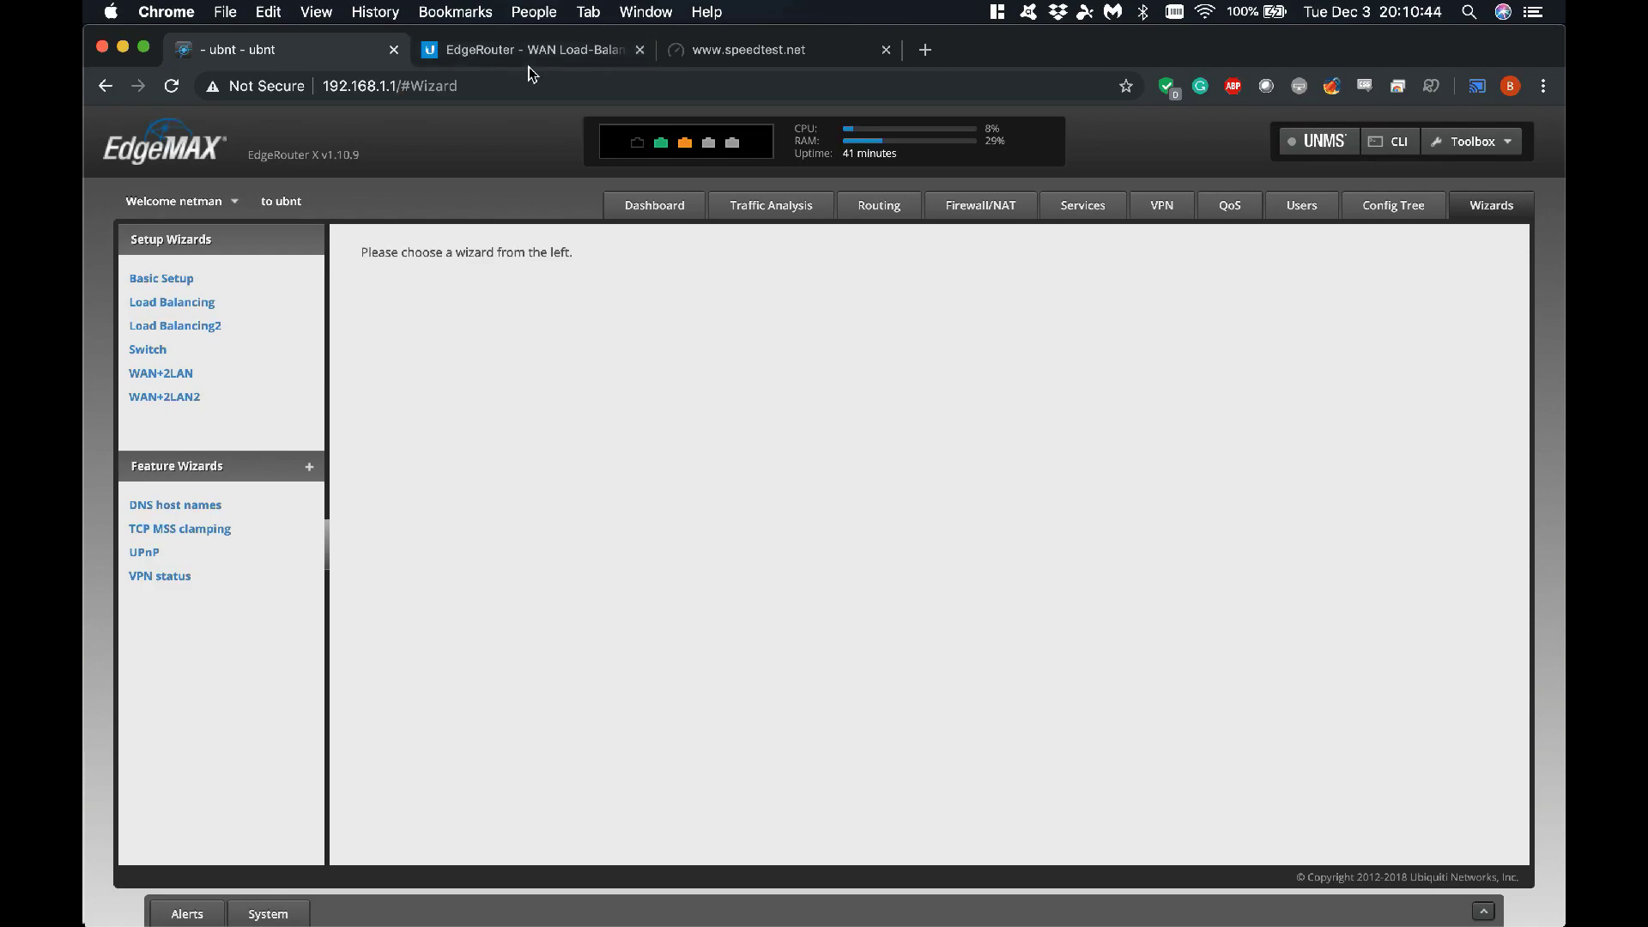
Look through the additional load-balancing options in the EdgeRouter WAN Load-Balancing help article, including route test and failover.
click(477, 64)
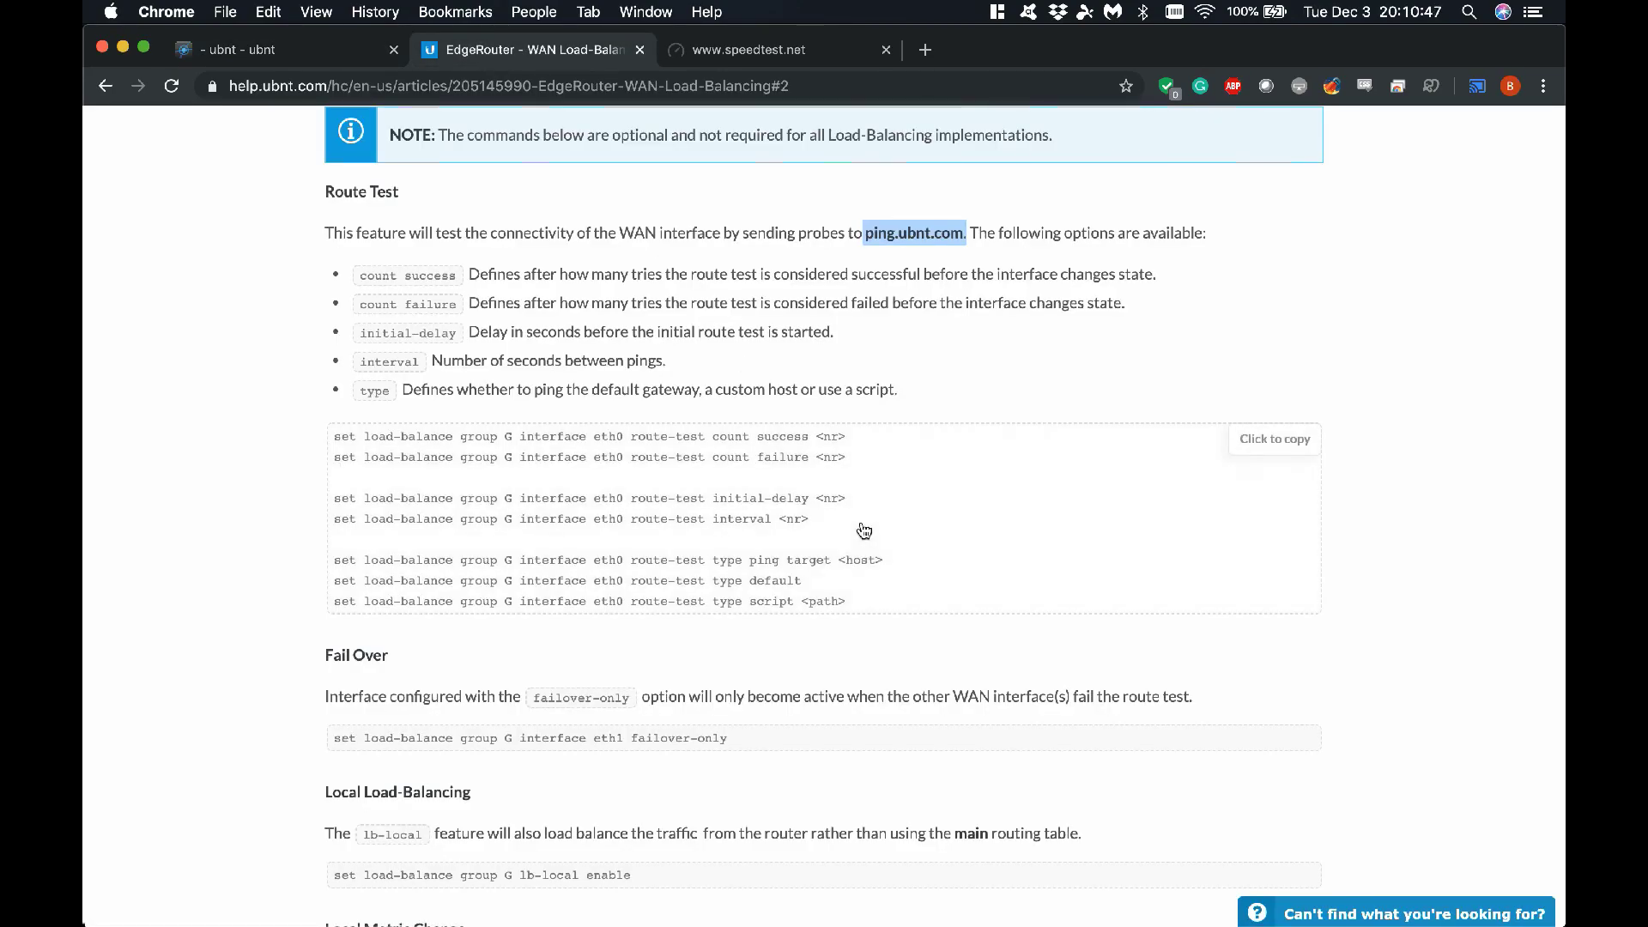
scroll(861, 528, up, 15)
scroll(861, 528, down, 20)
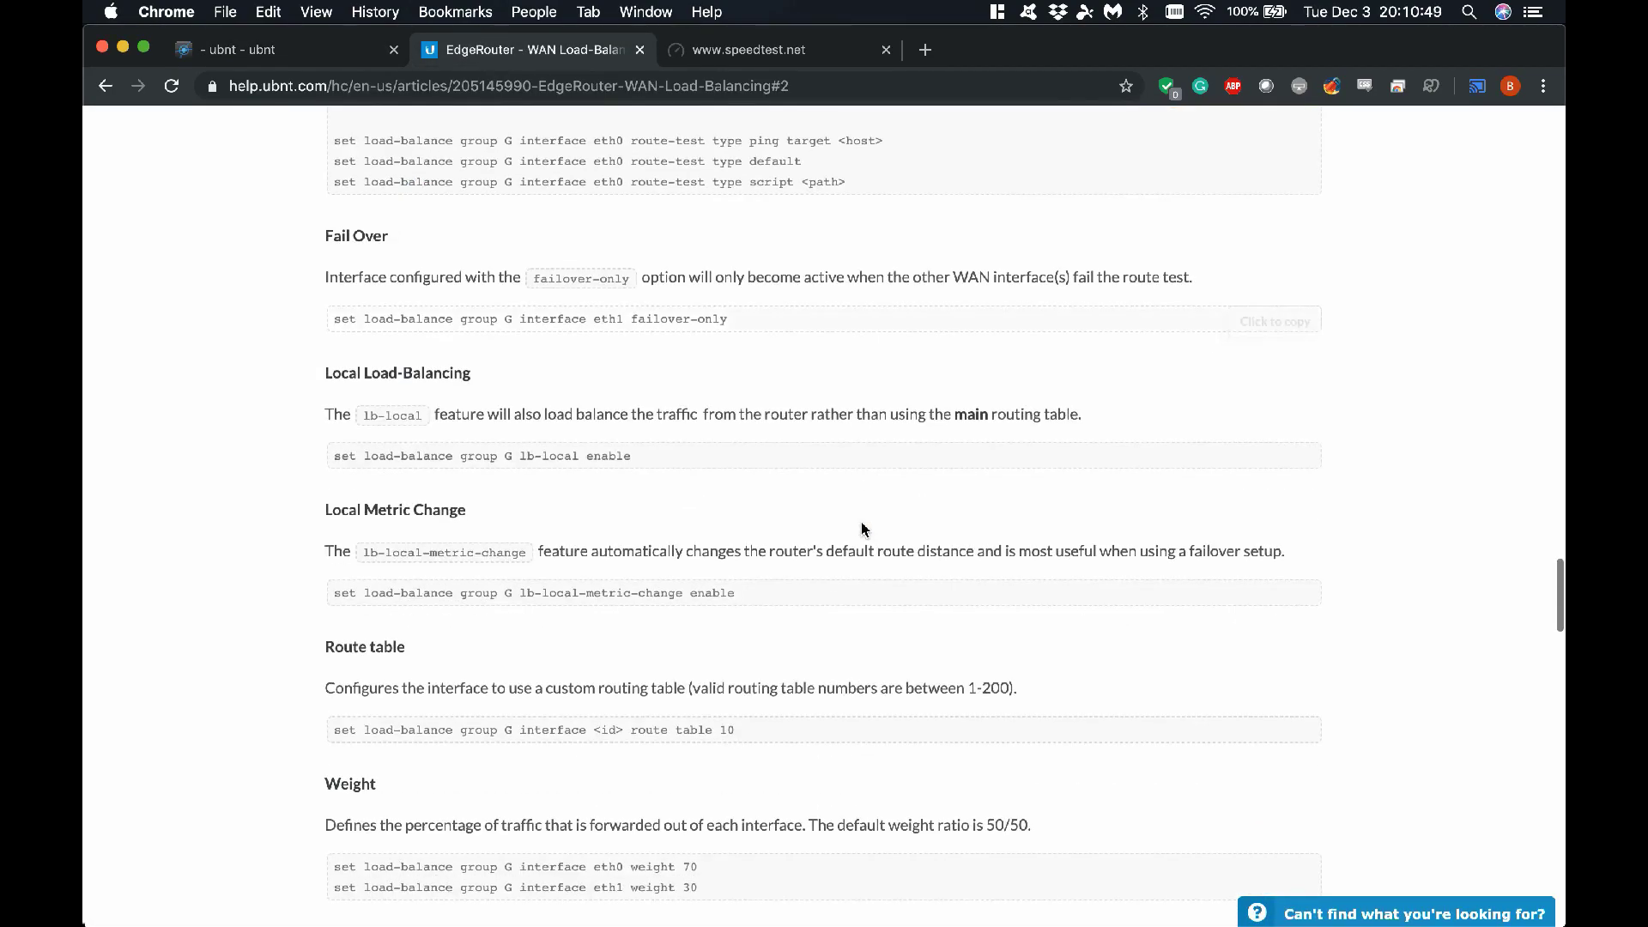
scroll(861, 530, up, 6)
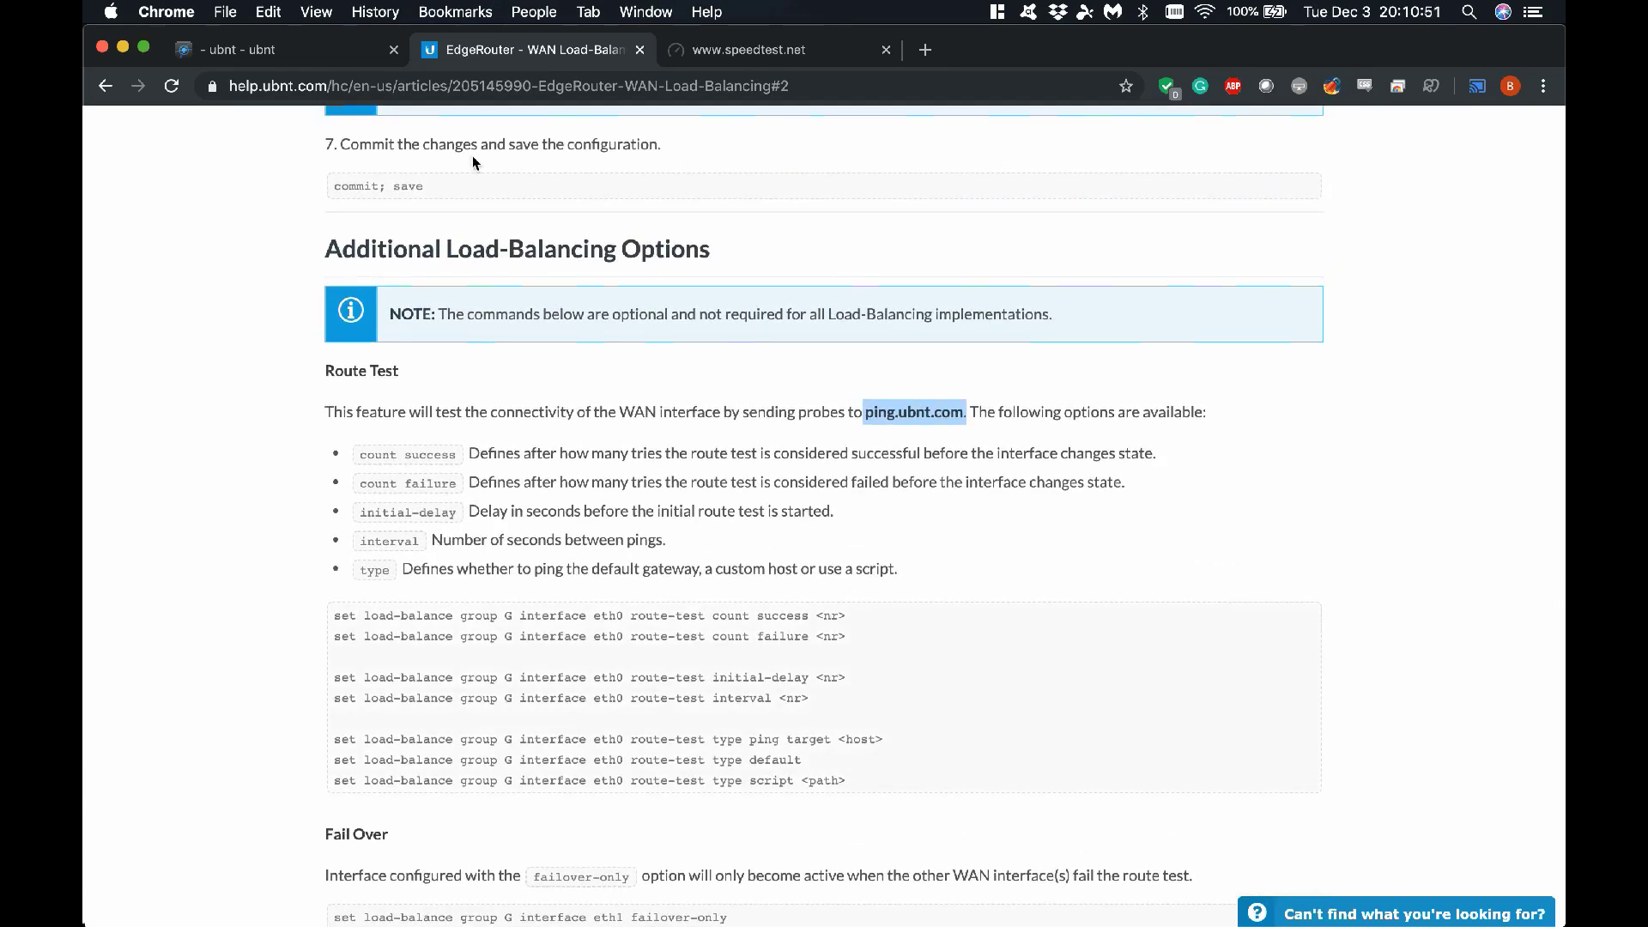
Return to the router's setup wizards and compare what the Load Balancing, Load Balancing2 and Basic Setup wizards offer.
click(273, 45)
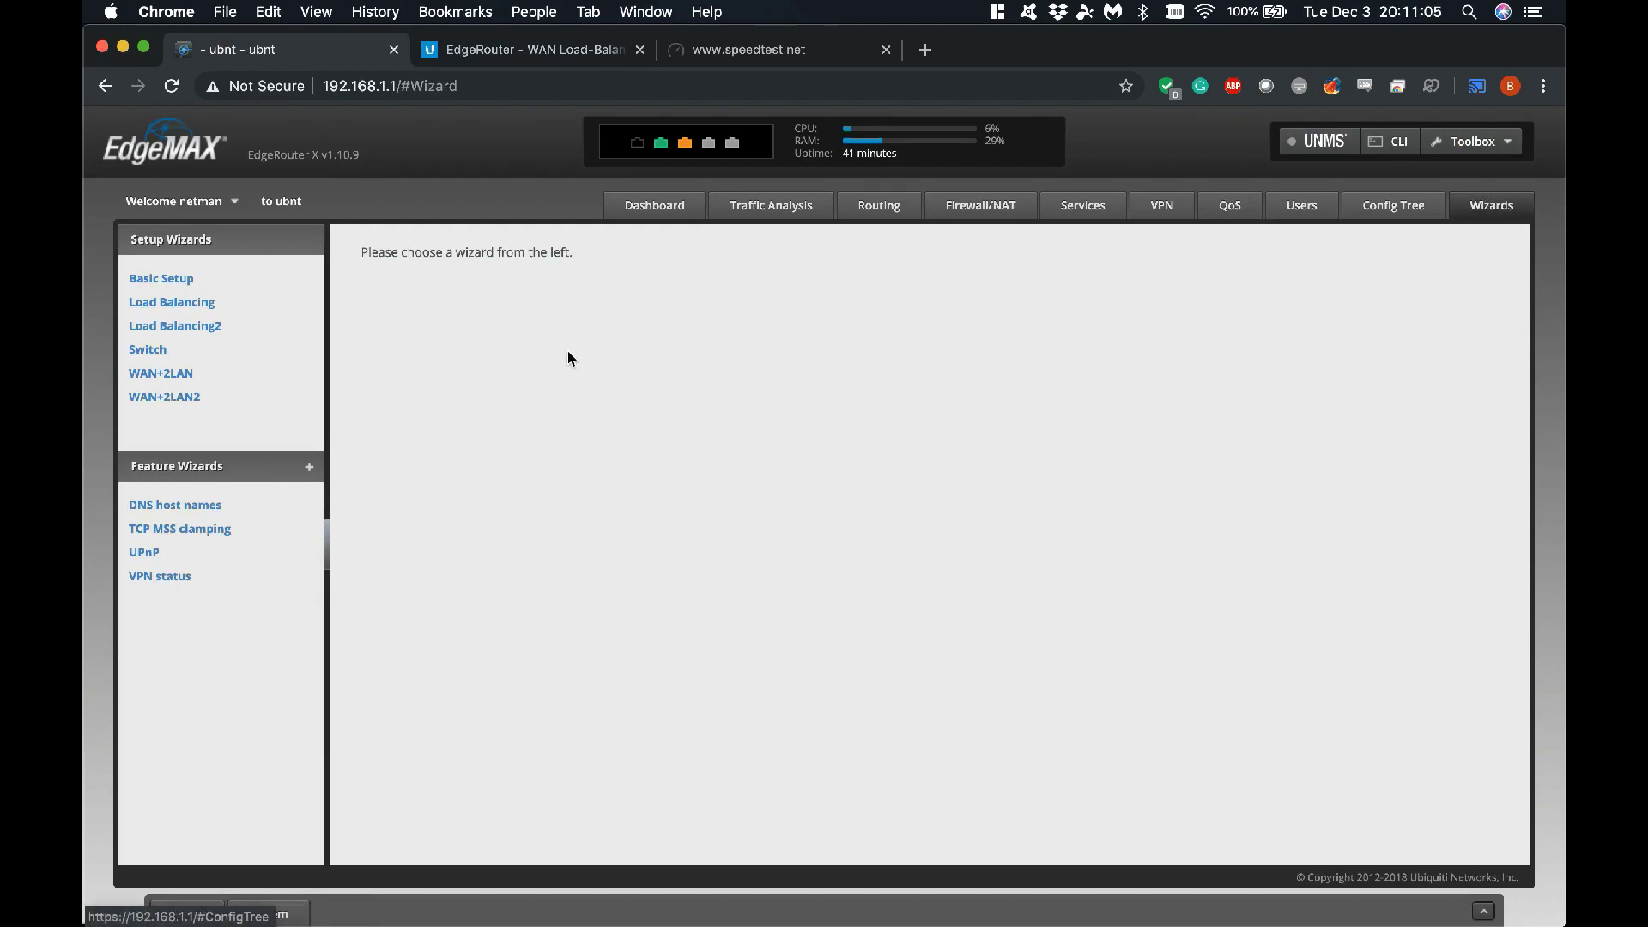
click(176, 307)
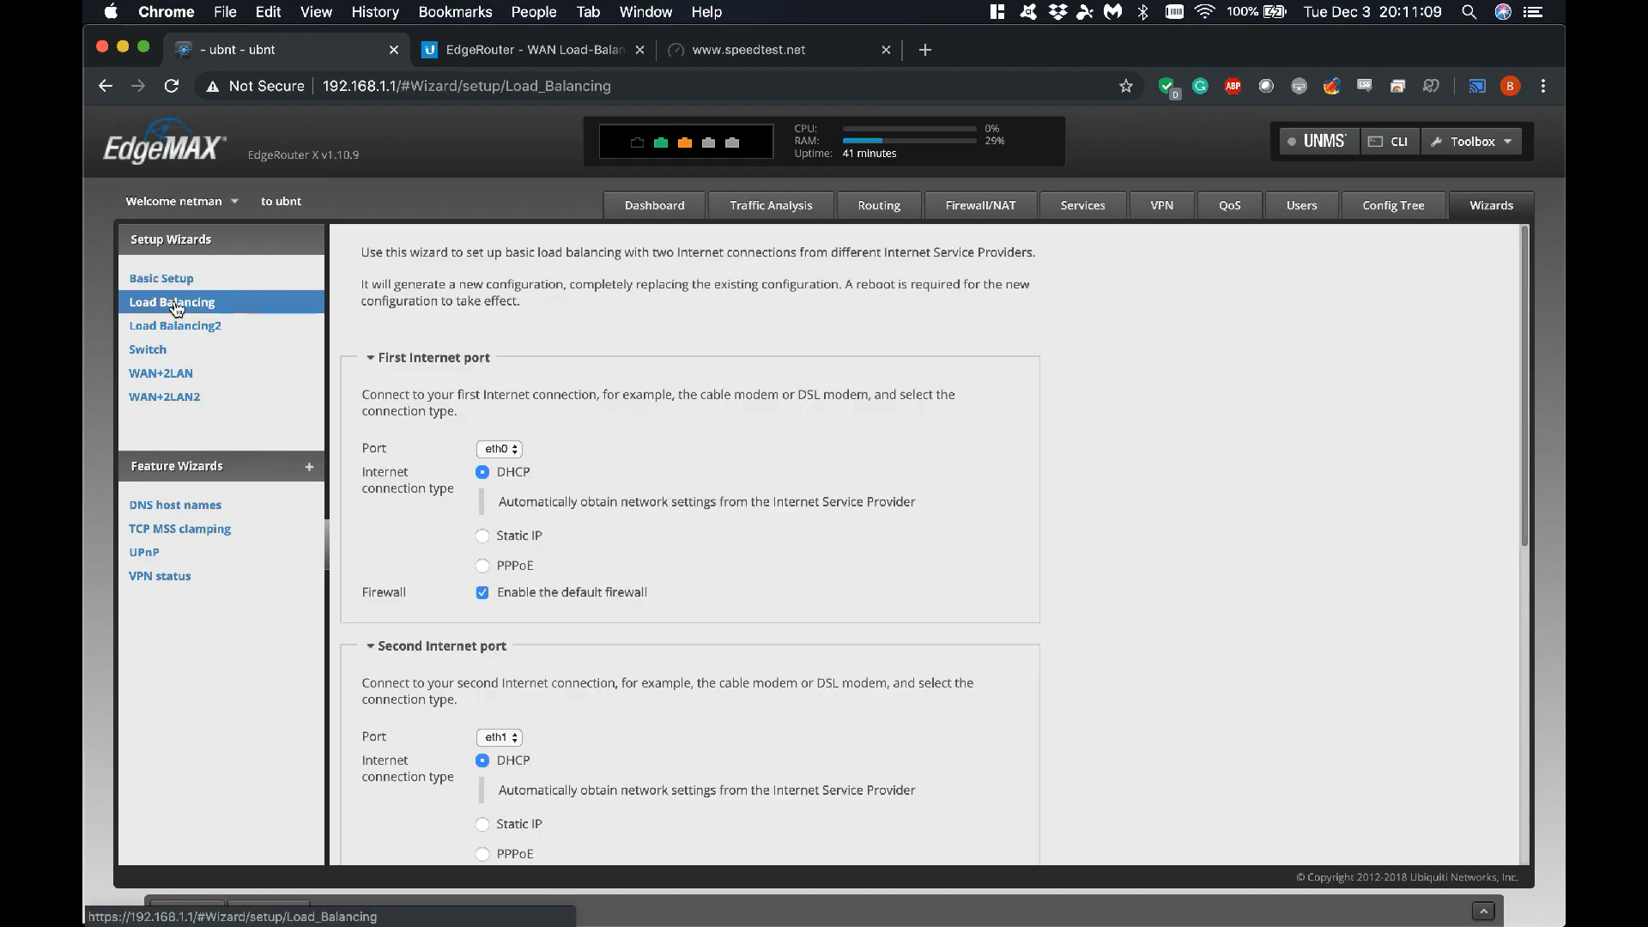
click(178, 326)
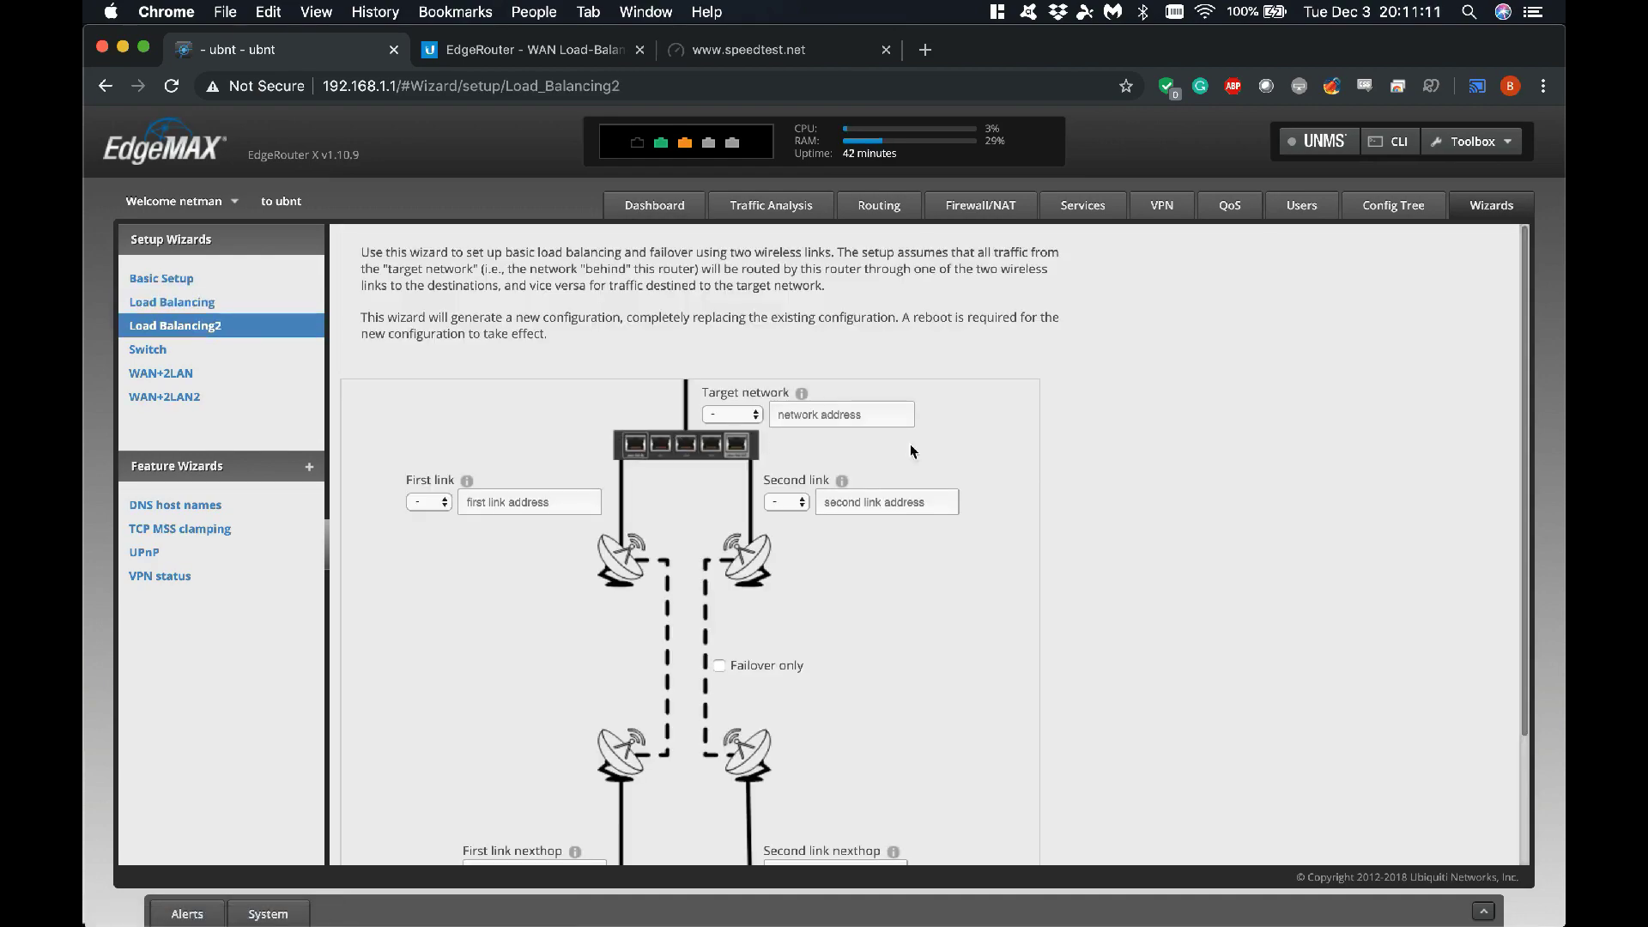
scroll(1099, 467, down, 3)
scroll(1098, 468, up, 3)
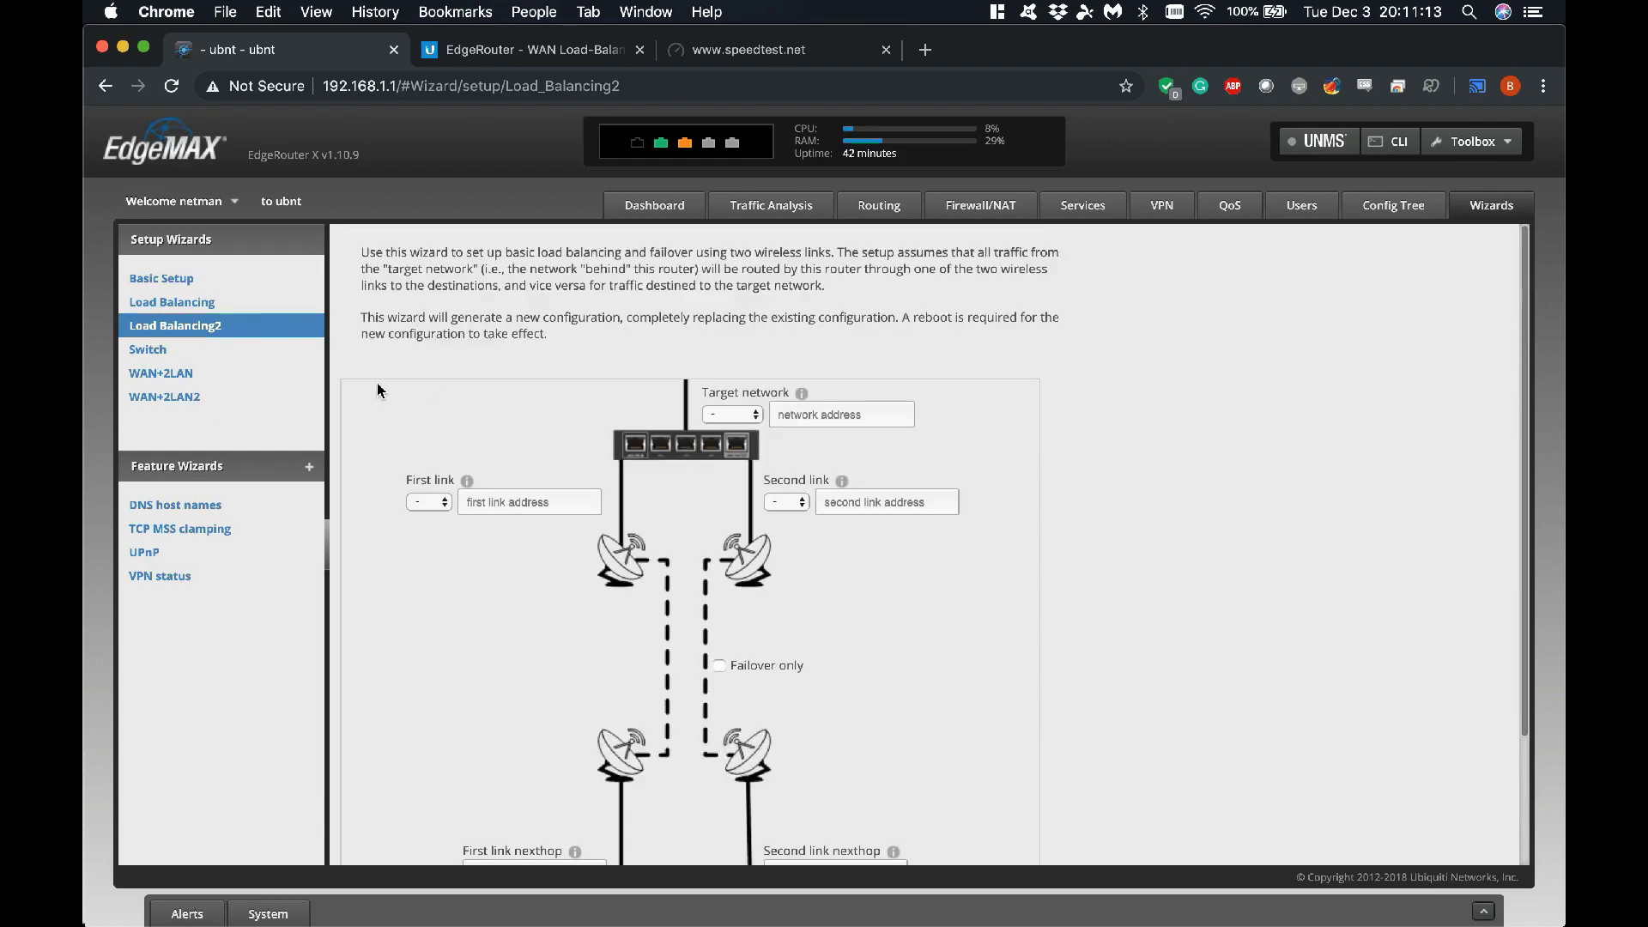
click(188, 310)
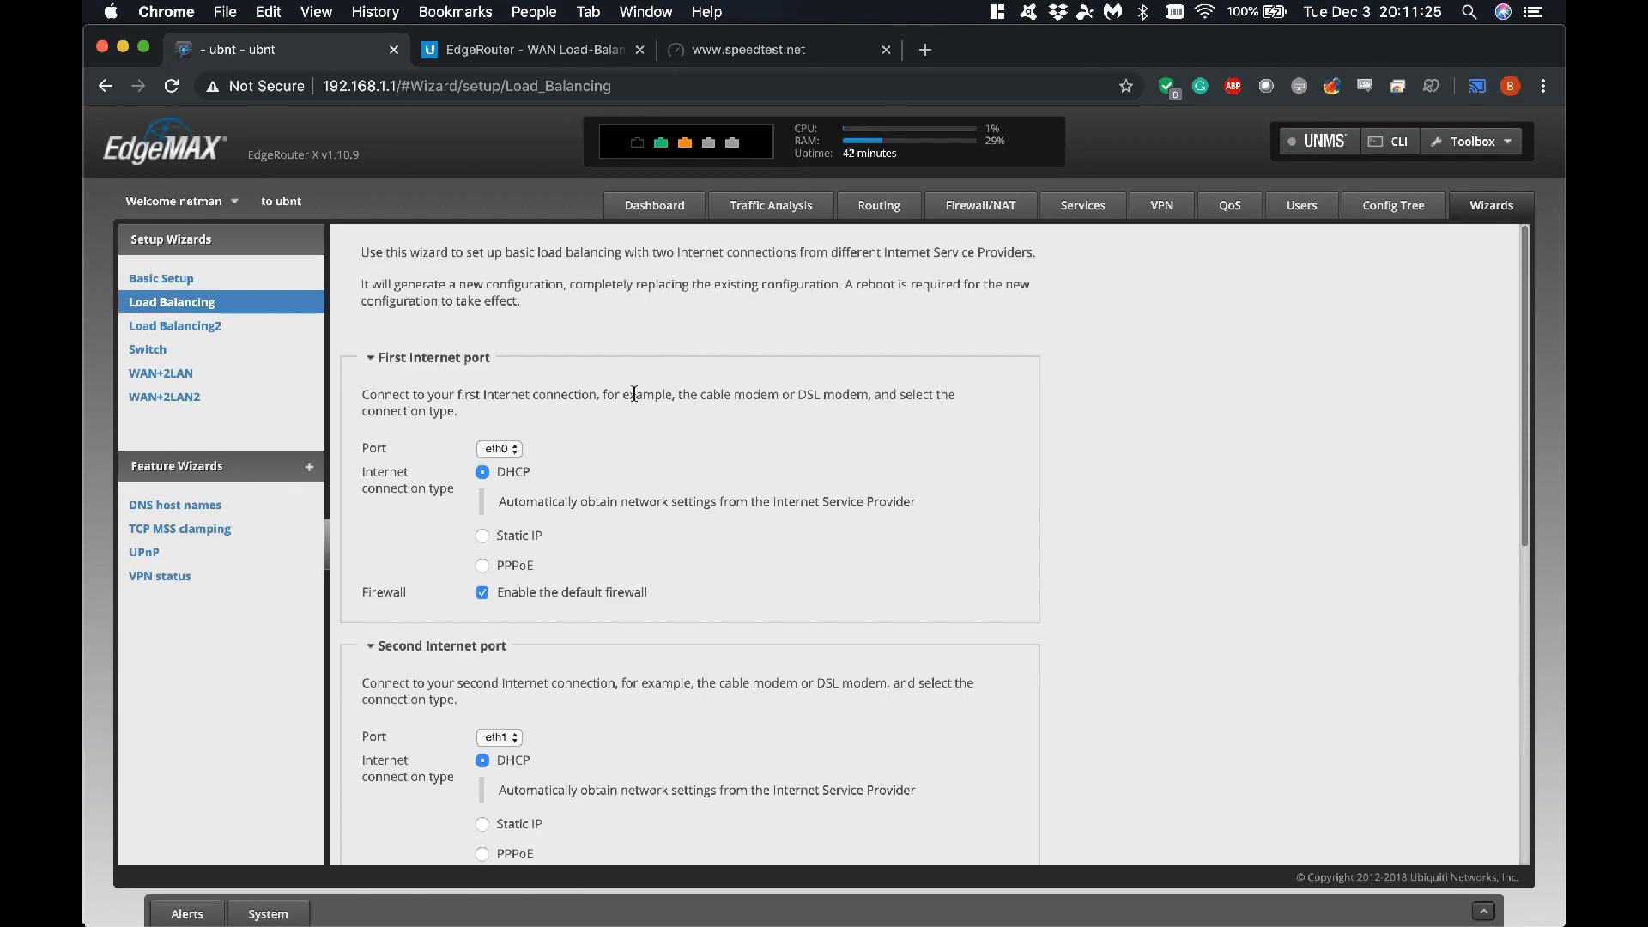
scroll(948, 393, down, 5)
scroll(948, 392, down, 10)
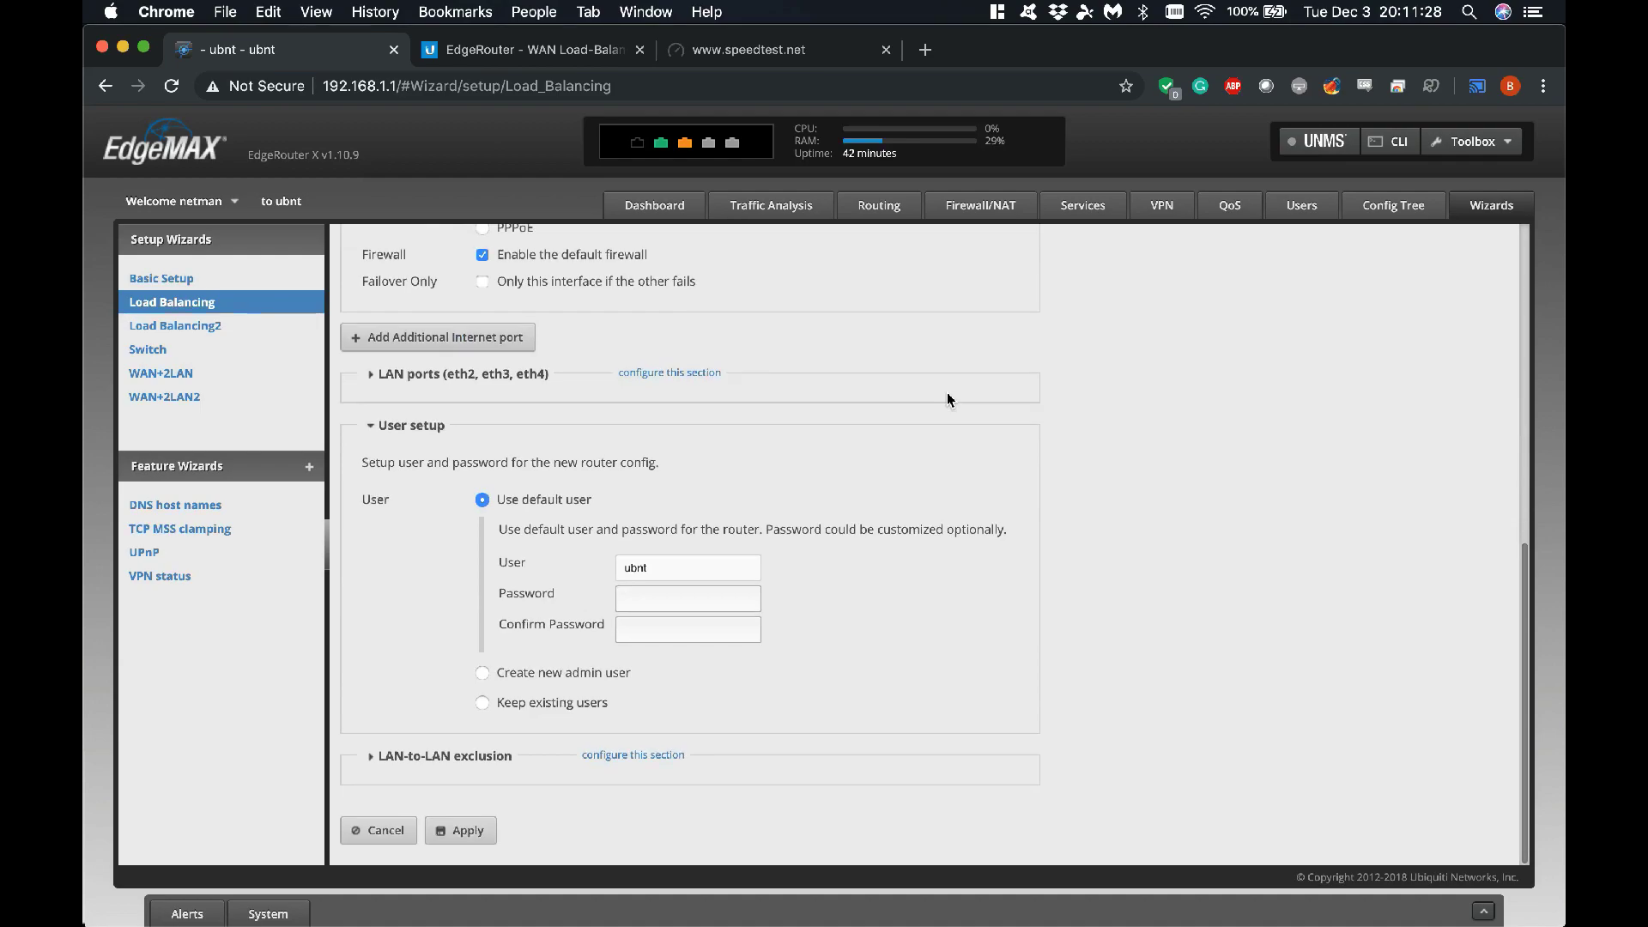
scroll(947, 396, up, 15)
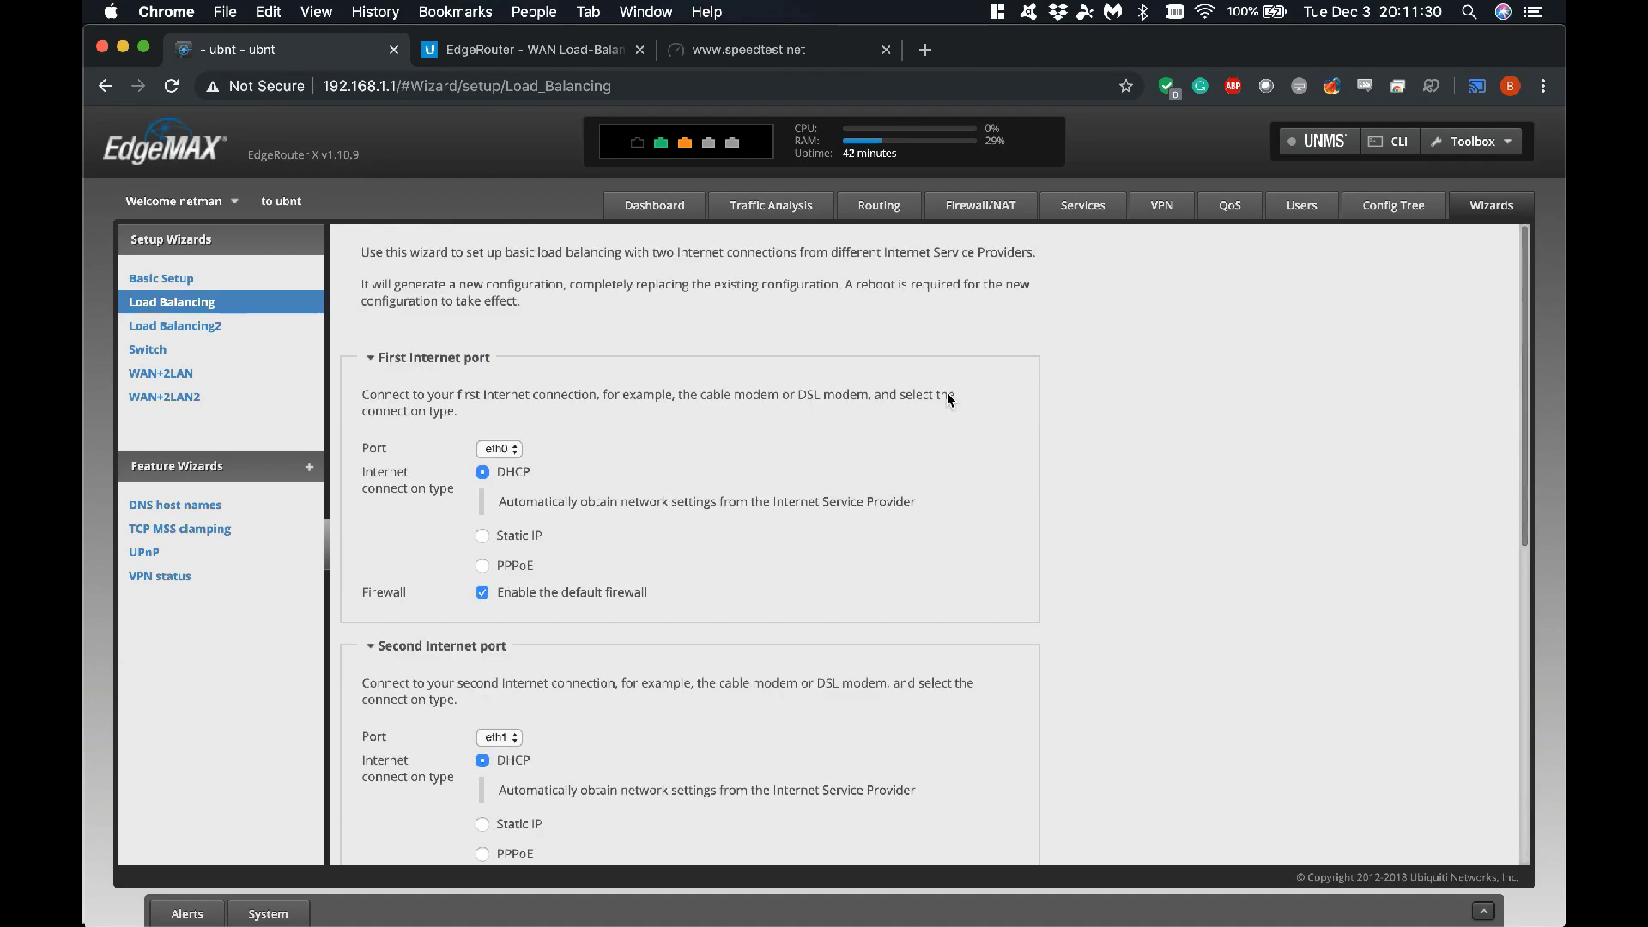
click(168, 279)
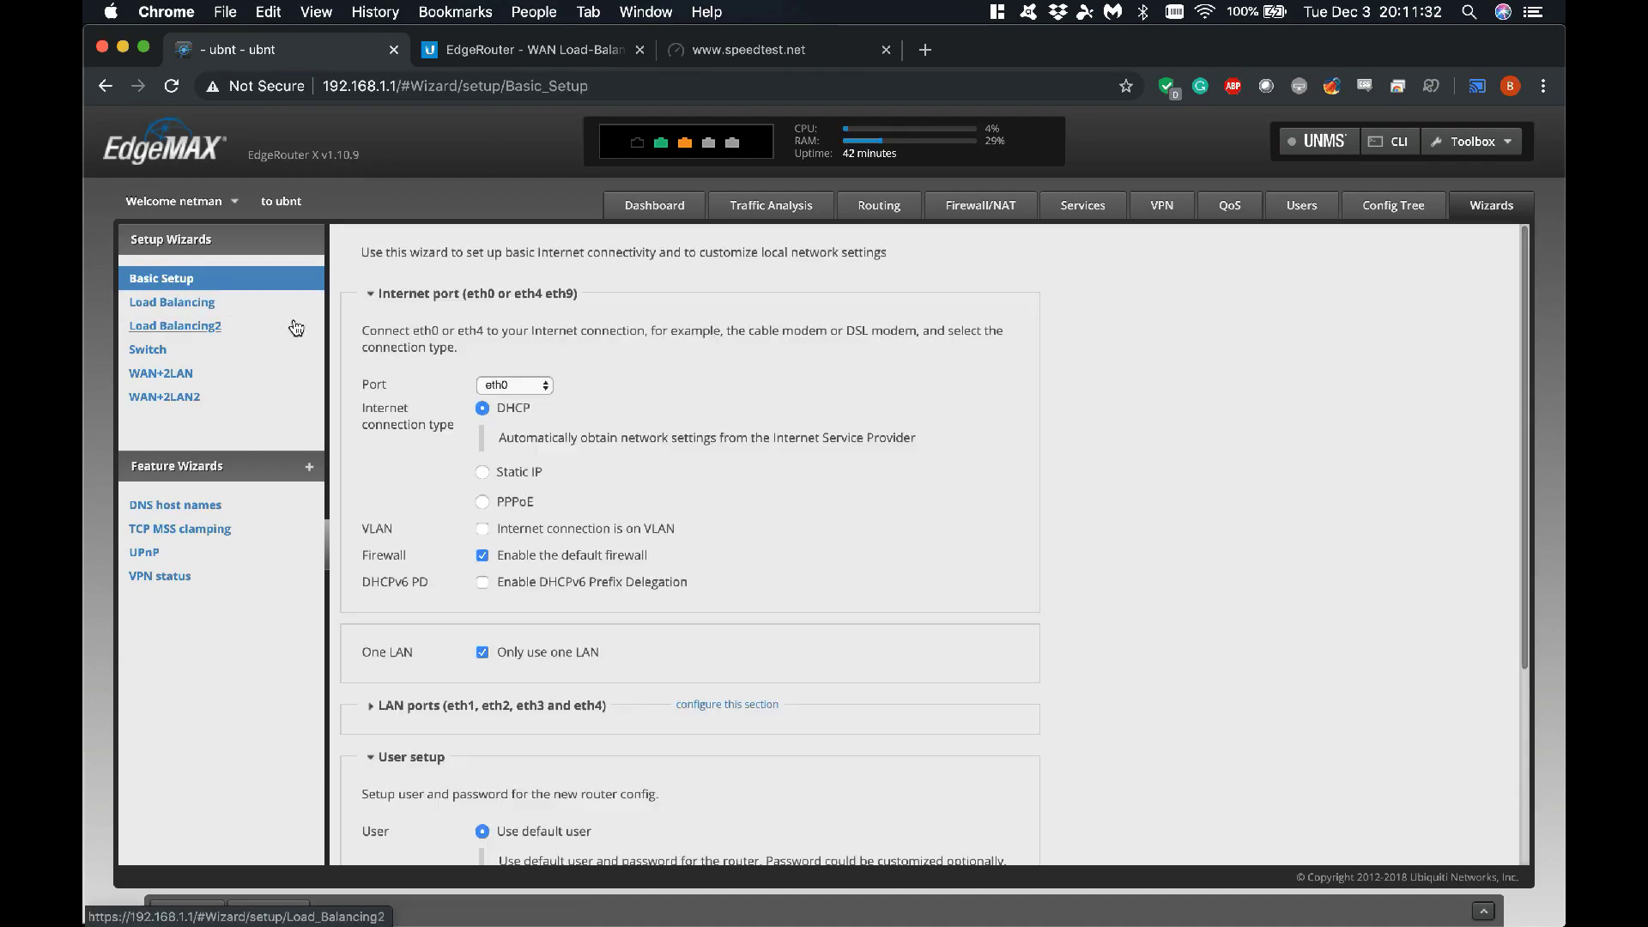
In the Load Balancing wizard, set the second Internet port on eth1 as failover only.
click(209, 312)
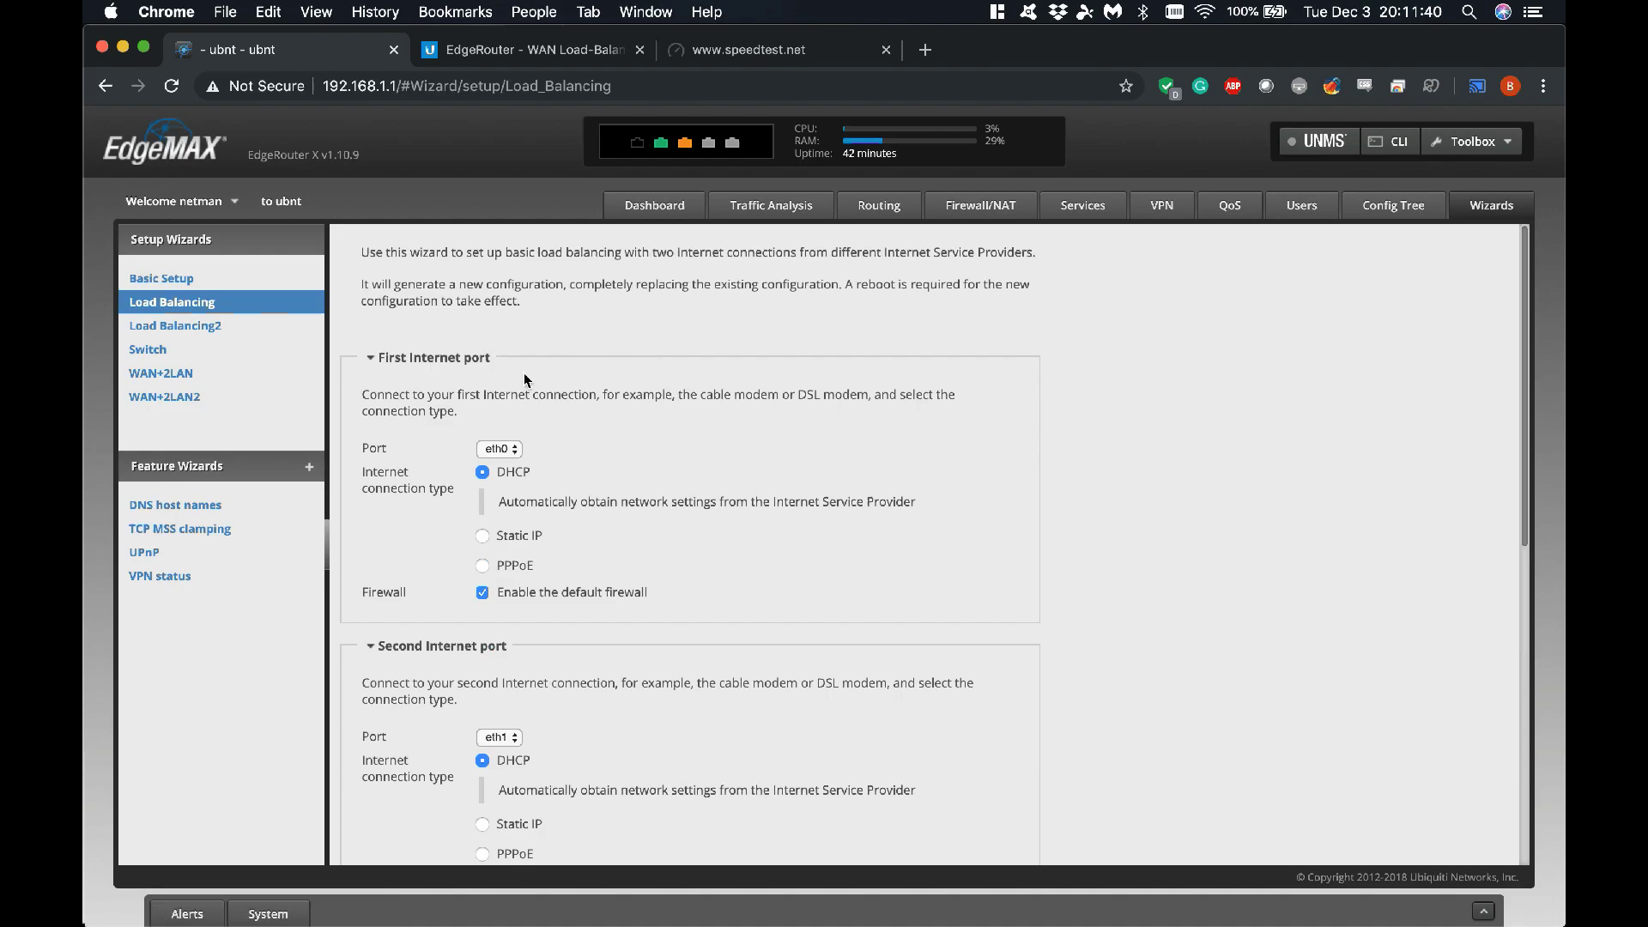
scroll(359, 369, down, 3)
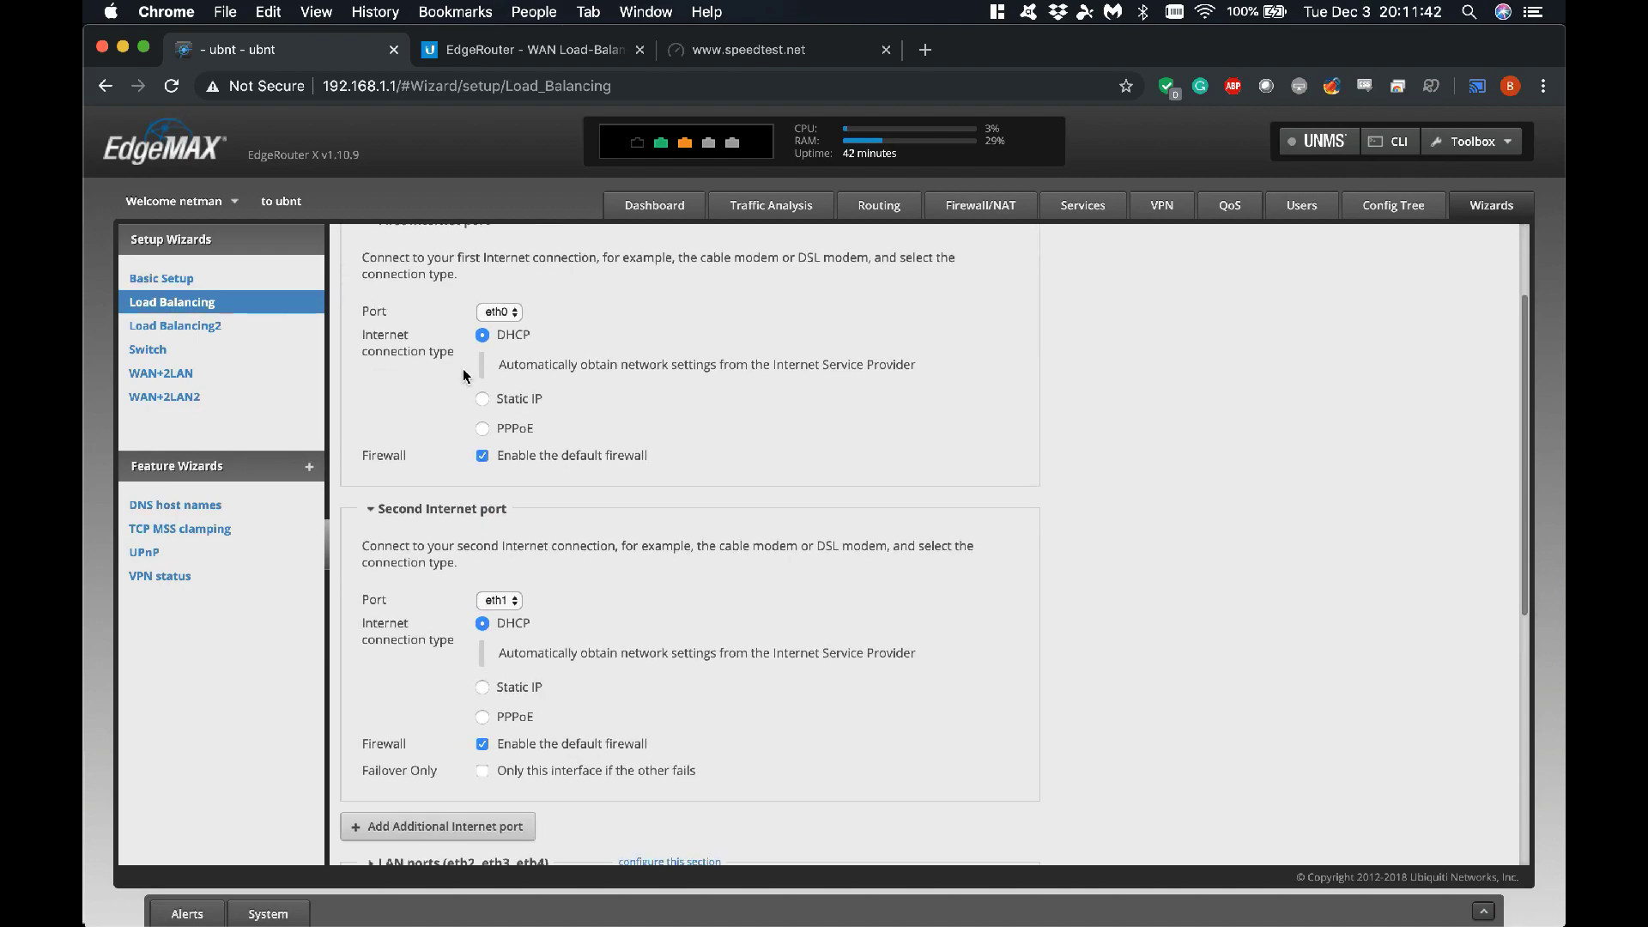
scroll(360, 369, up, 3)
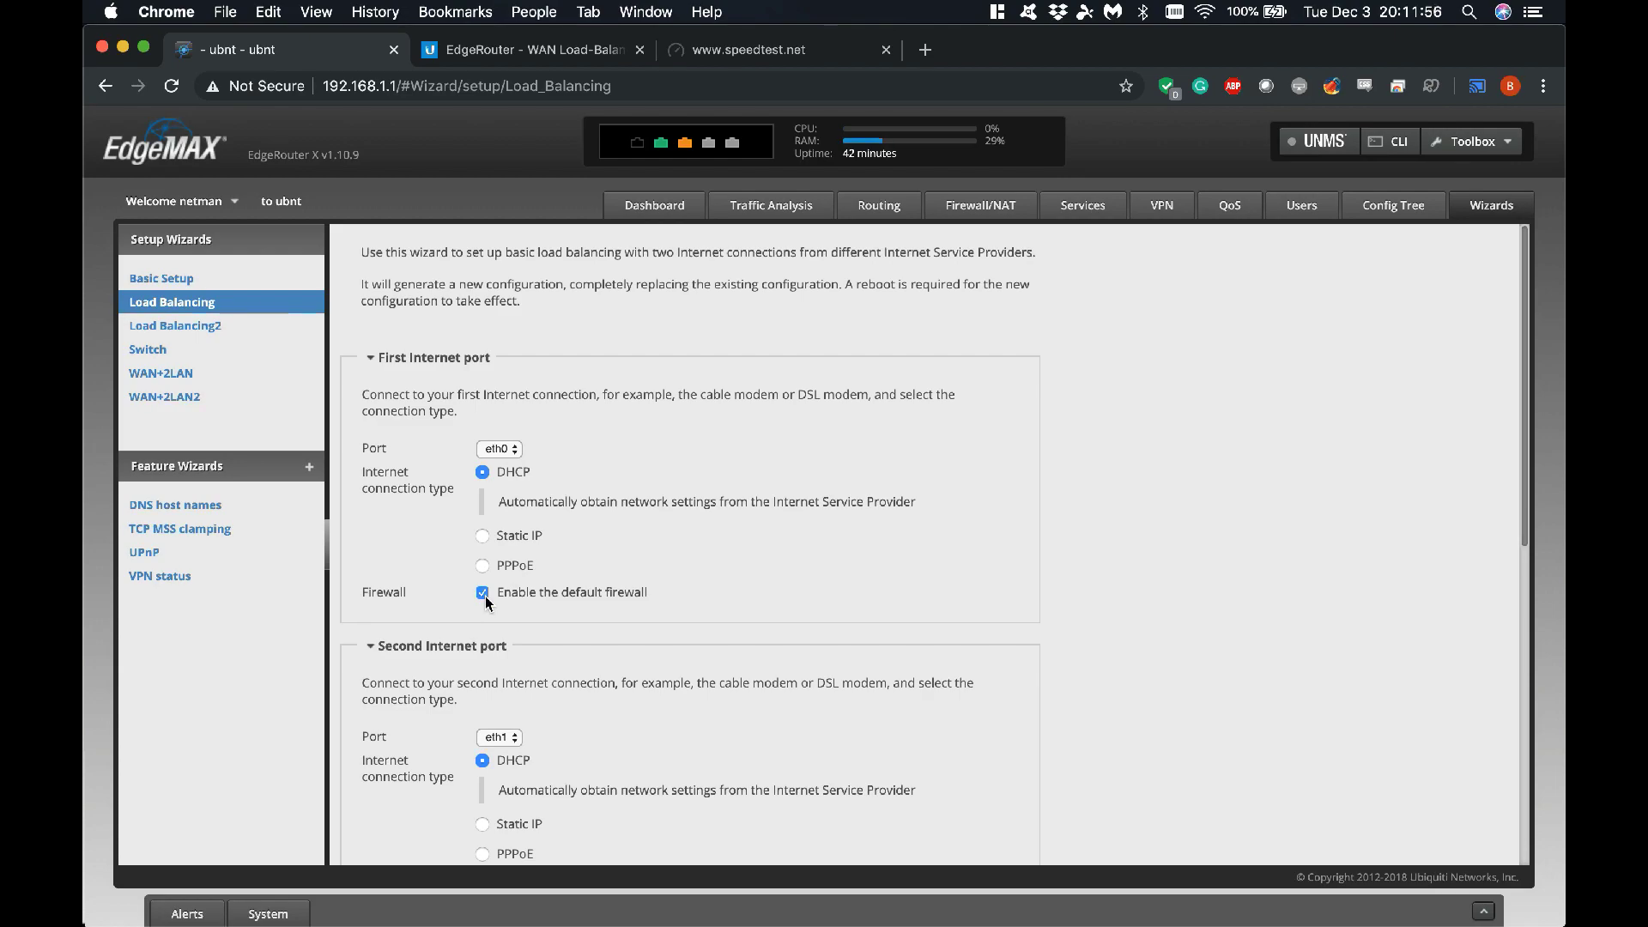
scroll(781, 589, down, 3)
scroll(780, 588, down, 3)
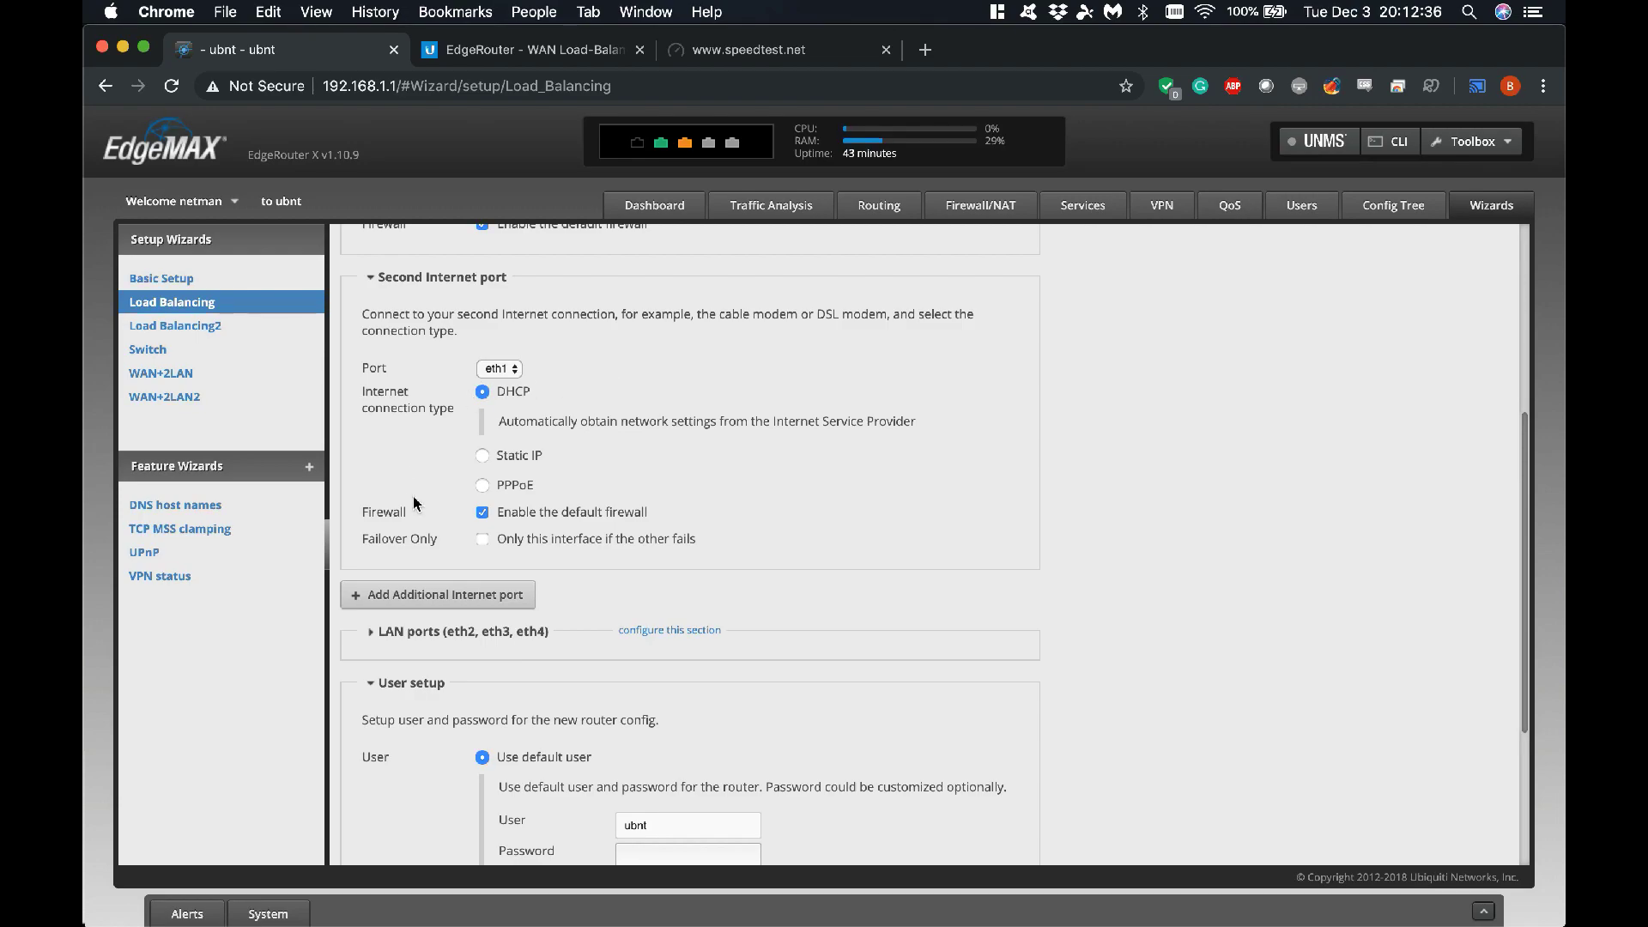
click(482, 540)
click(483, 542)
click(511, 541)
Expand the LAN ports section and review its address and DHCP server option, leaving the DHCP server enabled.
scroll(1099, 537, down, 1)
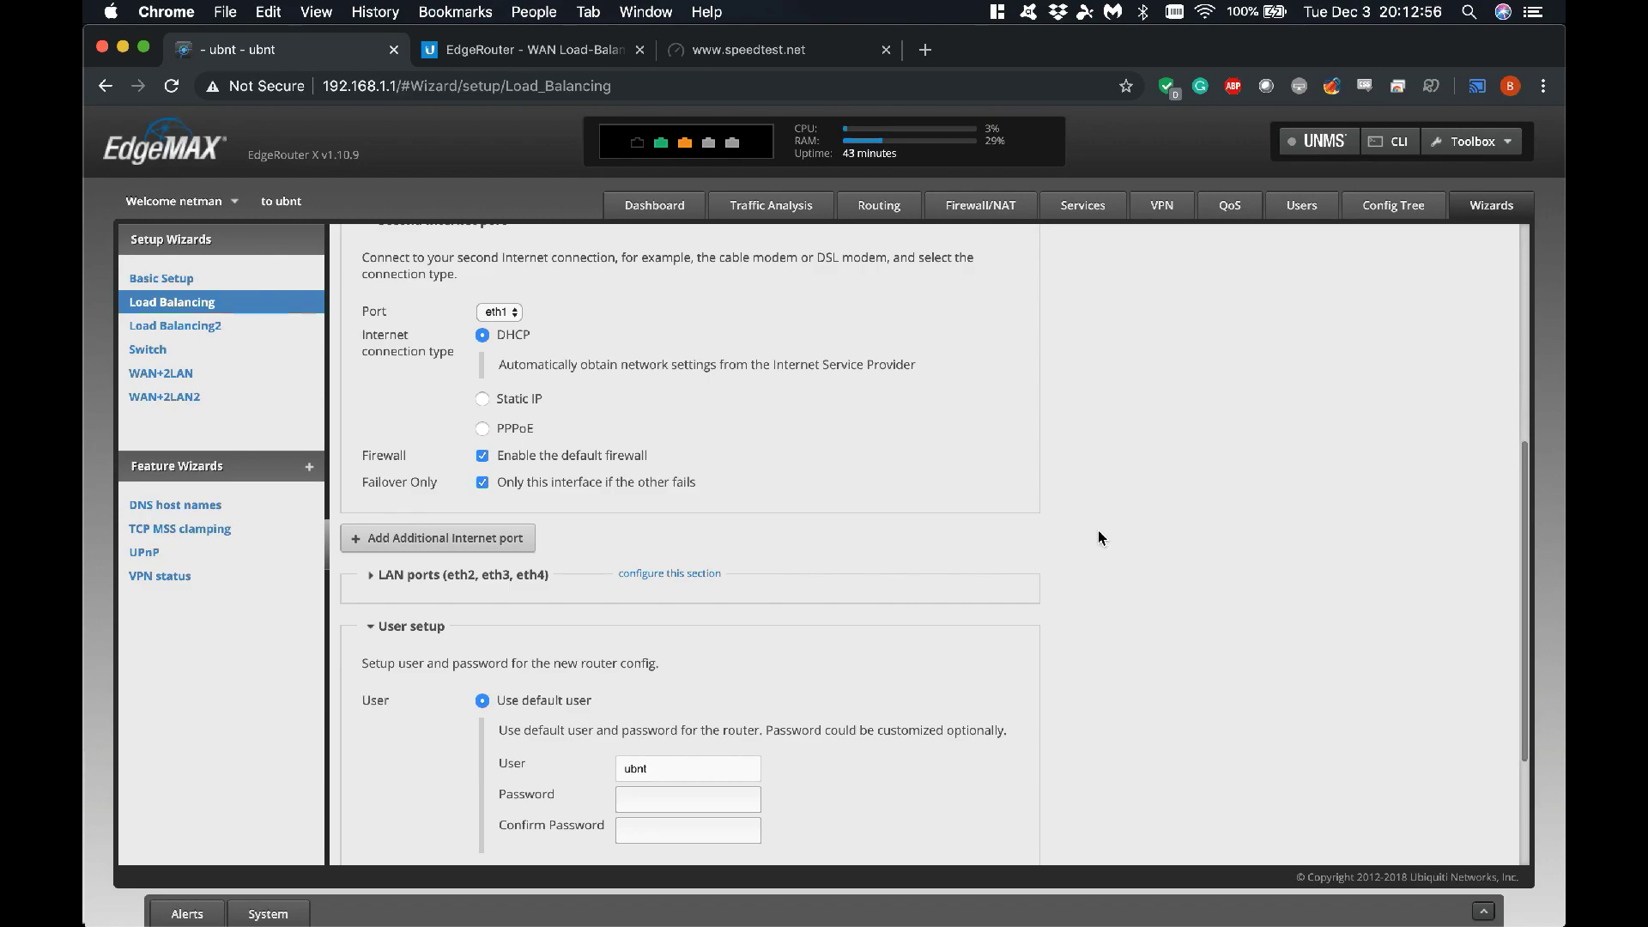
scroll(1098, 532, down, 1)
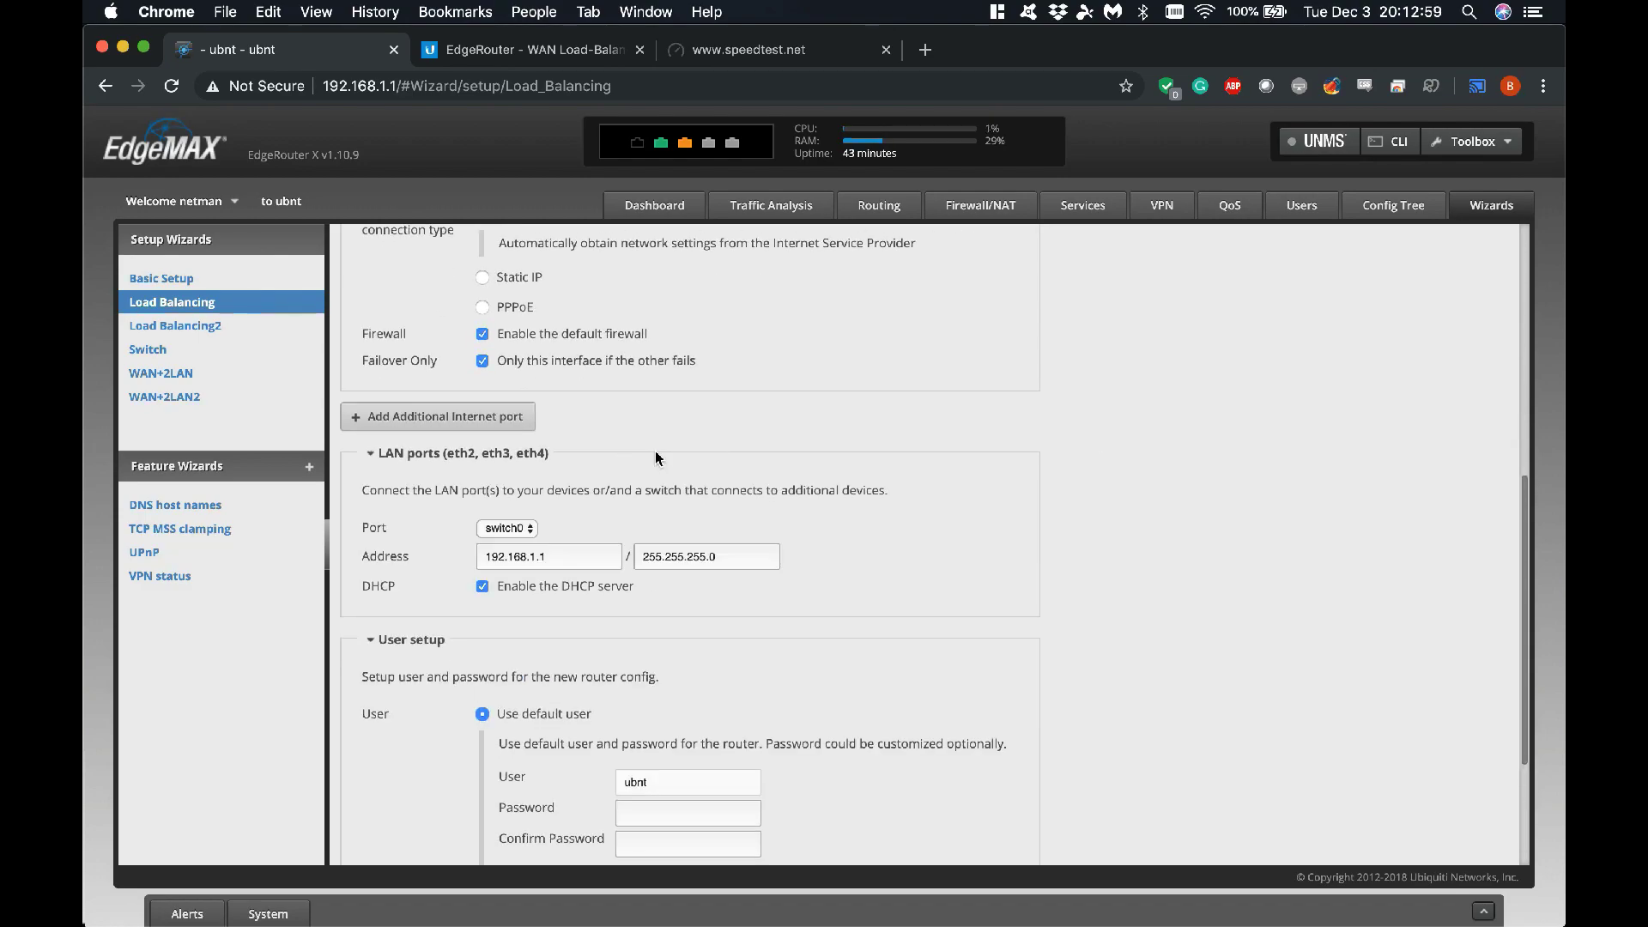
scroll(1058, 503, down, 2)
scroll(1057, 508, up, 1)
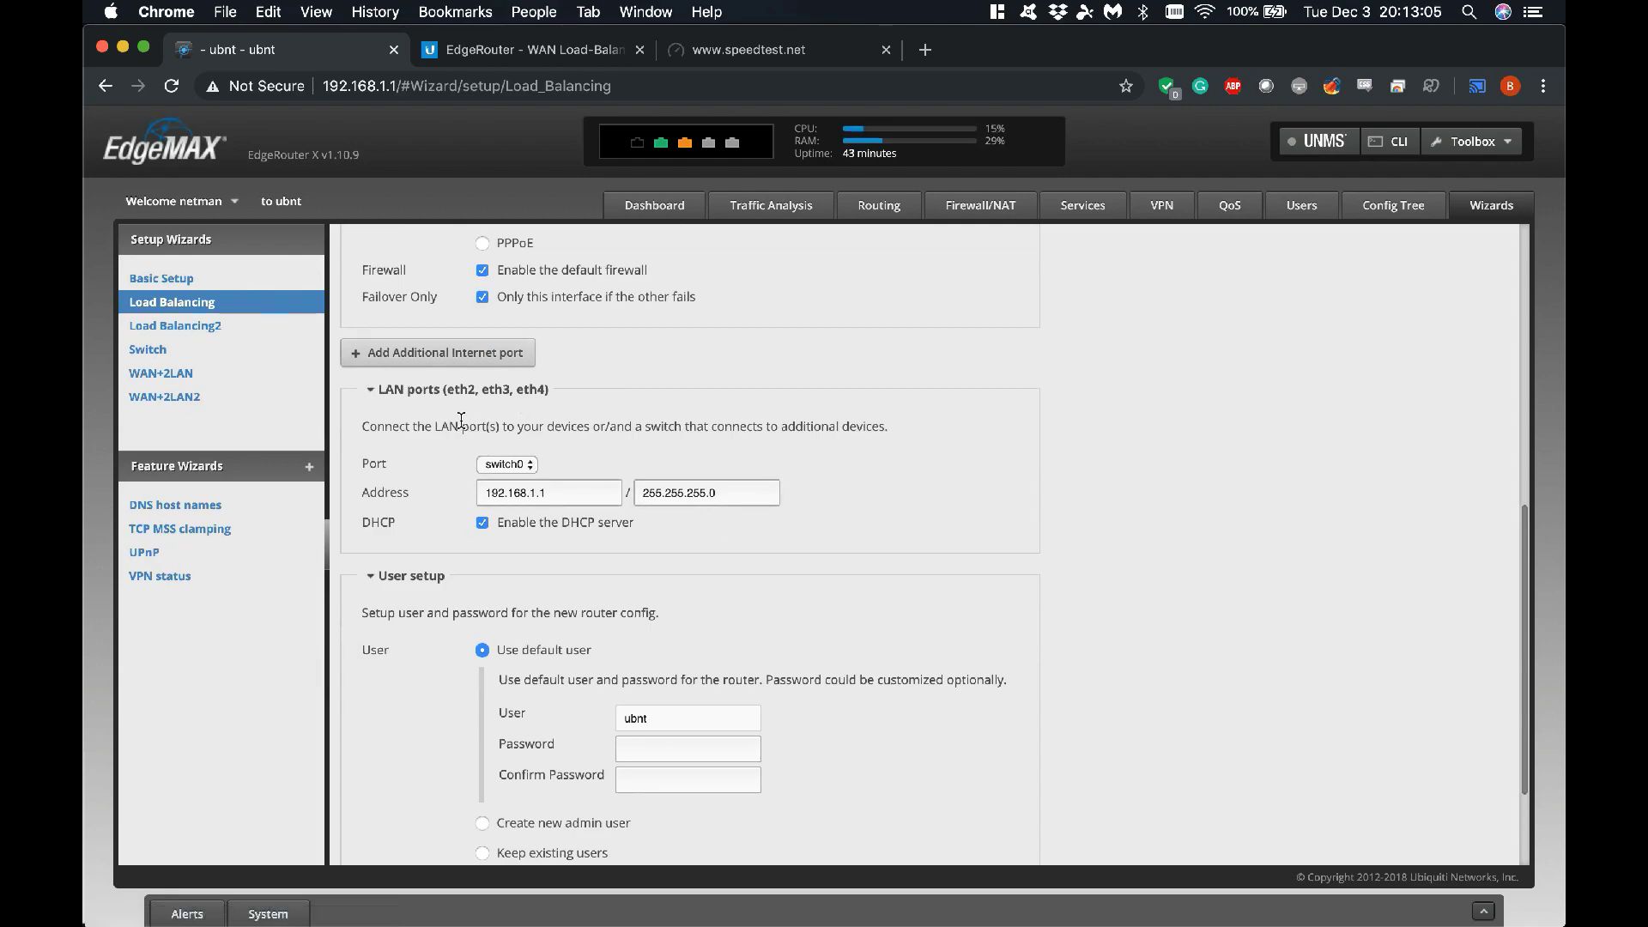
double_click(549, 493)
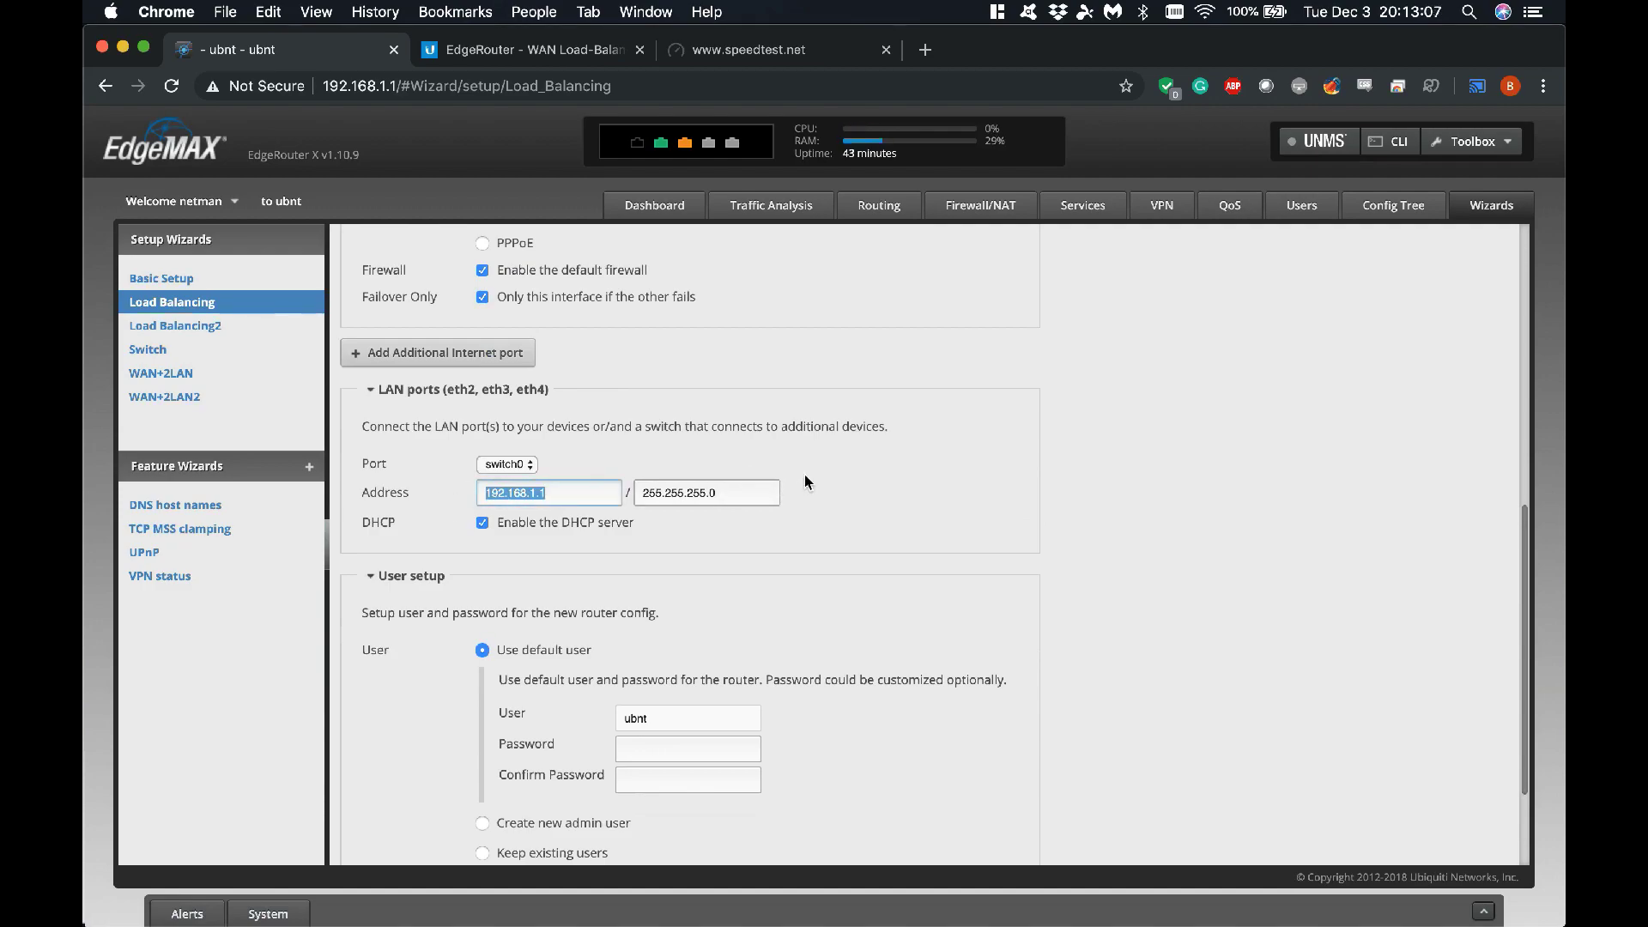
scroll(982, 501, down, 2)
click(482, 374)
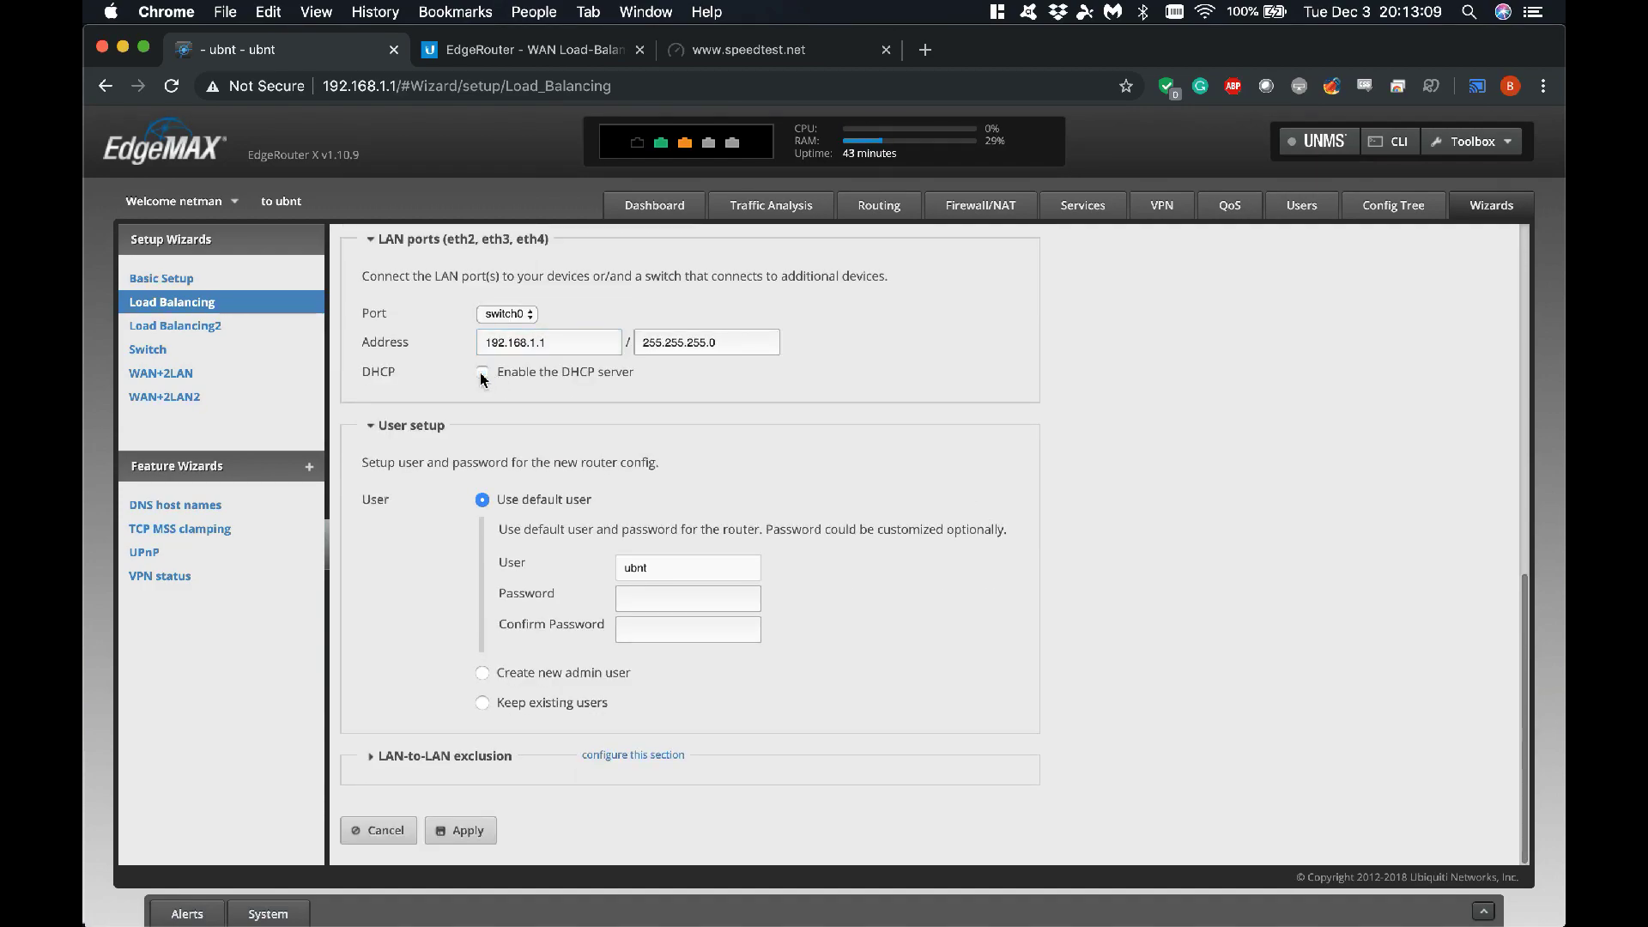
click(482, 374)
Set the user setup to keep existing users and expand the LAN-to-LAN exclusion section.
click(542, 705)
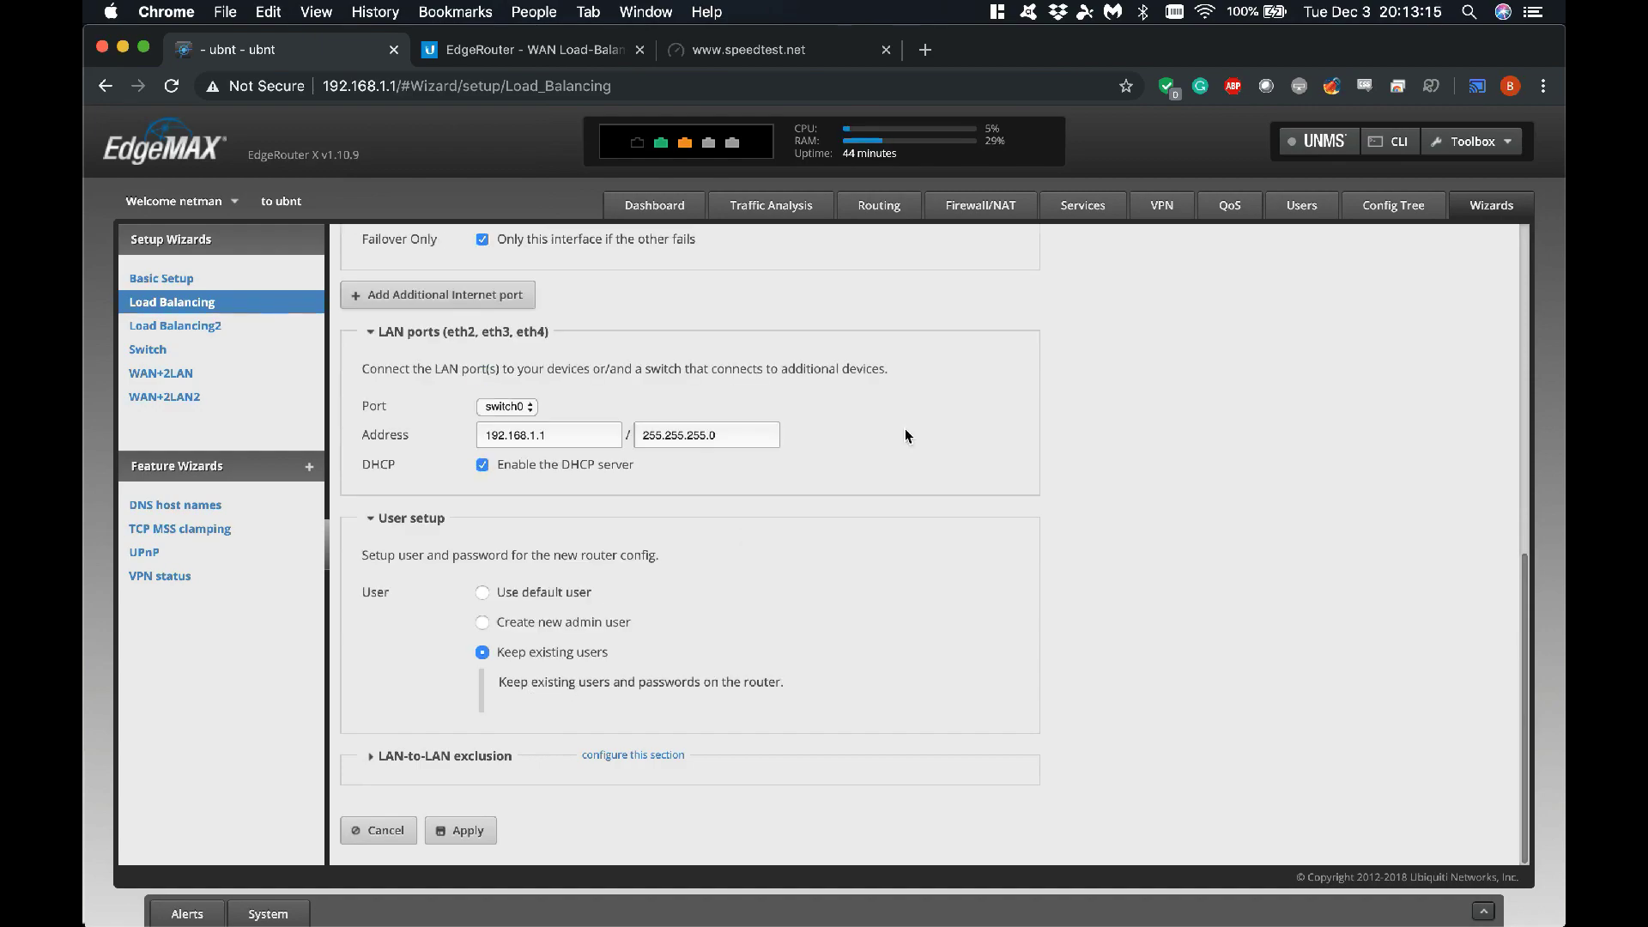
click(583, 762)
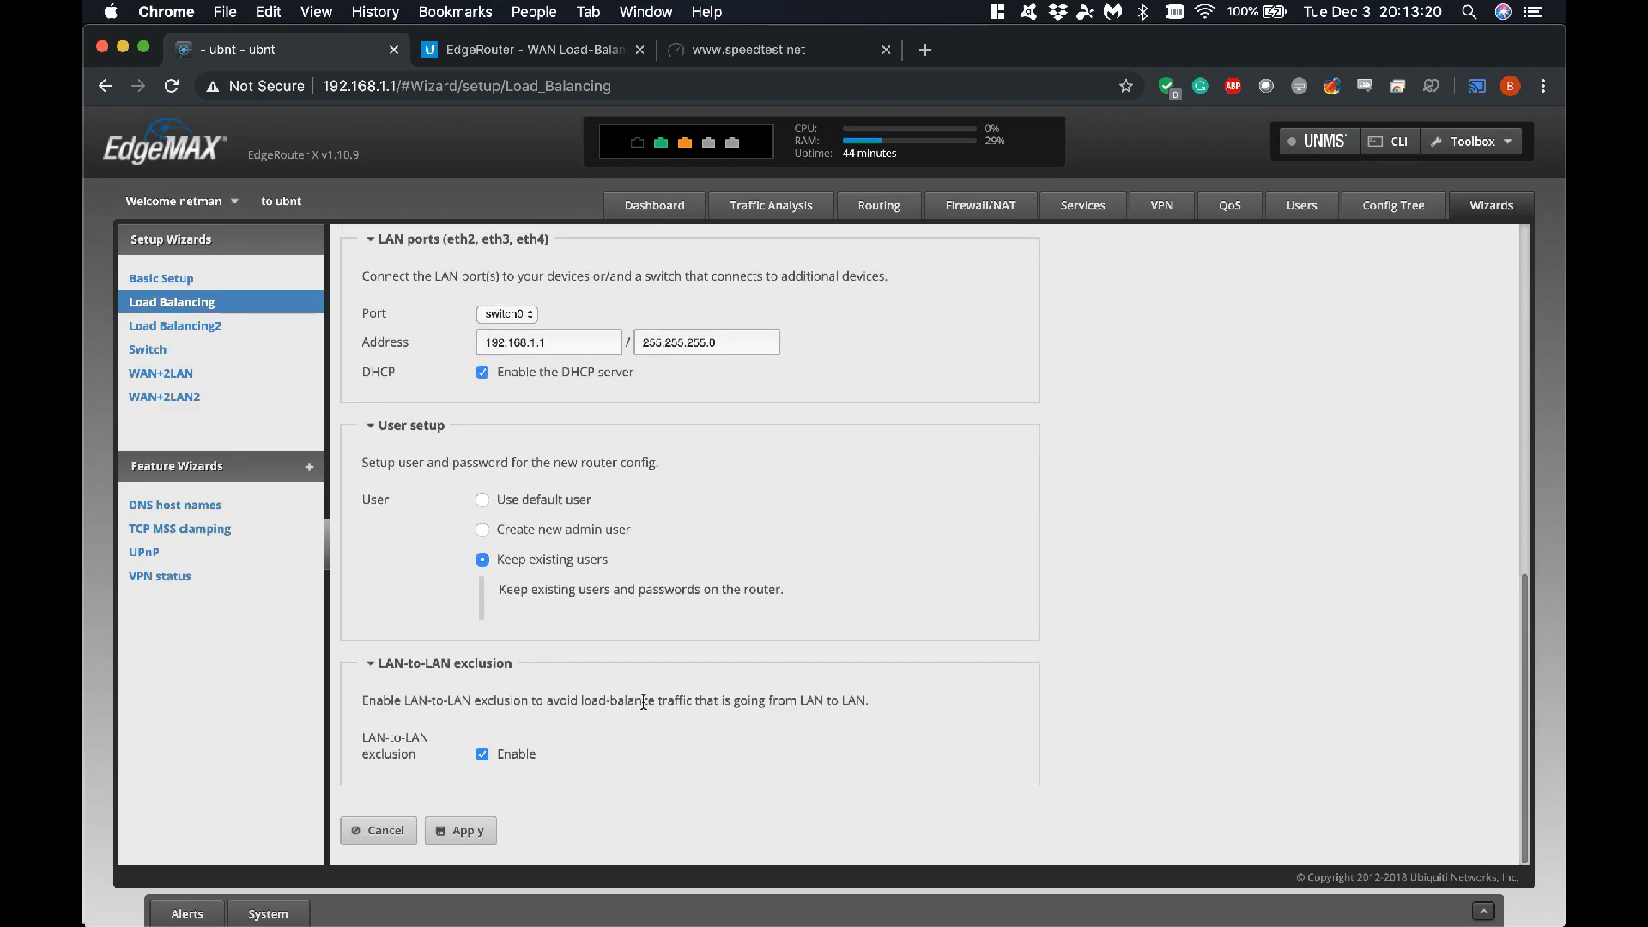
Apply the load-balancing configuration, replacing the current one, and reboot the router.
click(468, 830)
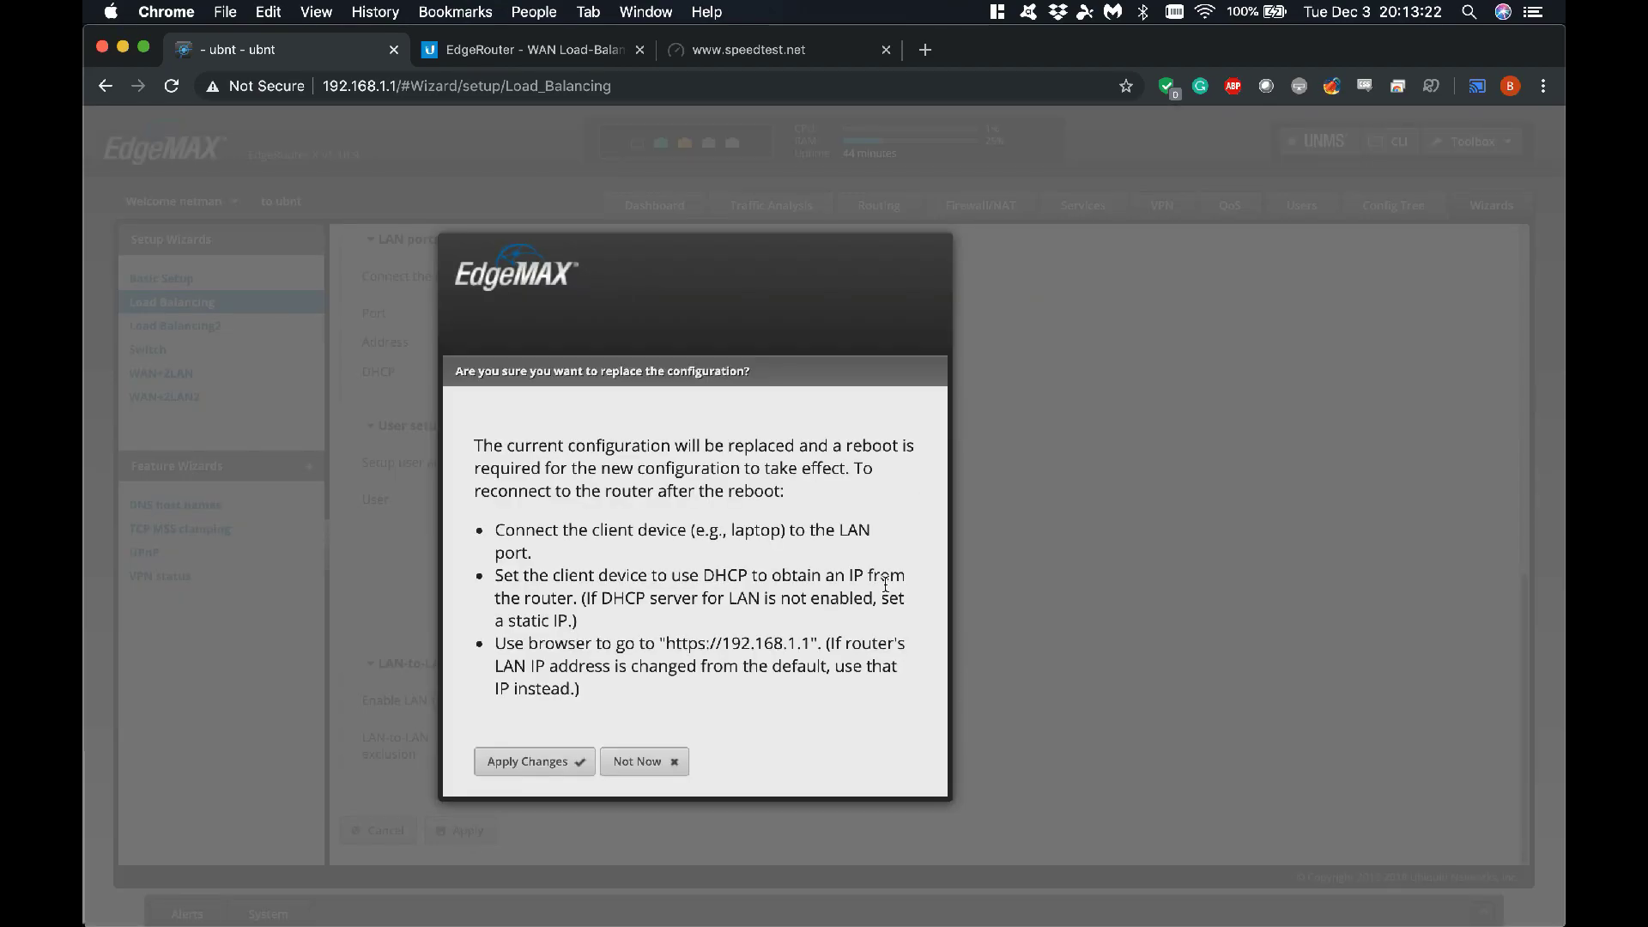
click(549, 763)
click(510, 772)
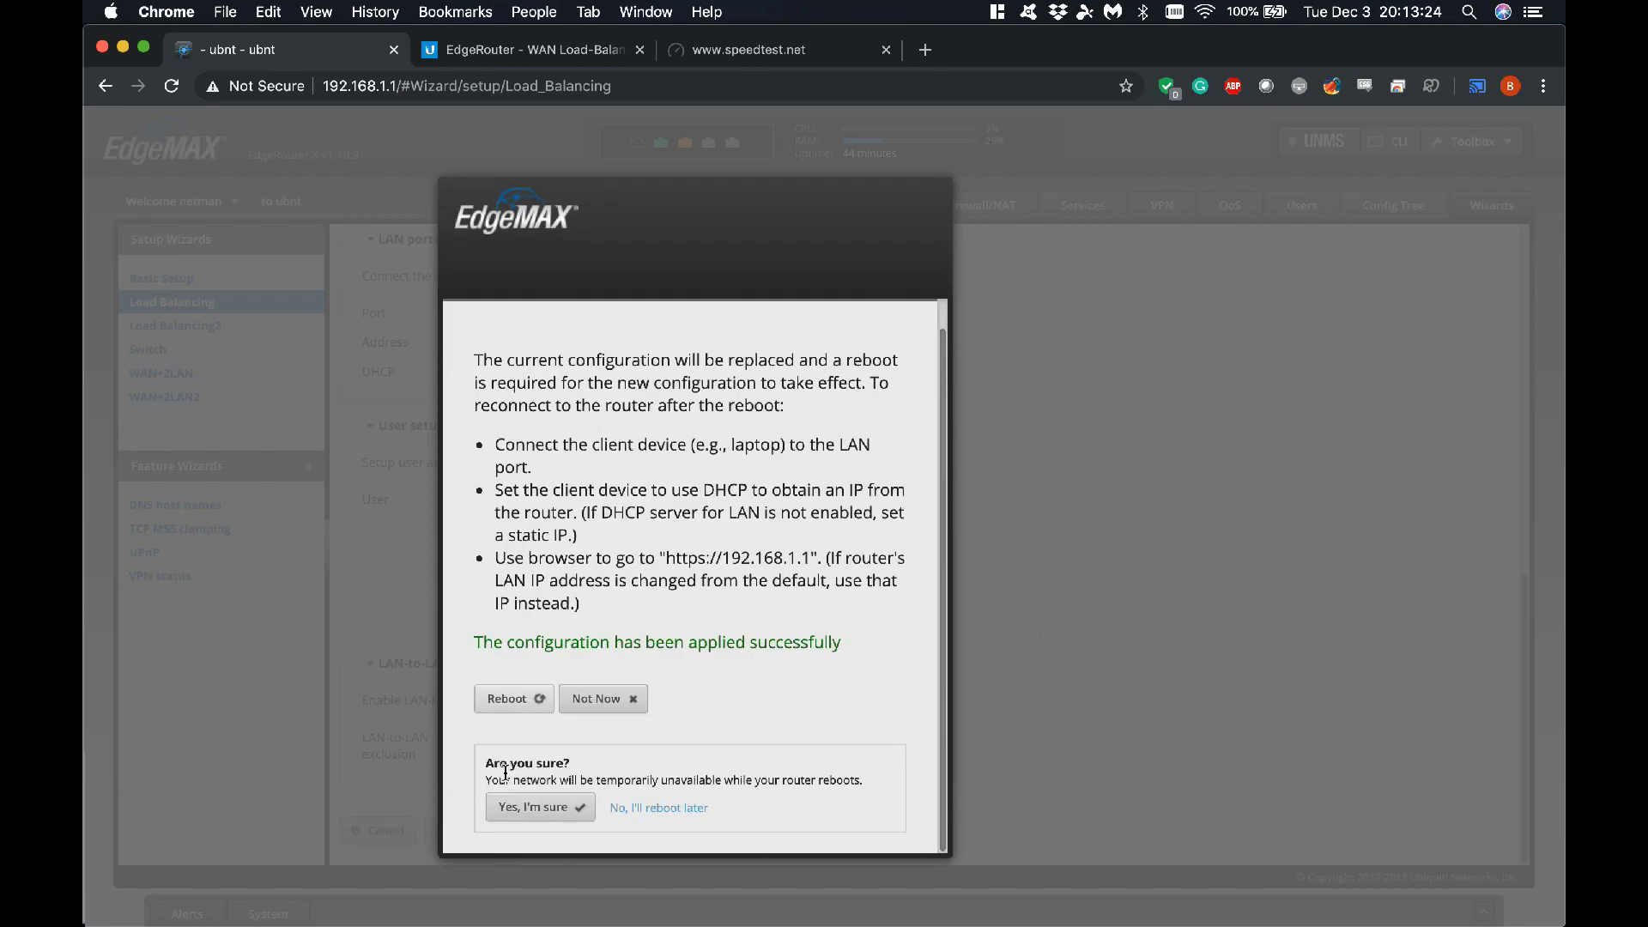
click(573, 811)
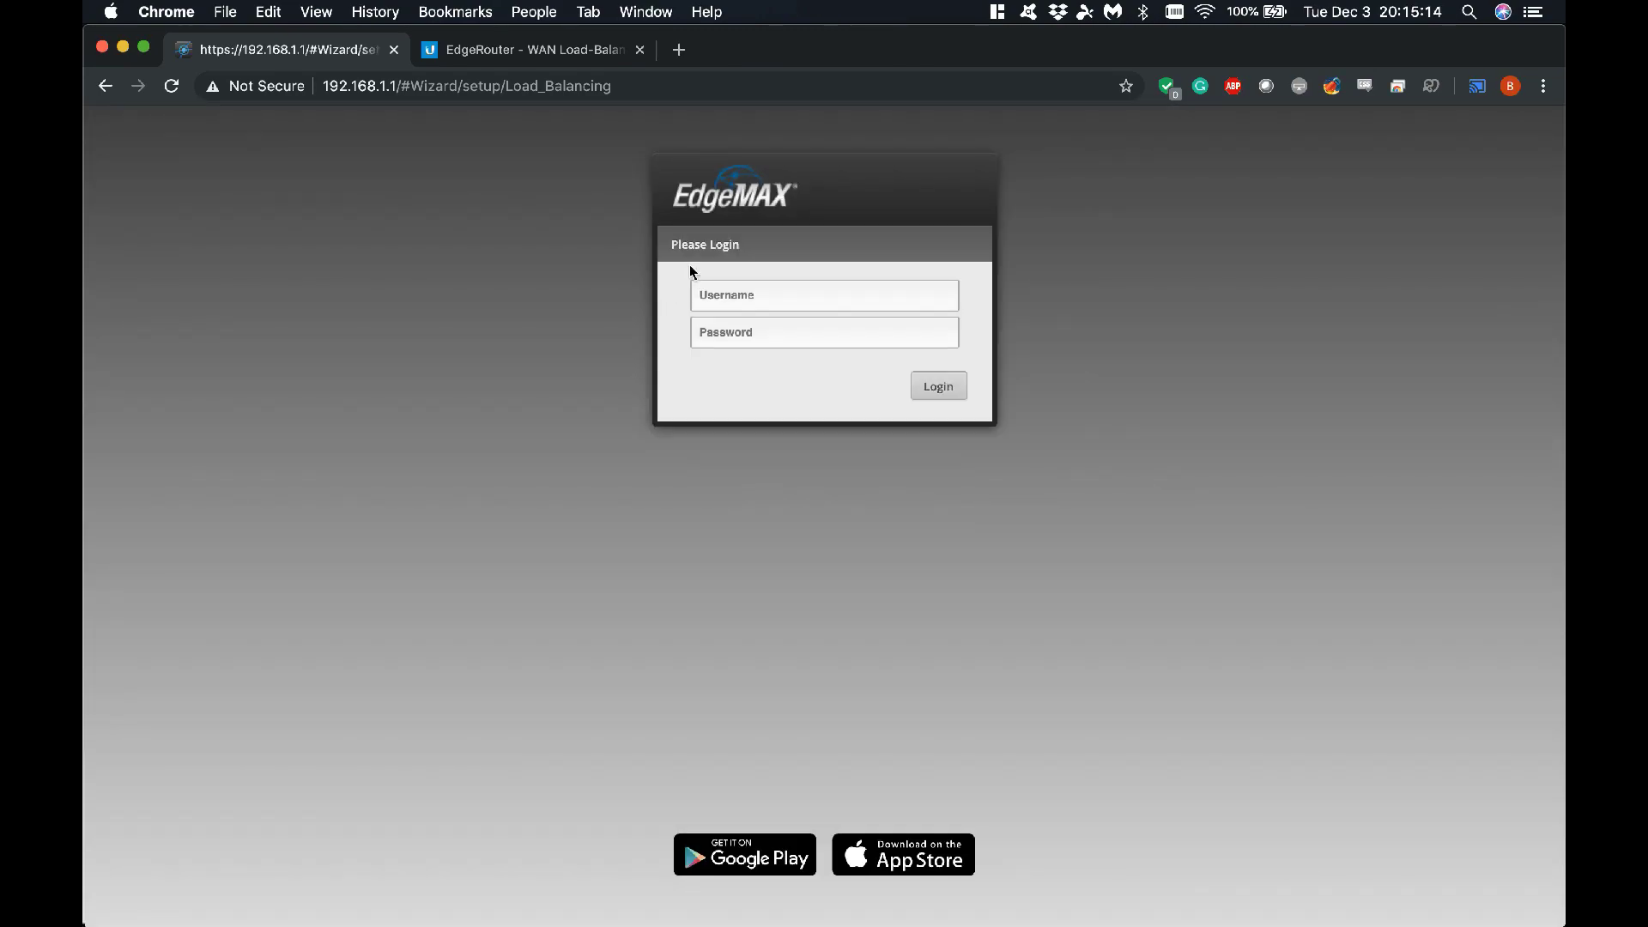
Log back in to the router and open the dashboard.
click(712, 295)
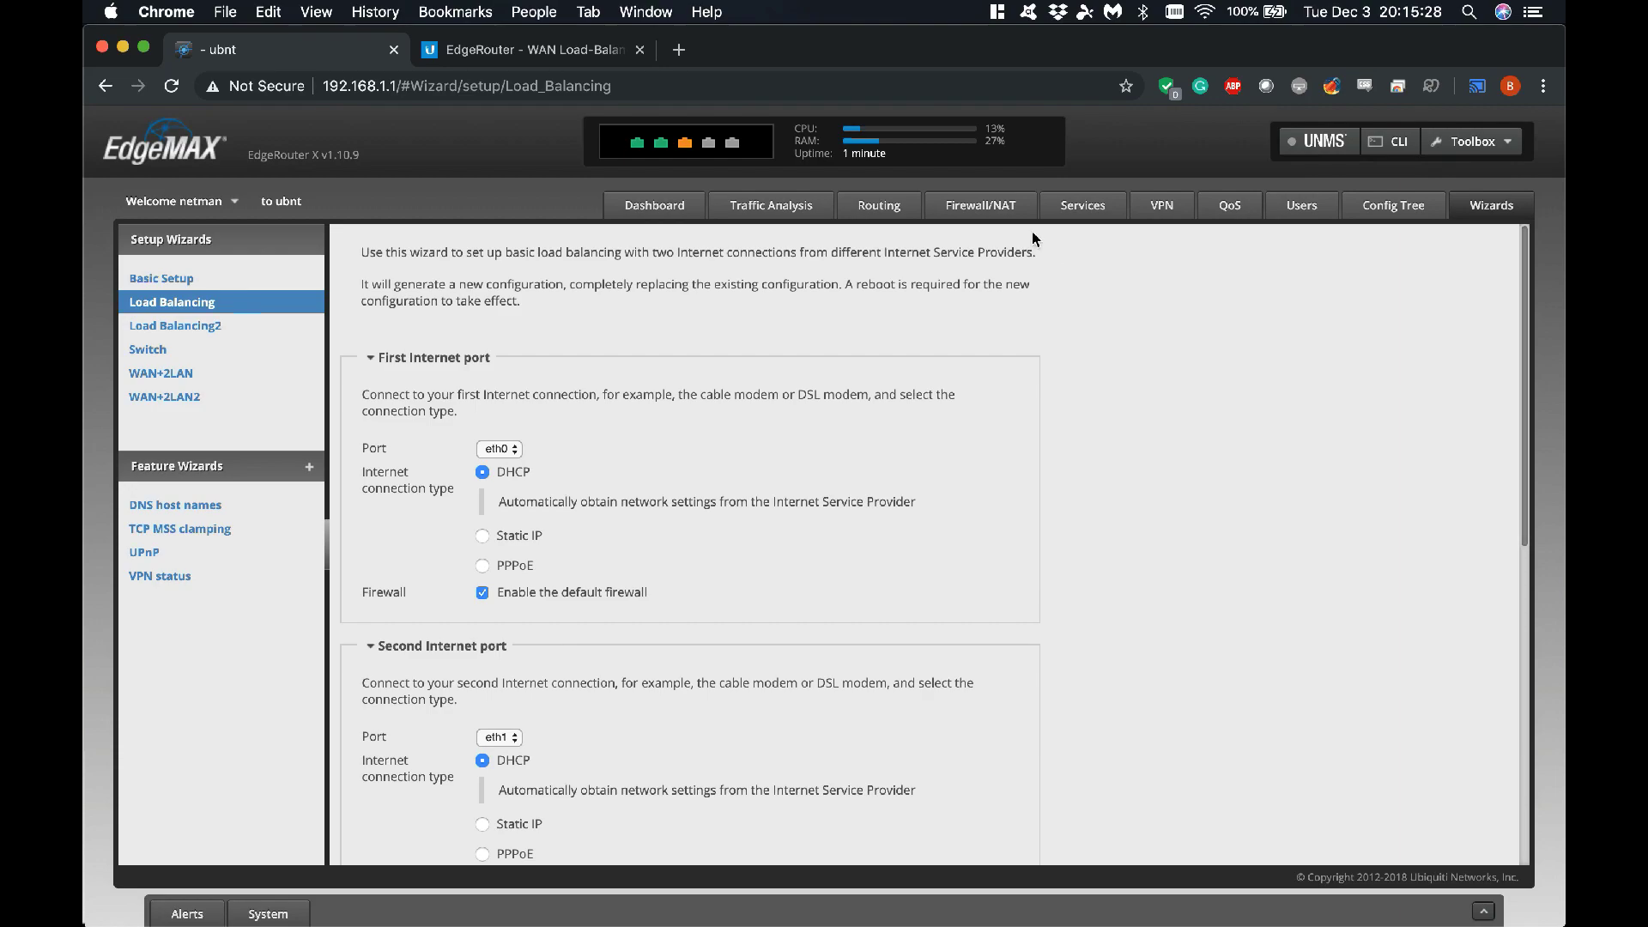
click(644, 205)
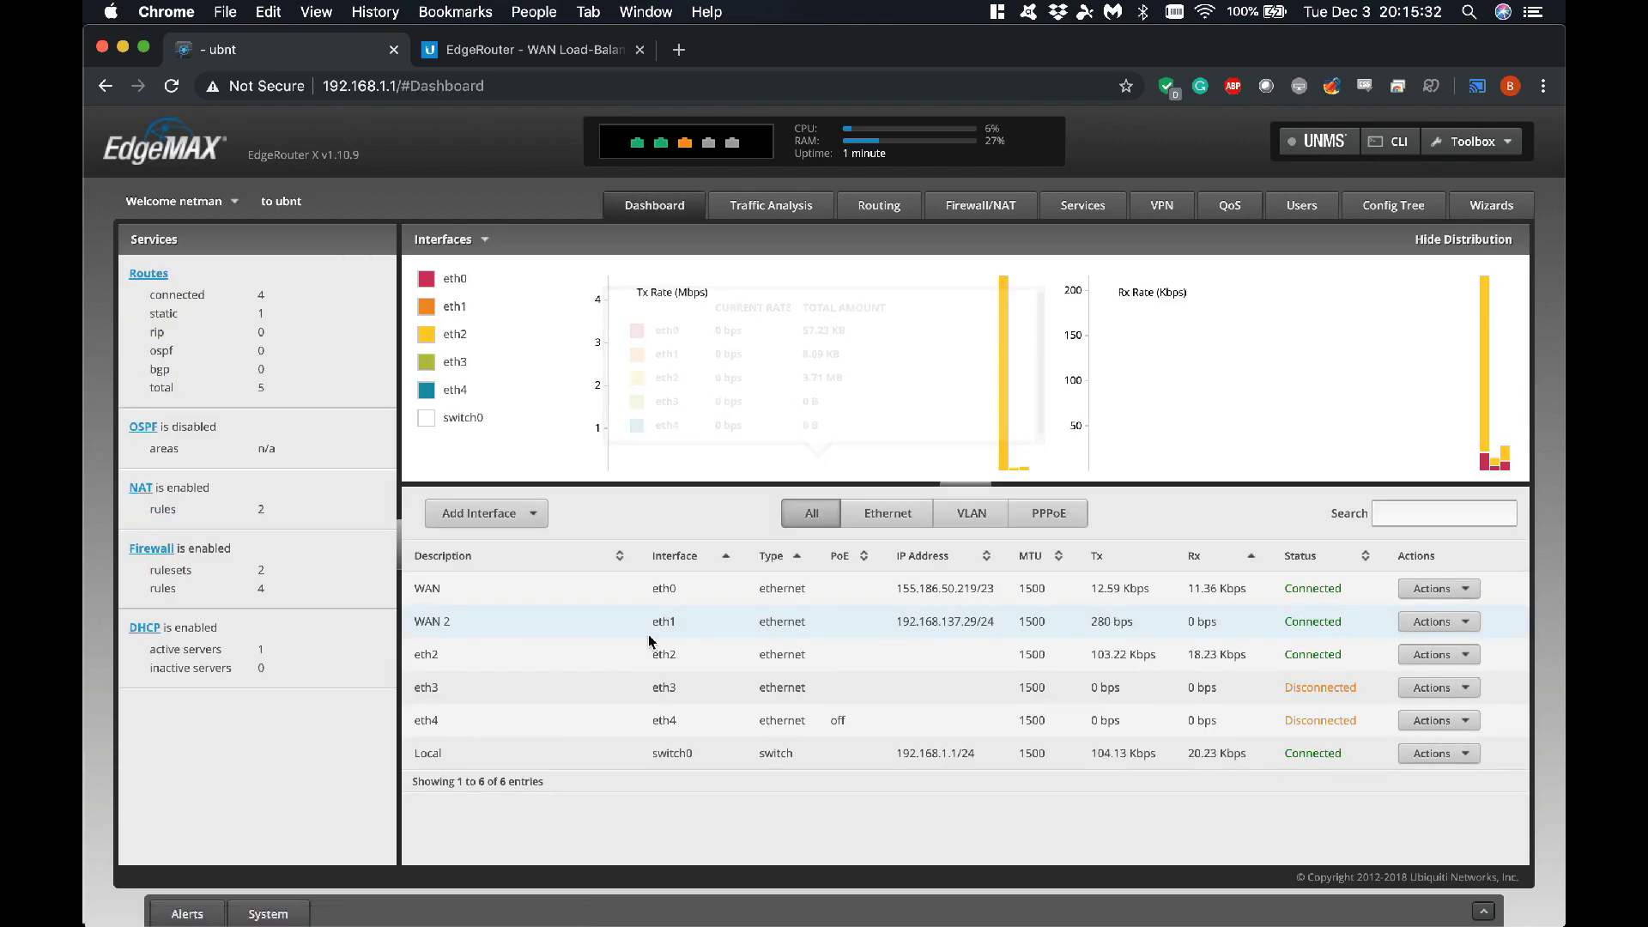
Examine the IP addresses of the WAN, WAN 2 and Local interfaces in the interface list.
drag(411, 583, 460, 625)
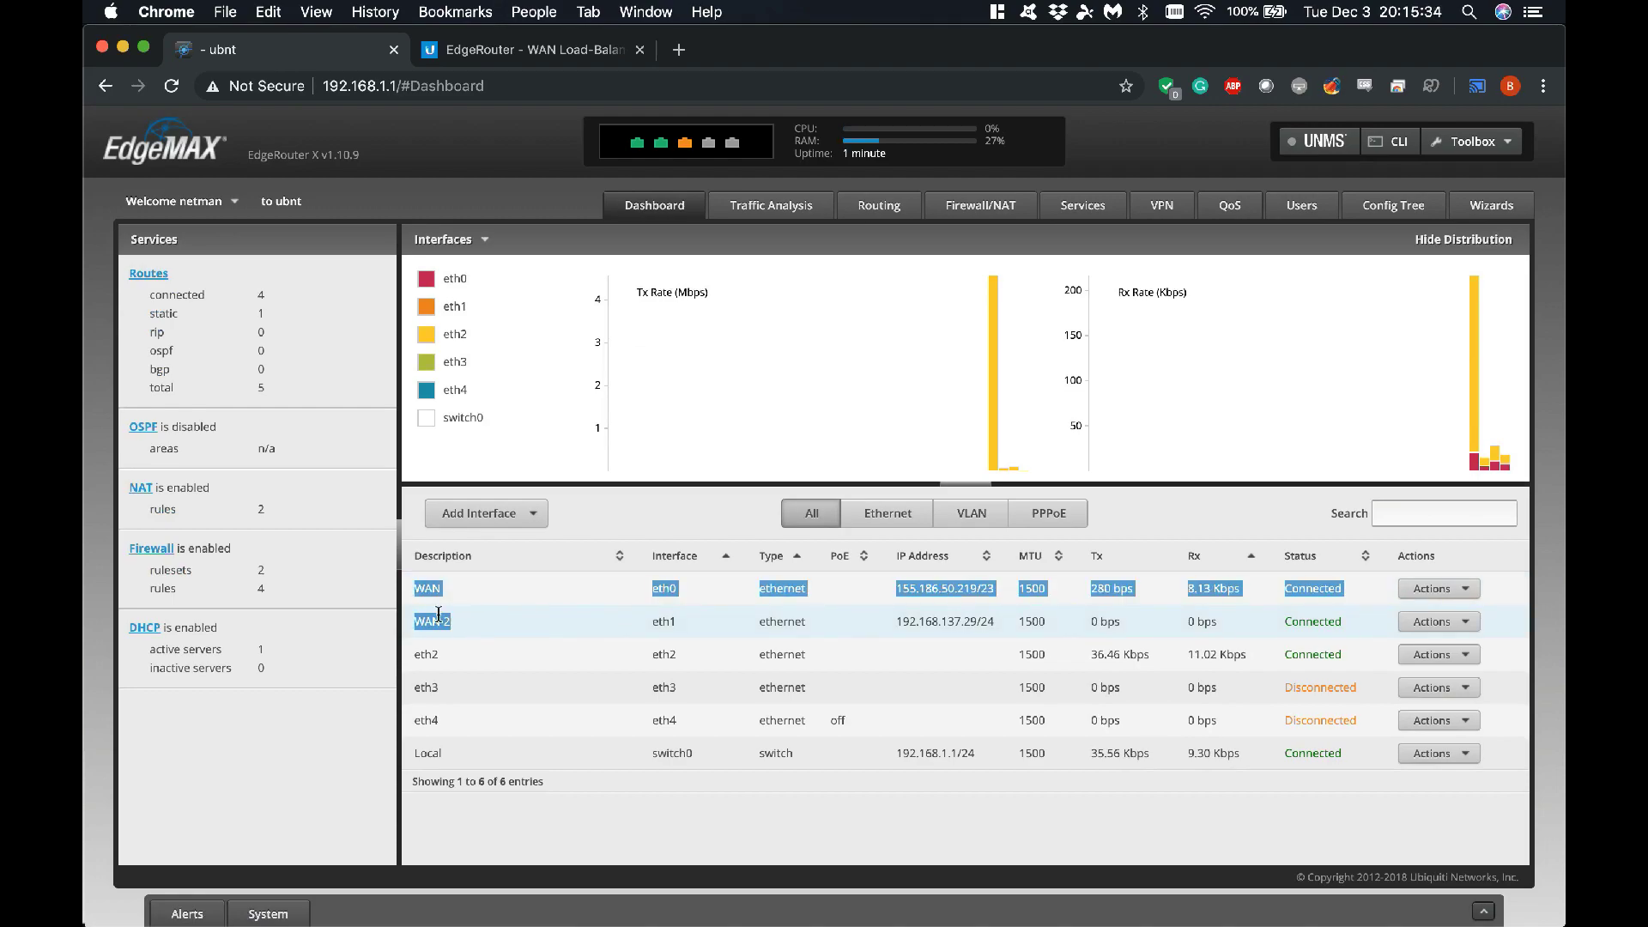
click(439, 626)
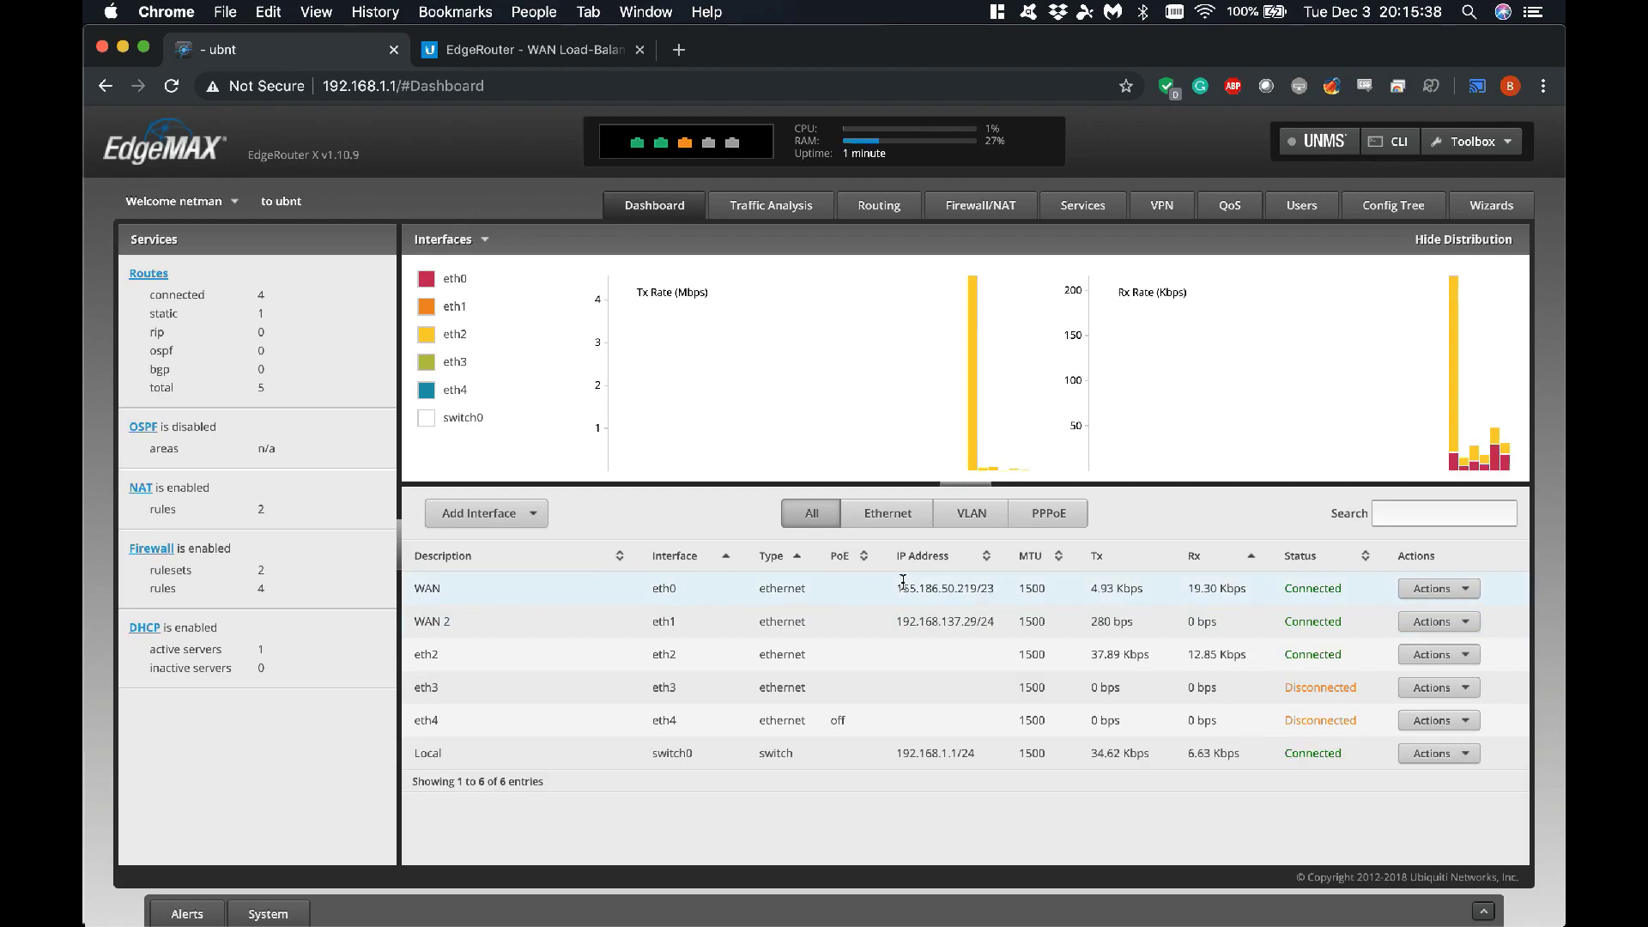
drag(896, 586, 1023, 592)
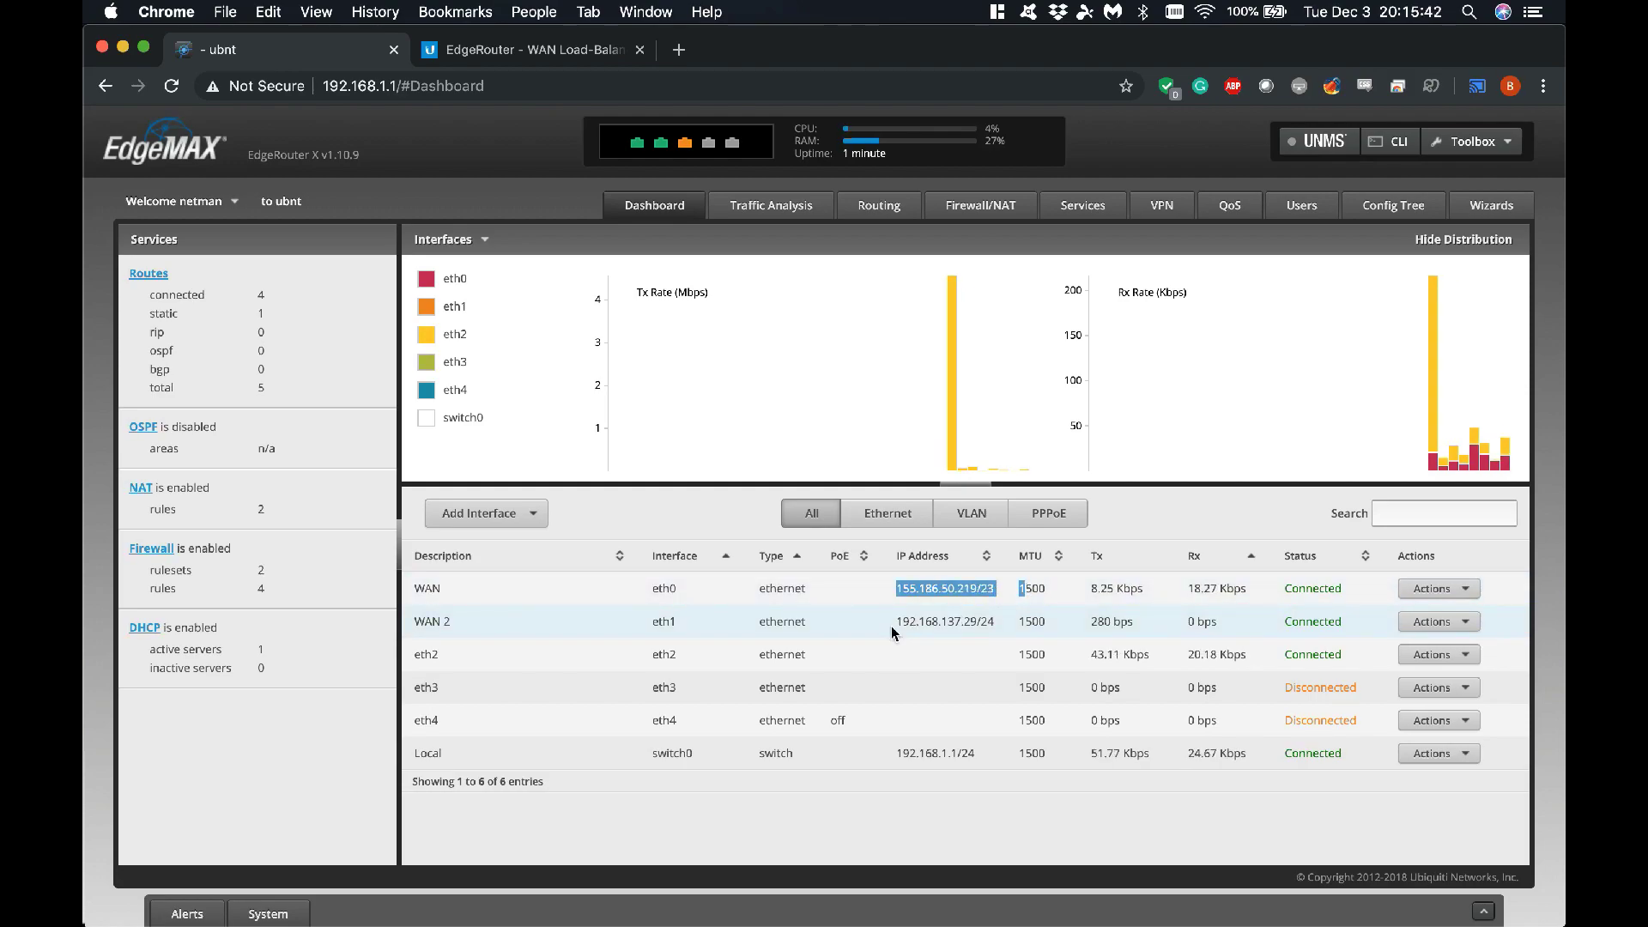
drag(895, 621, 994, 634)
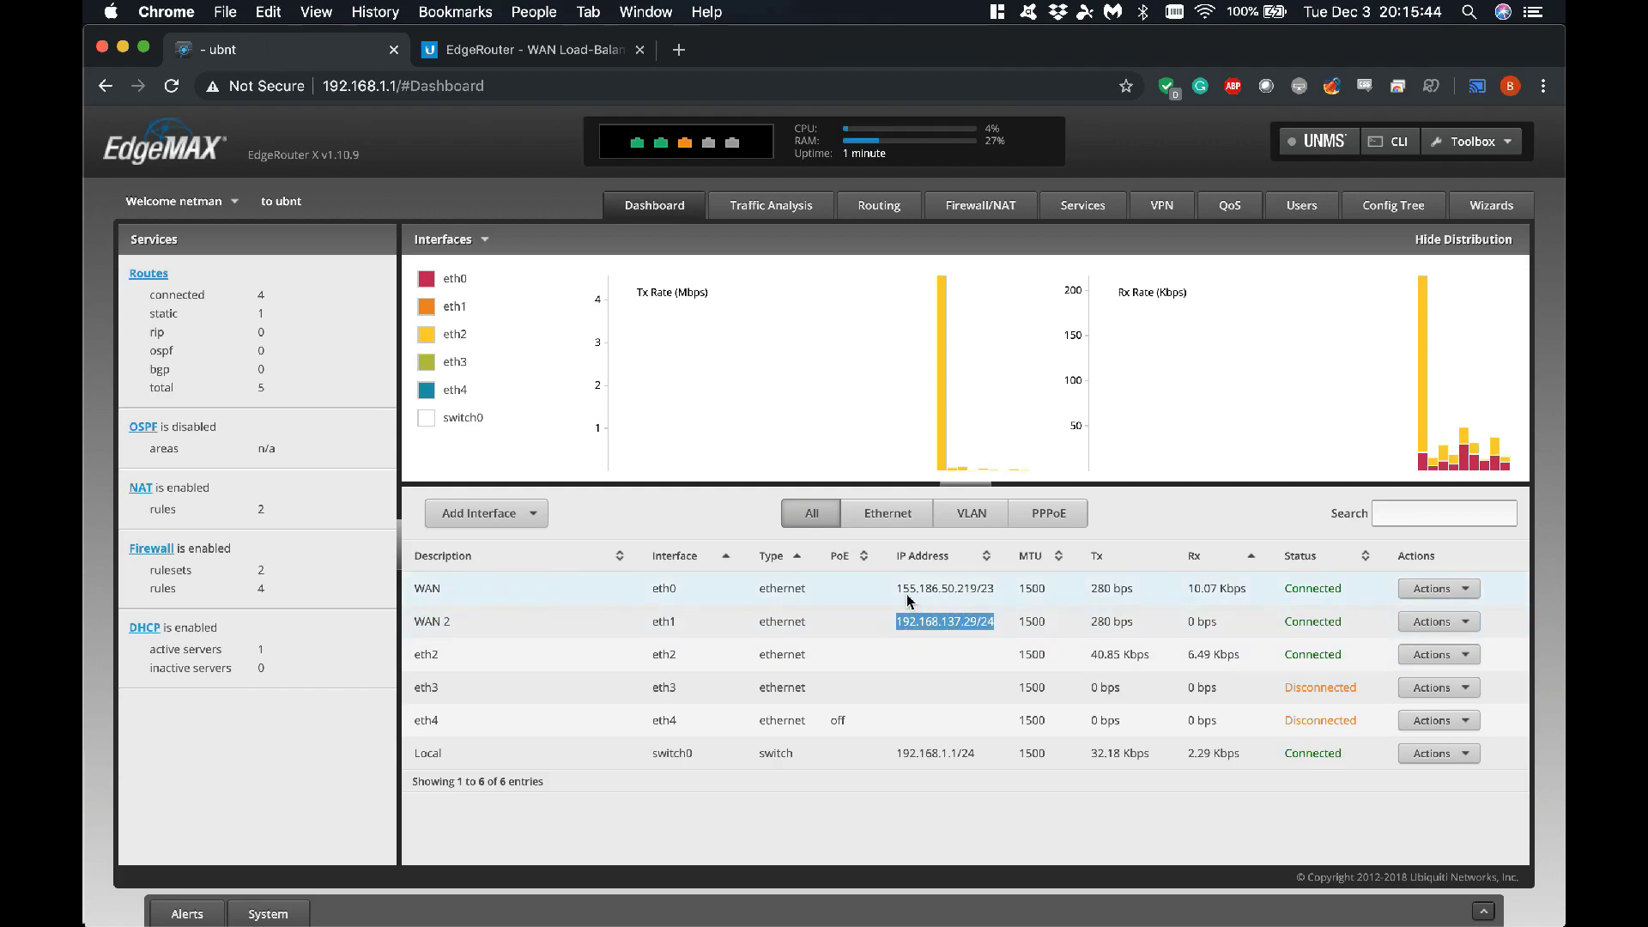
drag(894, 588, 869, 624)
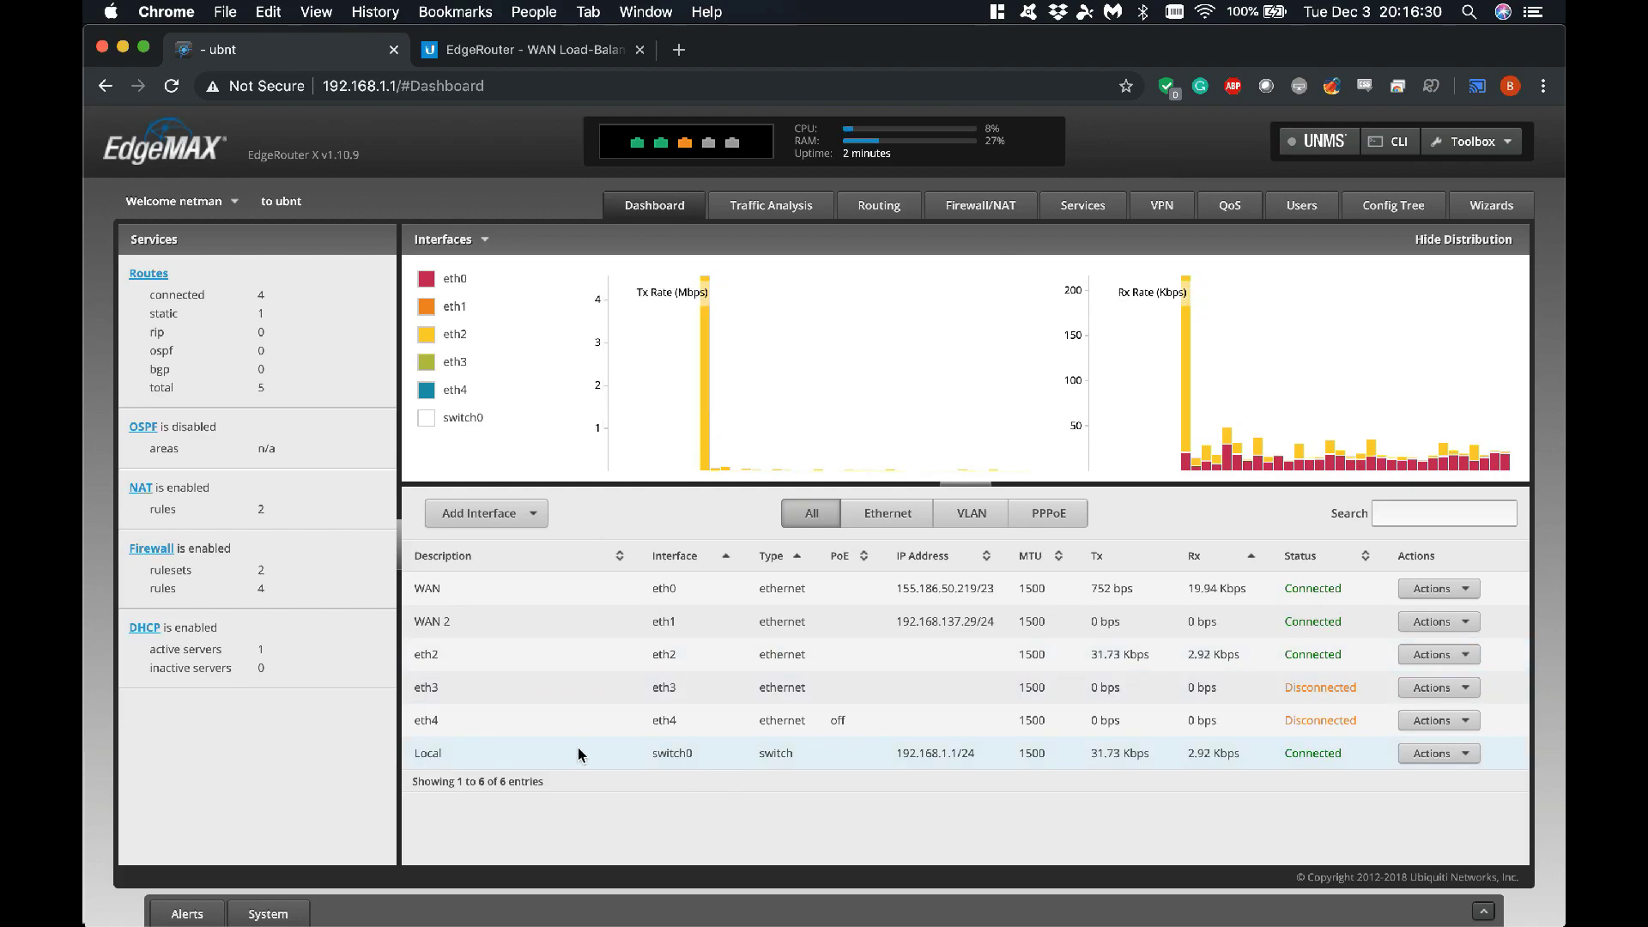
drag(894, 753, 1062, 766)
click(996, 804)
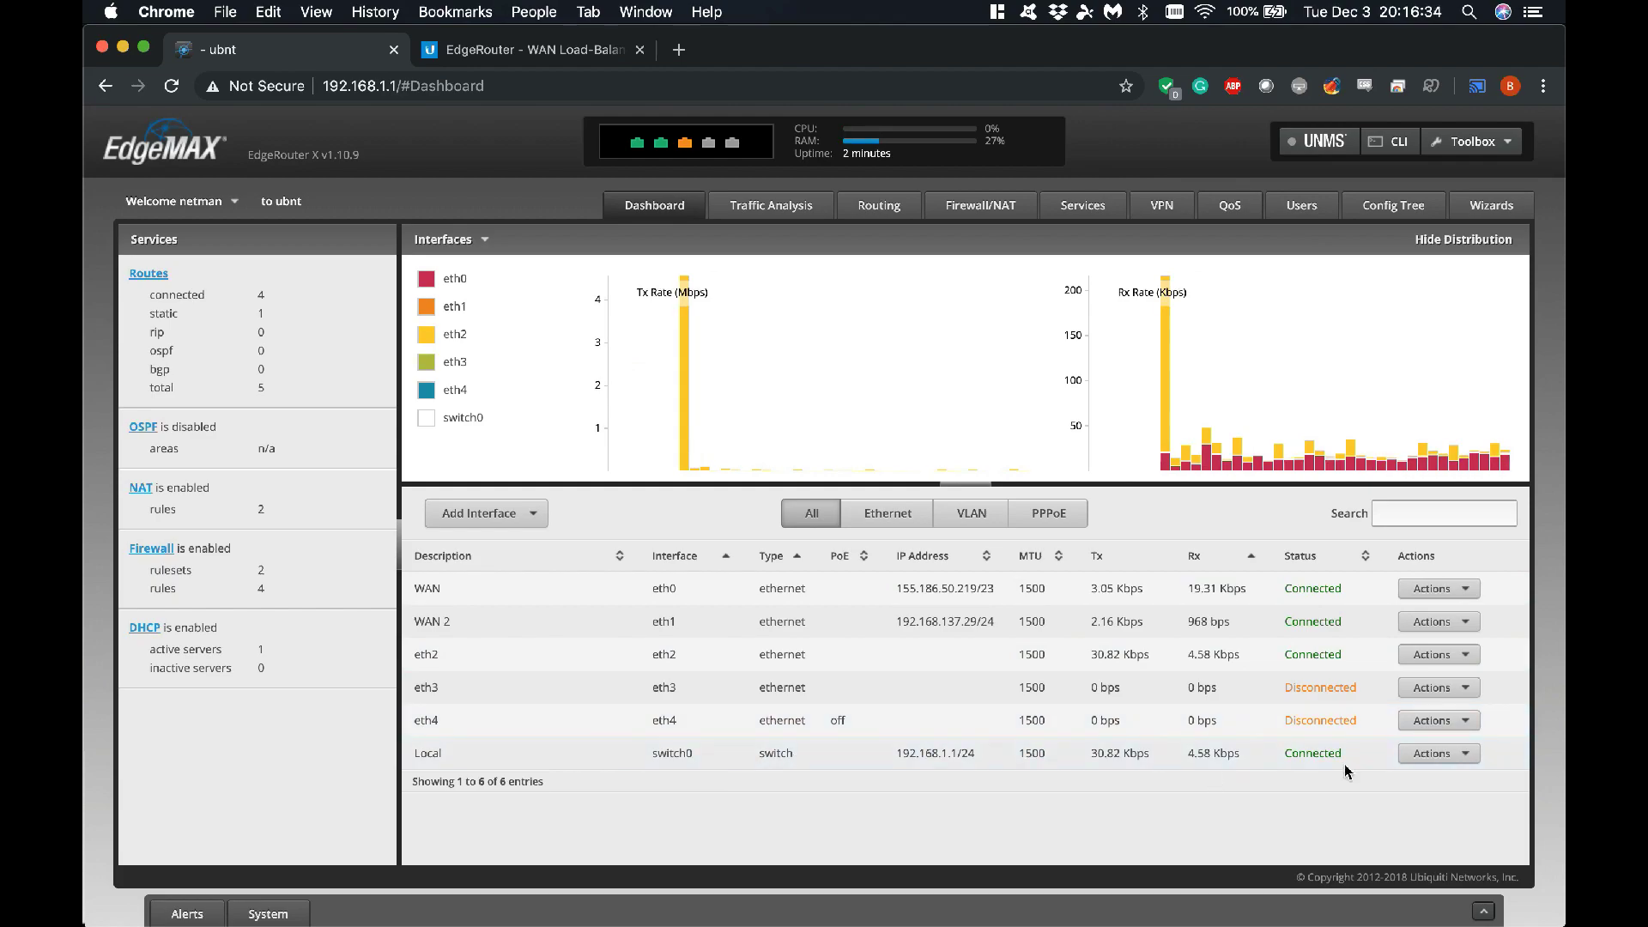
Open the configuration of the Local switch0 interface and view its VLAN and switch port assignments.
click(1438, 753)
click(1425, 779)
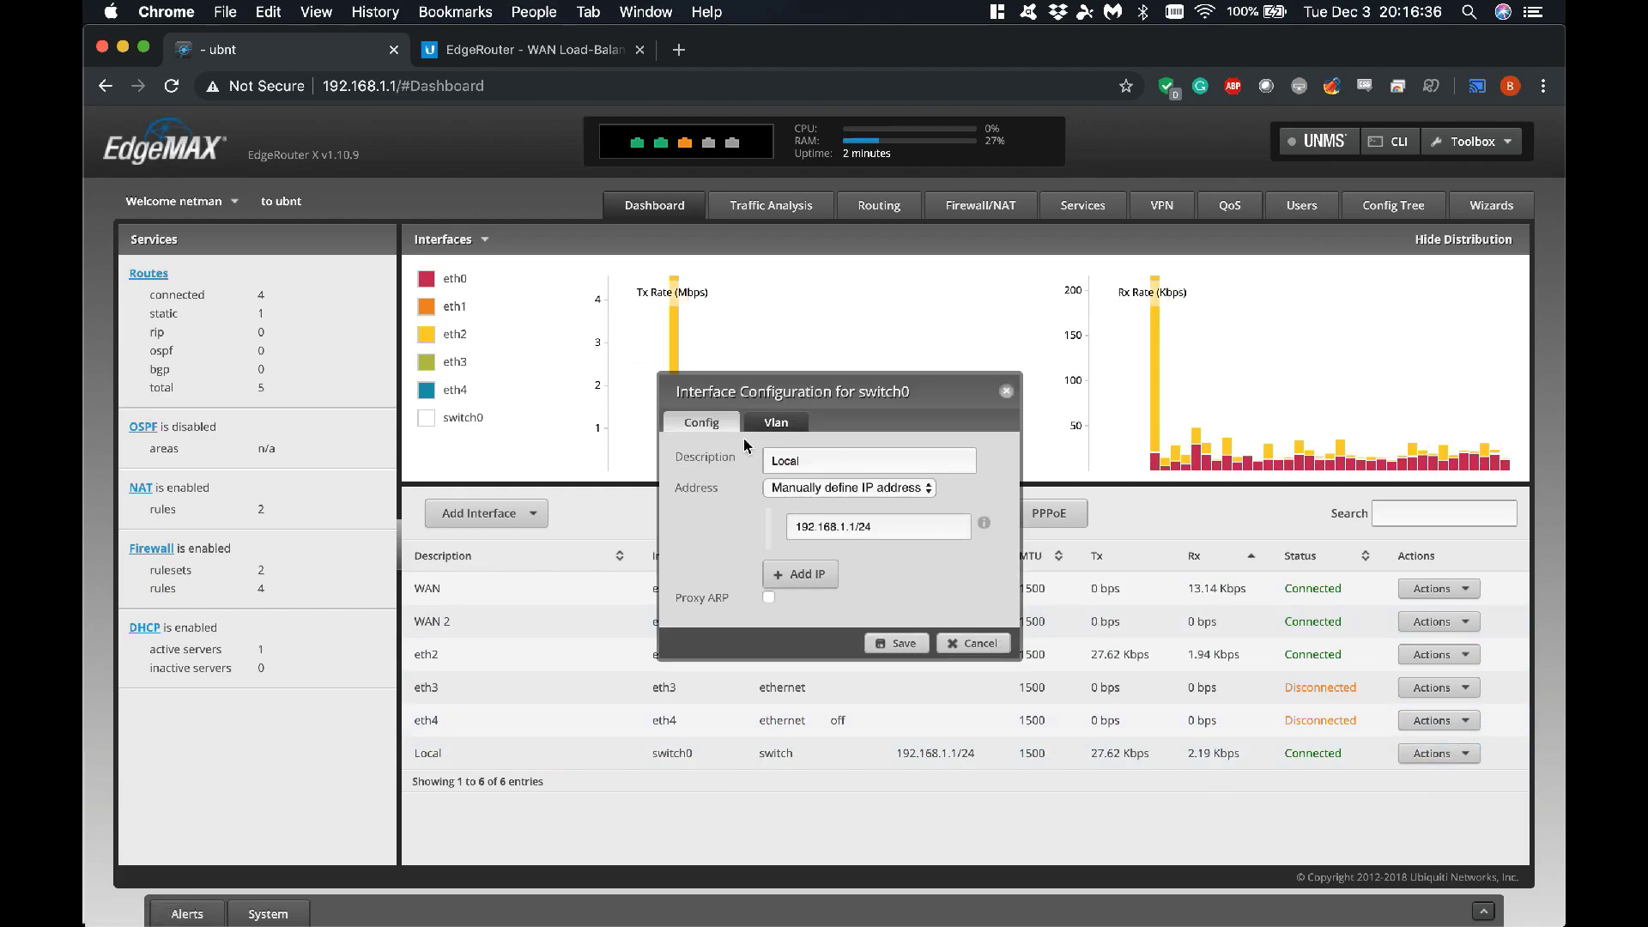
click(775, 423)
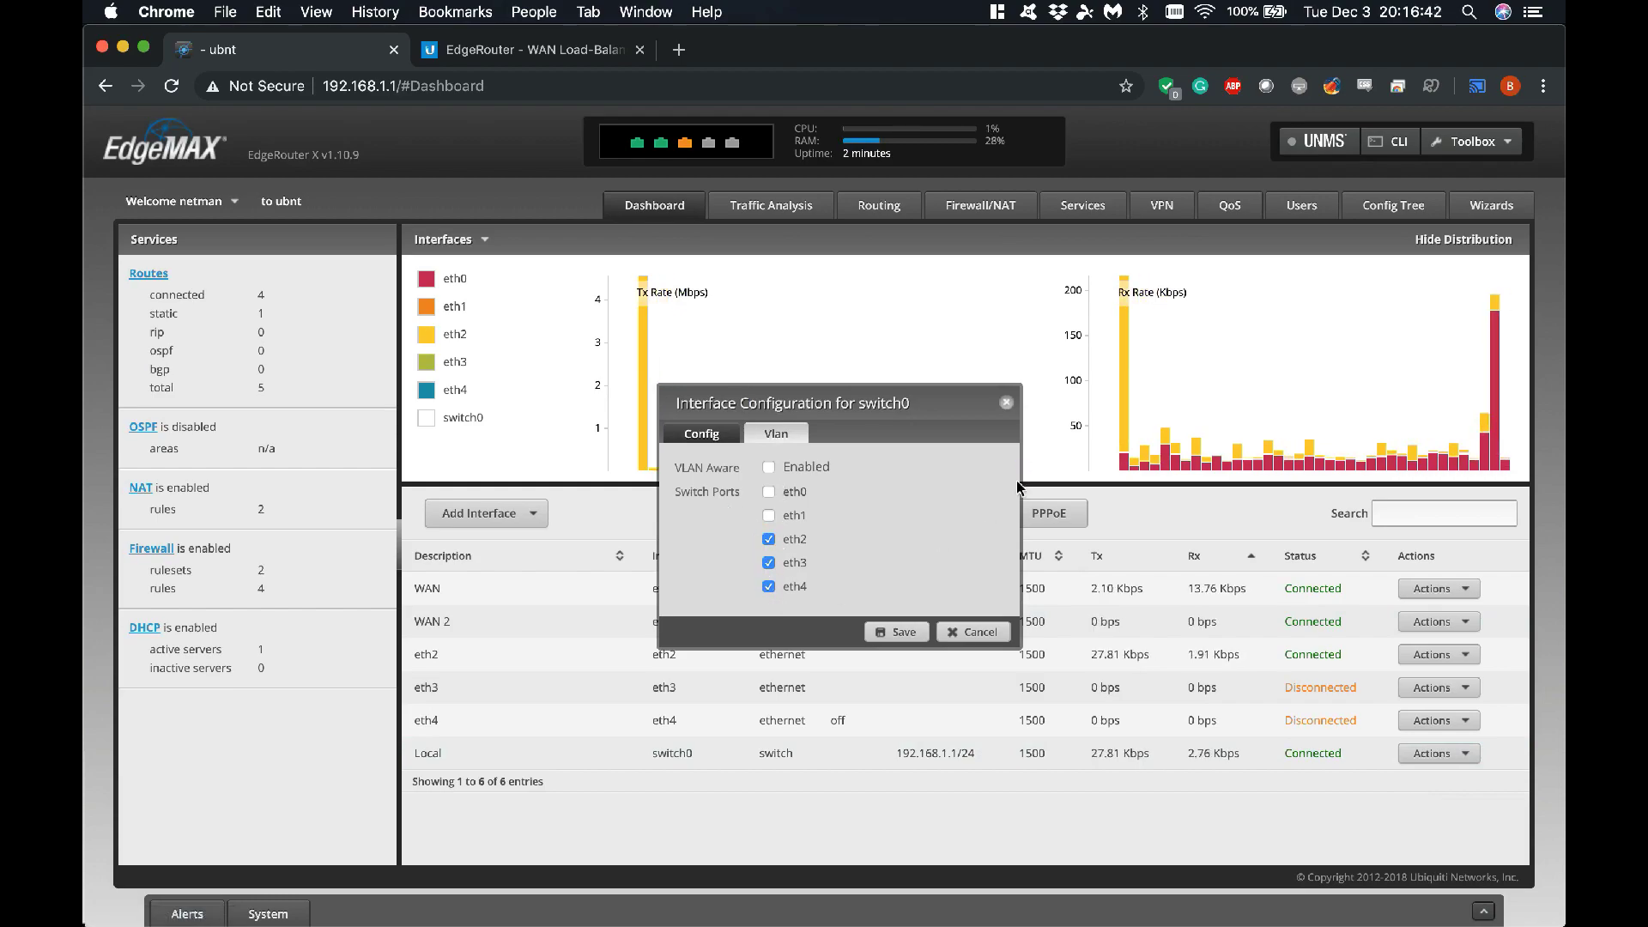
Close the switch0 configuration without saving, and run a speed test on speedtest.net in a new browser tab.
click(972, 631)
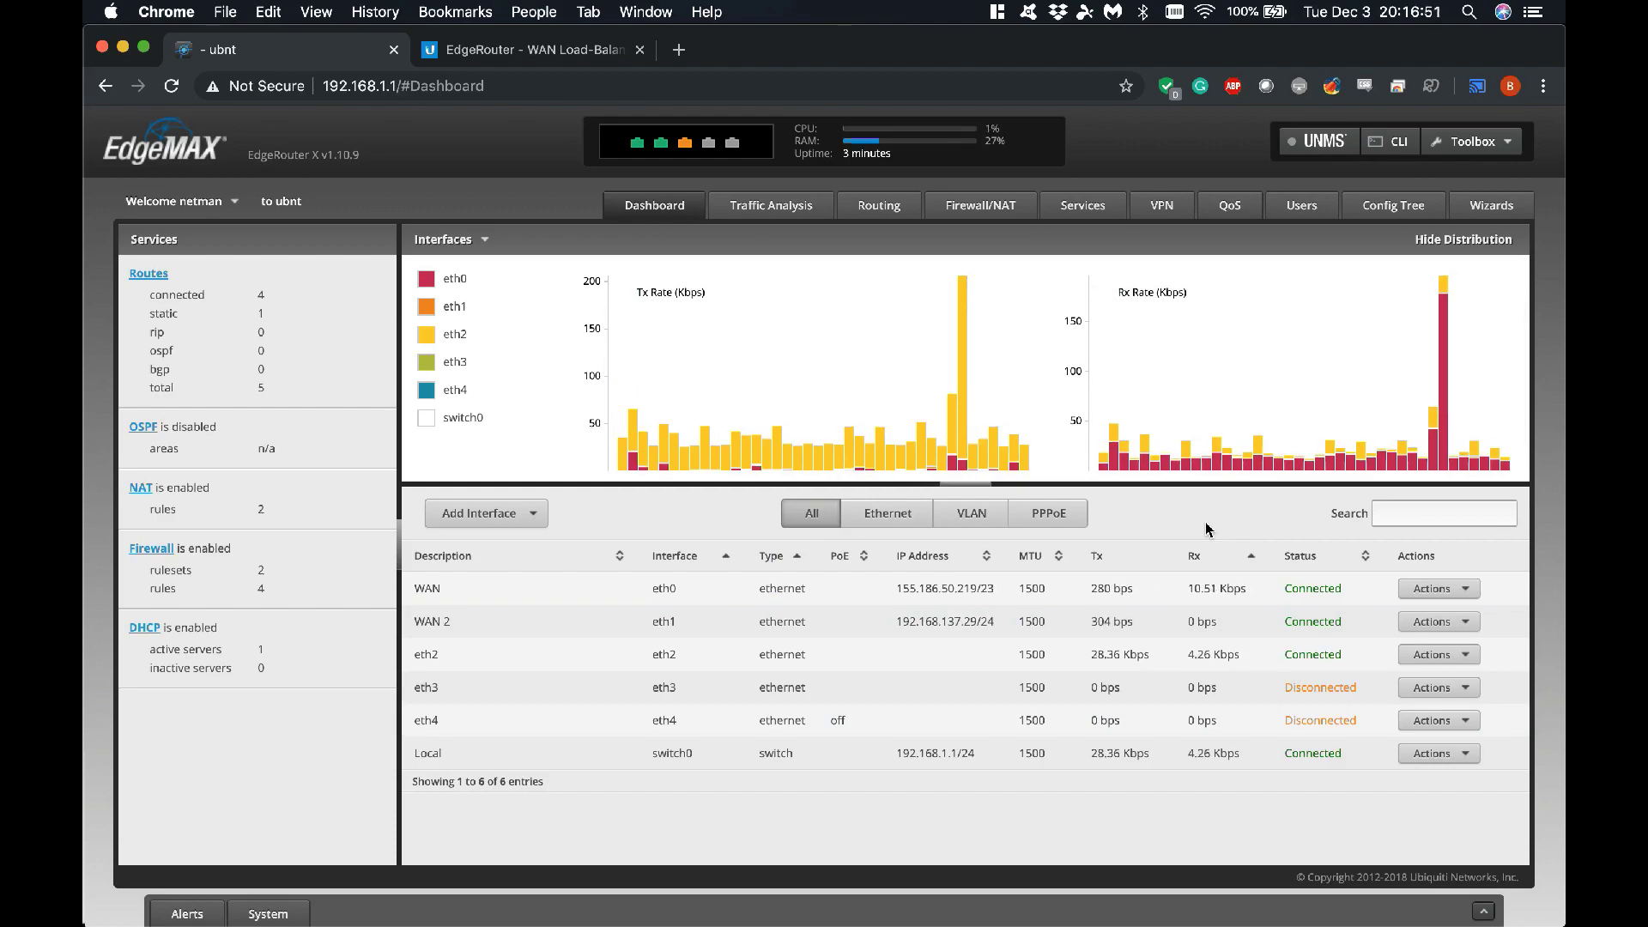
click(680, 51)
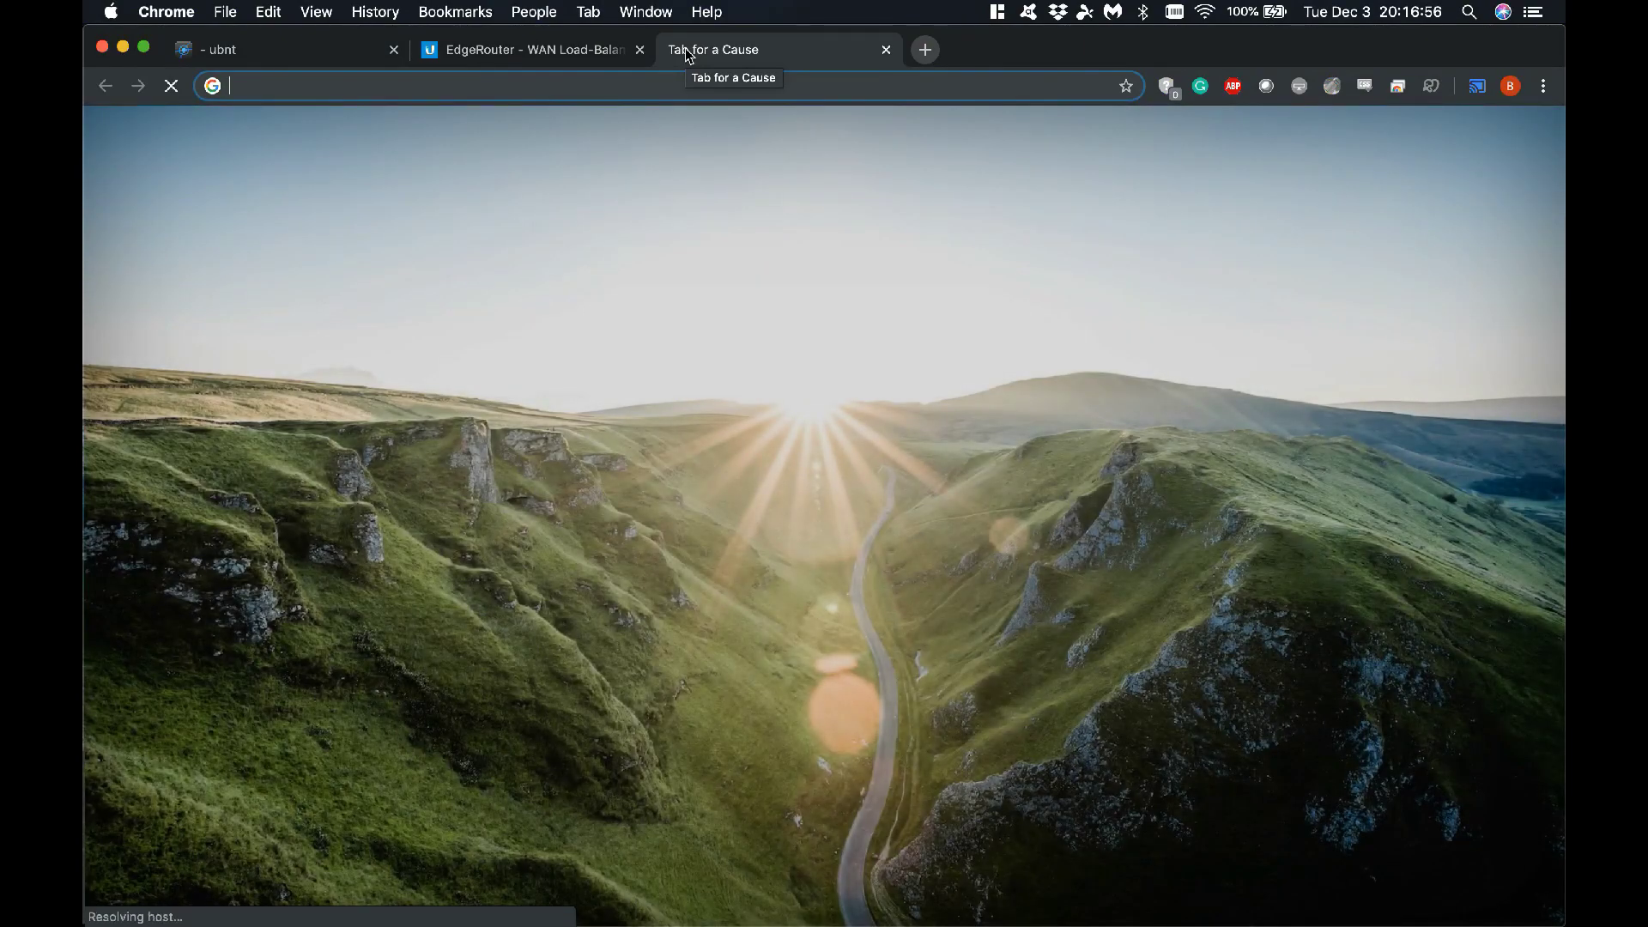
text(spe)
key(Return)
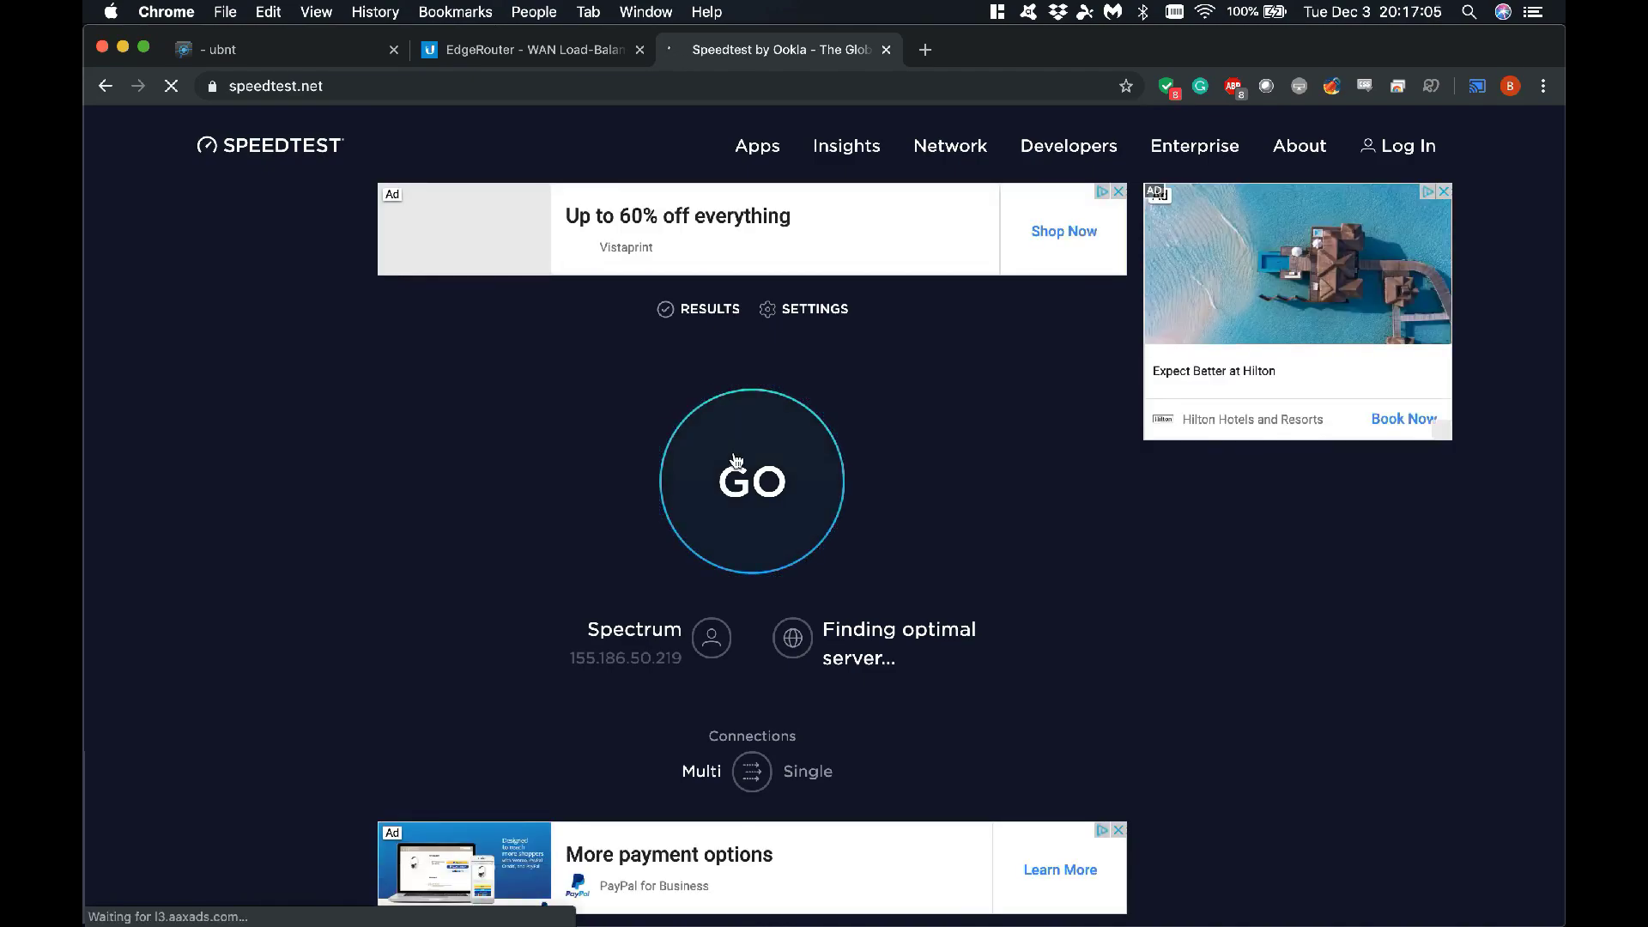
click(735, 461)
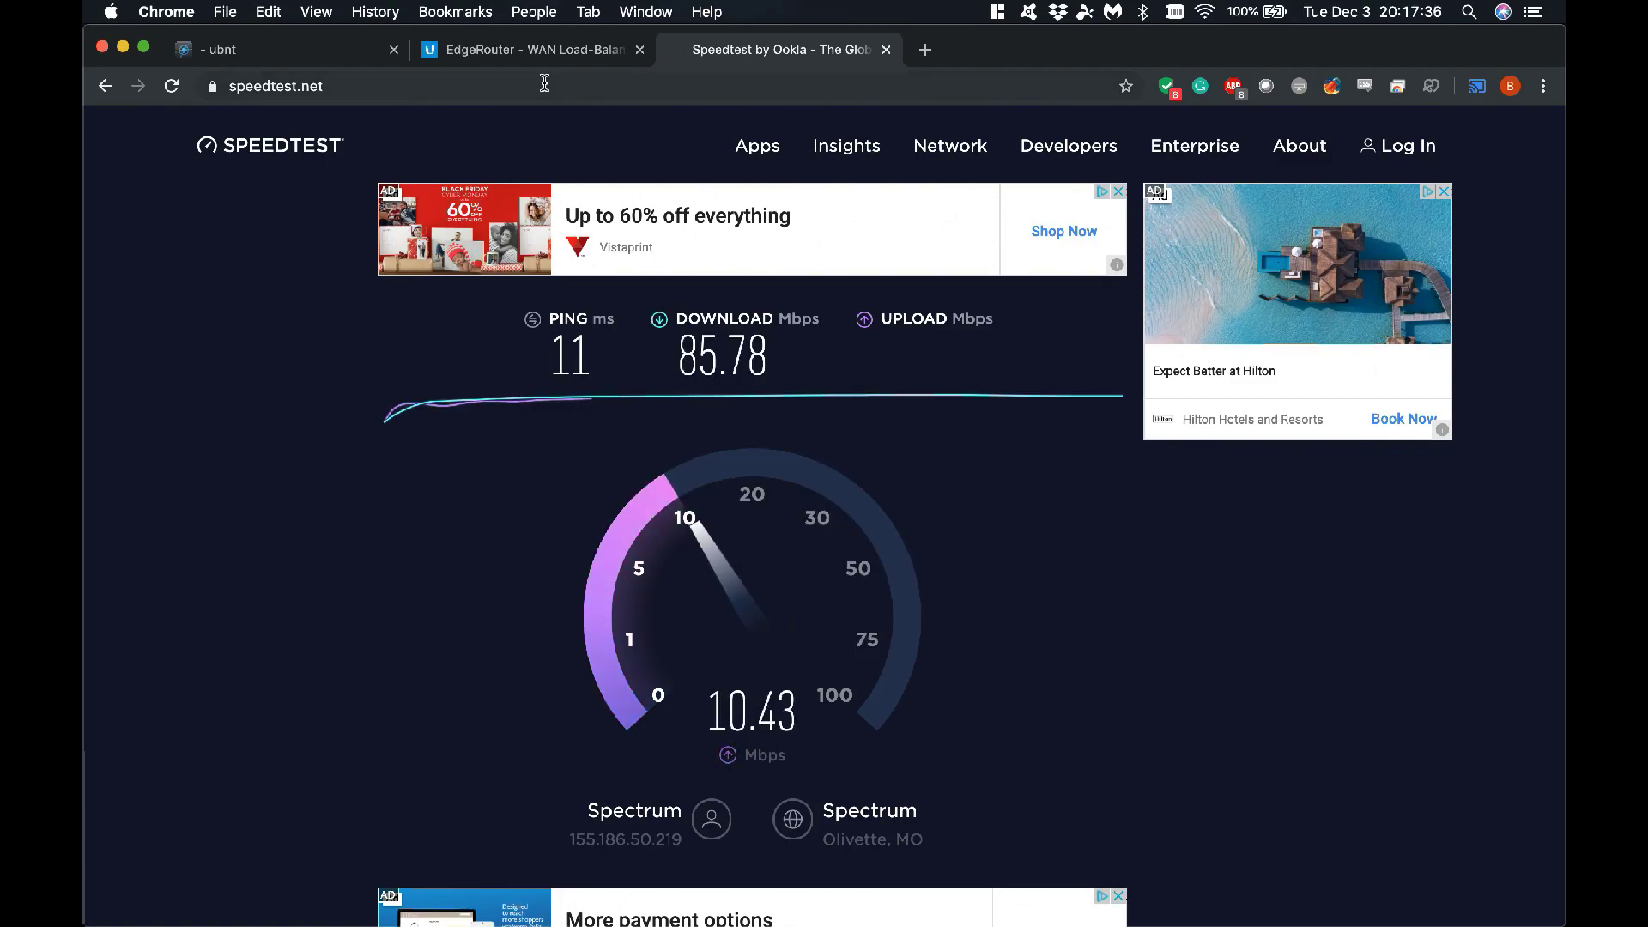
Return to the router dashboard, start a continuous ping to 8.8.8.8 in Terminal, and move its window aside.
click(327, 53)
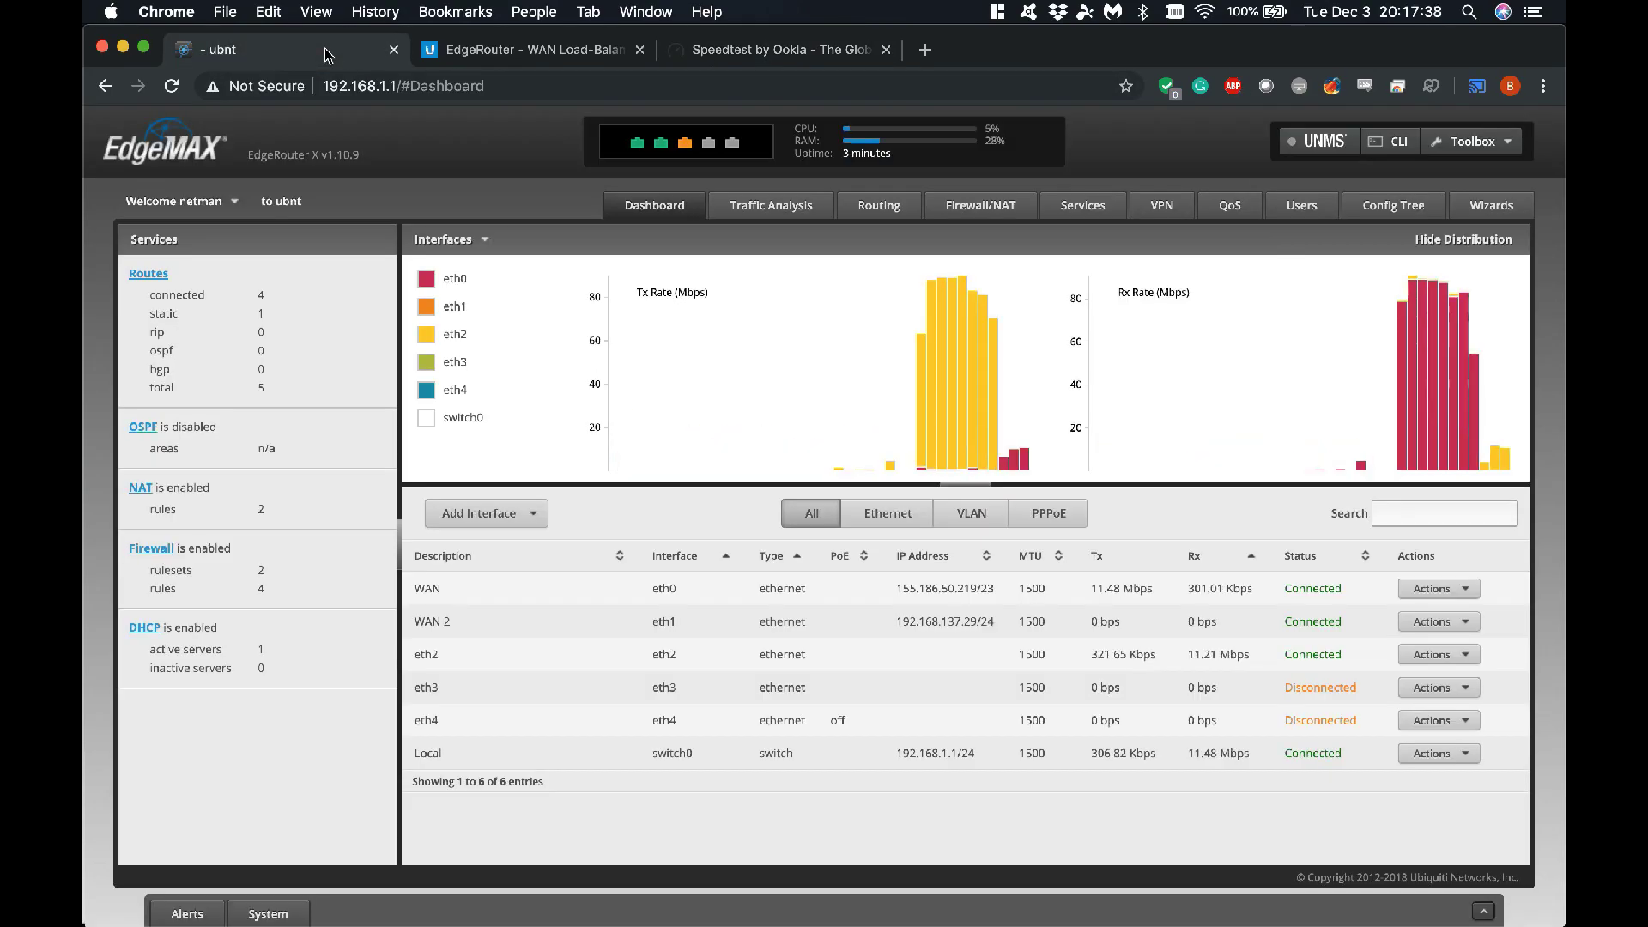
mouse_move(442, 905)
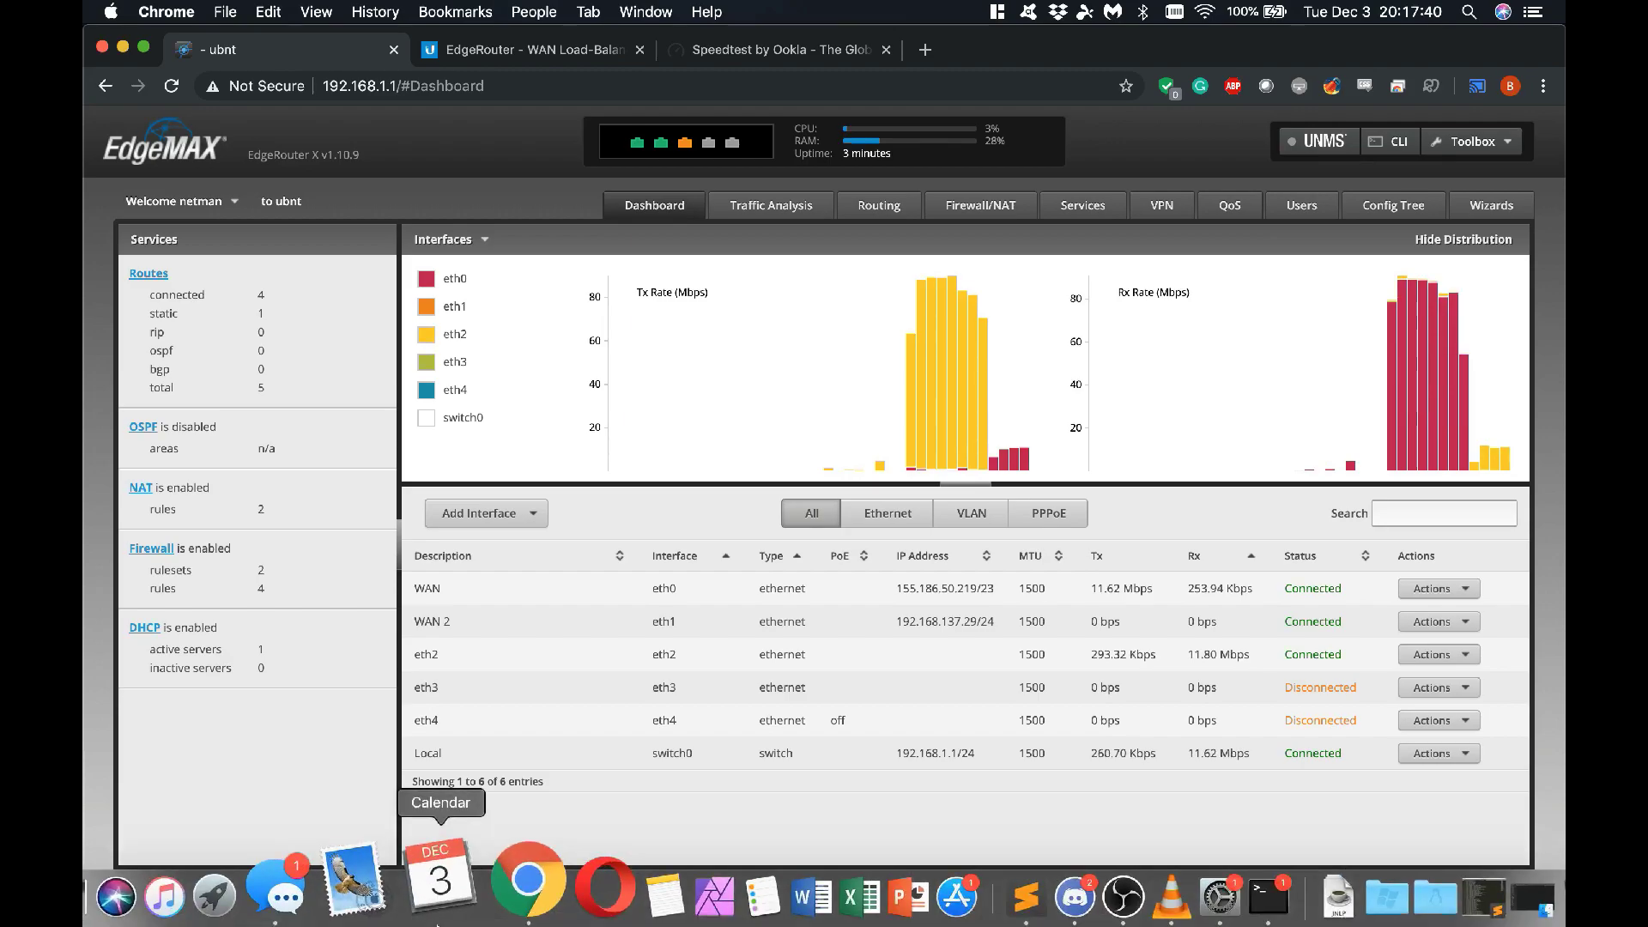
click(289, 880)
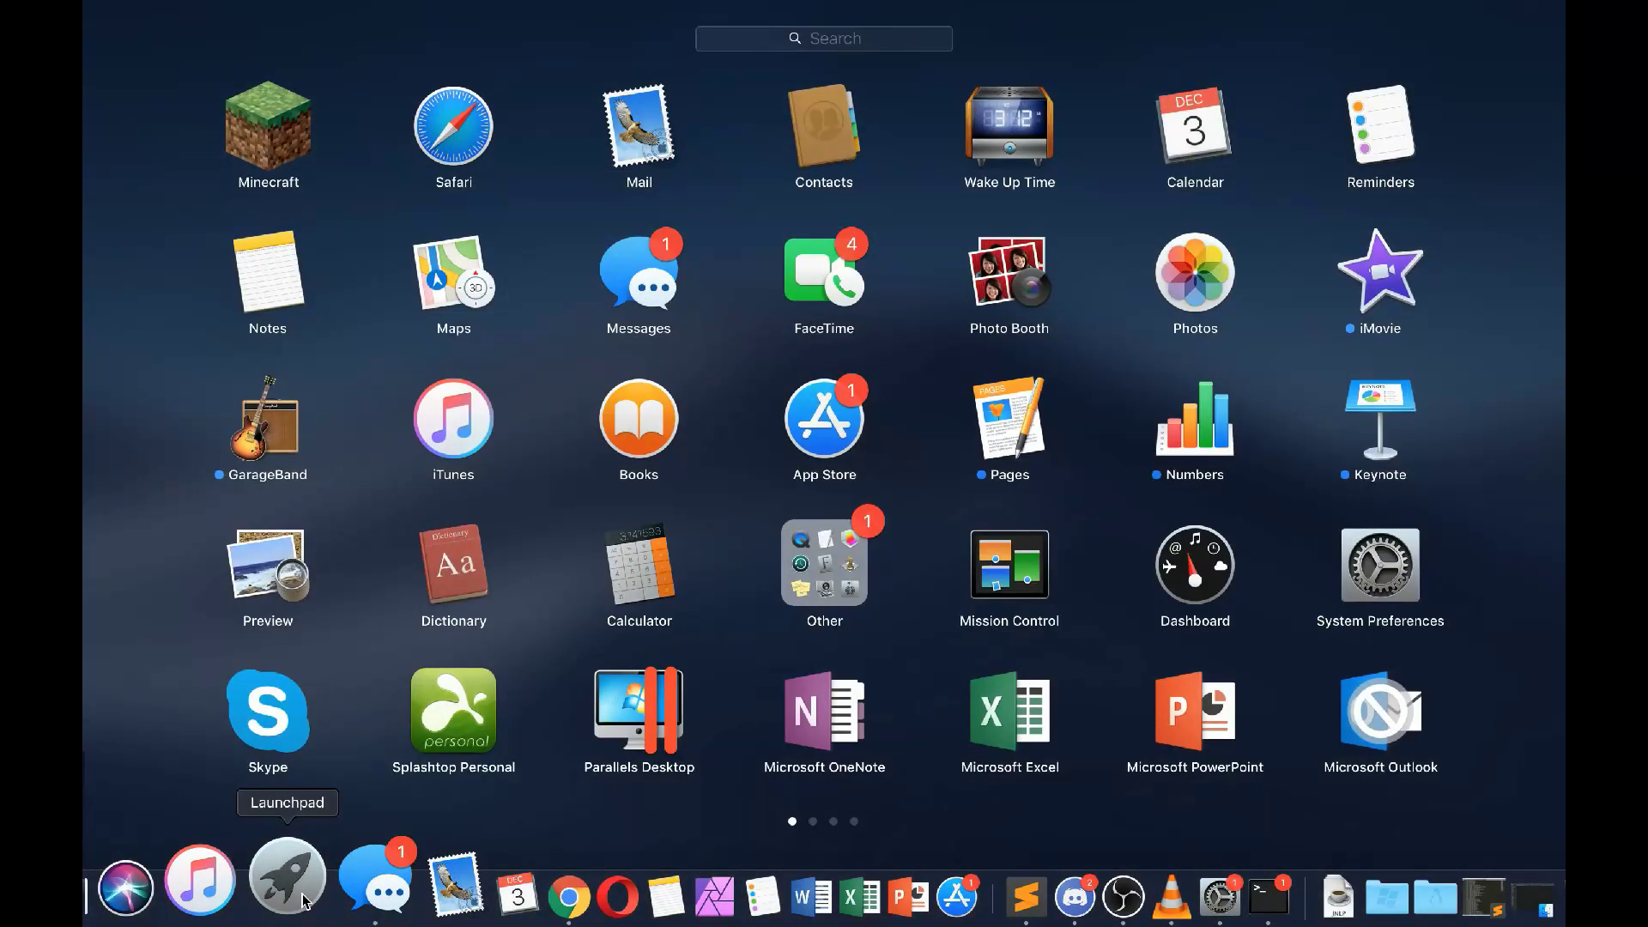
text(termin)
key(Return)
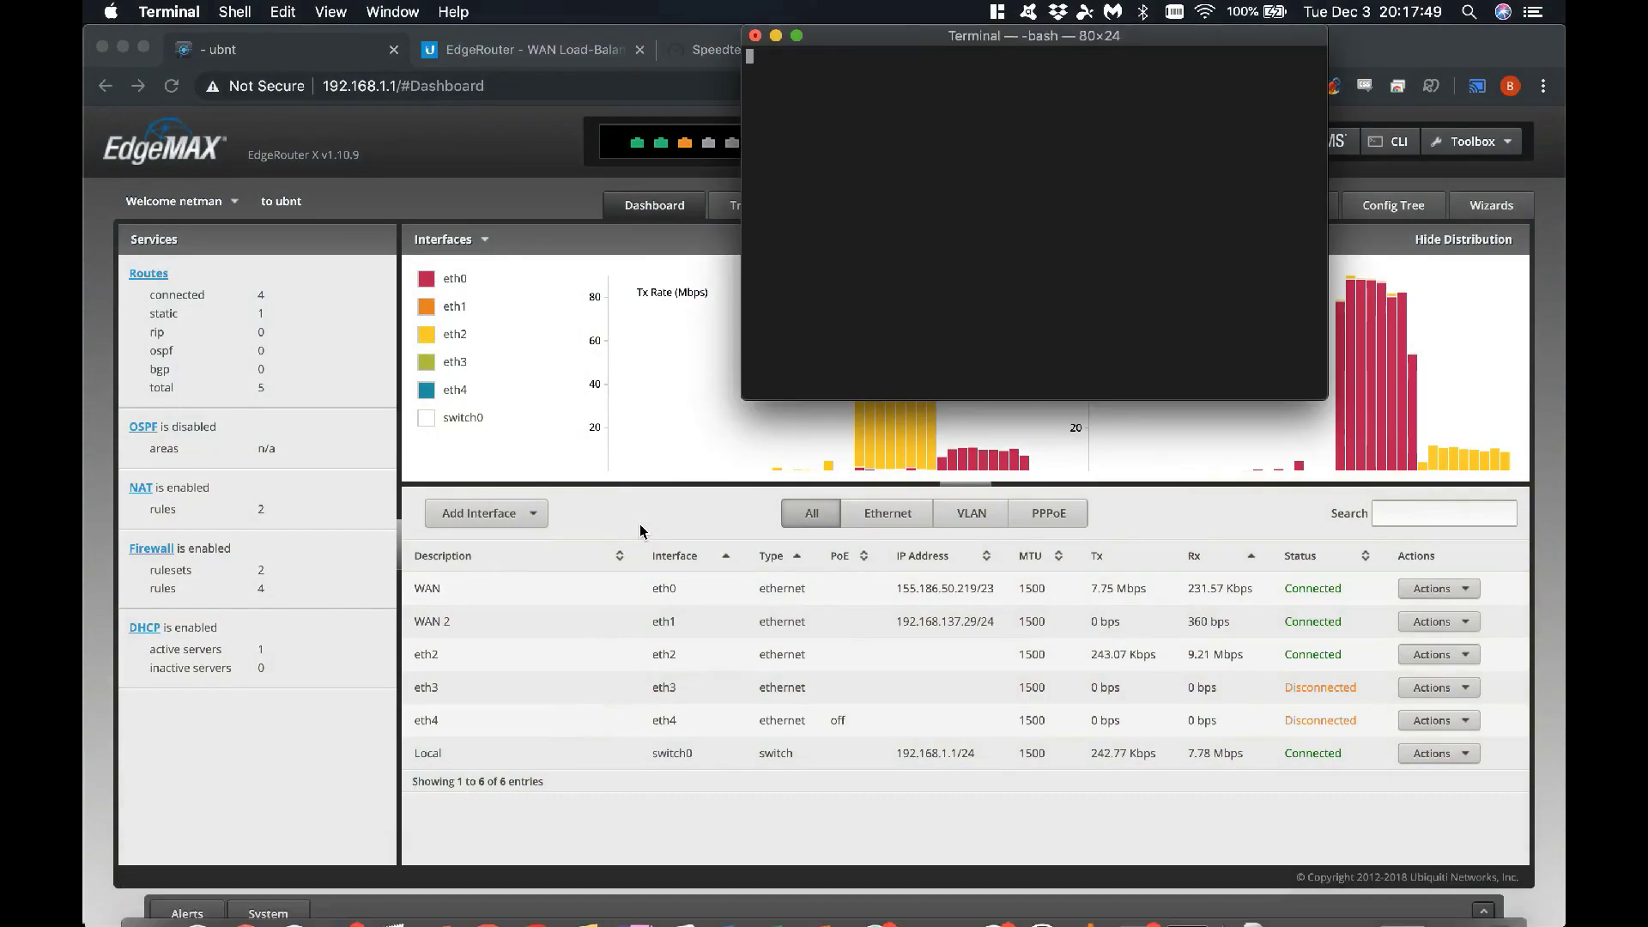
text(ping 8.8.8.8)
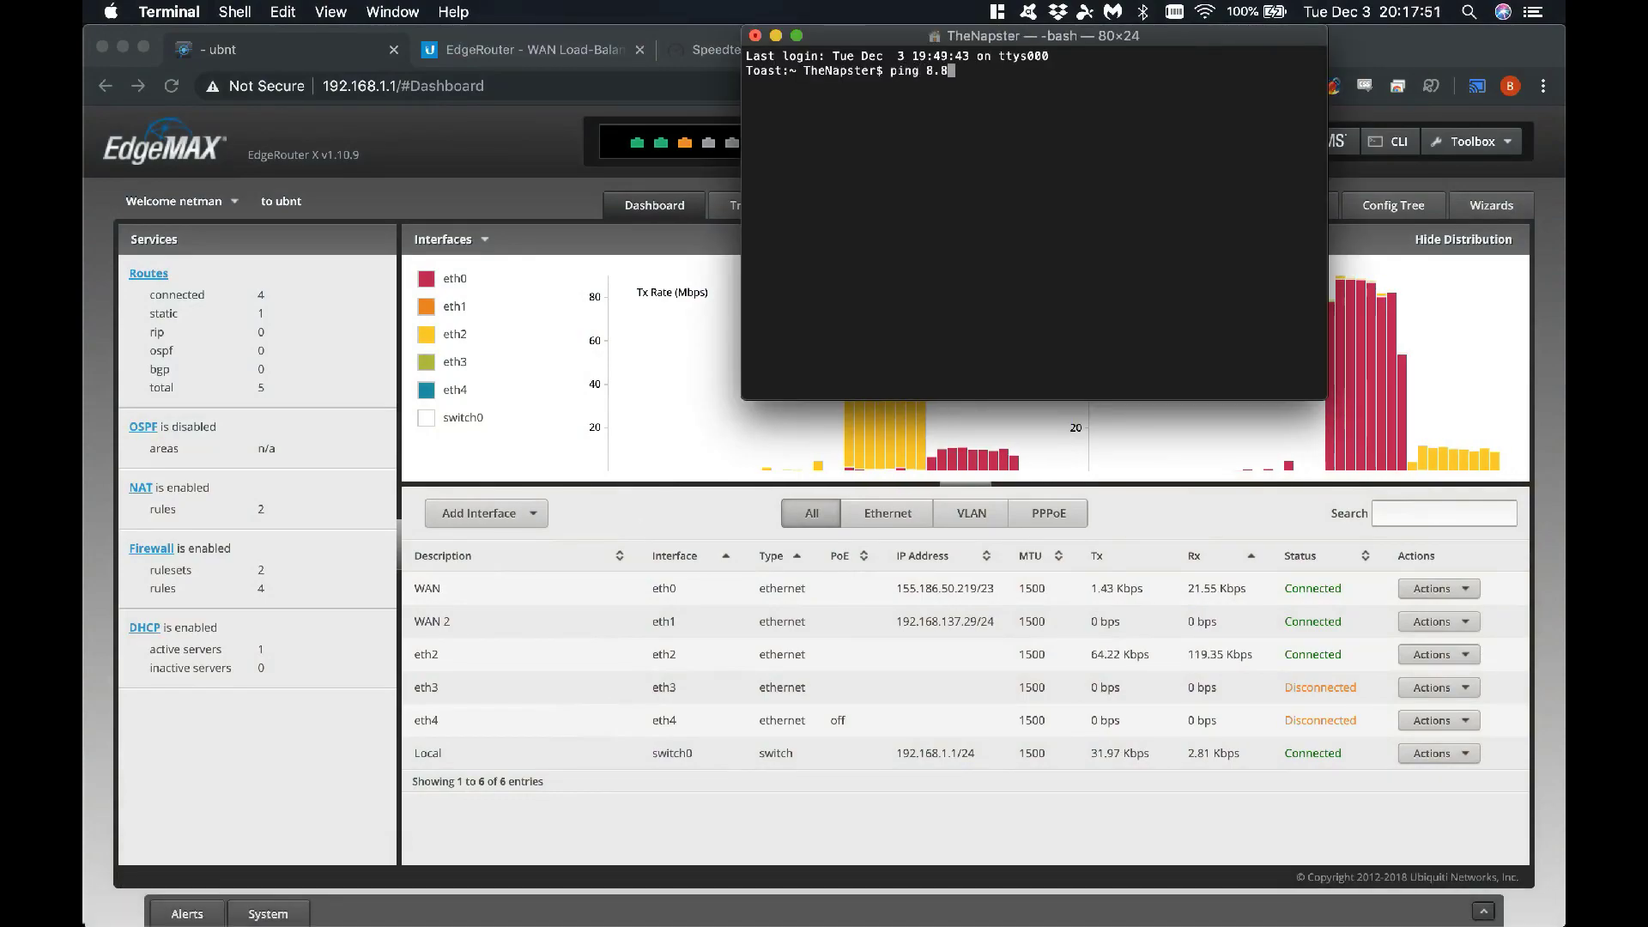
key(Return)
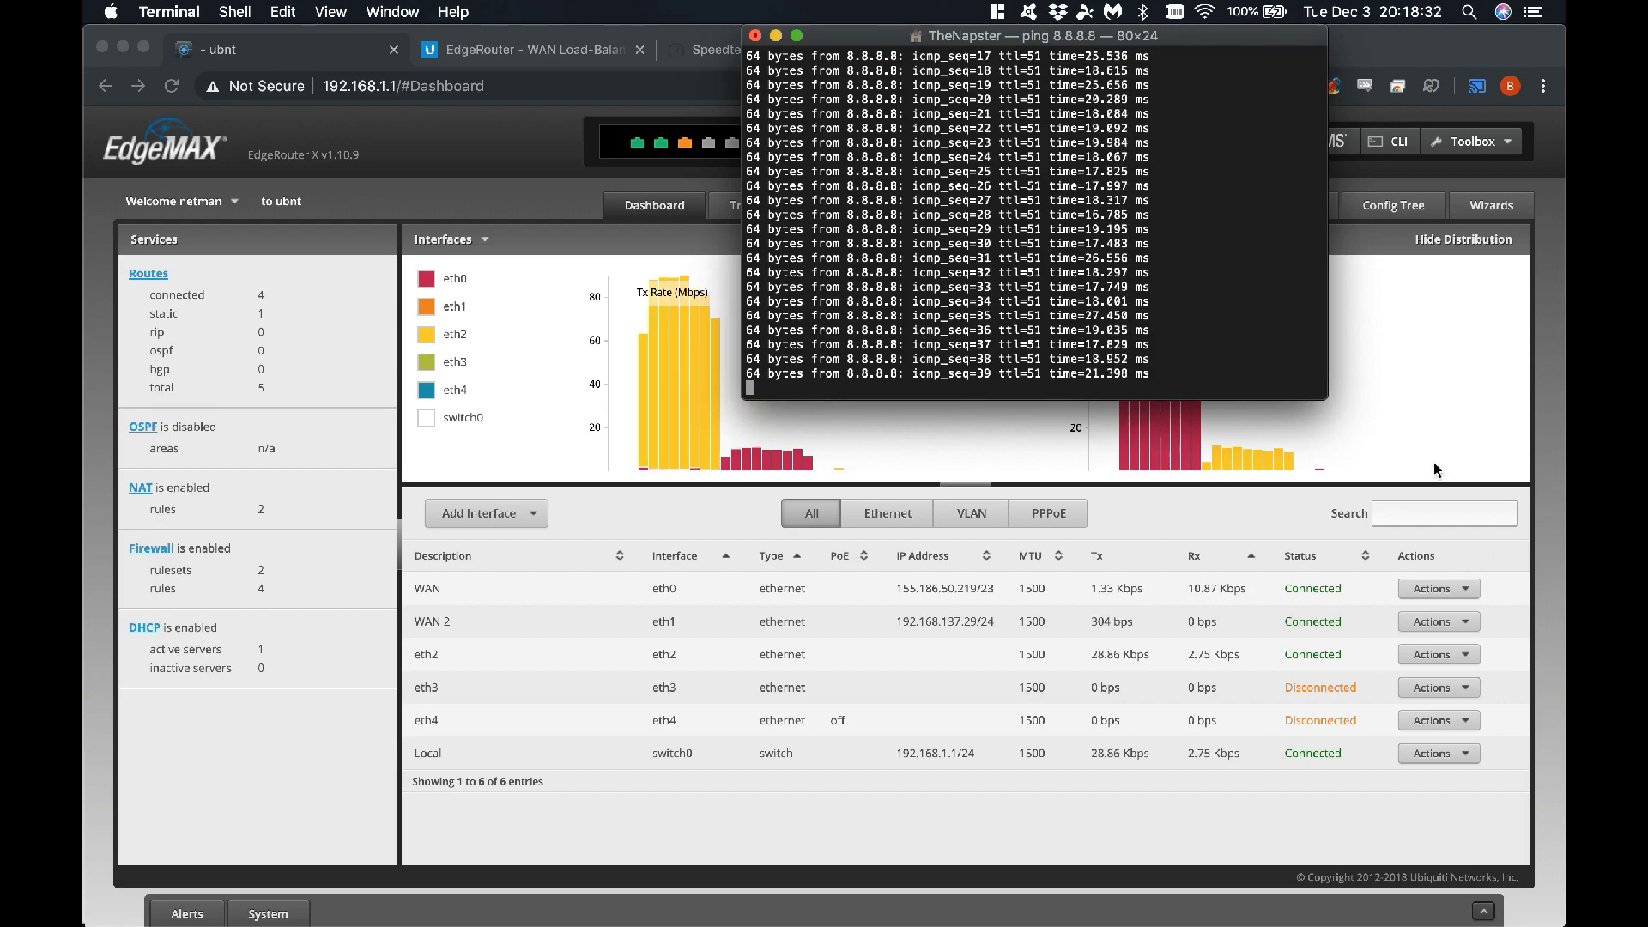
drag(1091, 43, 1328, 43)
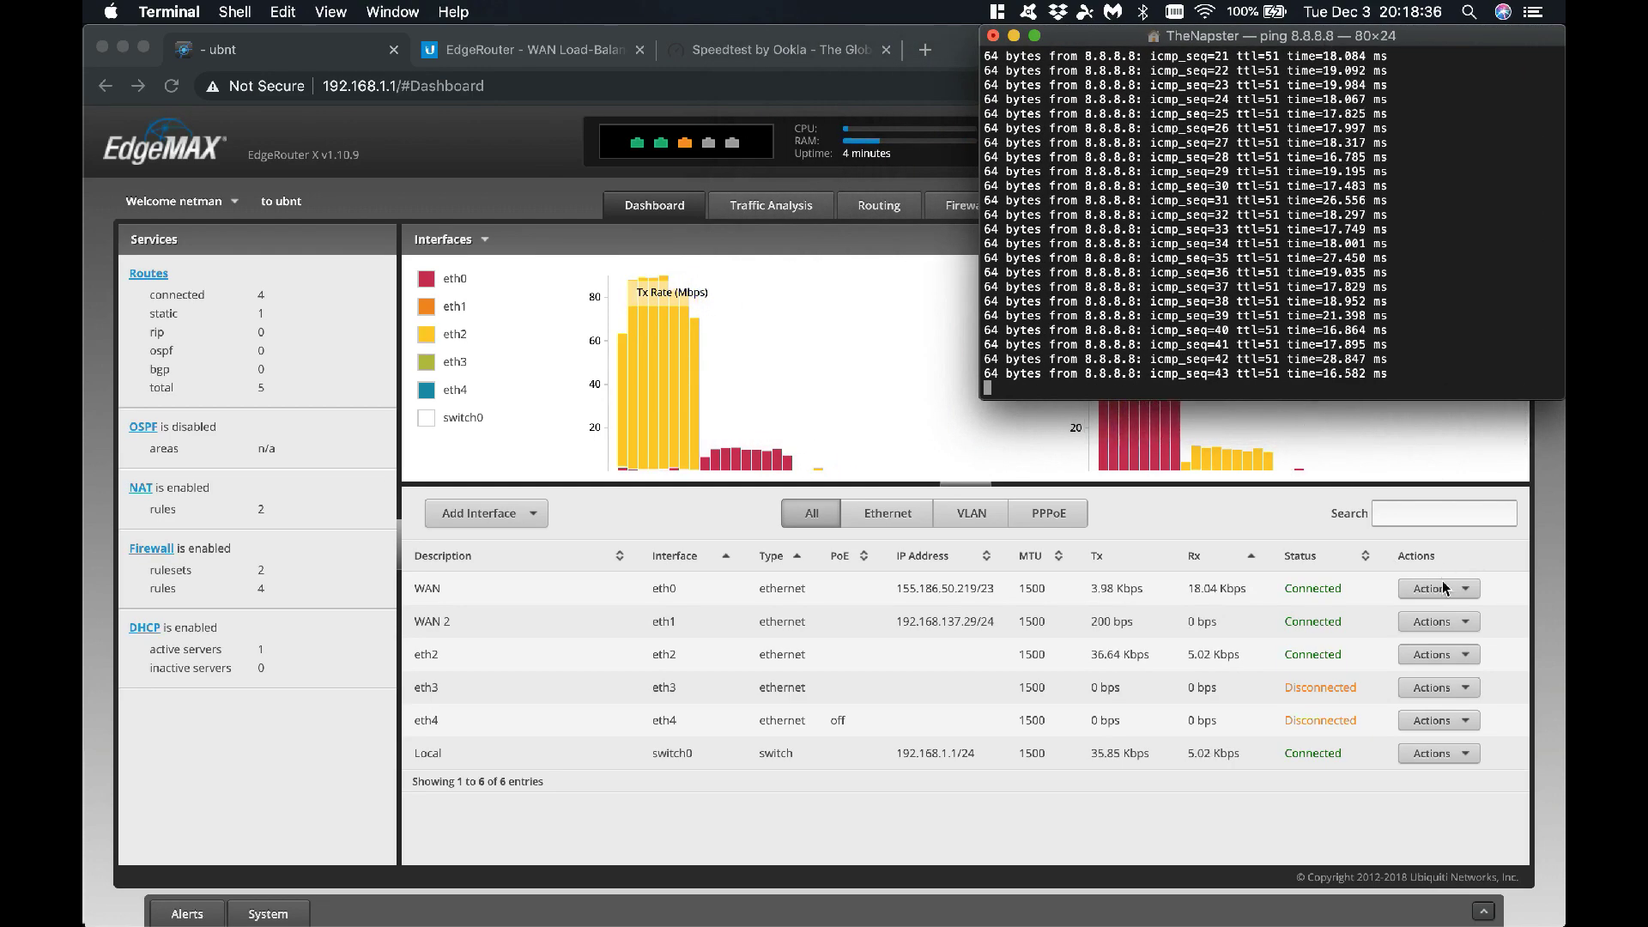
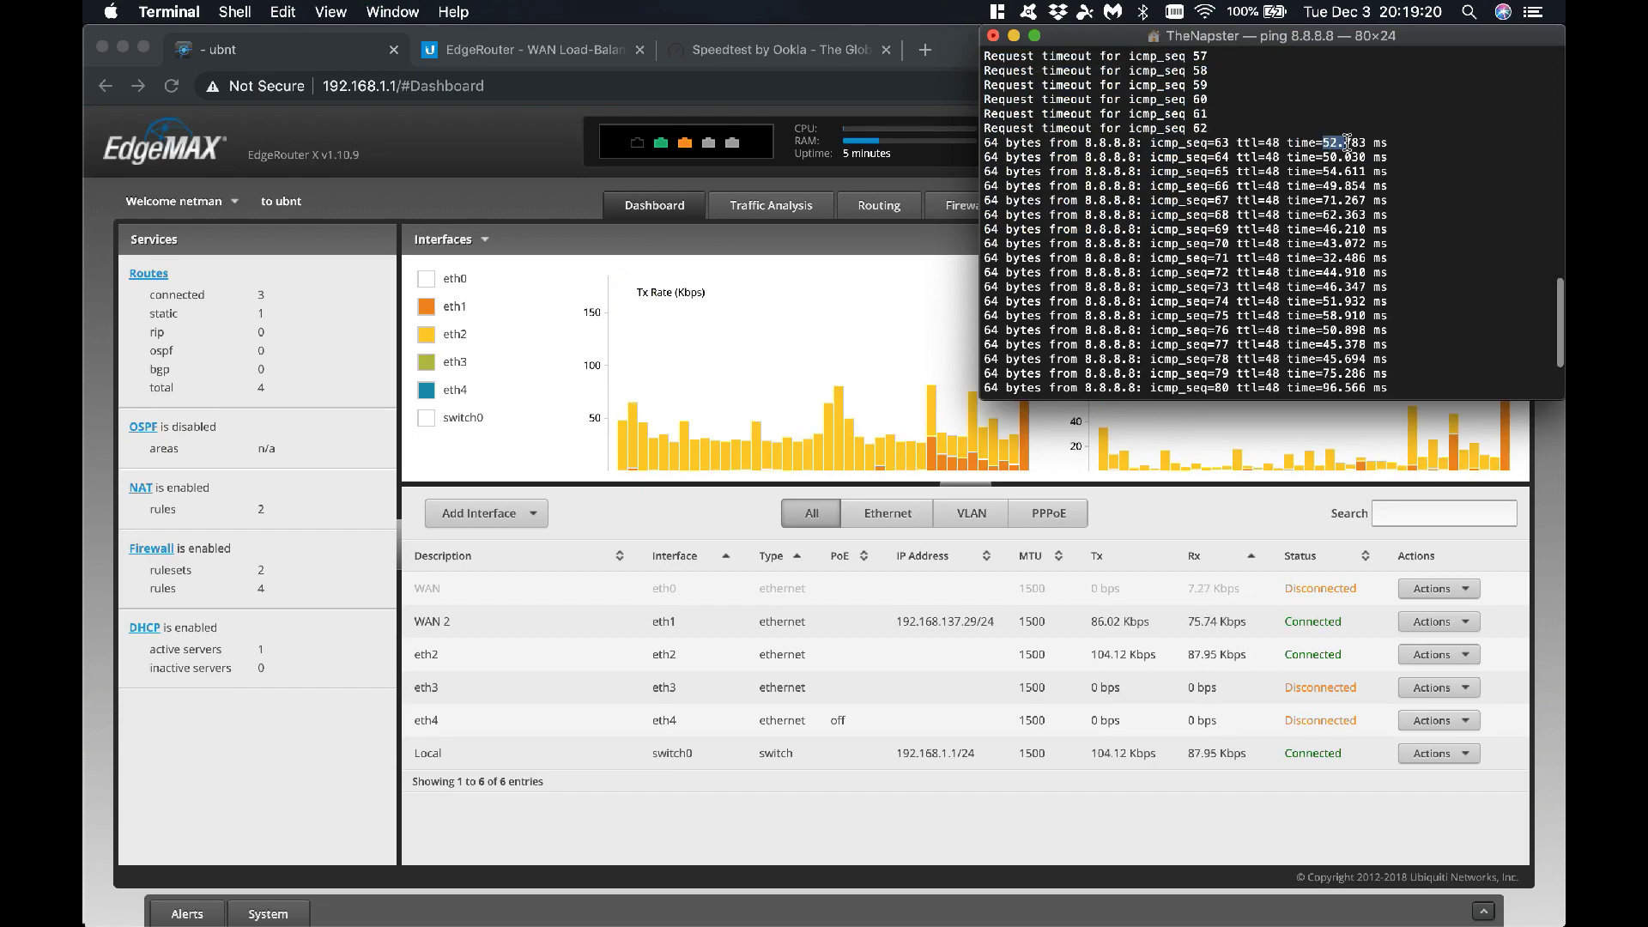
Check the response times of the resumed ping replies, and run another speed test from the reloaded Speedtest page.
drag(1347, 142, 1419, 275)
click(1302, 274)
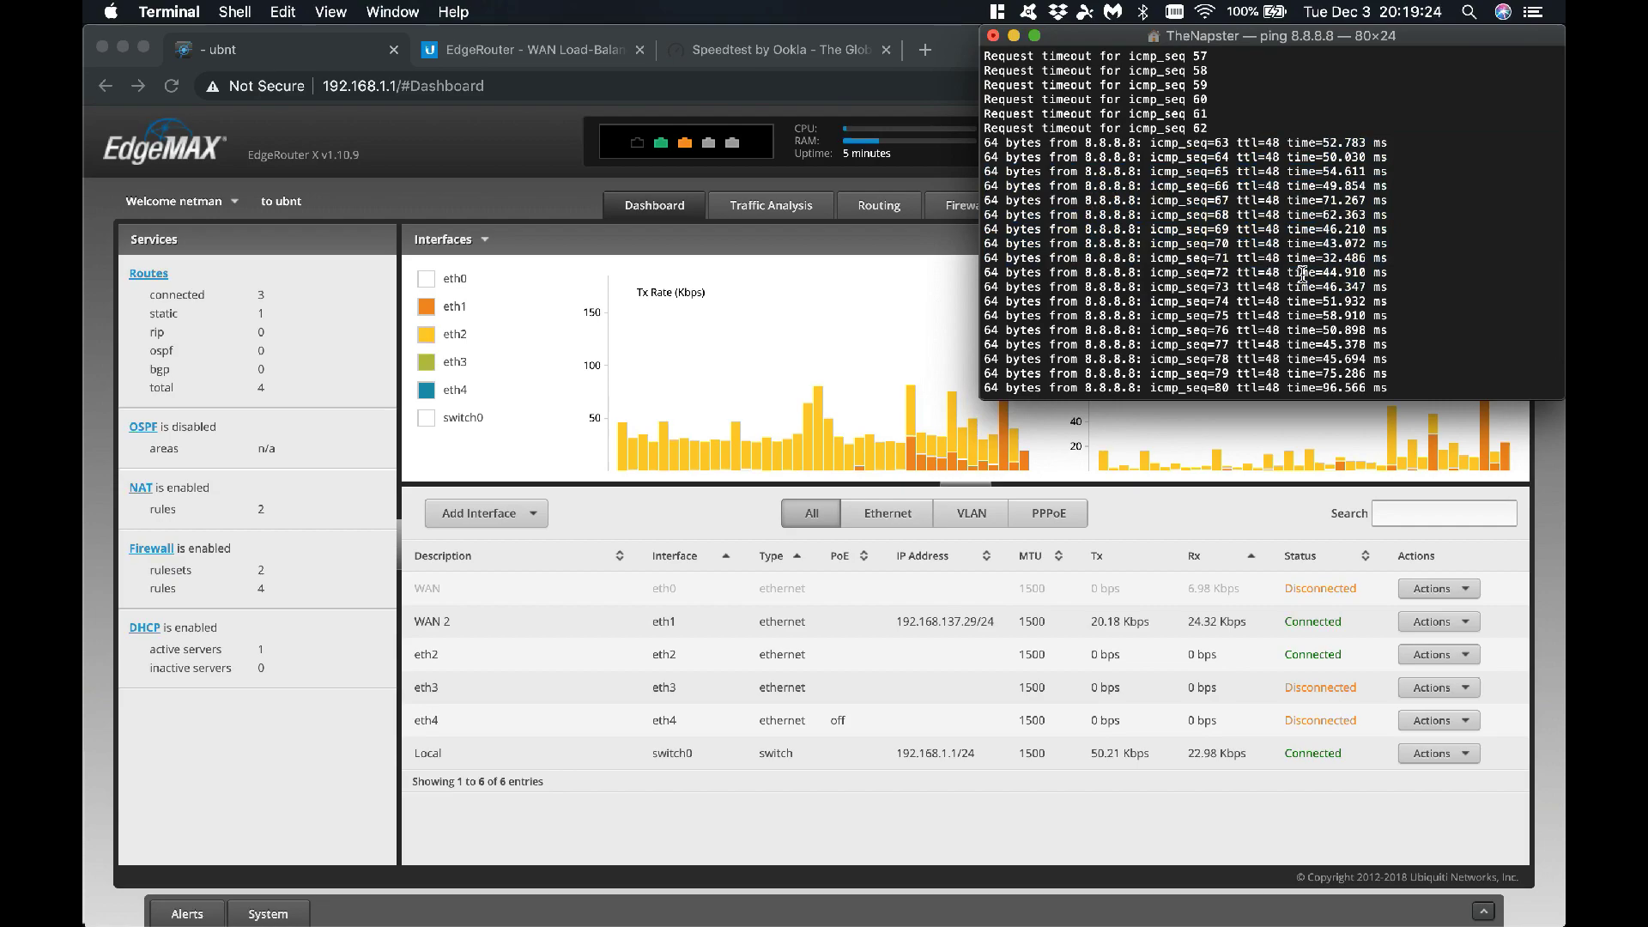
click(766, 49)
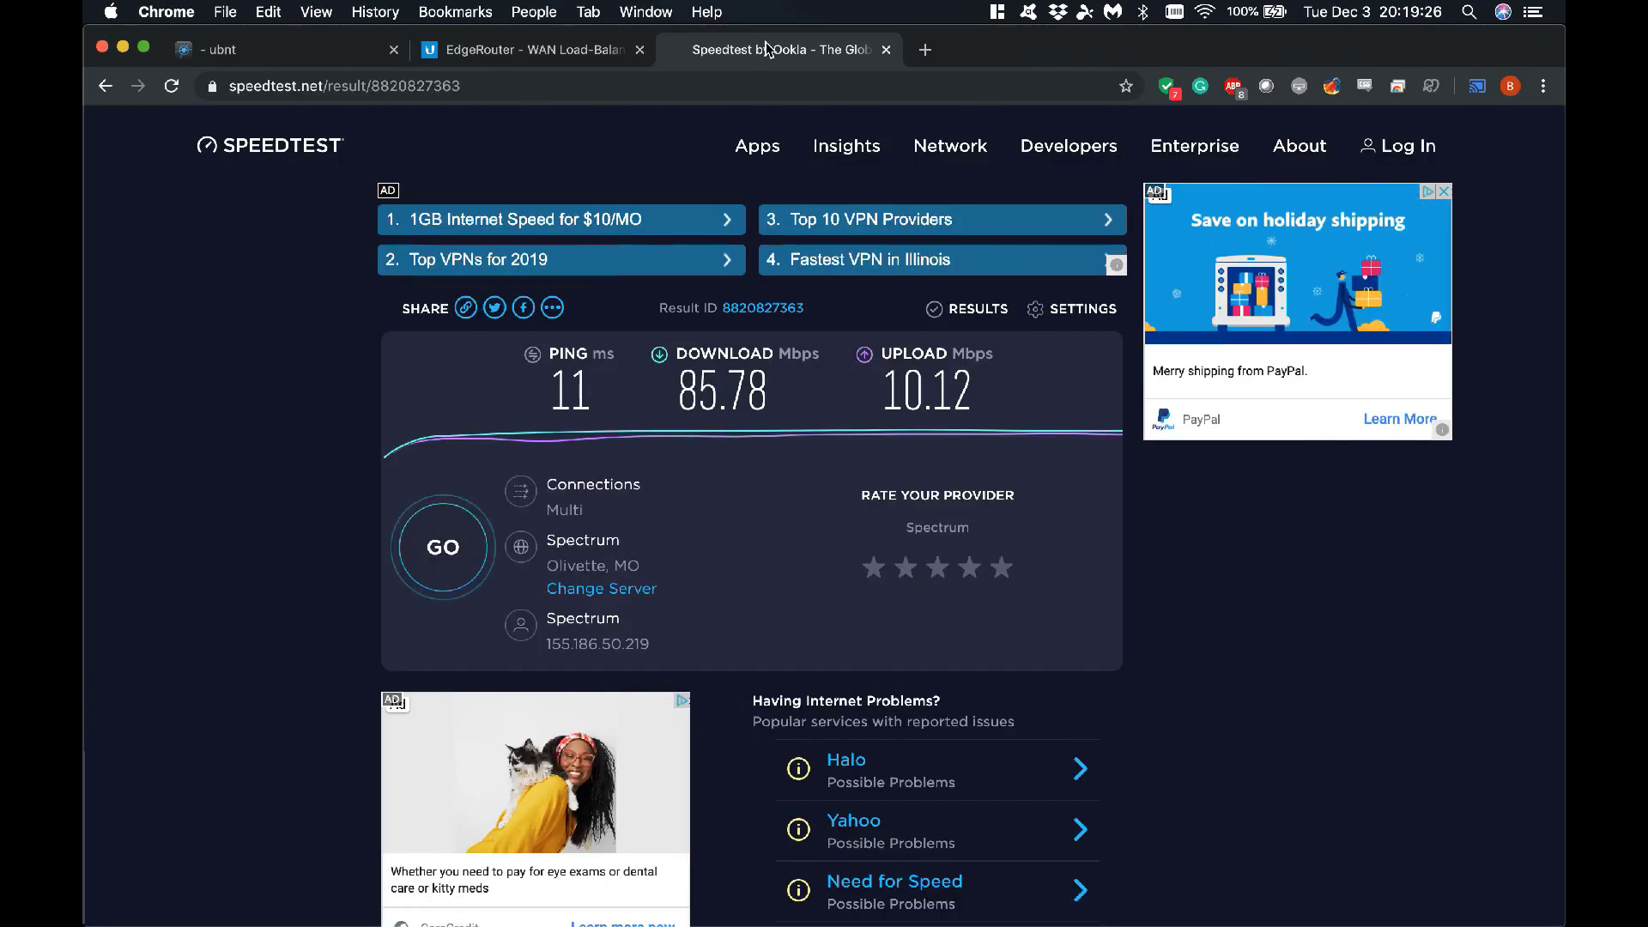
click(170, 86)
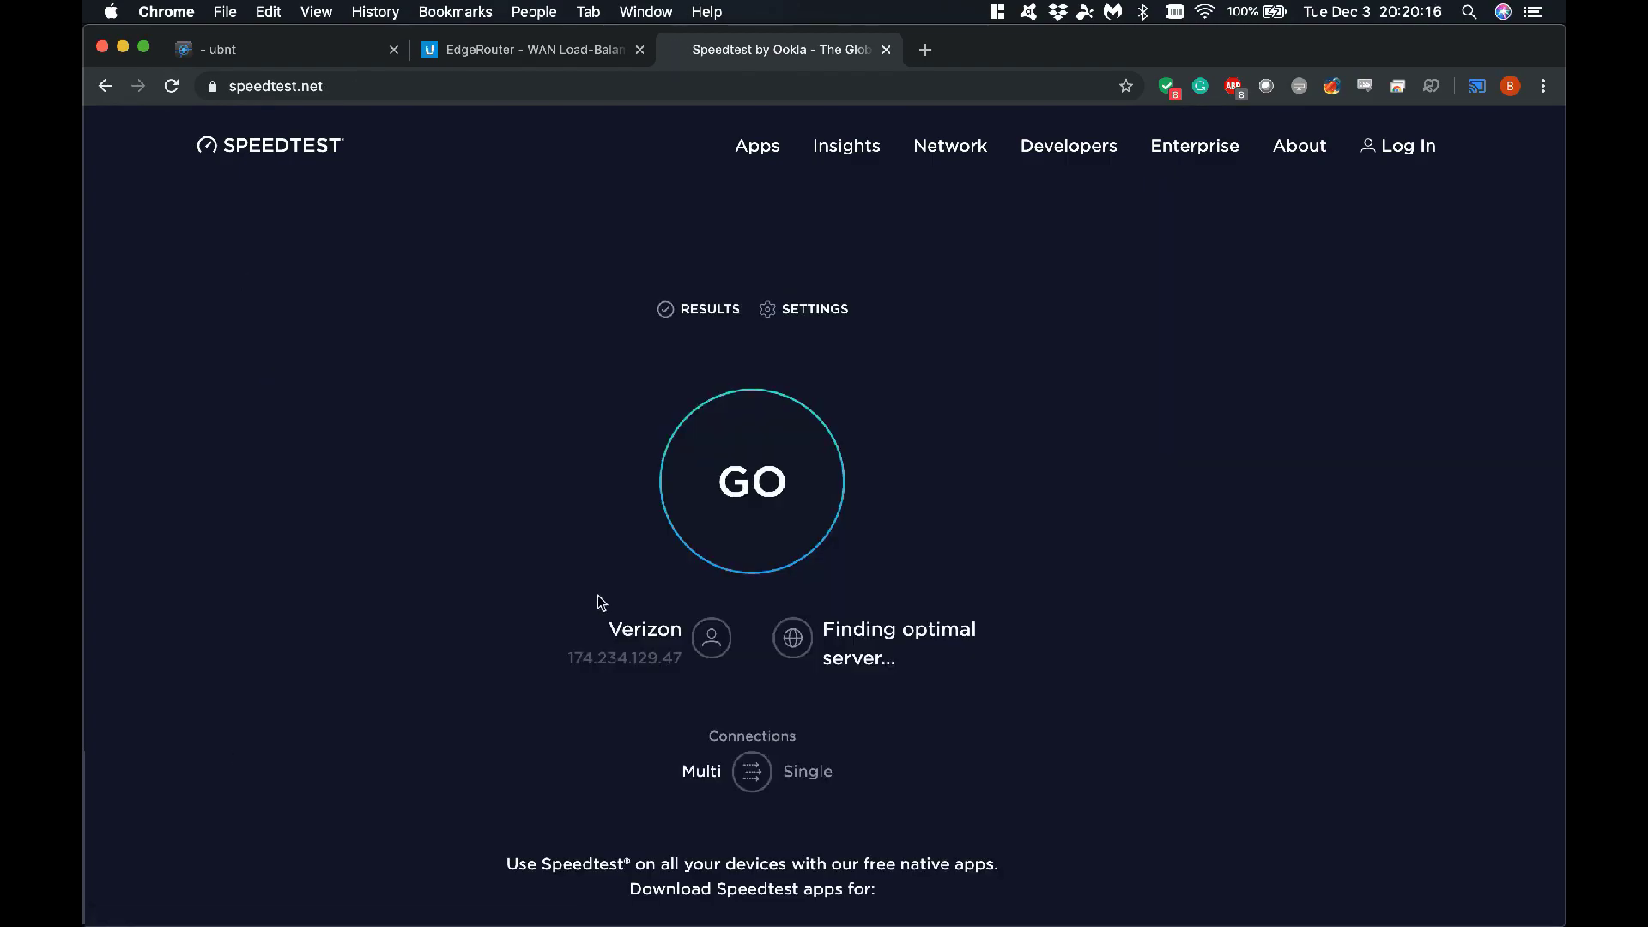
drag(600, 602, 574, 629)
click(576, 631)
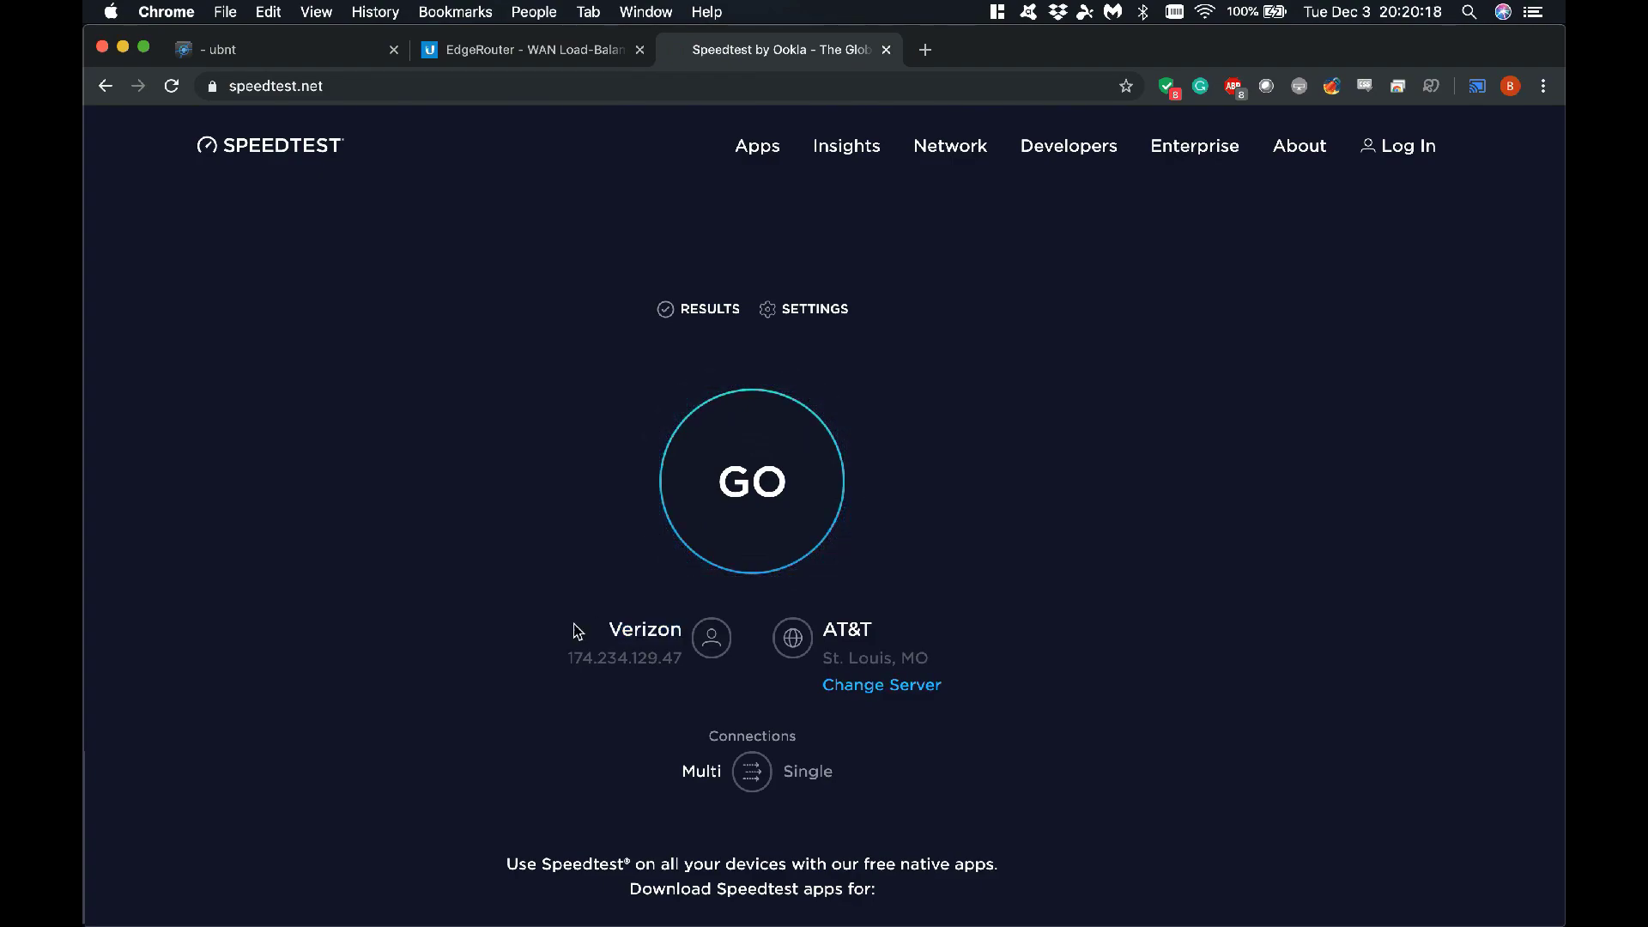
click(795, 477)
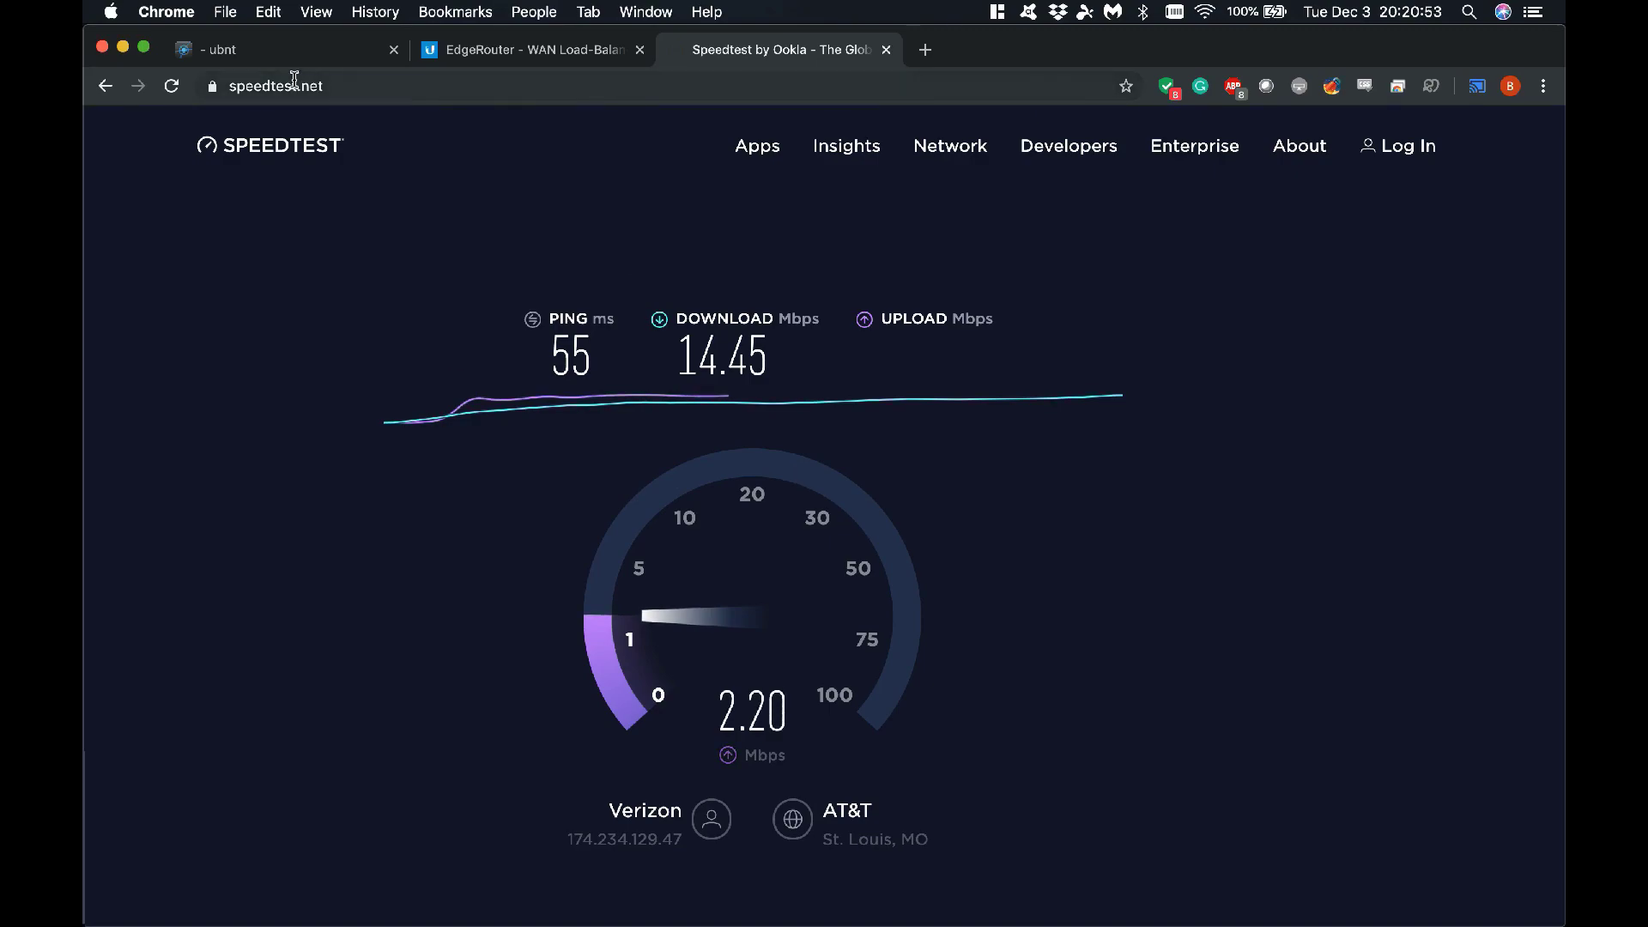
Re-enable the WAN interface eth0 from the router dashboard.
key(super+1)
click(1456, 587)
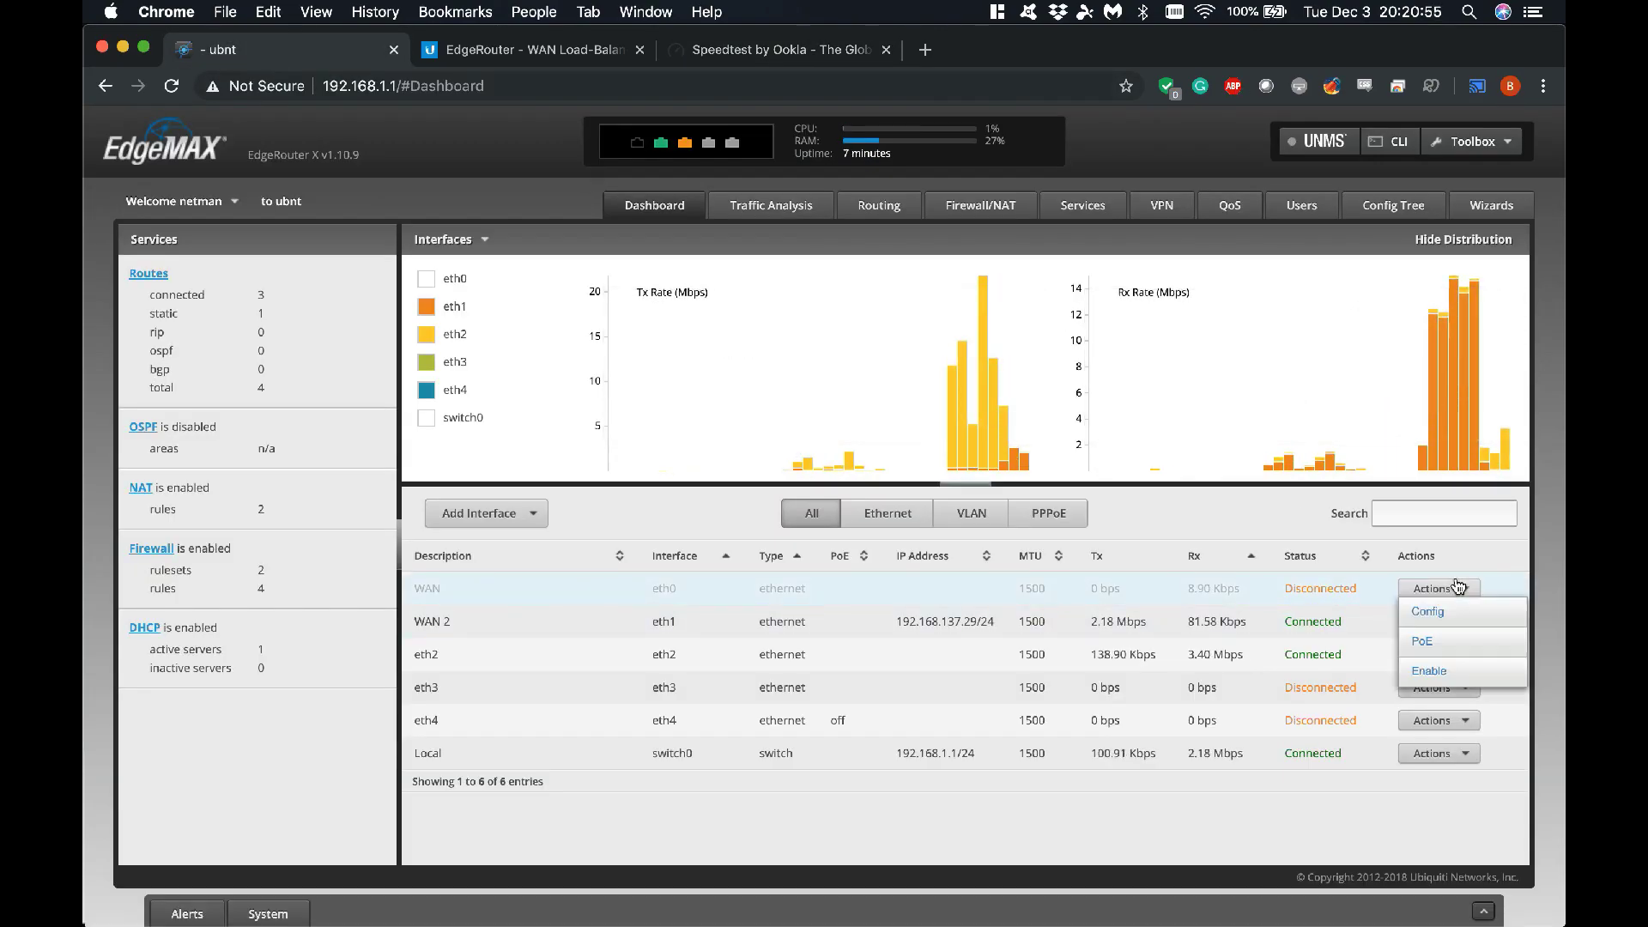
click(1428, 671)
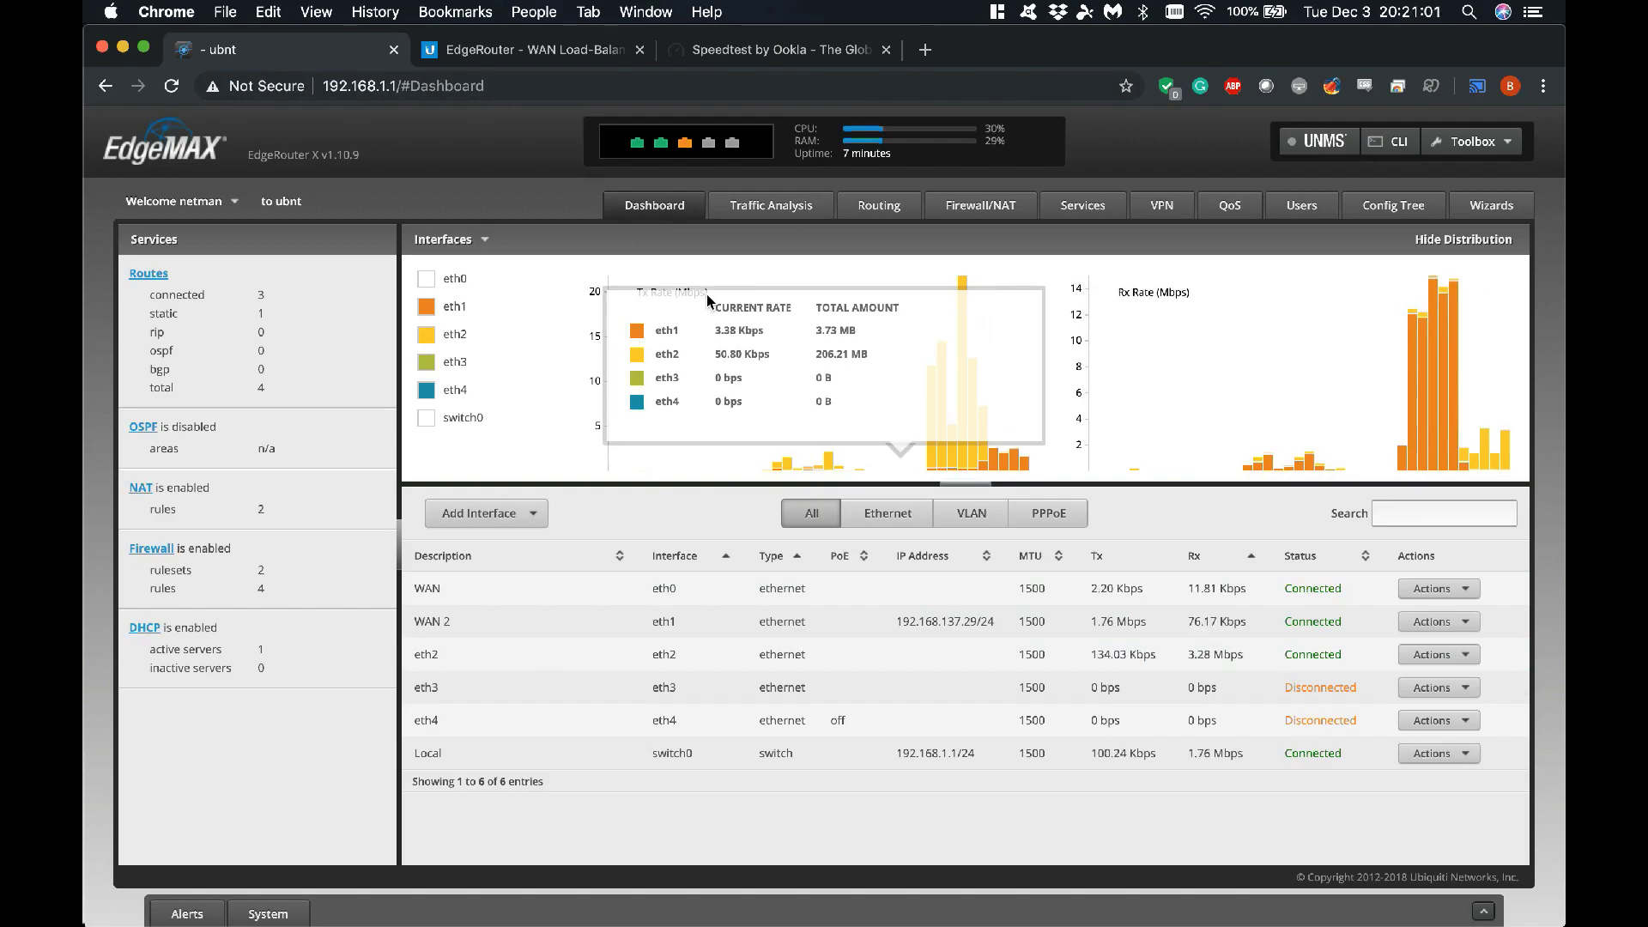
Rerun the speed test, check the interface traffic and WAN status on the router dashboard, and return to the test result.
click(777, 67)
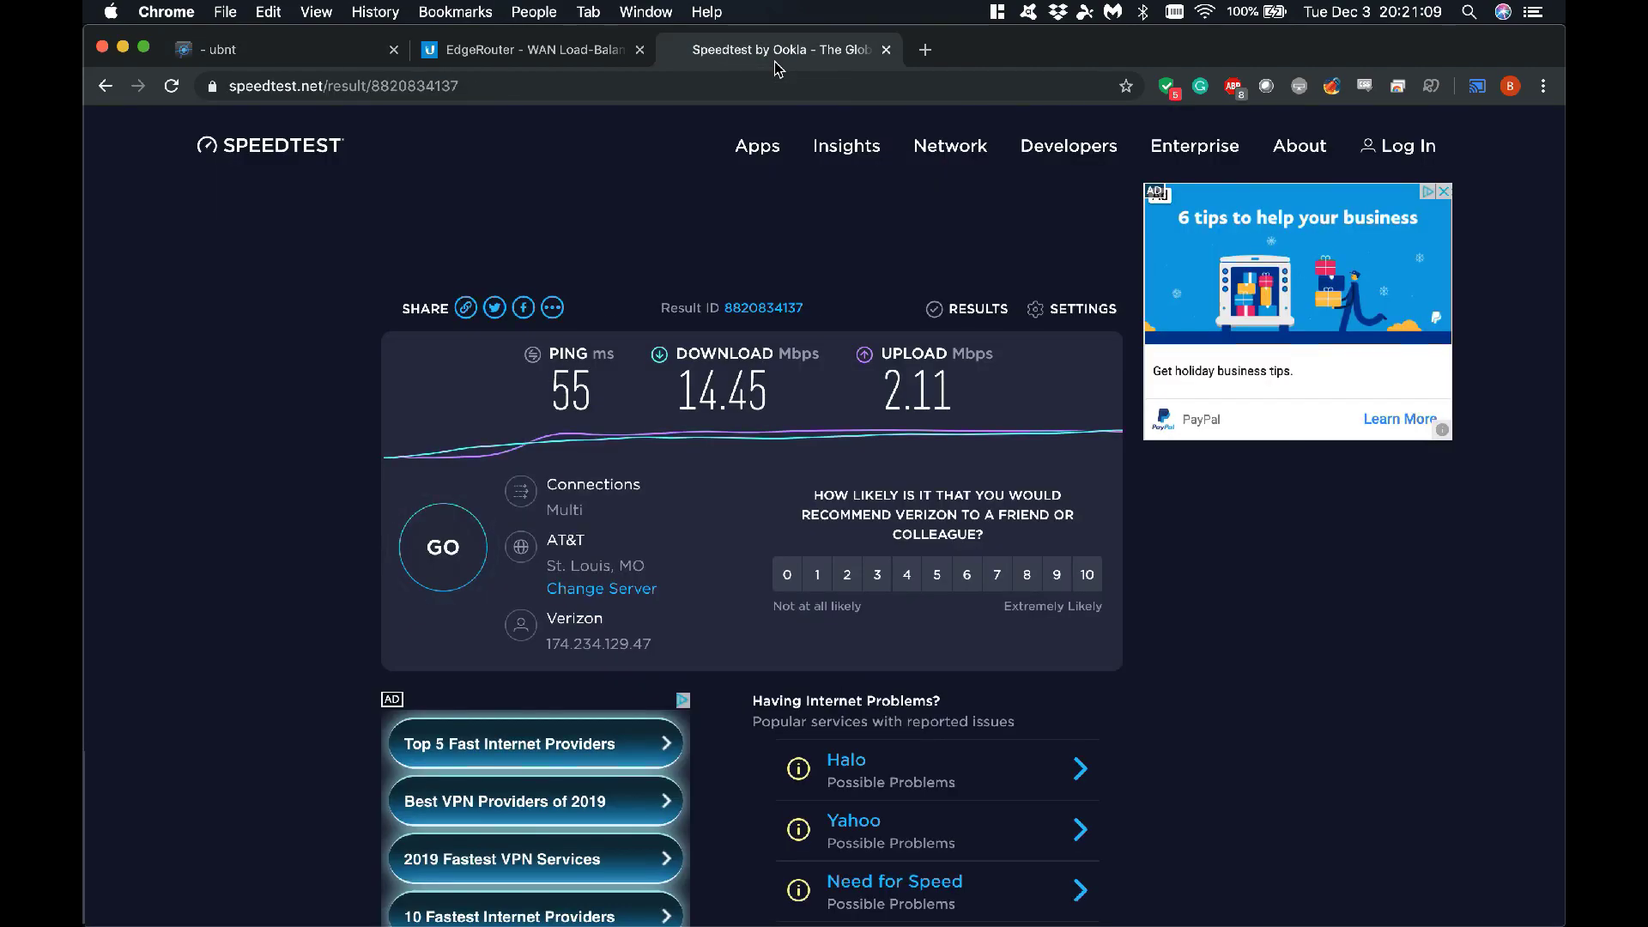
click(438, 562)
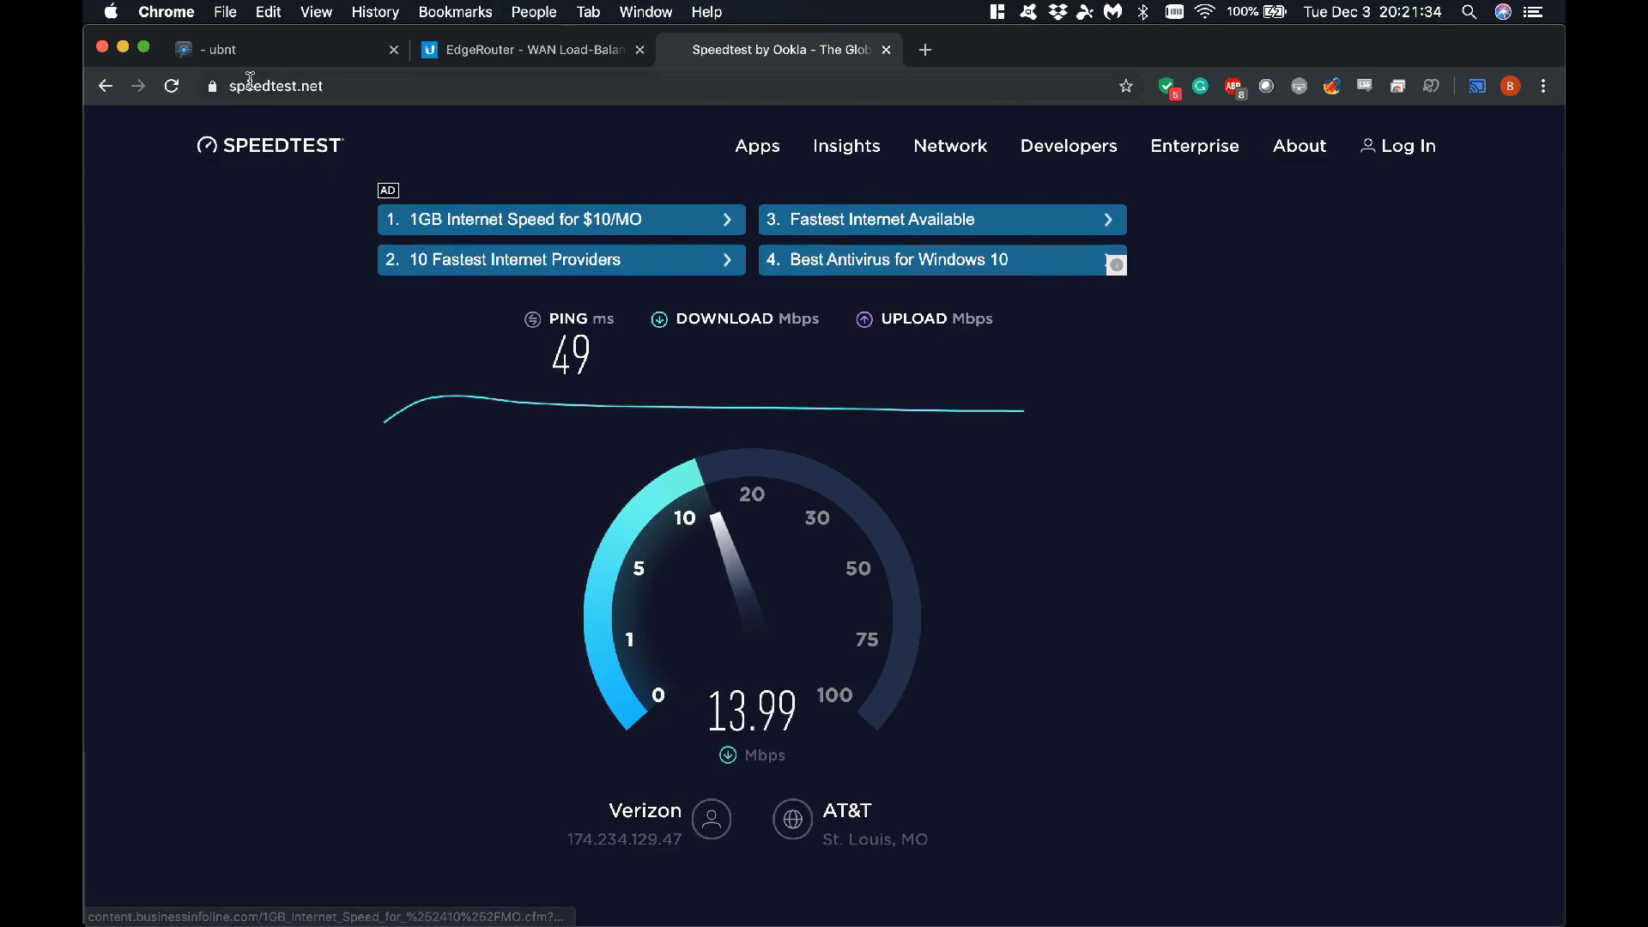
click(295, 64)
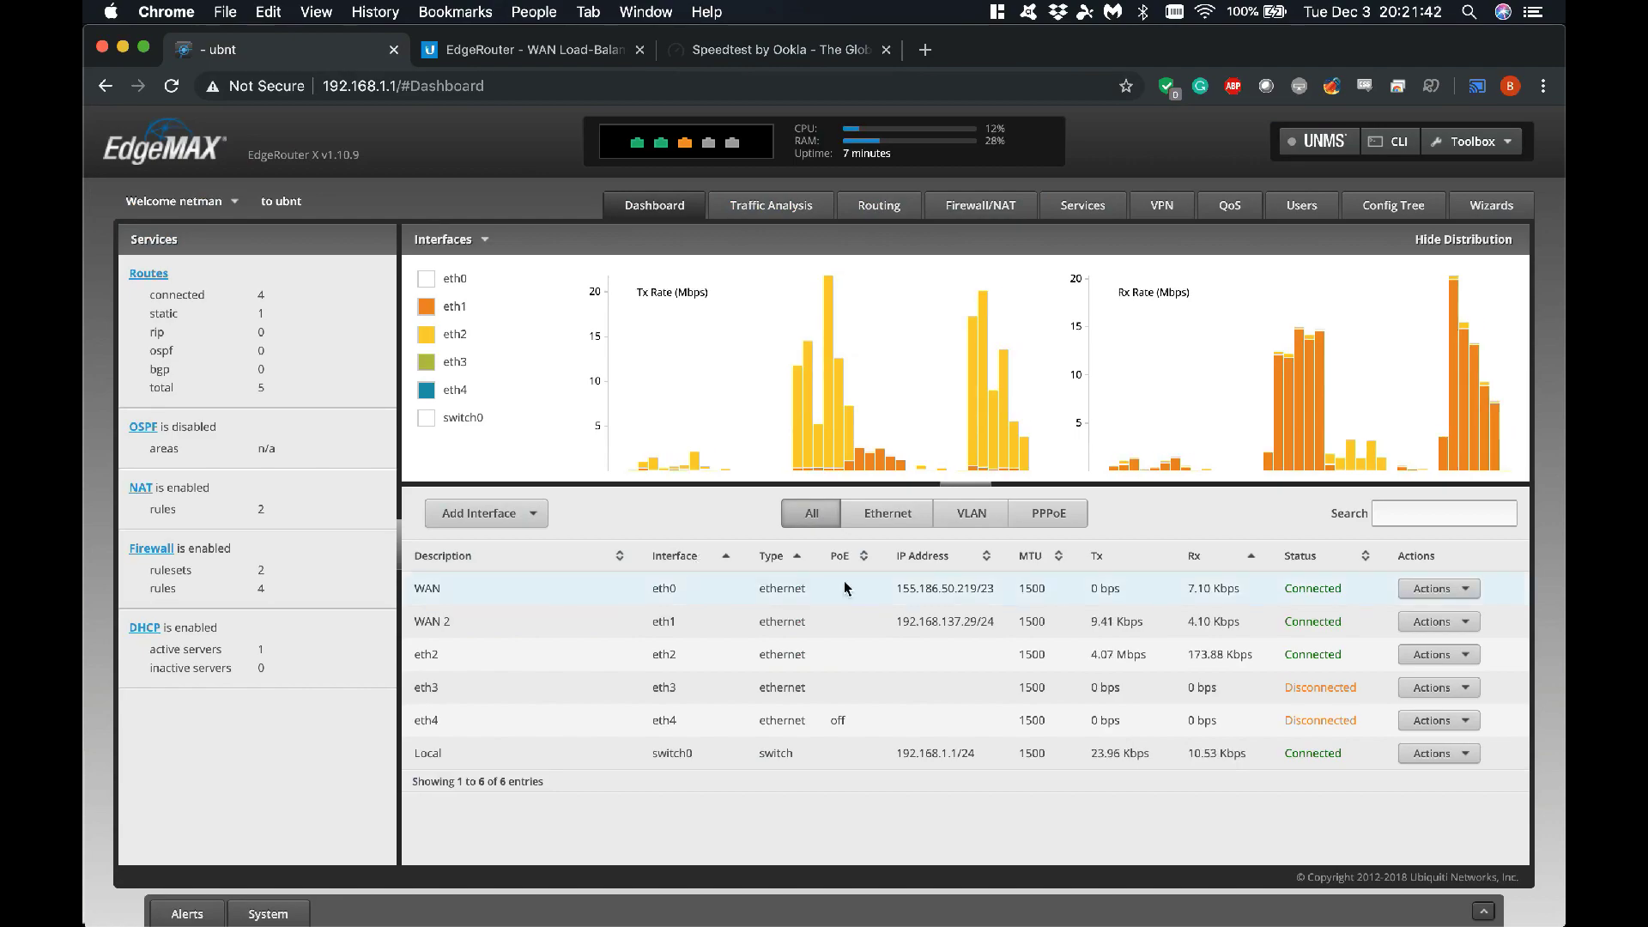
click(712, 53)
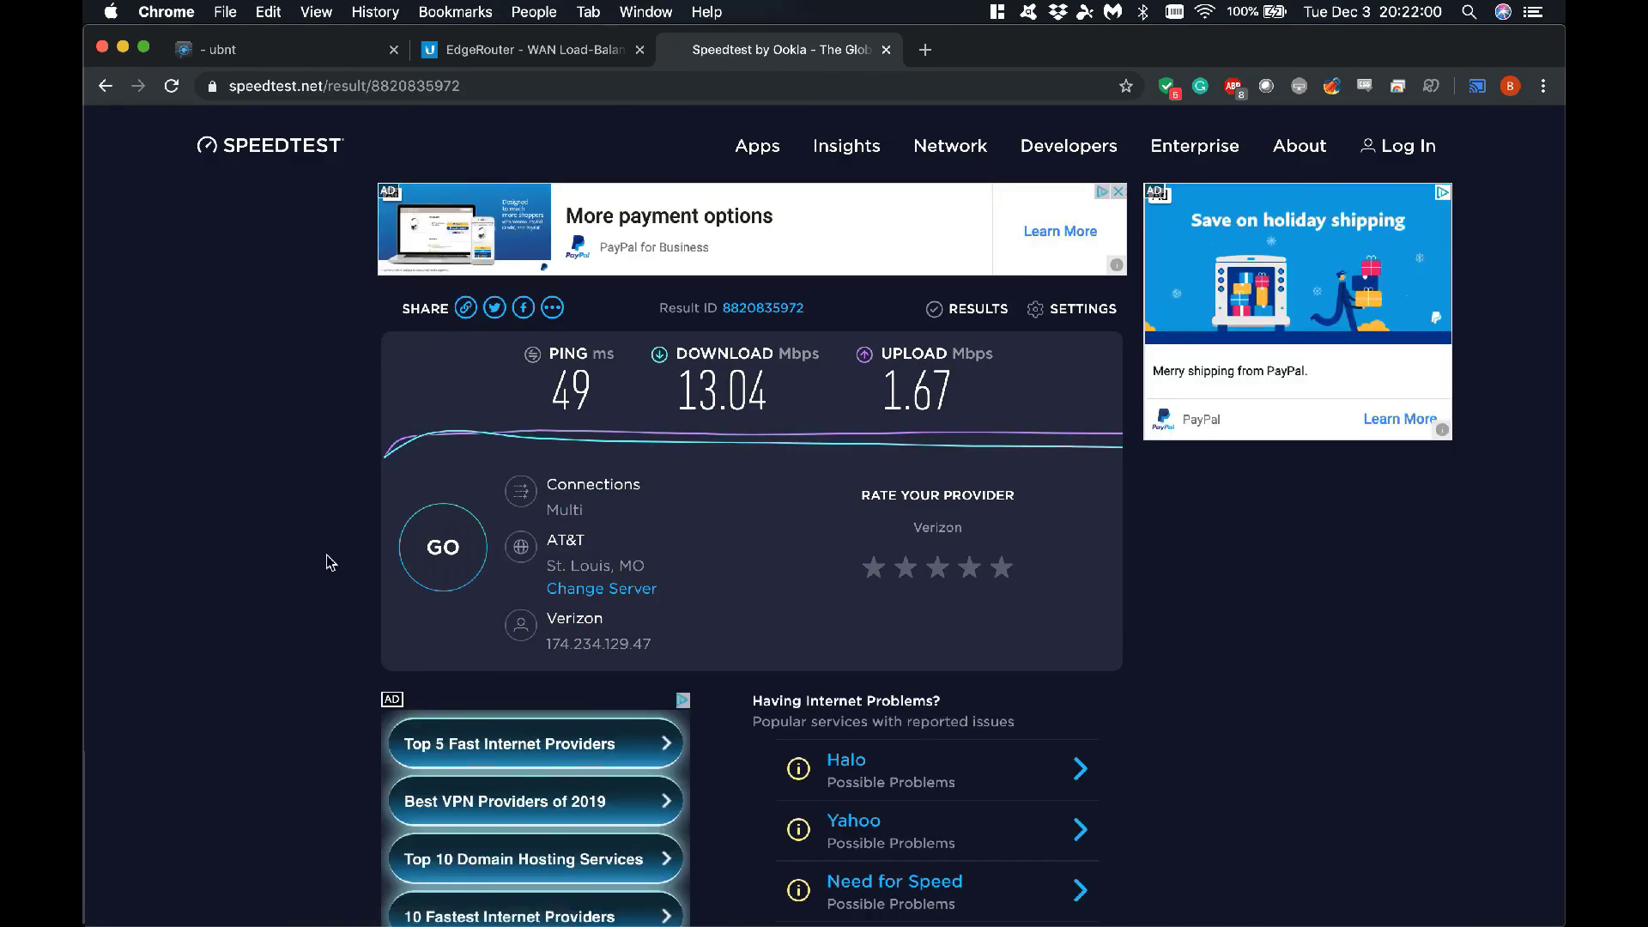
Stop the running ping in Terminal and start a fresh ping to 8.8.8.8.
click(1184, 884)
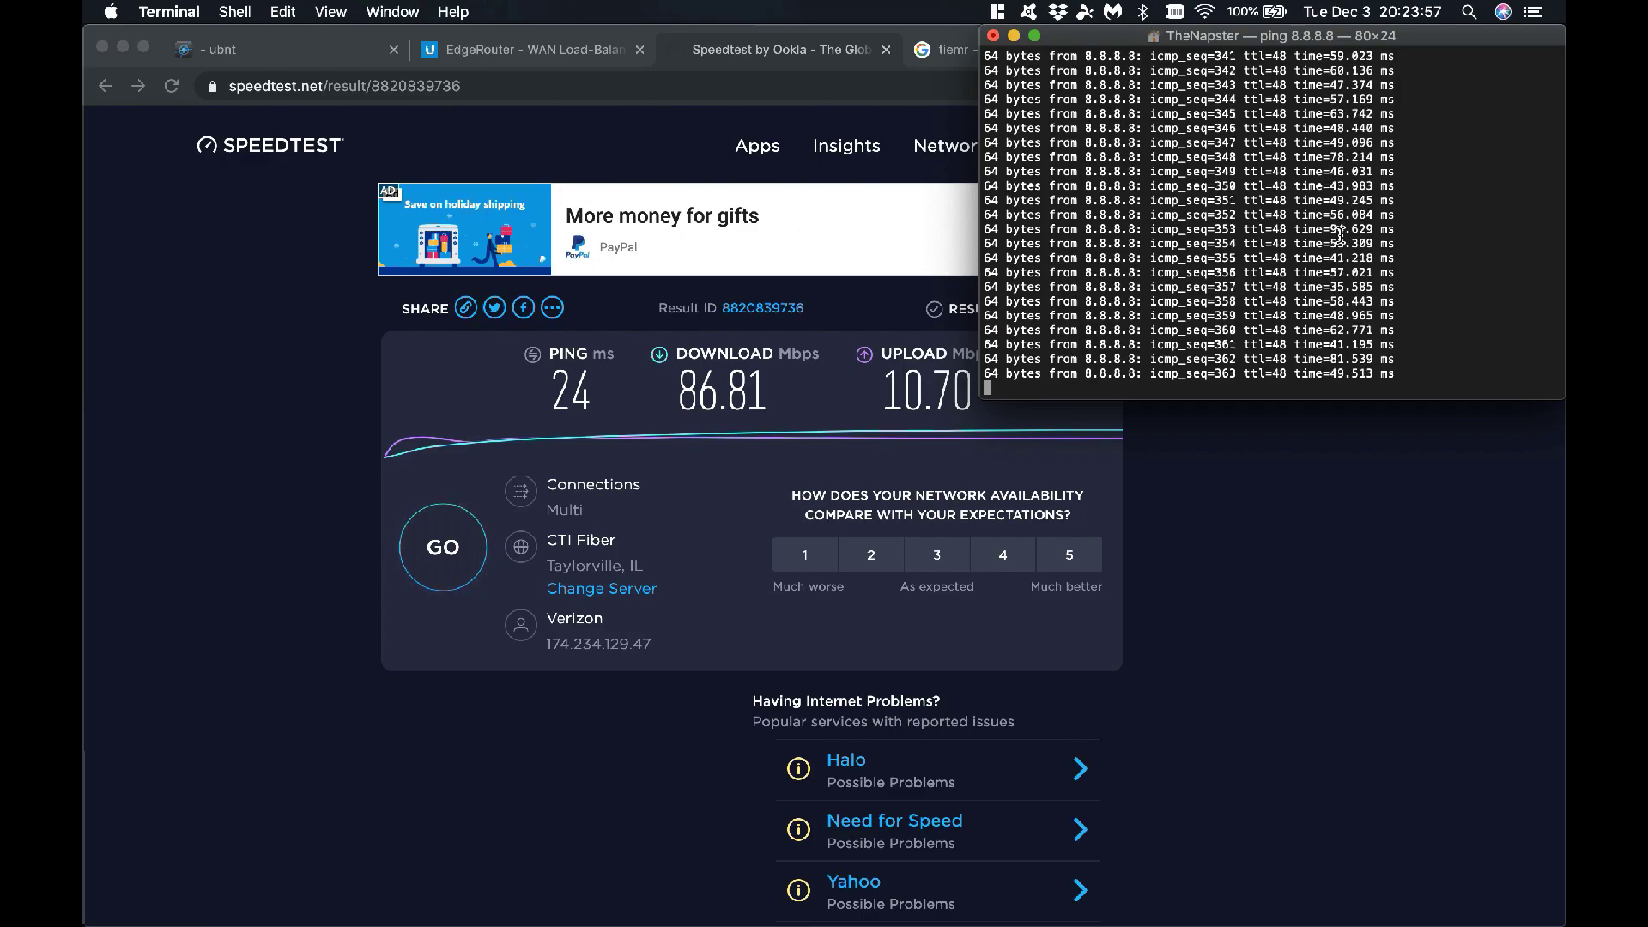
key(ctrl+c)
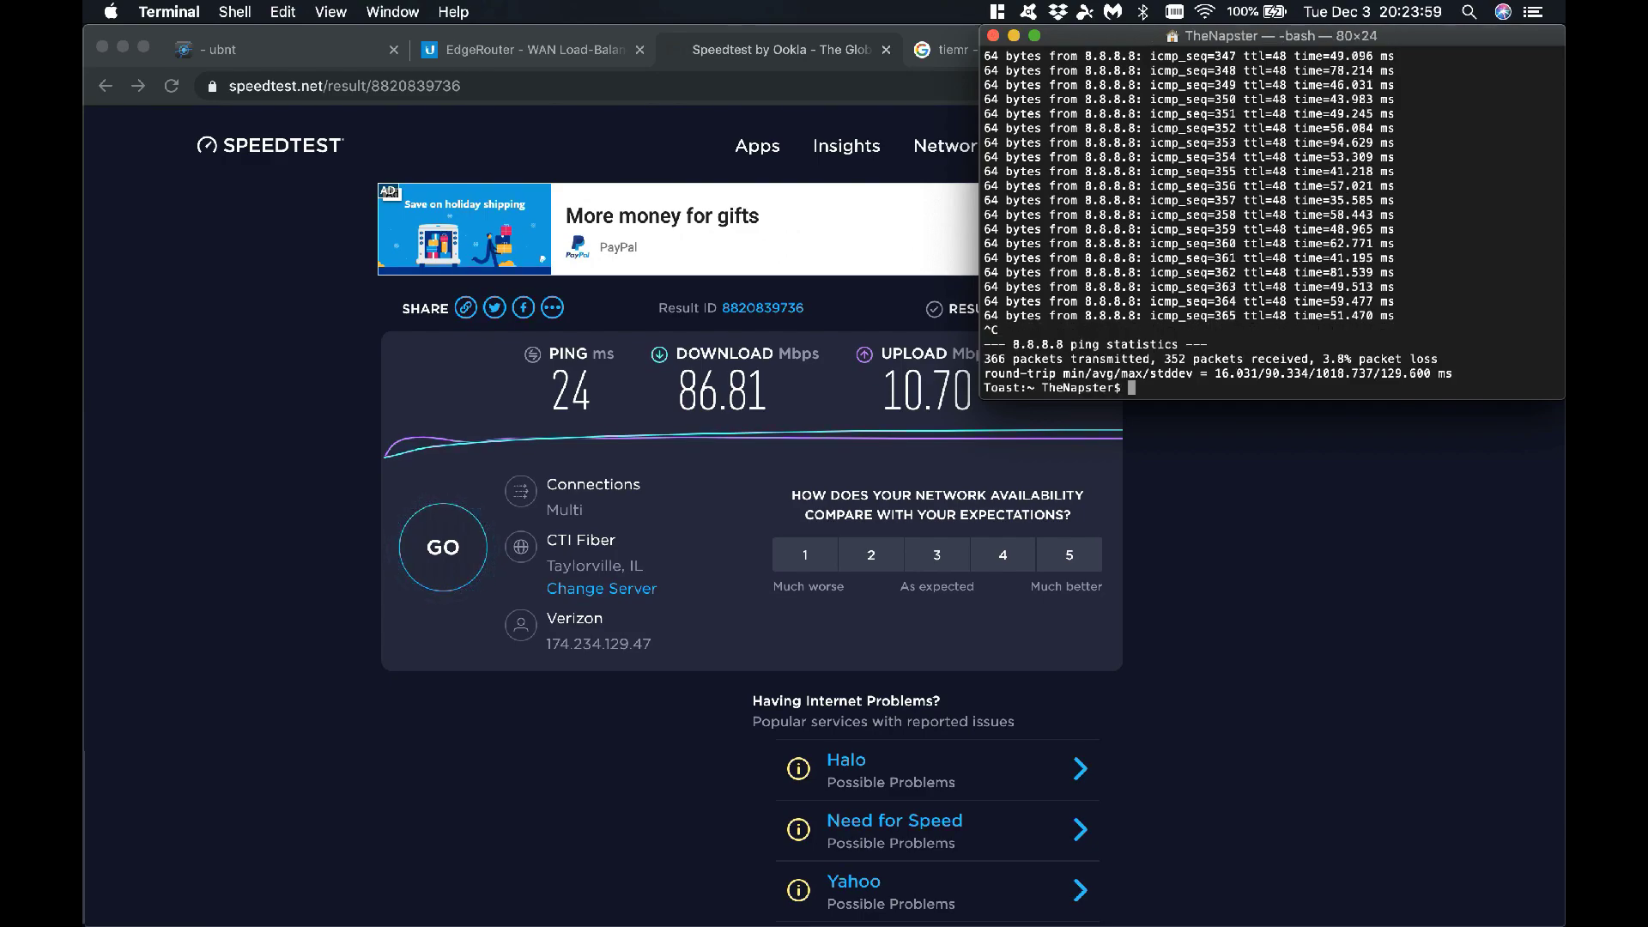
key(Up)
key(Return)
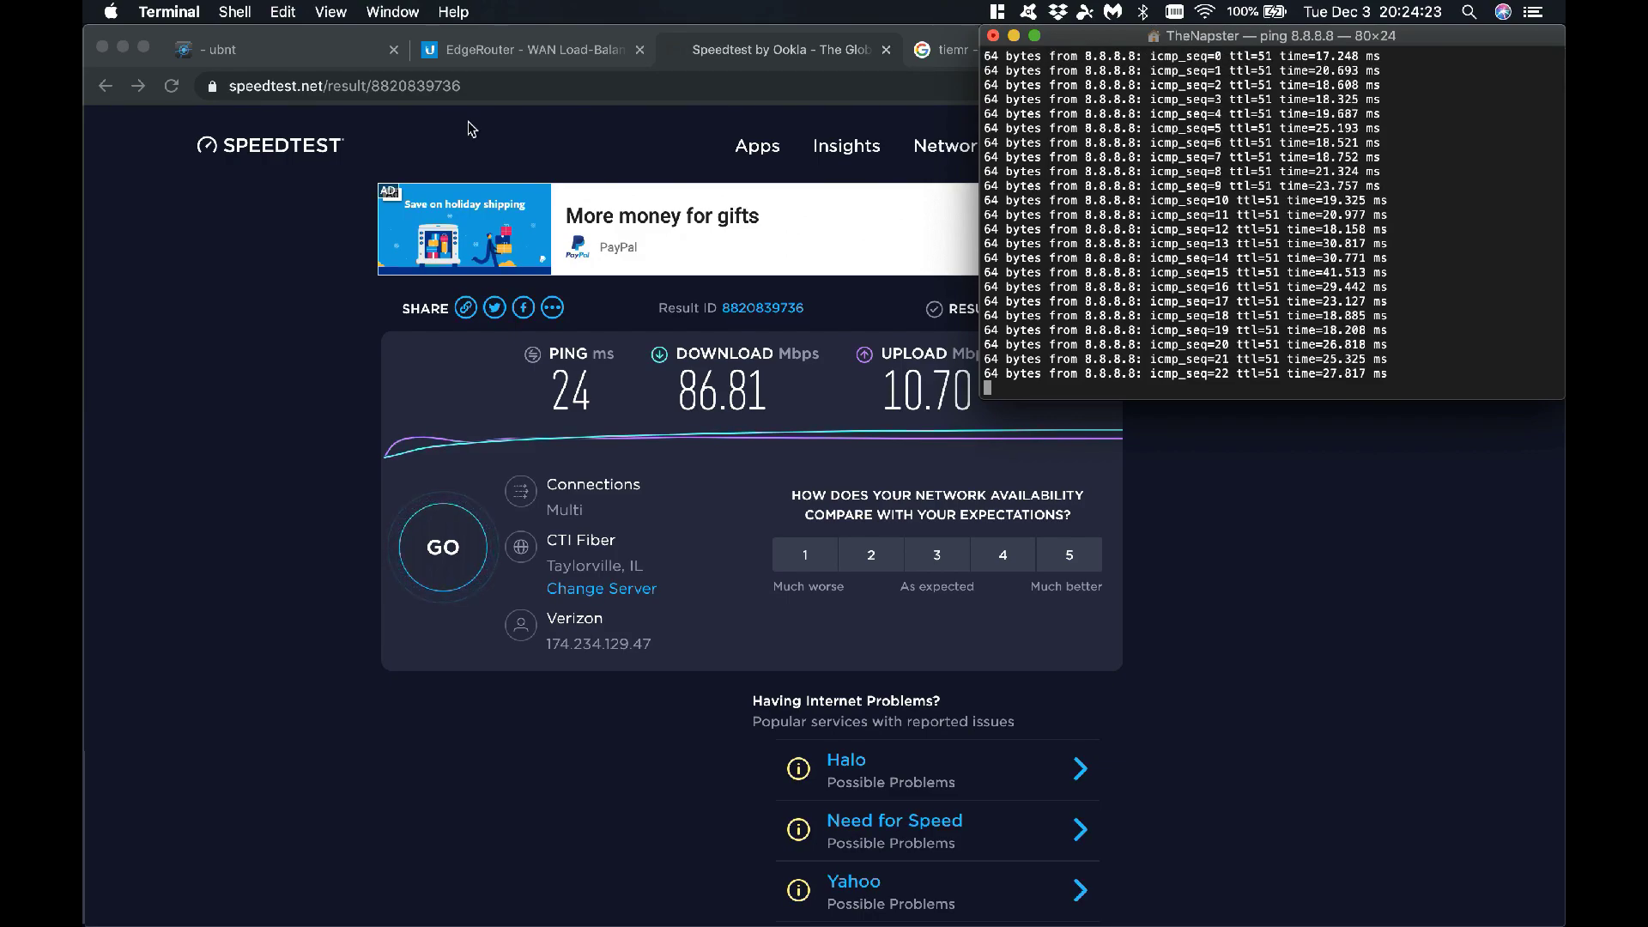
Check the elapsed failback time on the Google stopwatch, and rerun the speed test from the reloaded result page.
click(172, 85)
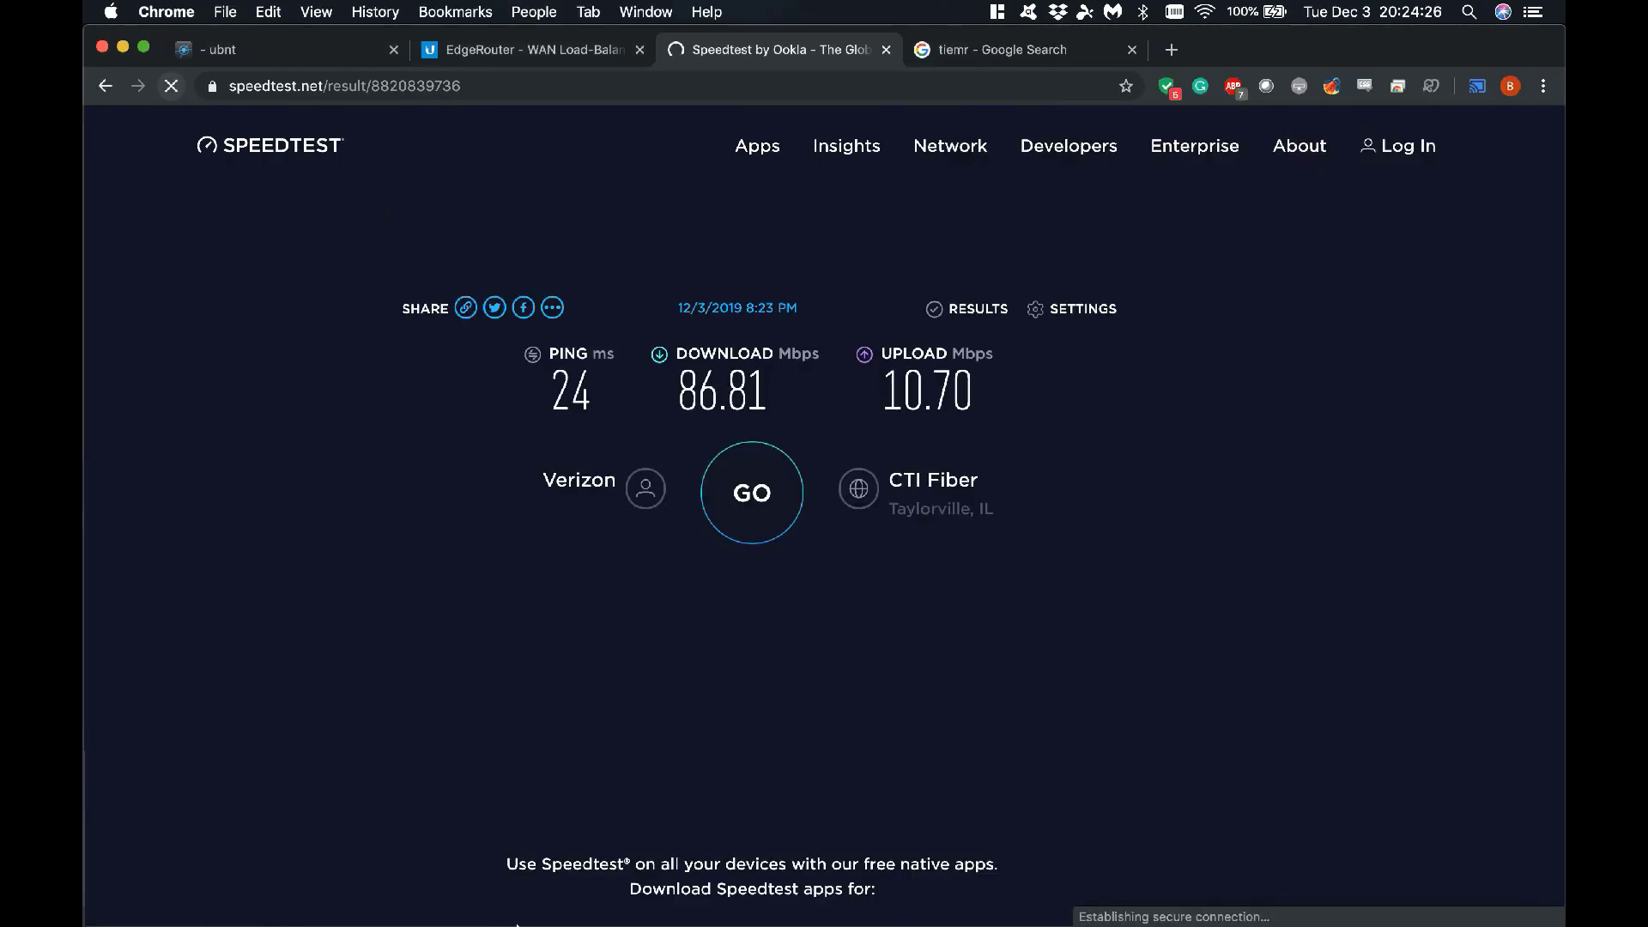
click(995, 50)
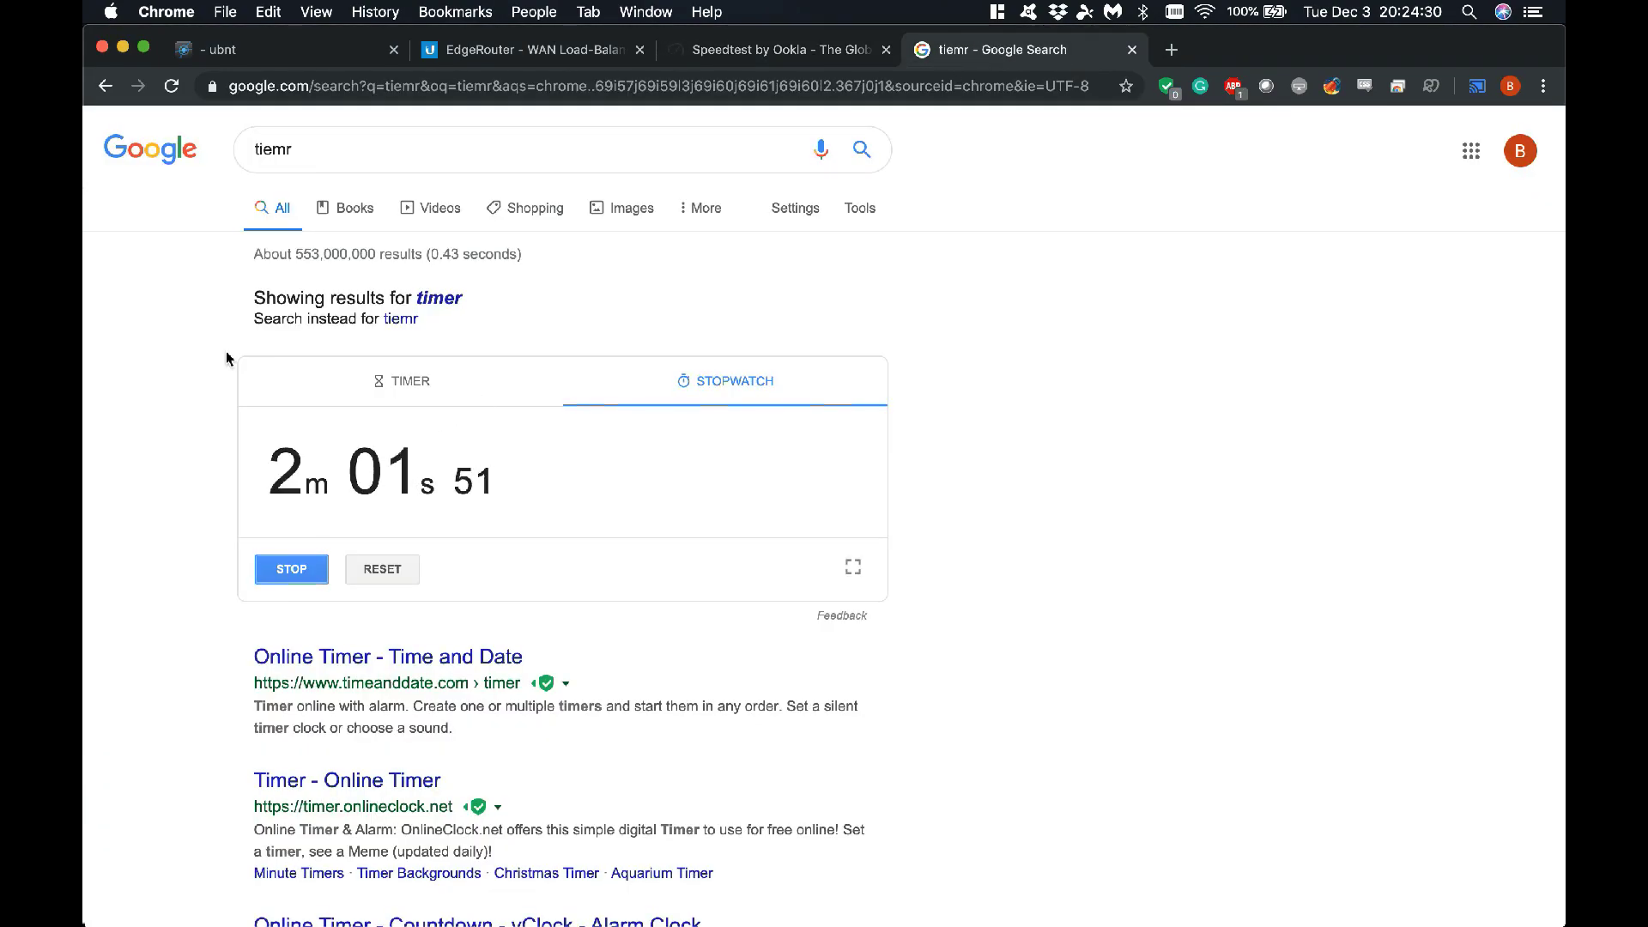
click(810, 55)
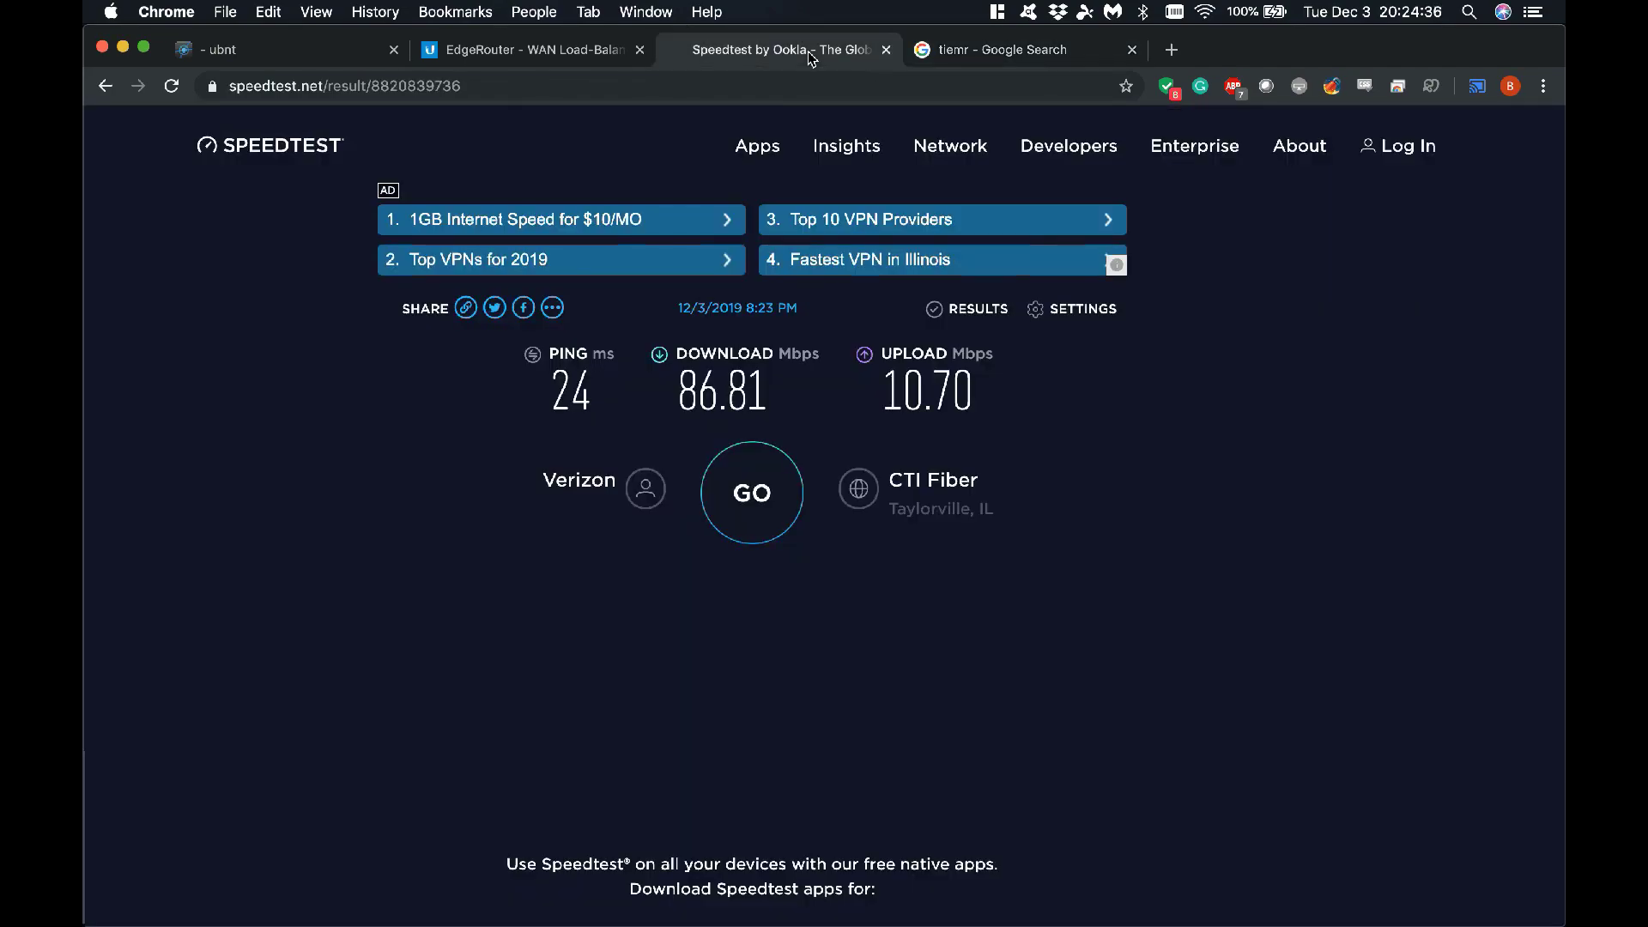
click(171, 86)
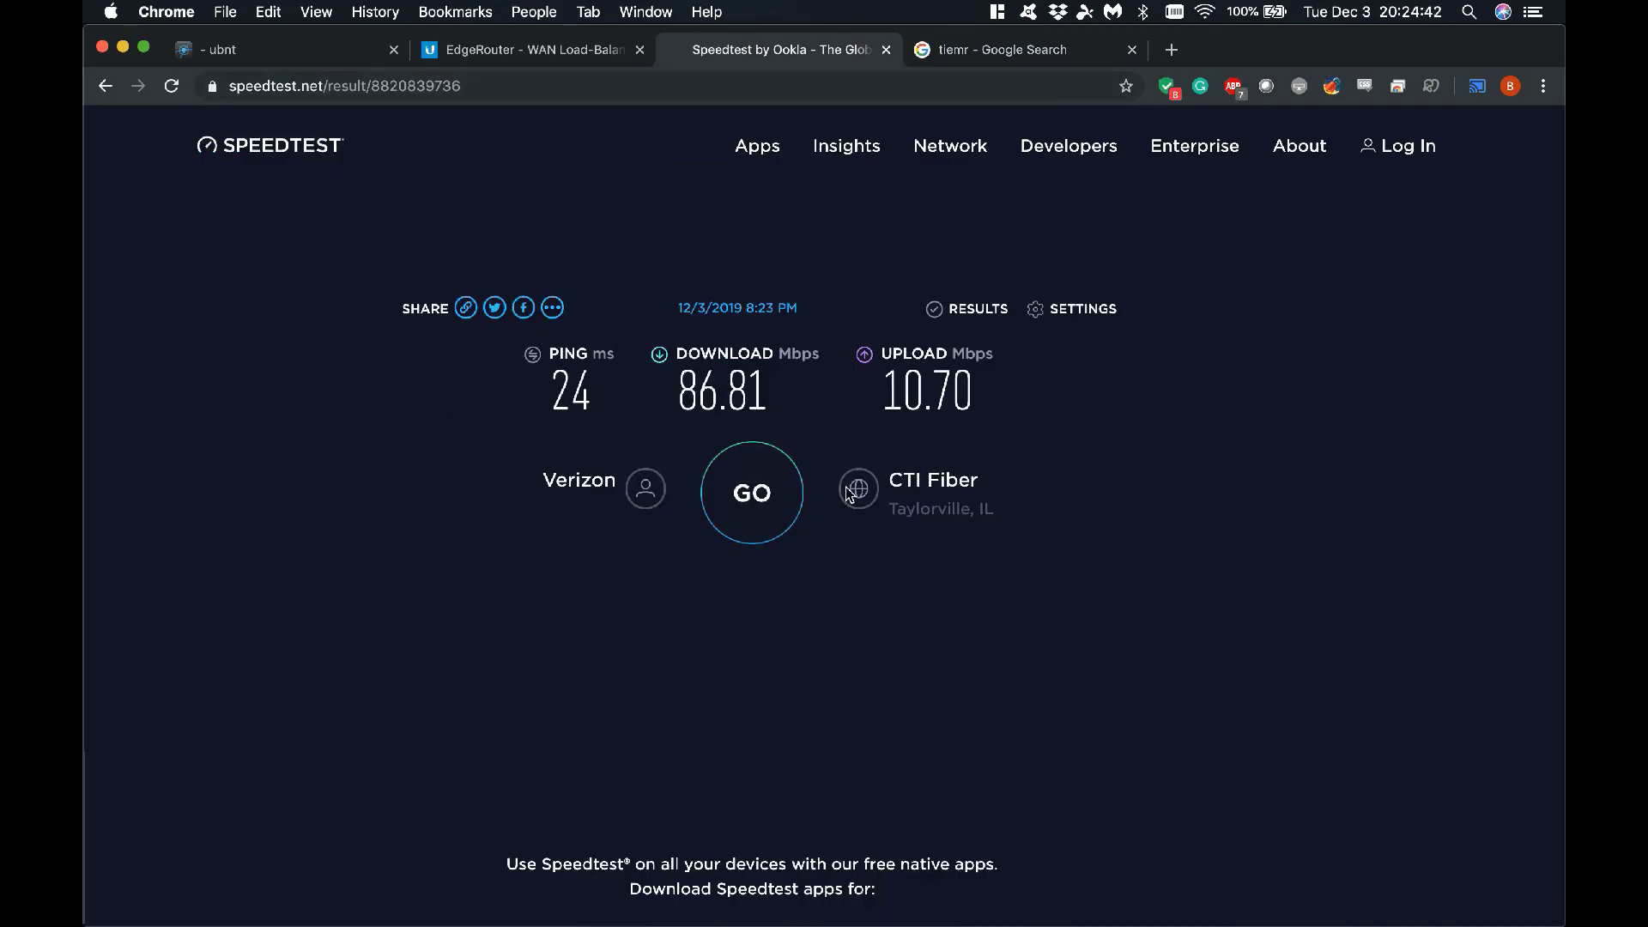
click(764, 515)
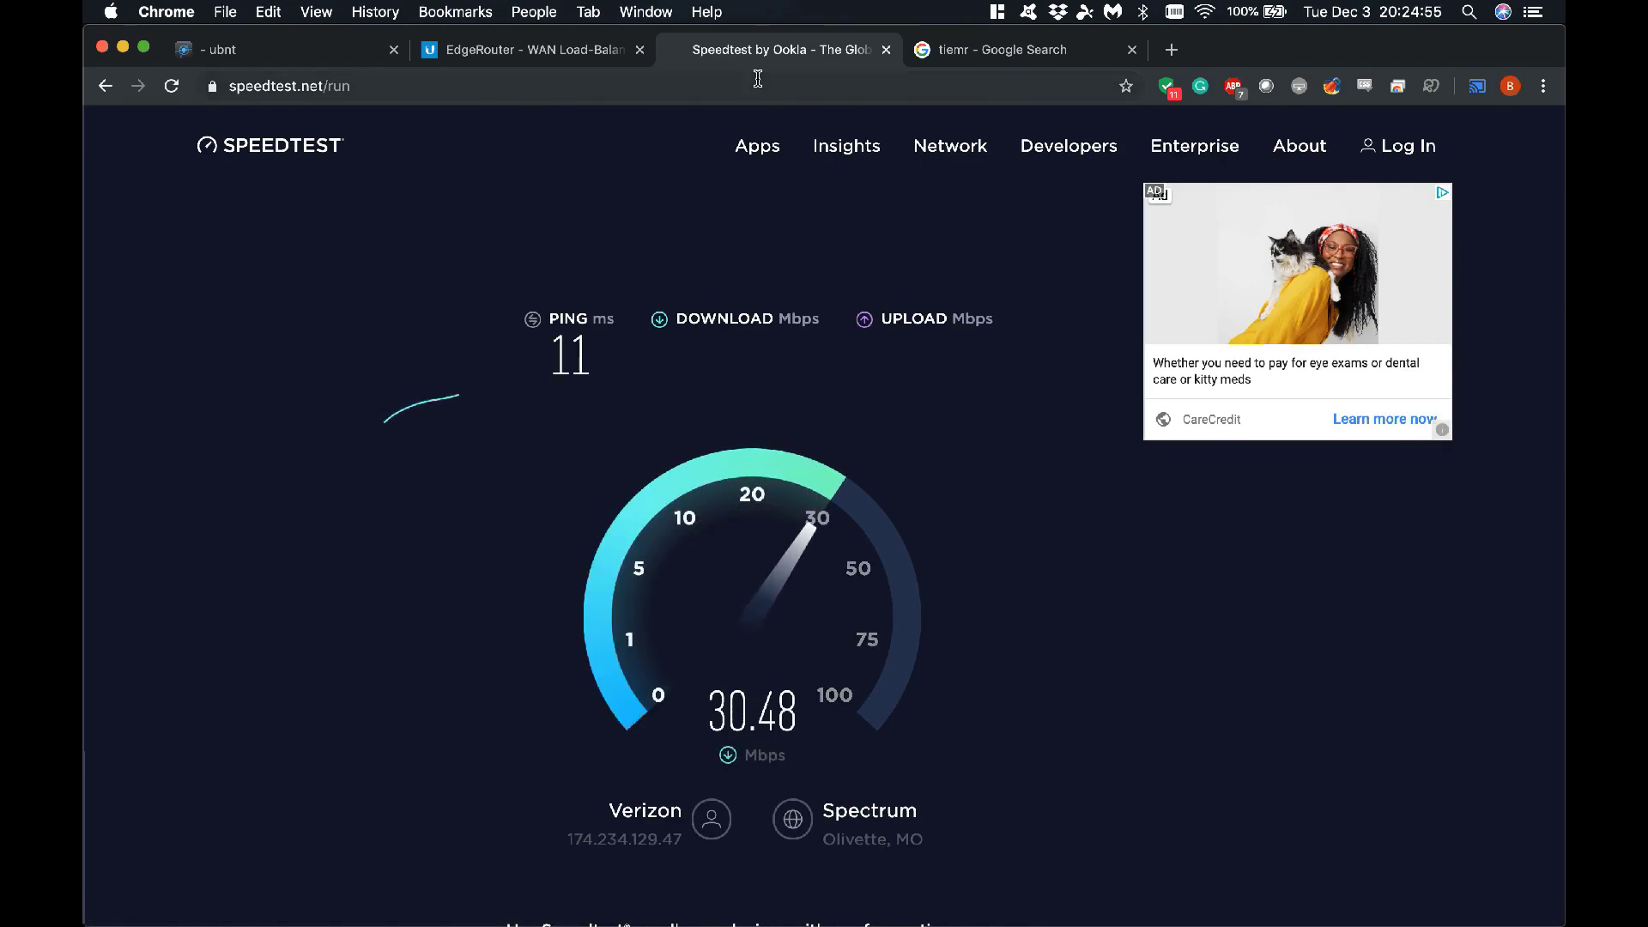
Close the current Speedtest tab and load speedtest.net in a new browser tab.
click(758, 79)
click(886, 50)
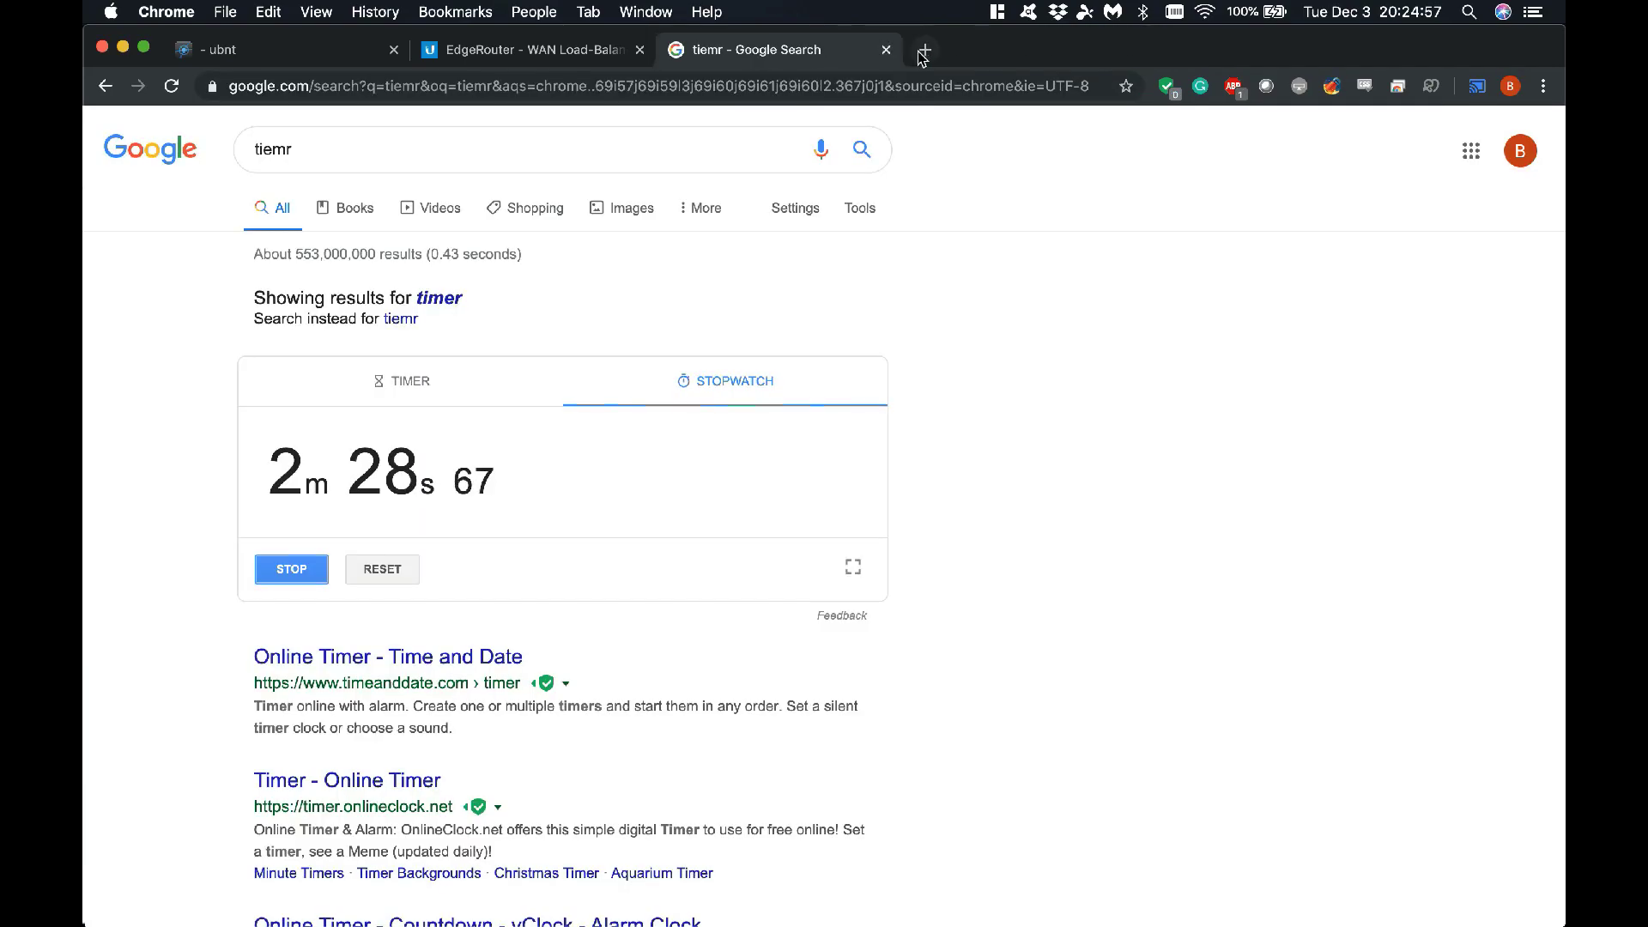
click(927, 52)
text(speedtest.net)
key(Return)
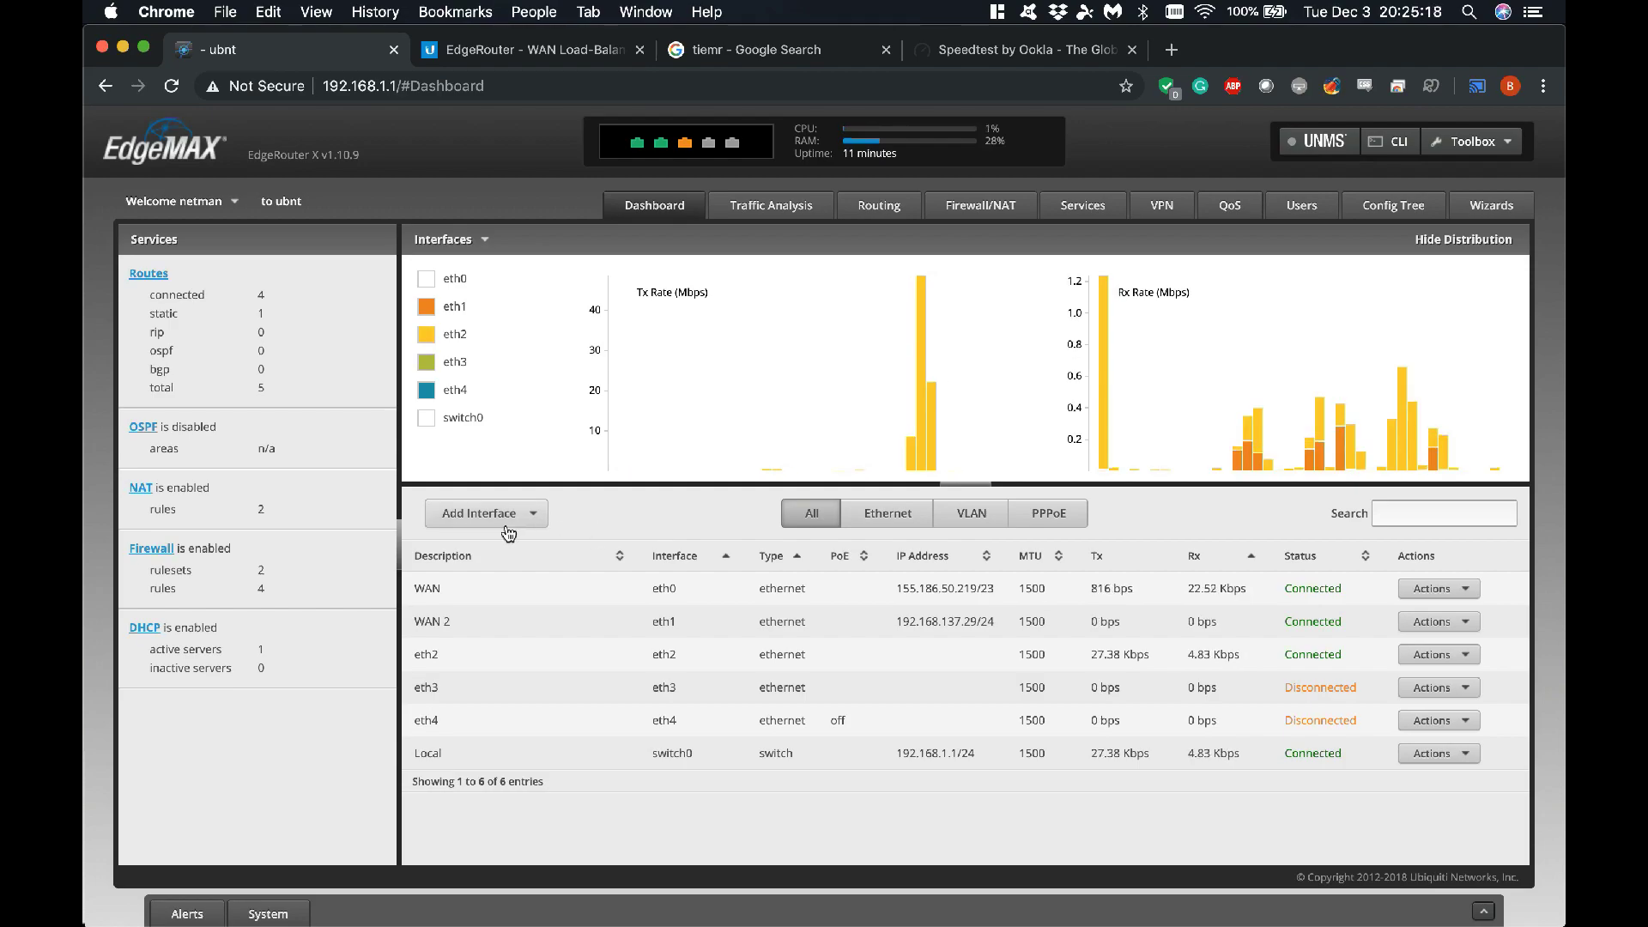
Open the WAN Load-Balancing help article and highlight the Additional Load-Balancing Options heading and its note.
click(518, 53)
scroll(1071, 543, up, 2)
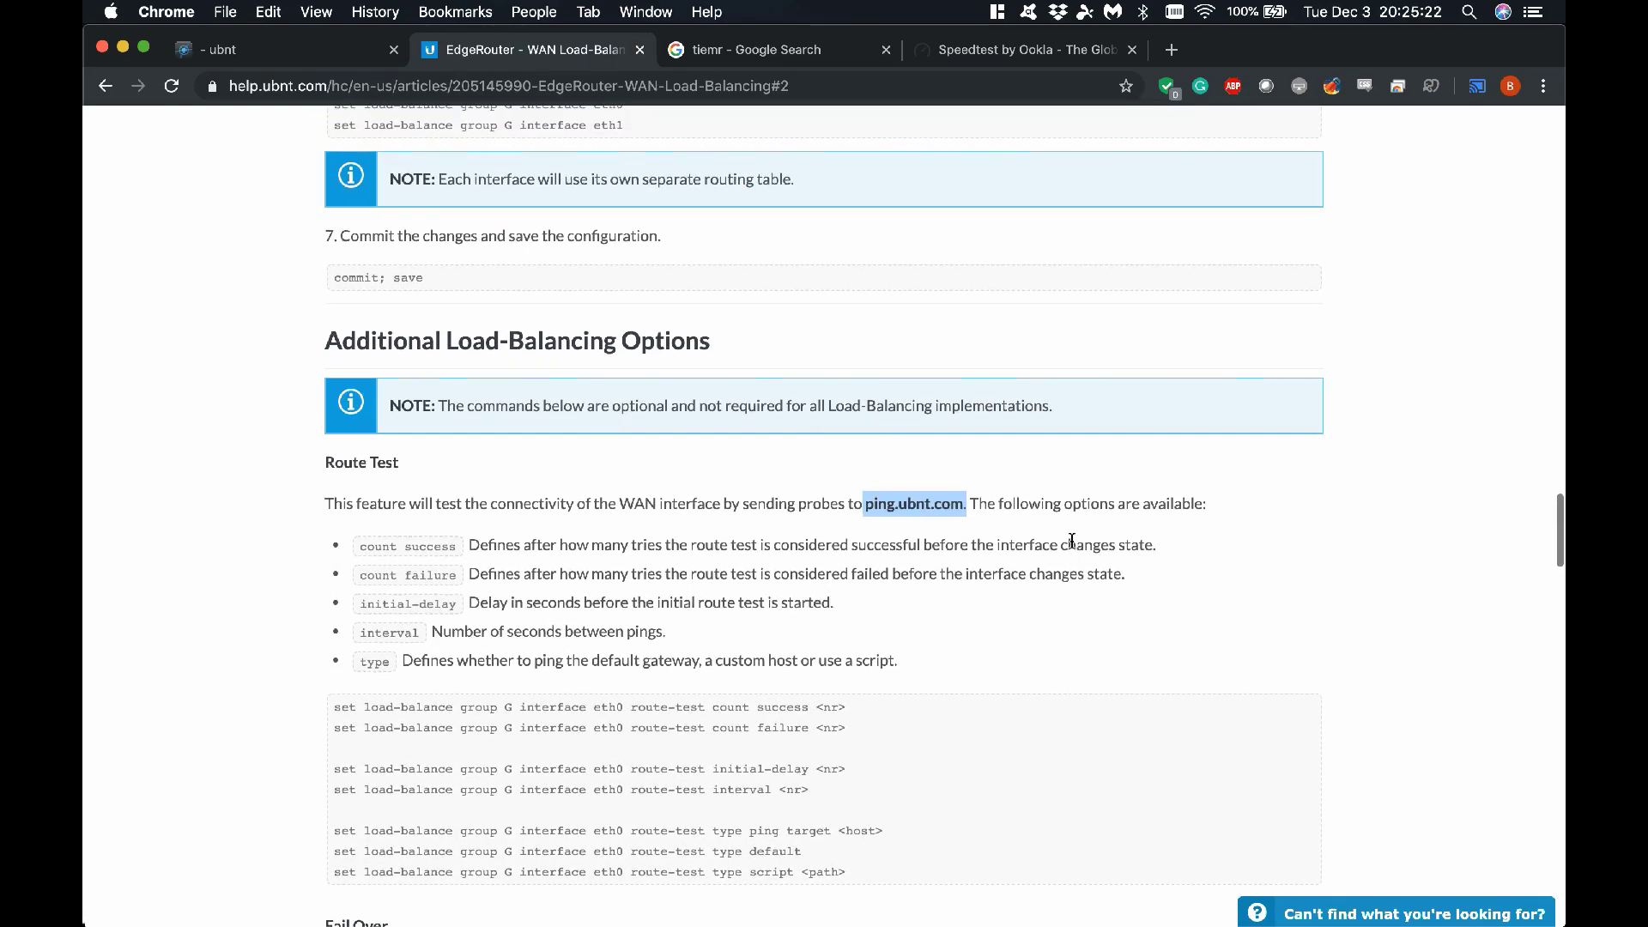
drag(324, 342, 621, 383)
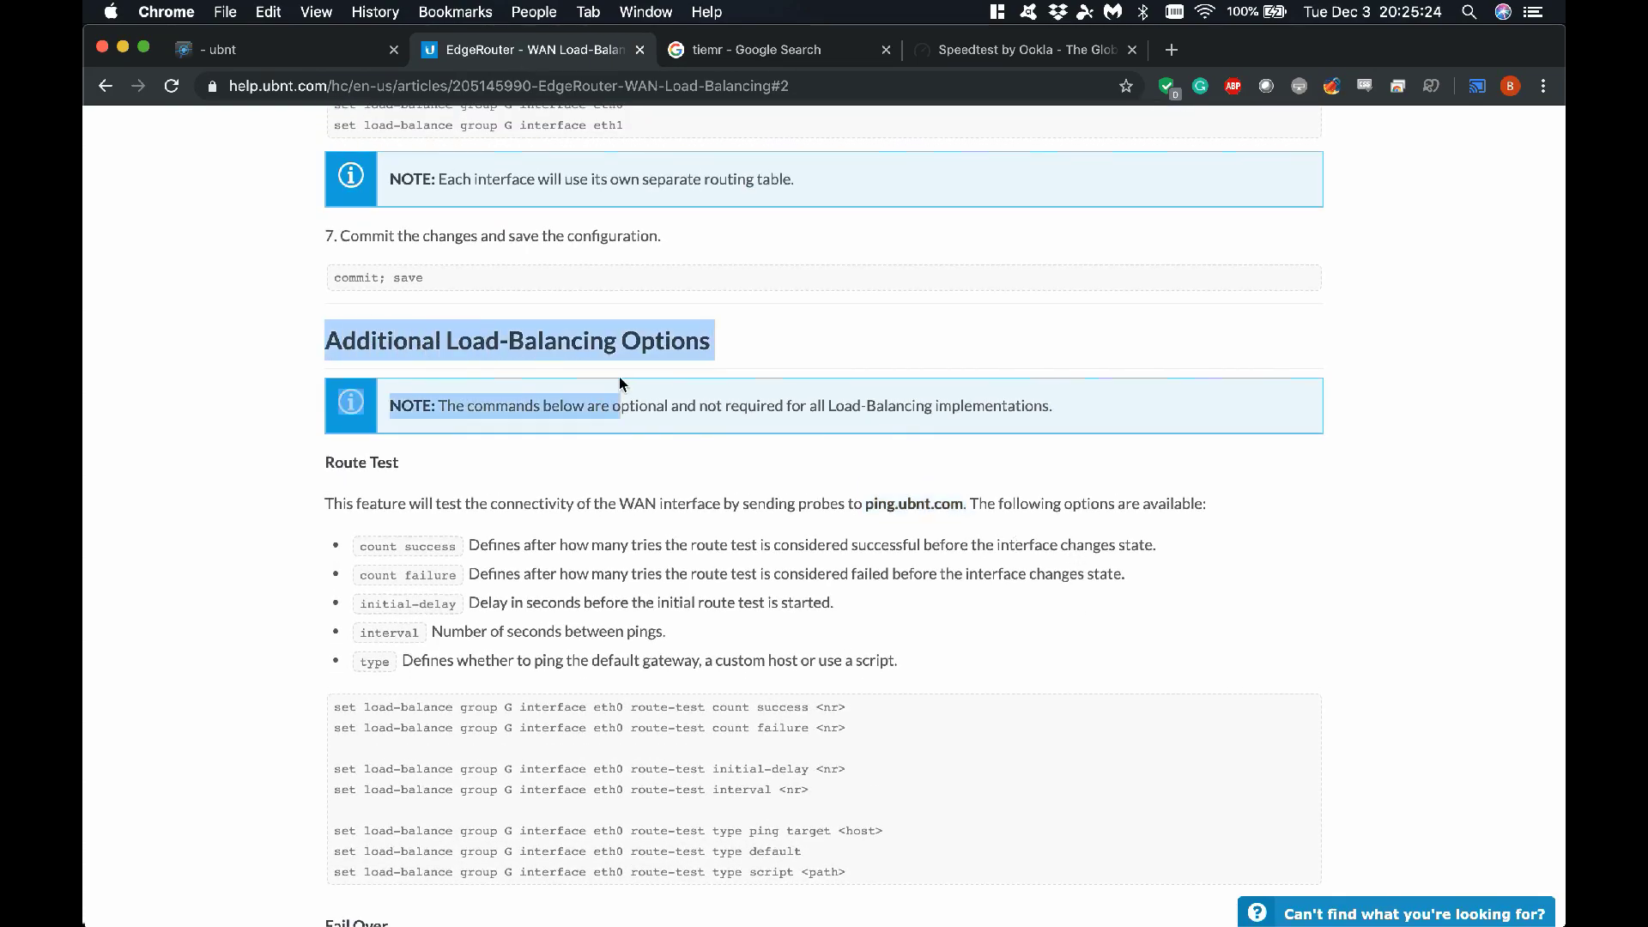
Find the Route Test section under Additional Load-Balancing Options and highlight its count success option.
scroll(620, 383, down, 2)
scroll(620, 375, up, 1)
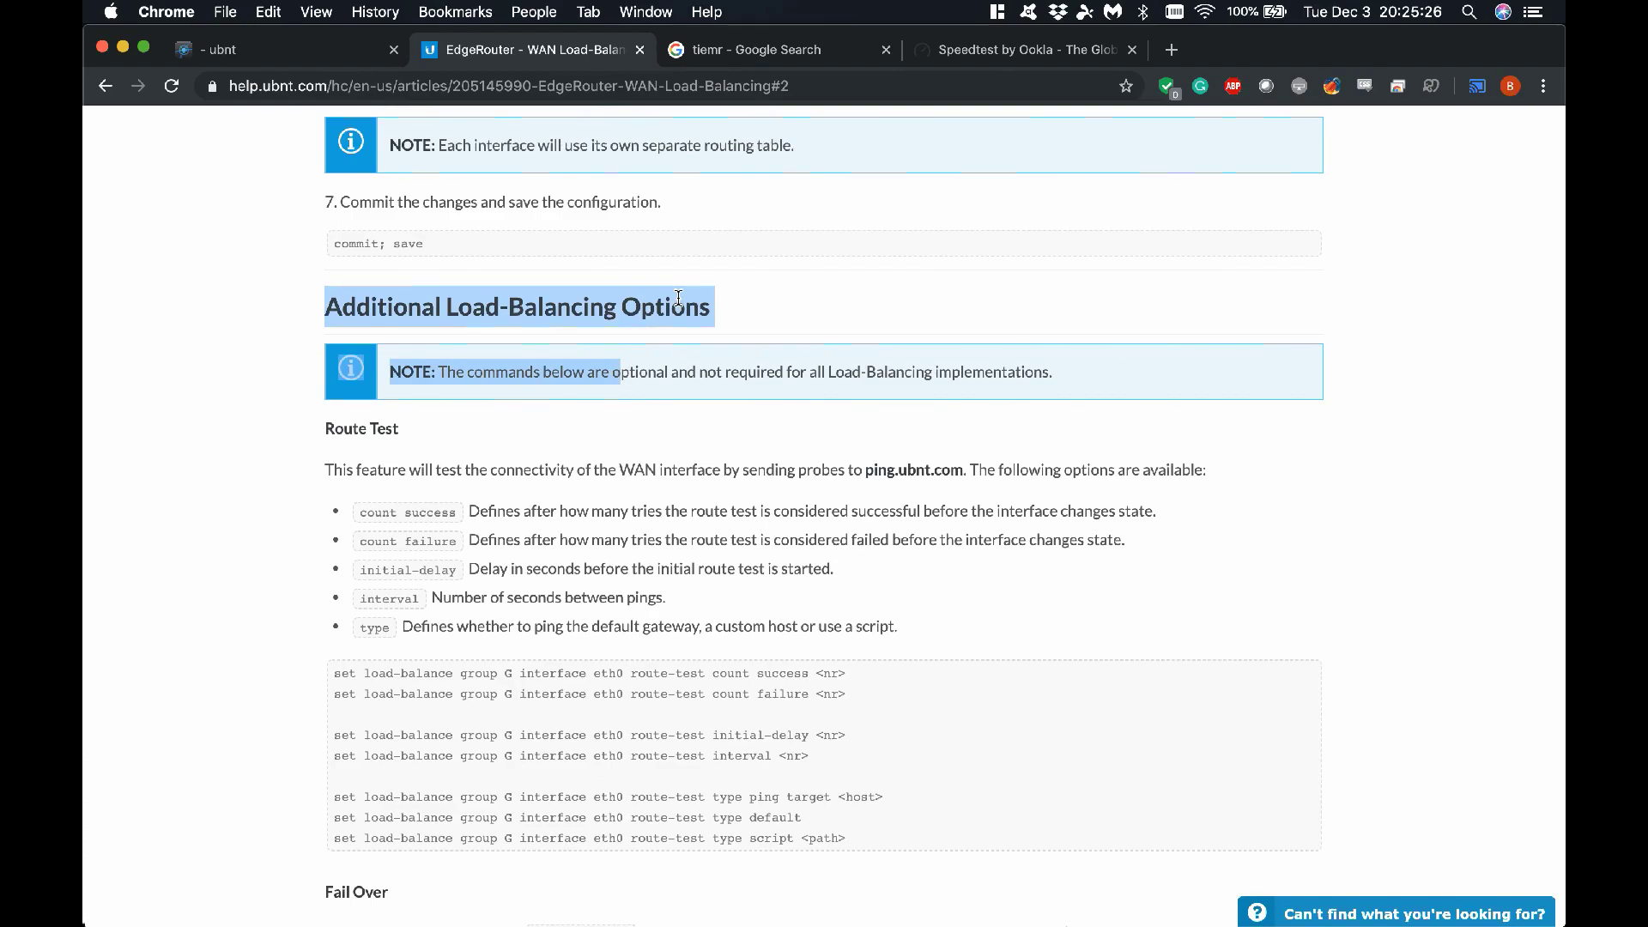
click(347, 306)
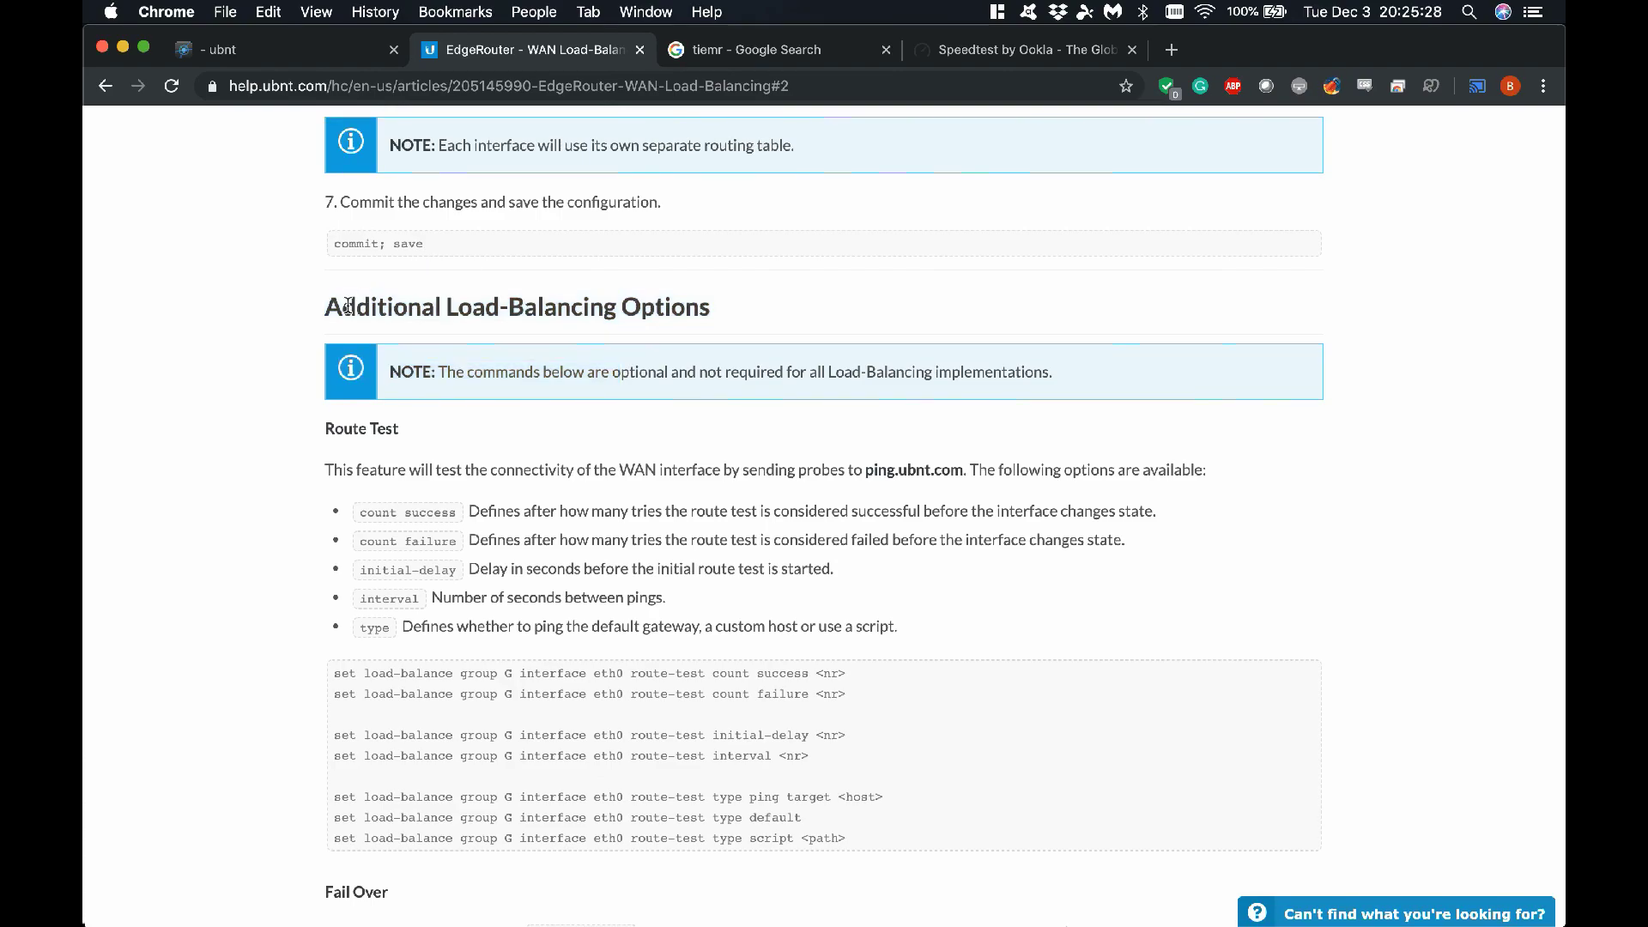
scroll(555, 444, down, 2)
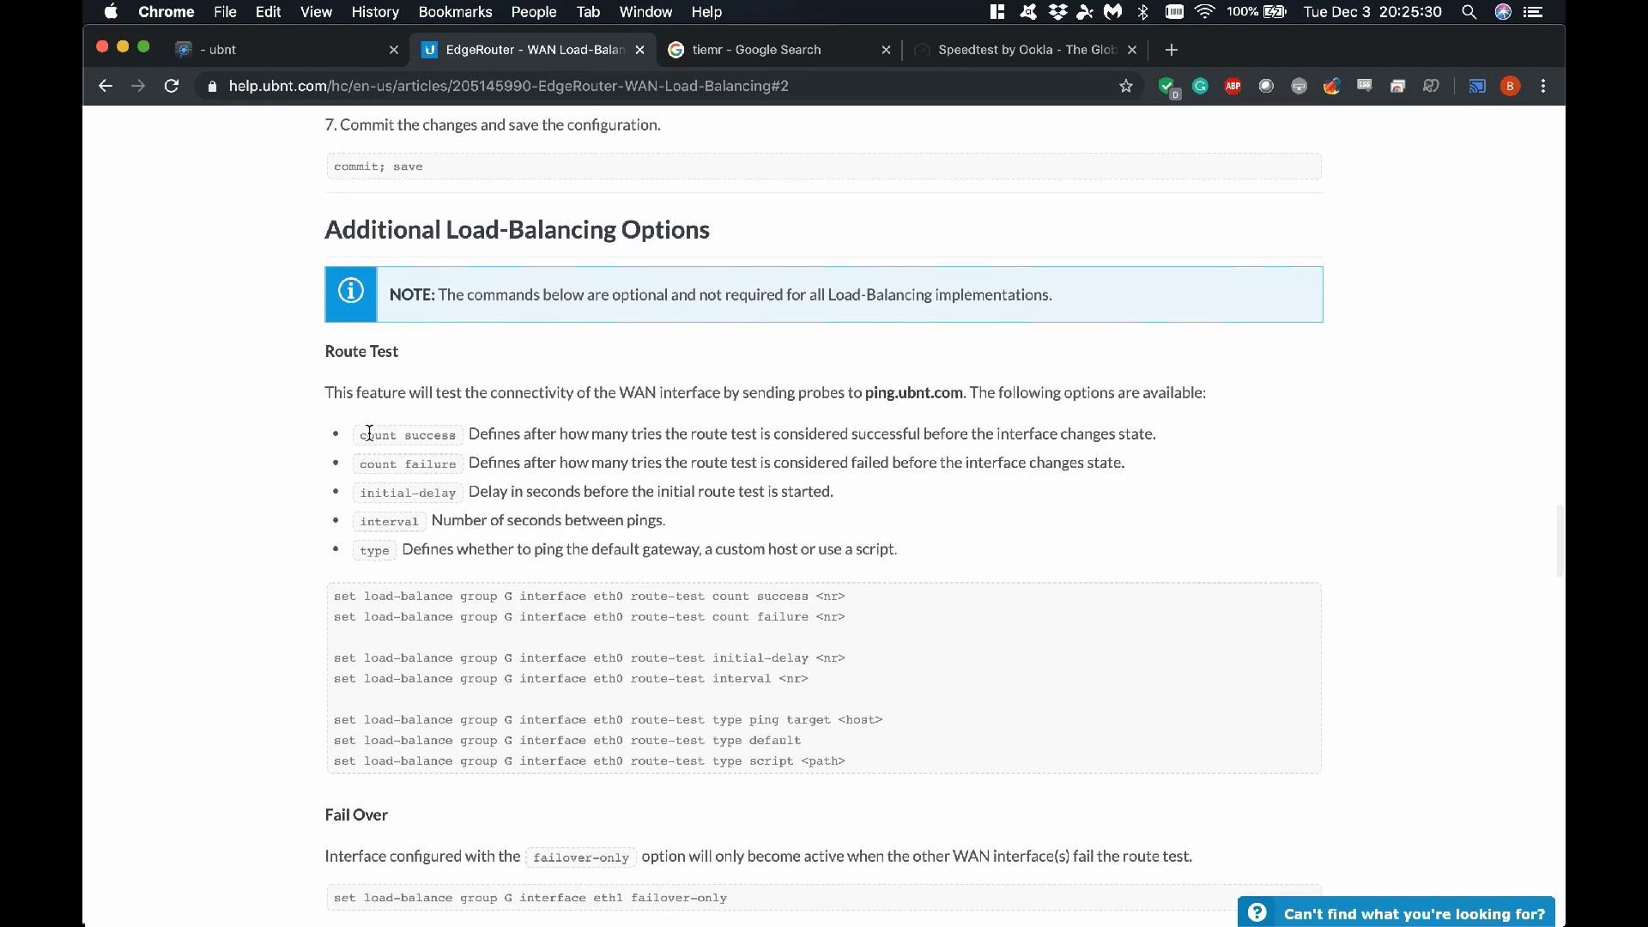
drag(360, 433, 470, 433)
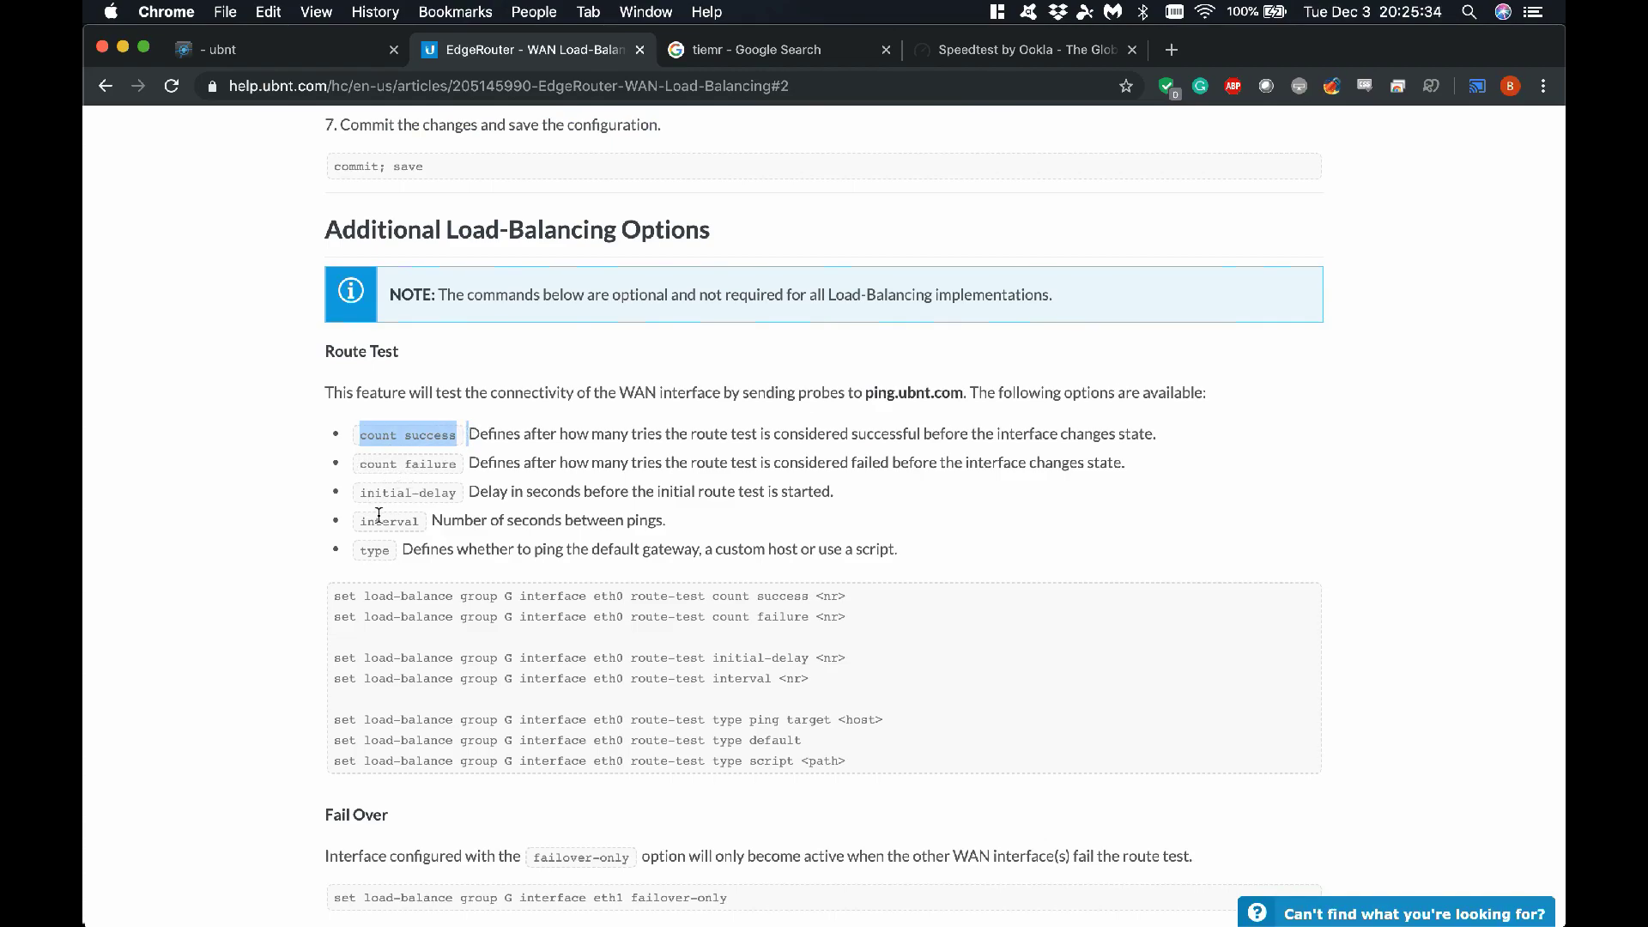
click(412, 438)
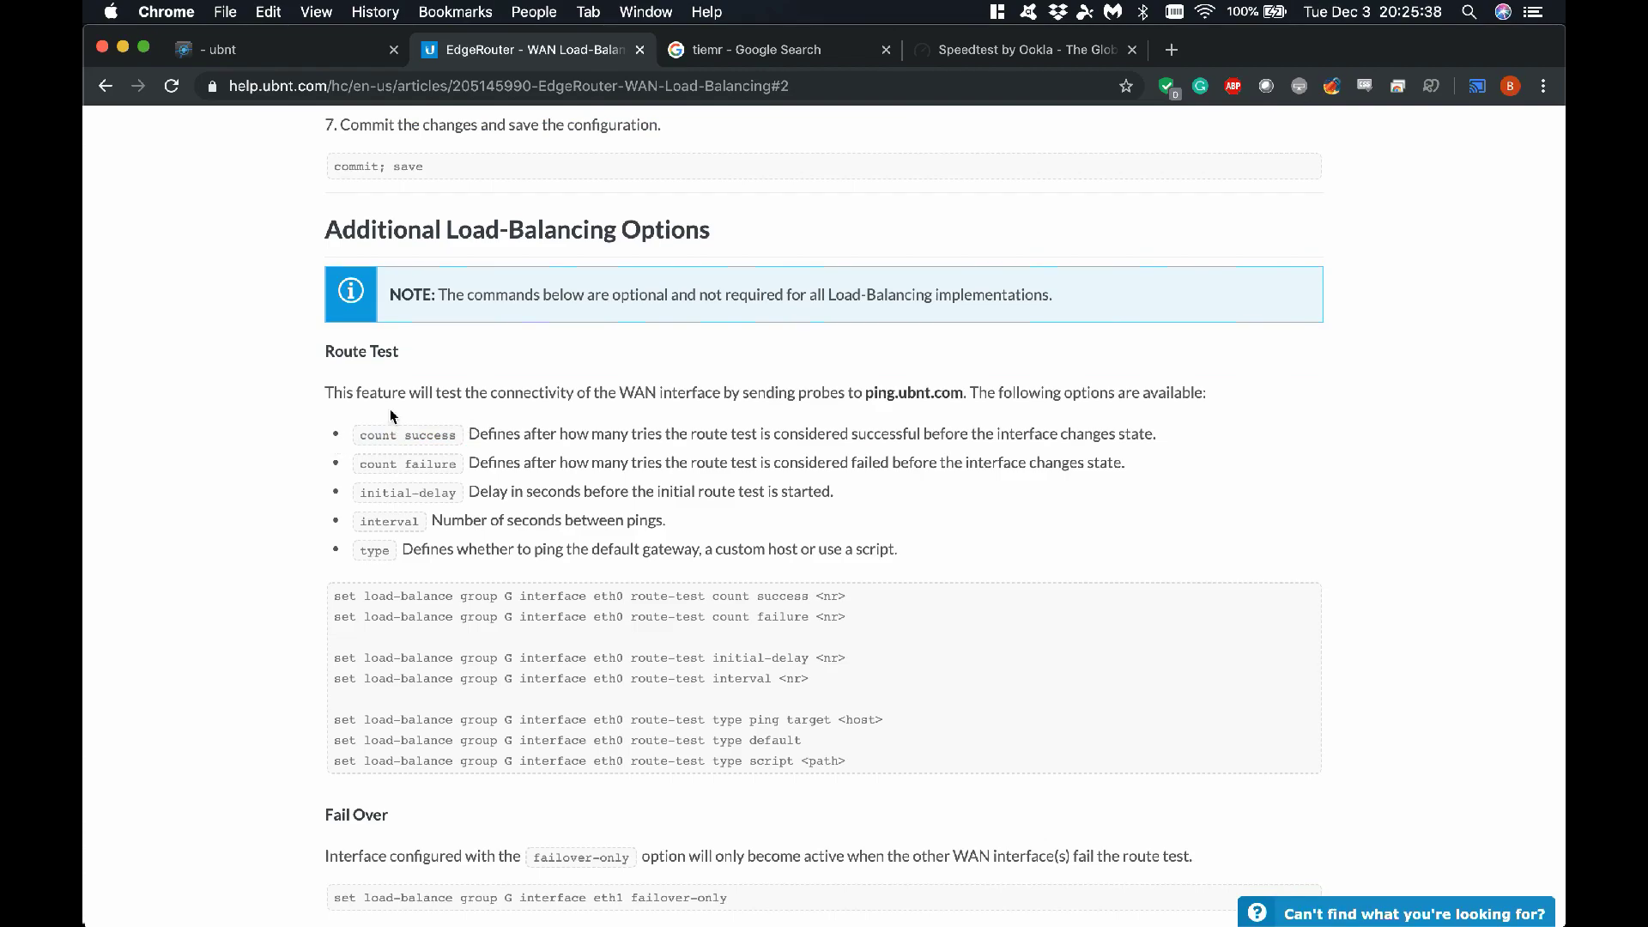
drag(360, 435, 464, 440)
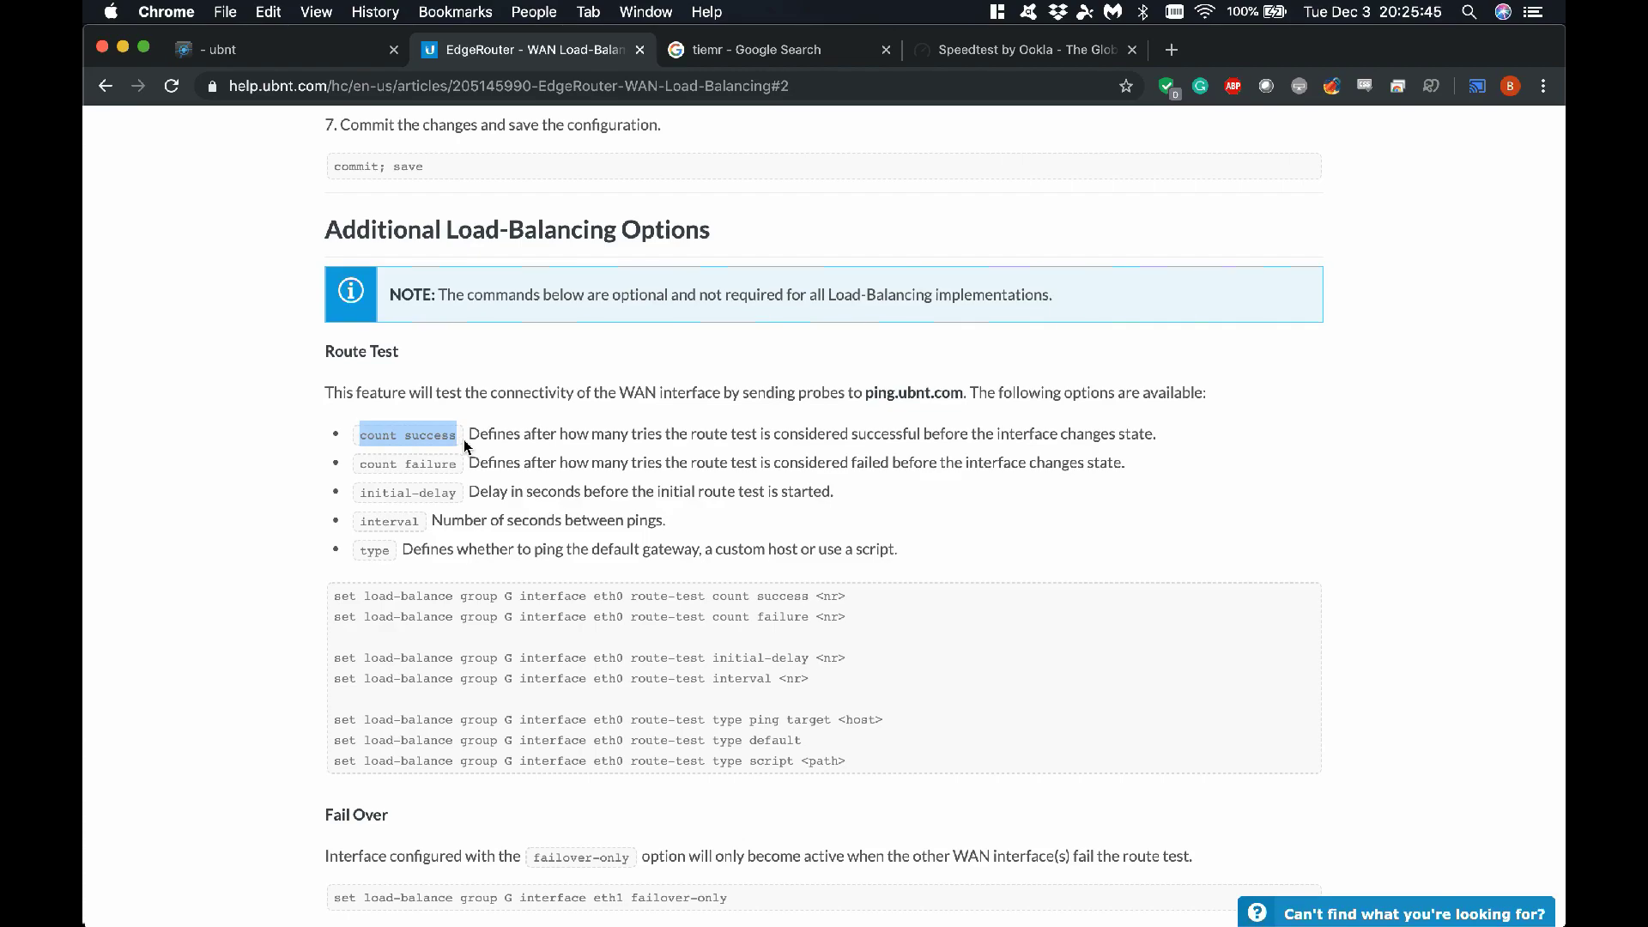
Highlight the count failure, initial-delay and interval options in the Route Test list one after another.
drag(363, 466, 453, 466)
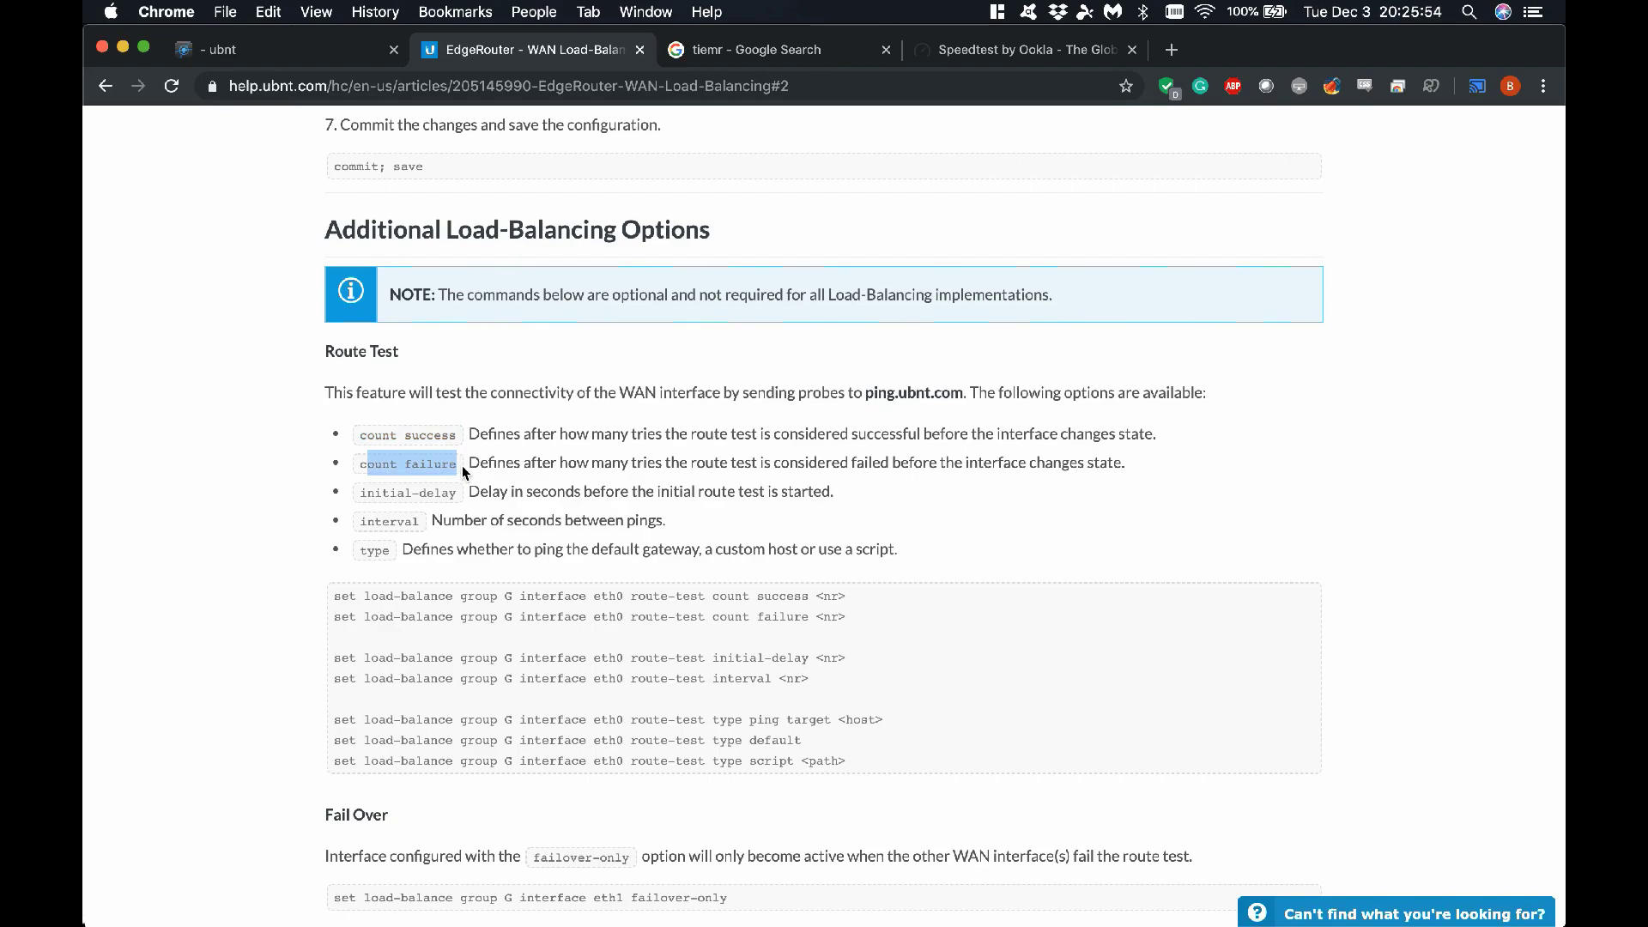
drag(358, 492, 476, 492)
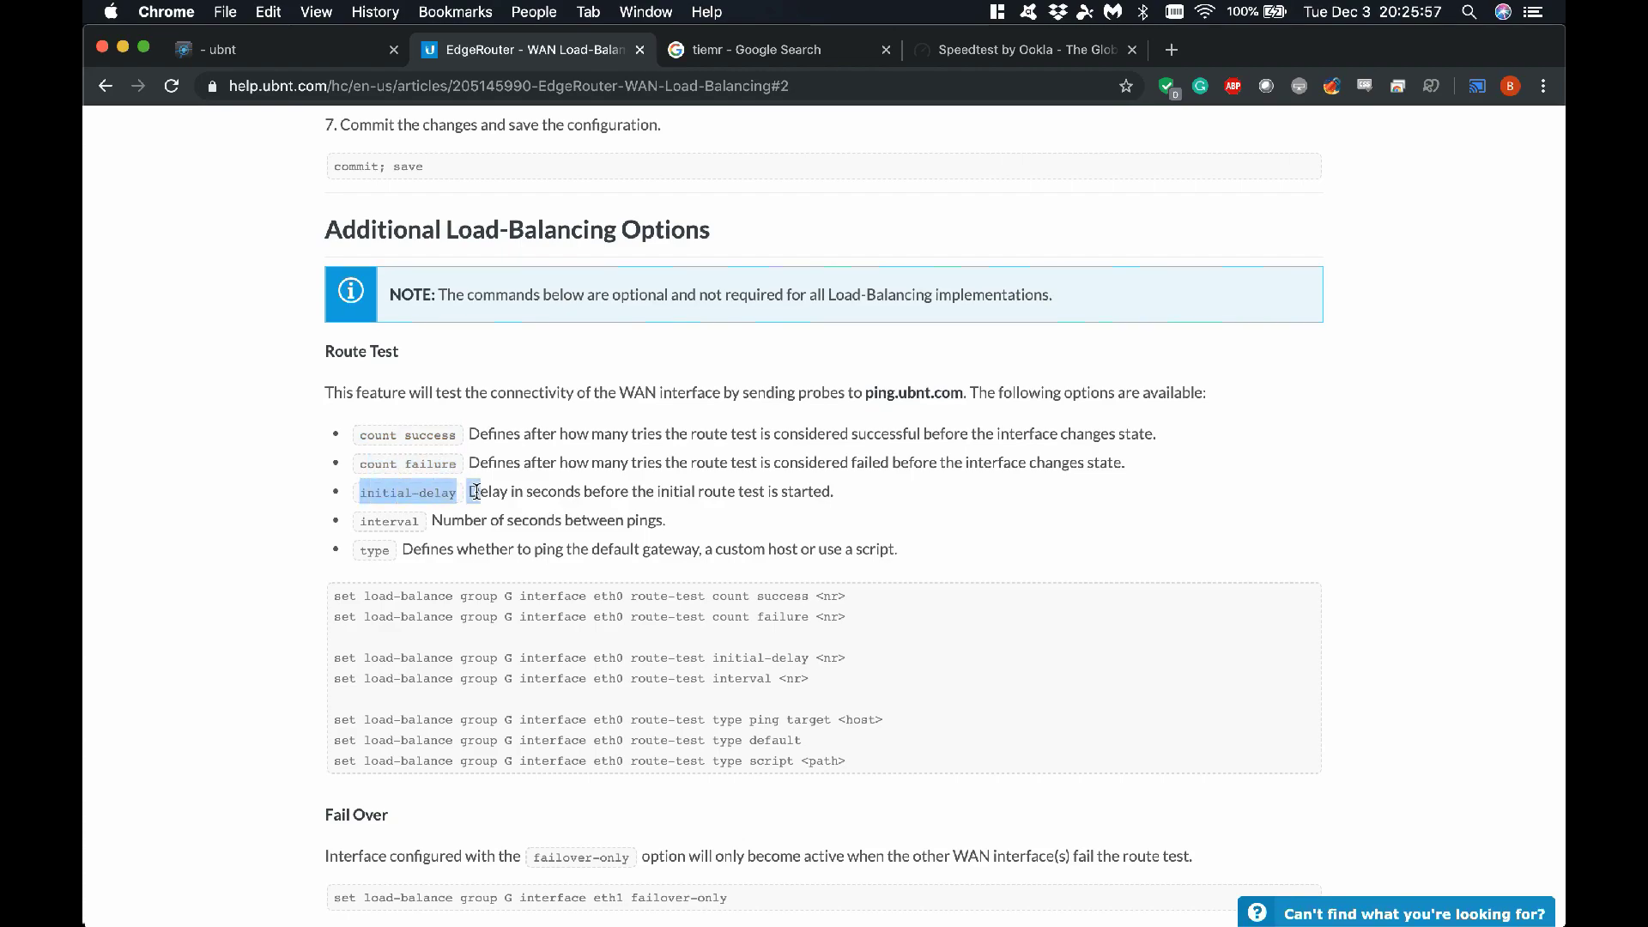
click(448, 508)
drag(358, 492, 460, 489)
double_click(403, 519)
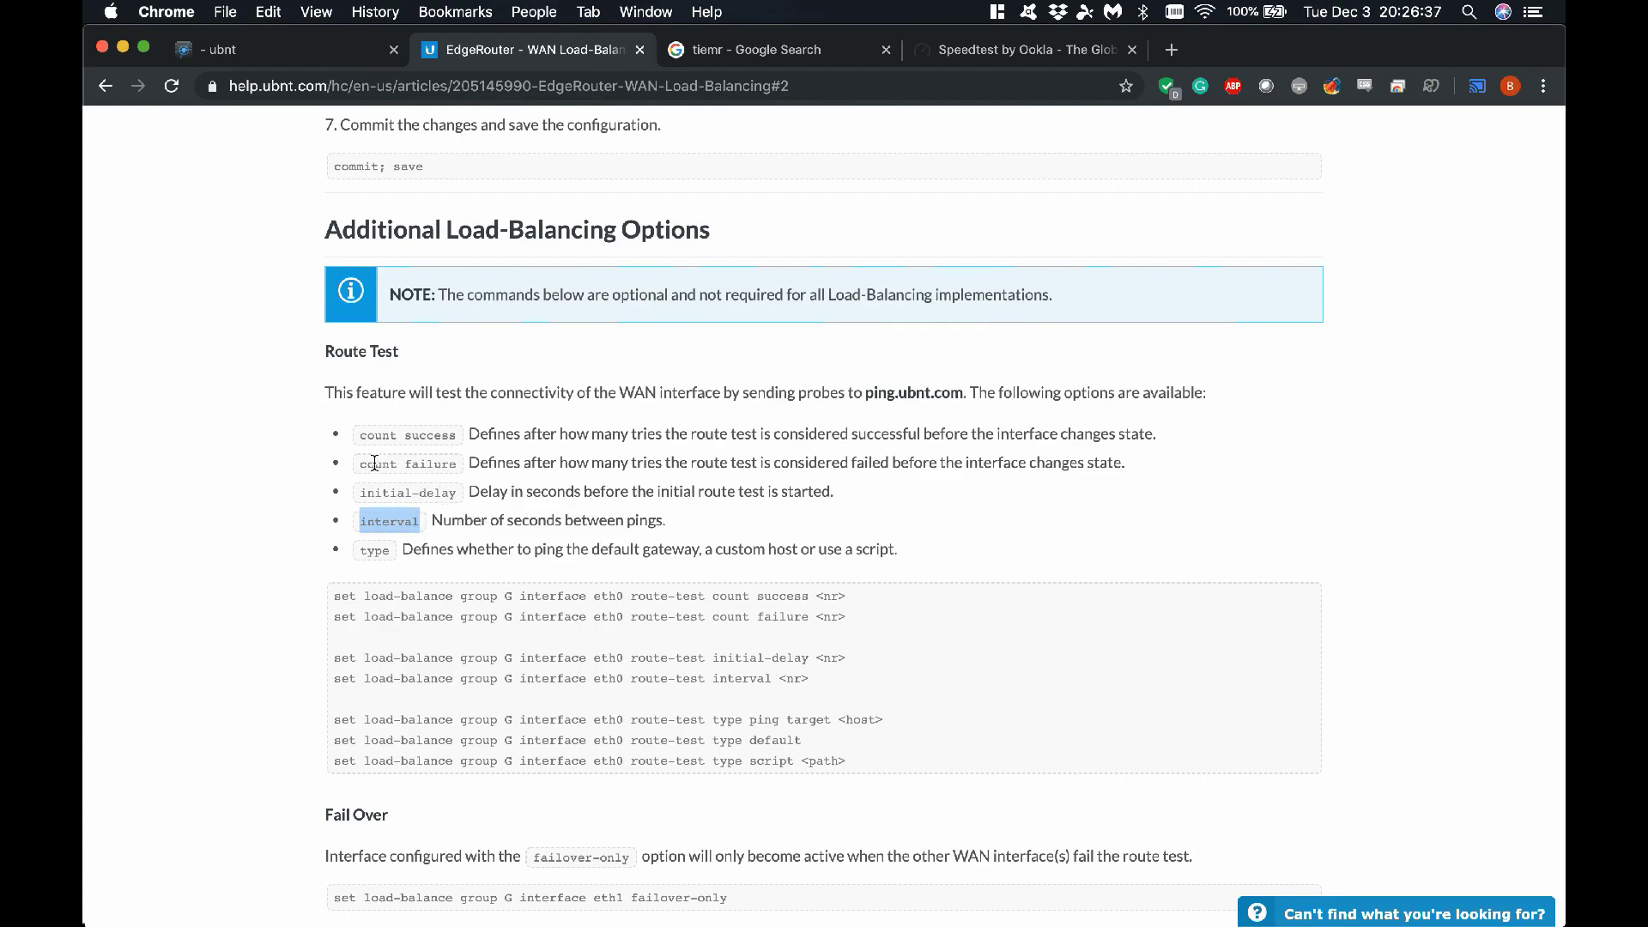
Review count failure and count success again, then highlight the type option and the ping.ubnt.com probe target.
drag(360, 463, 460, 467)
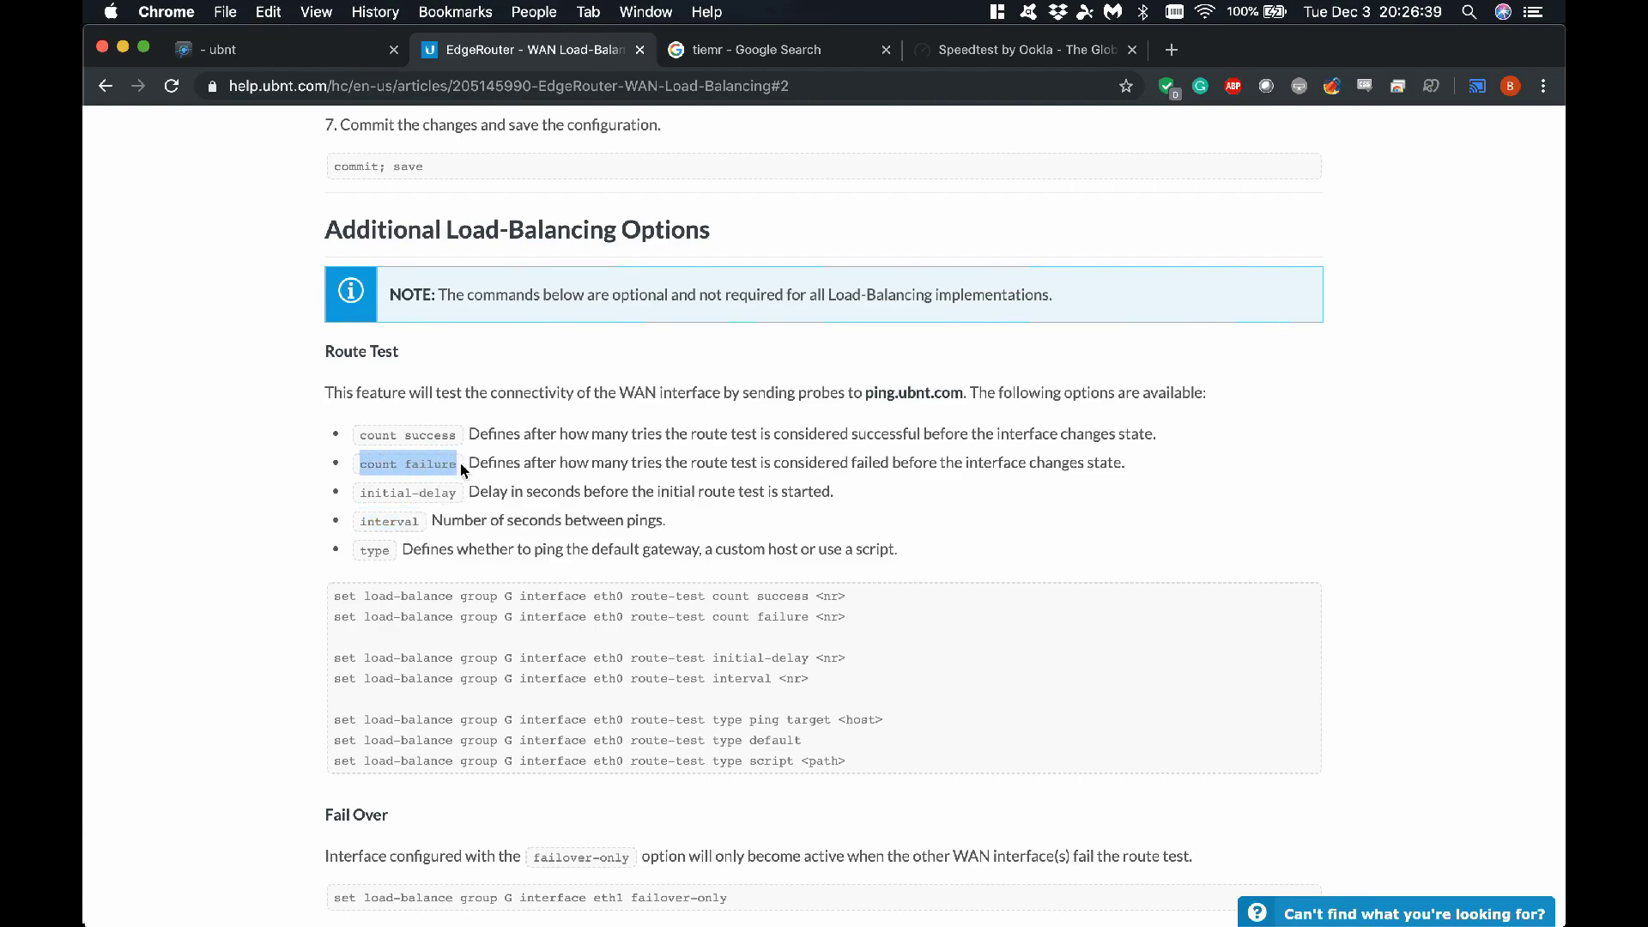
click(393, 515)
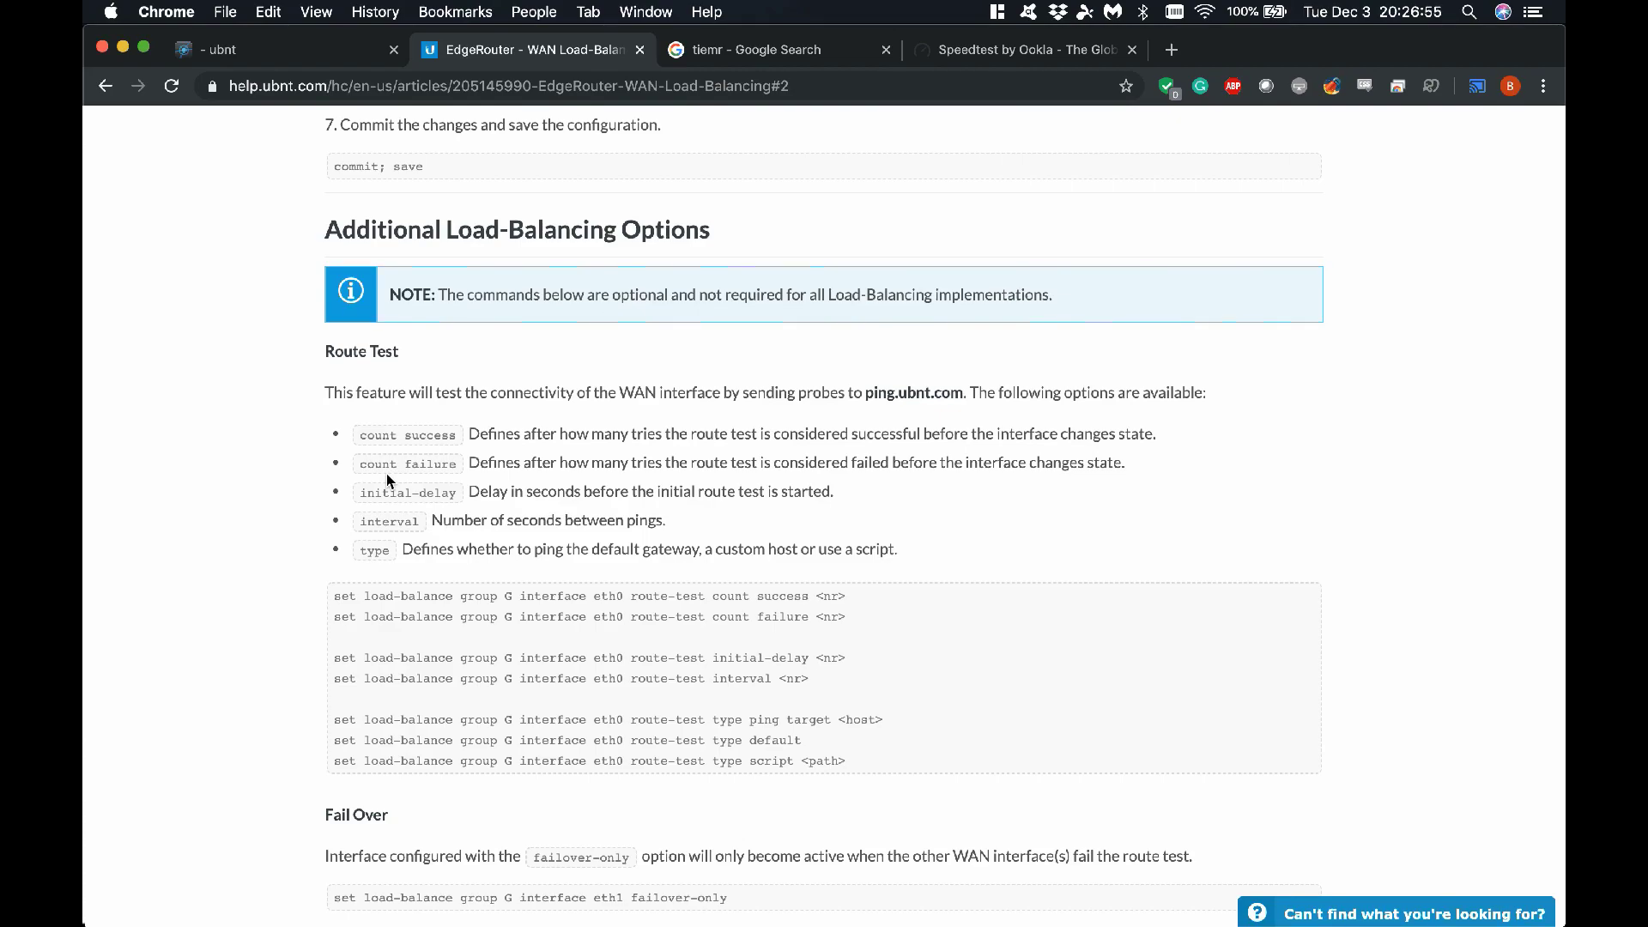
drag(368, 435, 466, 434)
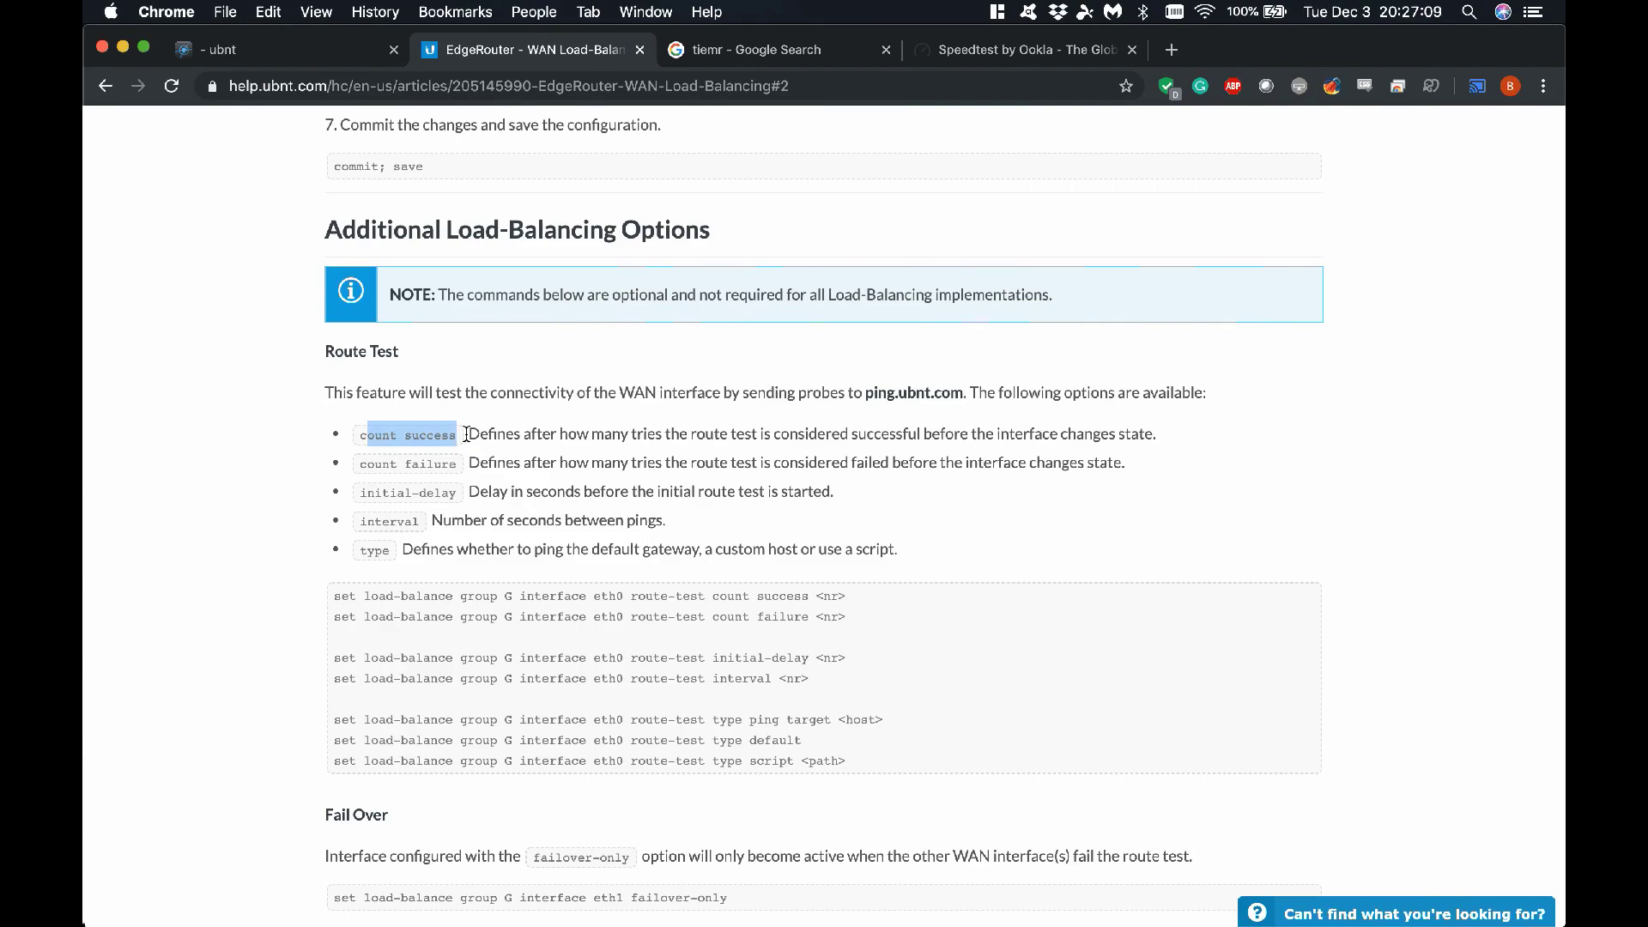
click(407, 458)
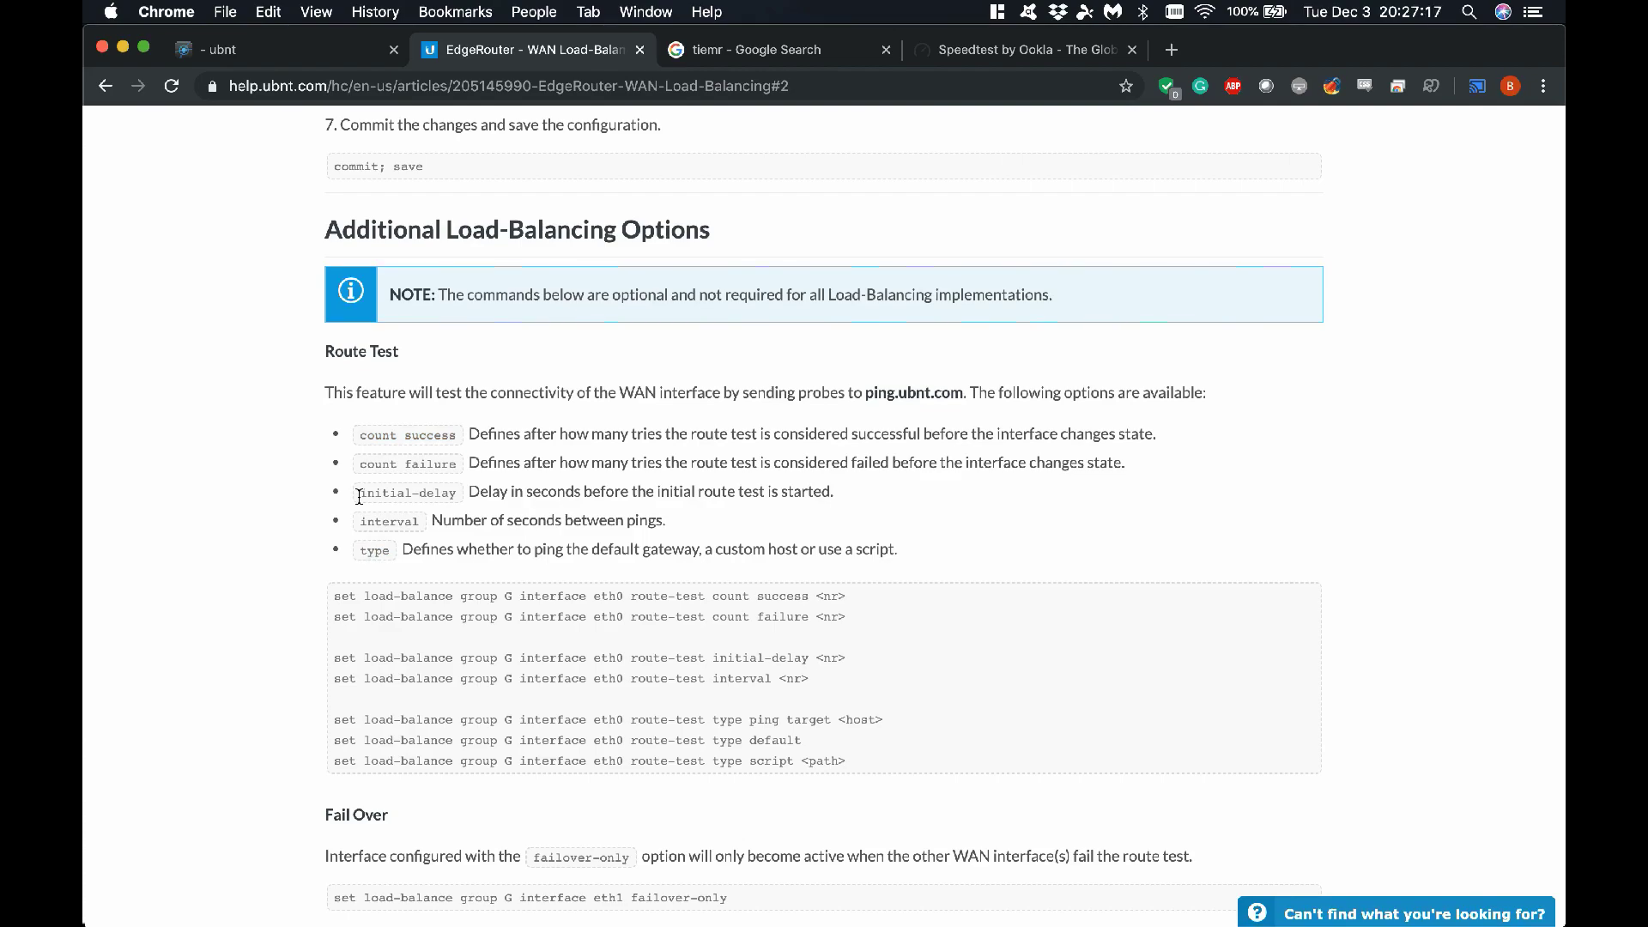
double_click(381, 551)
drag(866, 396, 970, 395)
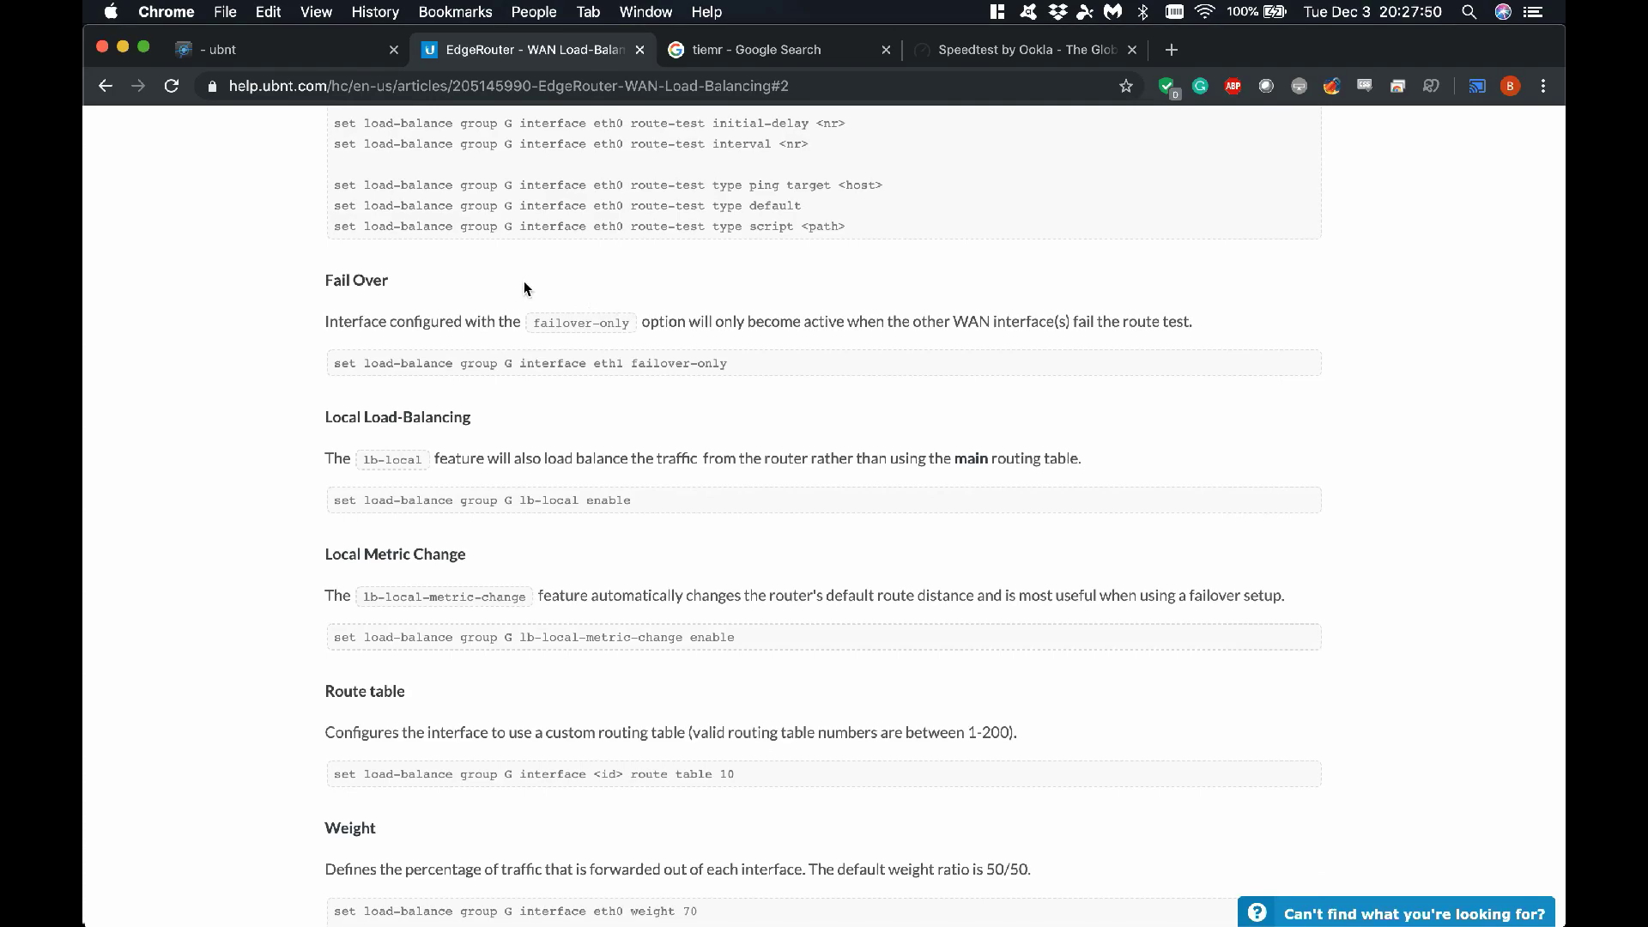
Read the article's Fail Over, Local Load-Balancing, Local Metric Change and Route table sections.
mouse_move(633, 364)
scroll(656, 456, down, 3)
scroll(549, 514, down, 1)
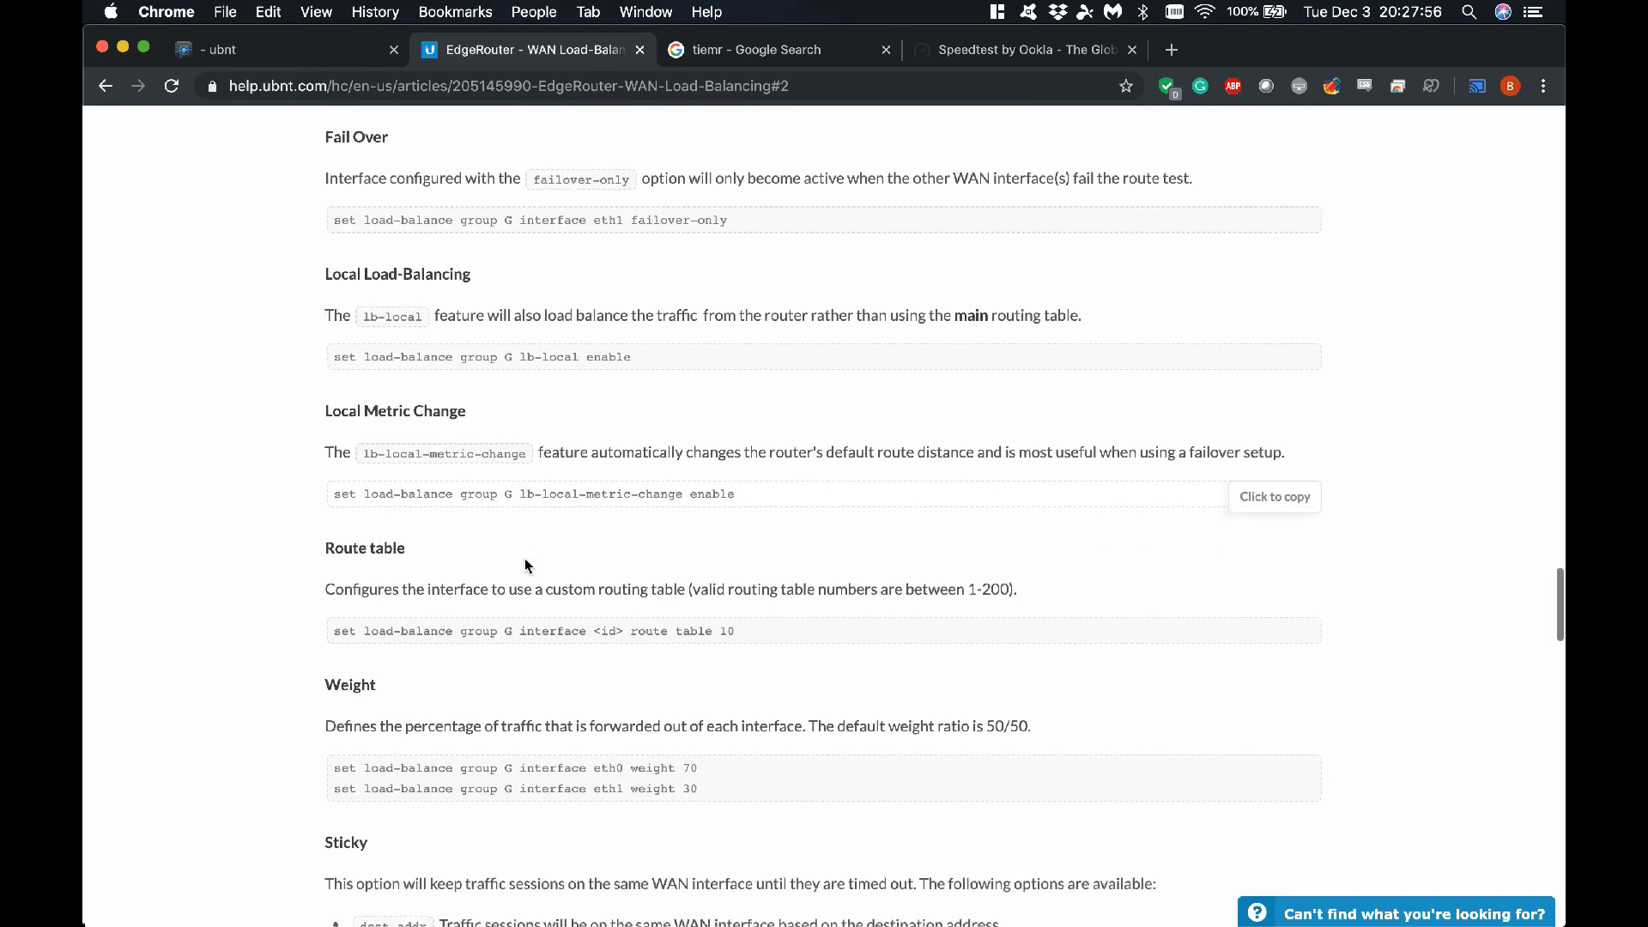
scroll(525, 565, down, 3)
scroll(525, 562, up, 1)
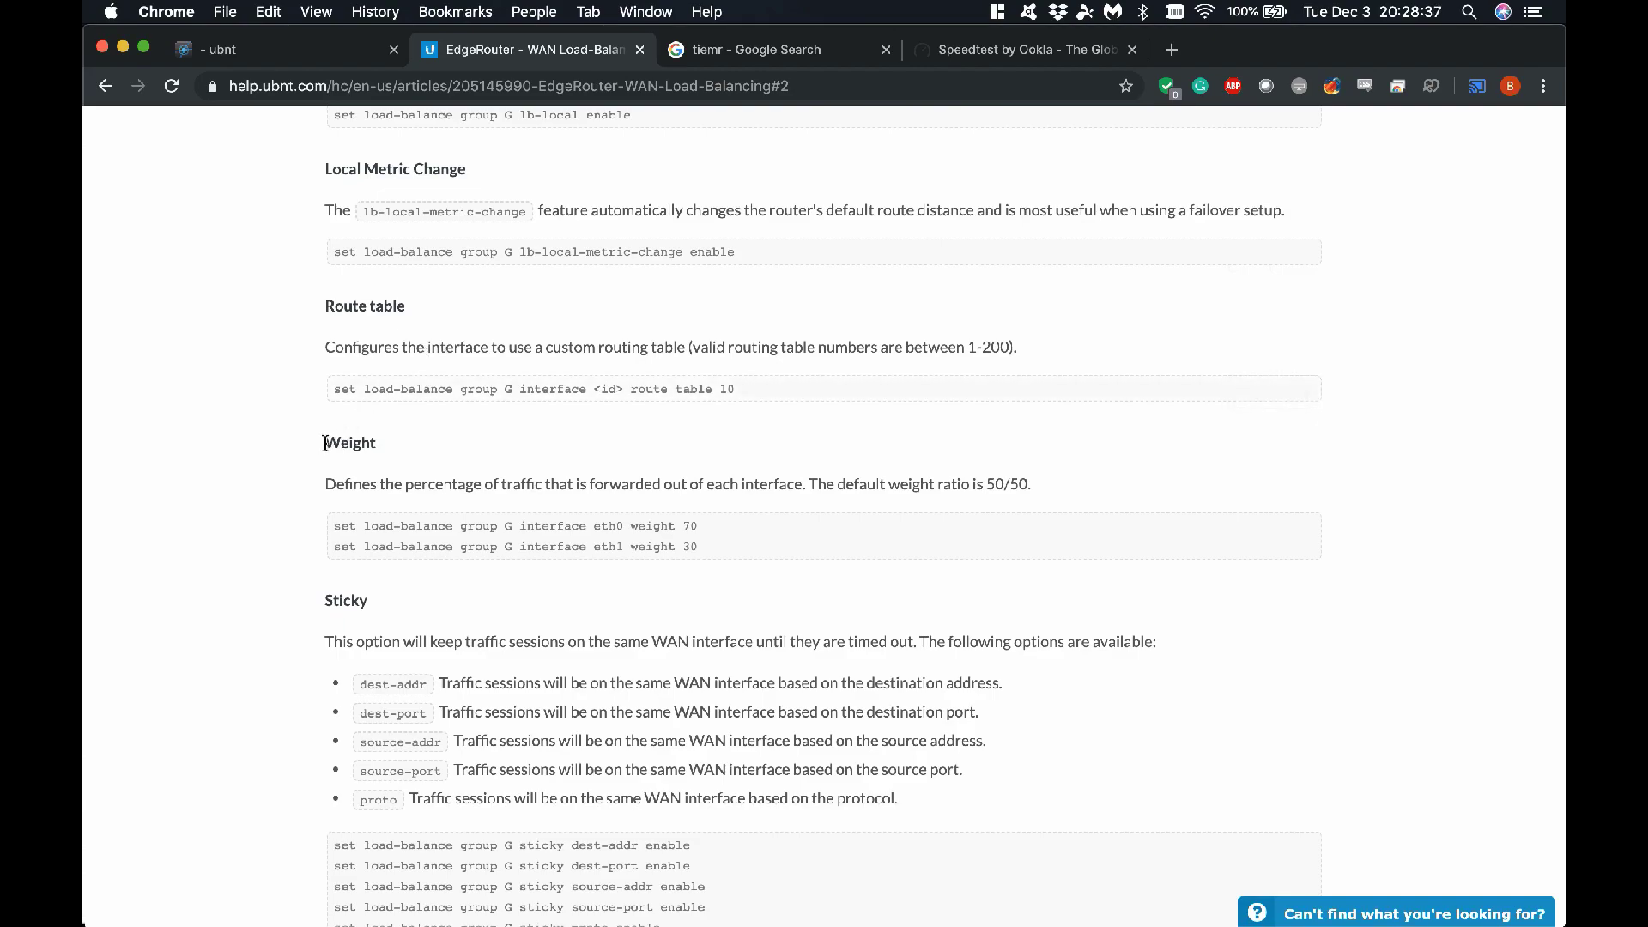
Examine the Weight section, highlighting its heading, the default ratio sentence and the eth0 and eth1 weight values.
drag(325, 443, 371, 443)
drag(826, 485, 1053, 501)
click(1085, 464)
double_click(688, 526)
double_click(688, 546)
drag(686, 532, 719, 533)
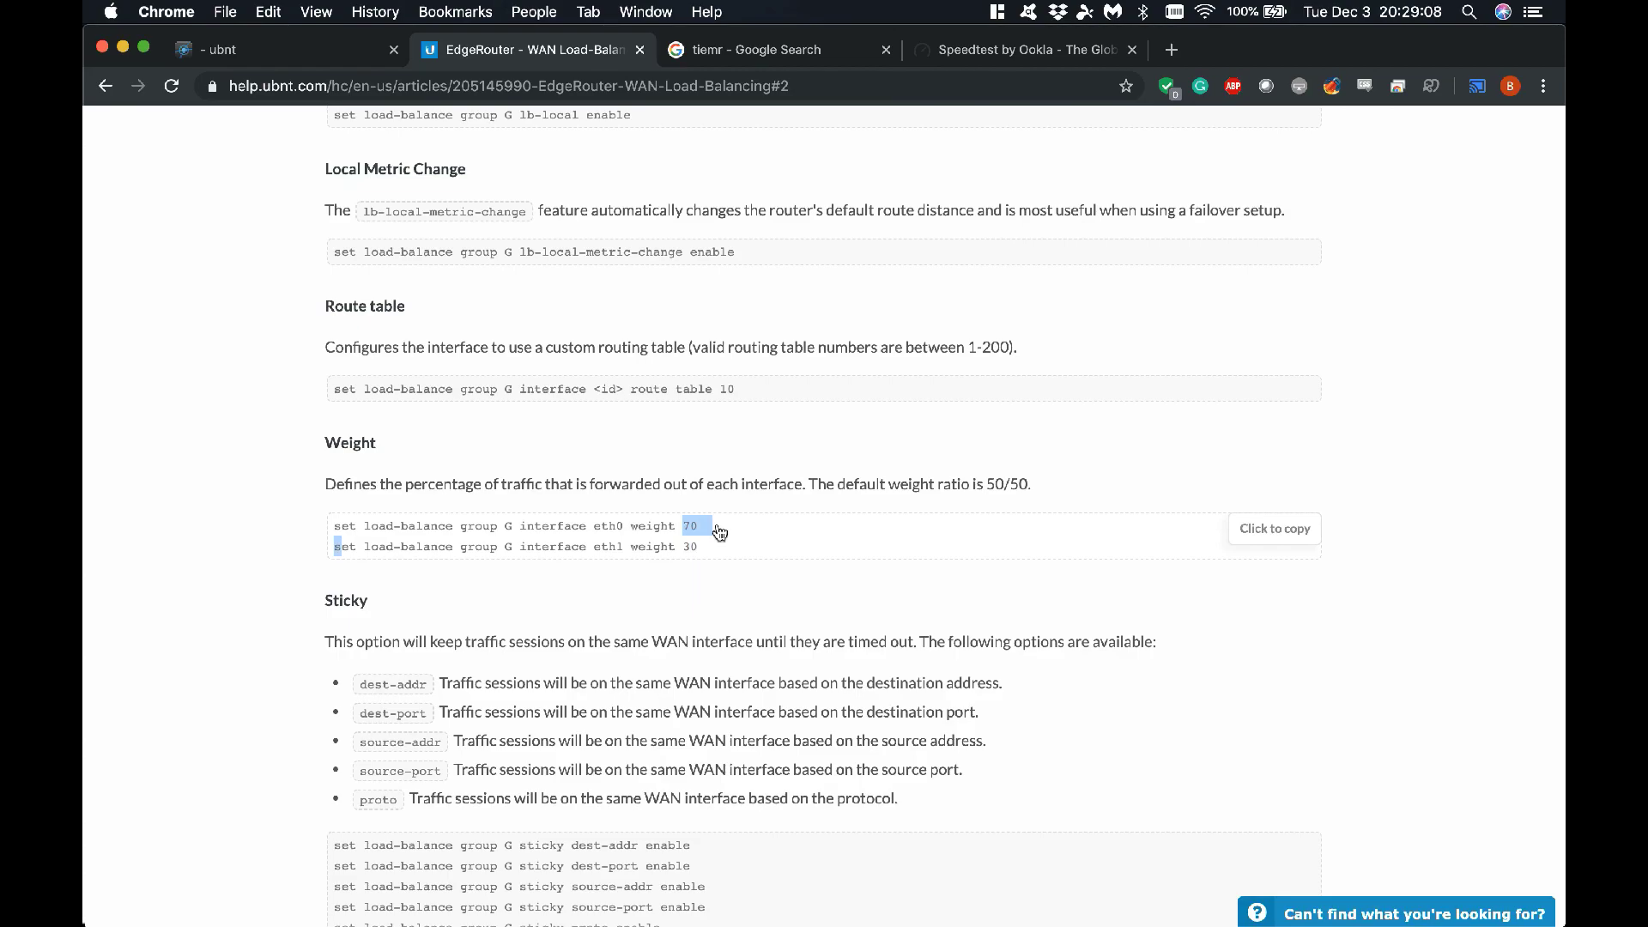
click(687, 550)
Examine the Sticky section, highlighting its description, the list of session options and the dest-addr explanation.
drag(323, 170, 1016, 362)
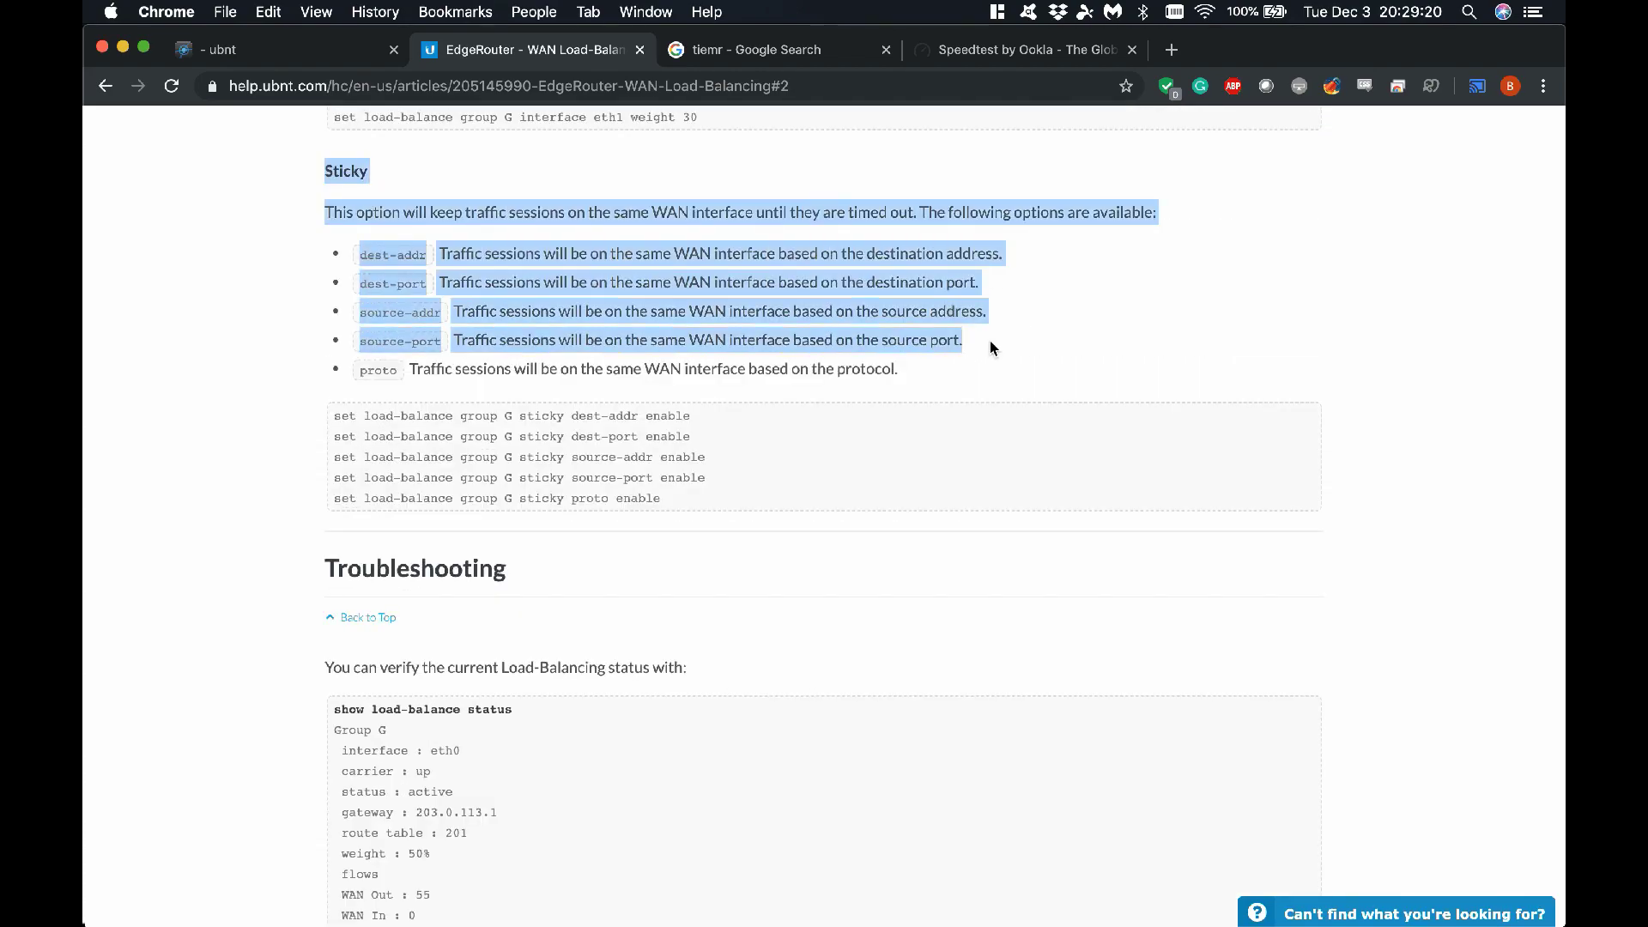
click(1016, 362)
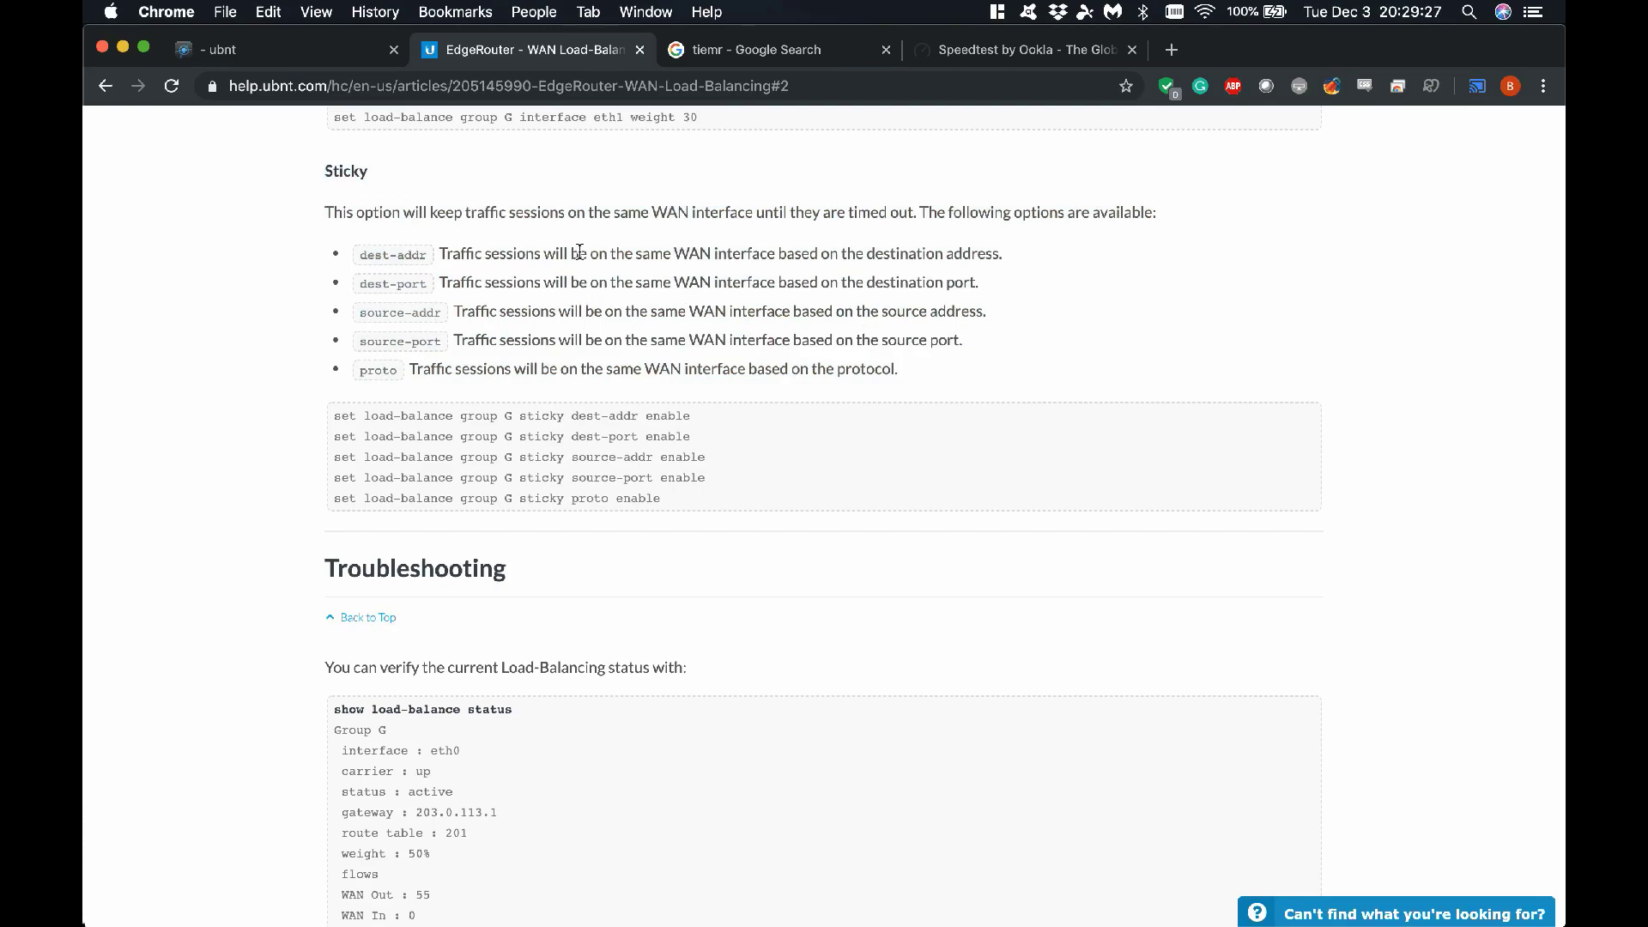
drag(334, 212, 839, 212)
click(690, 212)
click(893, 212)
drag(352, 254, 456, 361)
click(387, 361)
drag(579, 254, 1001, 254)
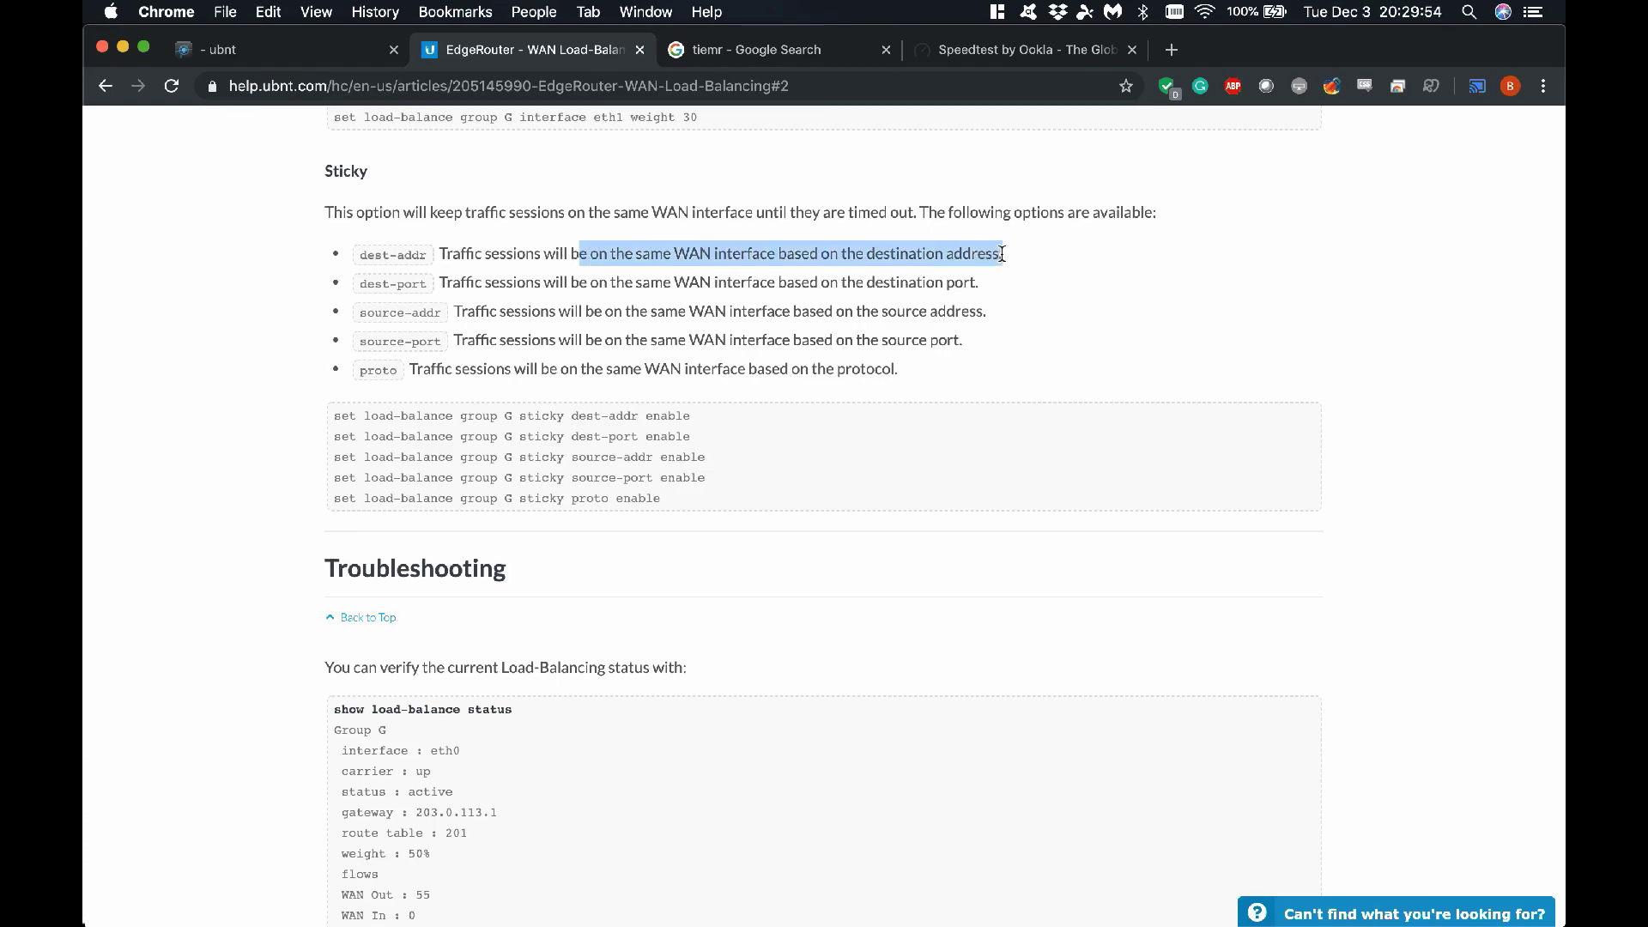
drag(869, 286, 795, 359)
click(795, 361)
Skim the article's Troubleshooting examples and earlier sections, and return to the Route Test commands.
scroll(795, 366, down, 7)
scroll(795, 365, down, 15)
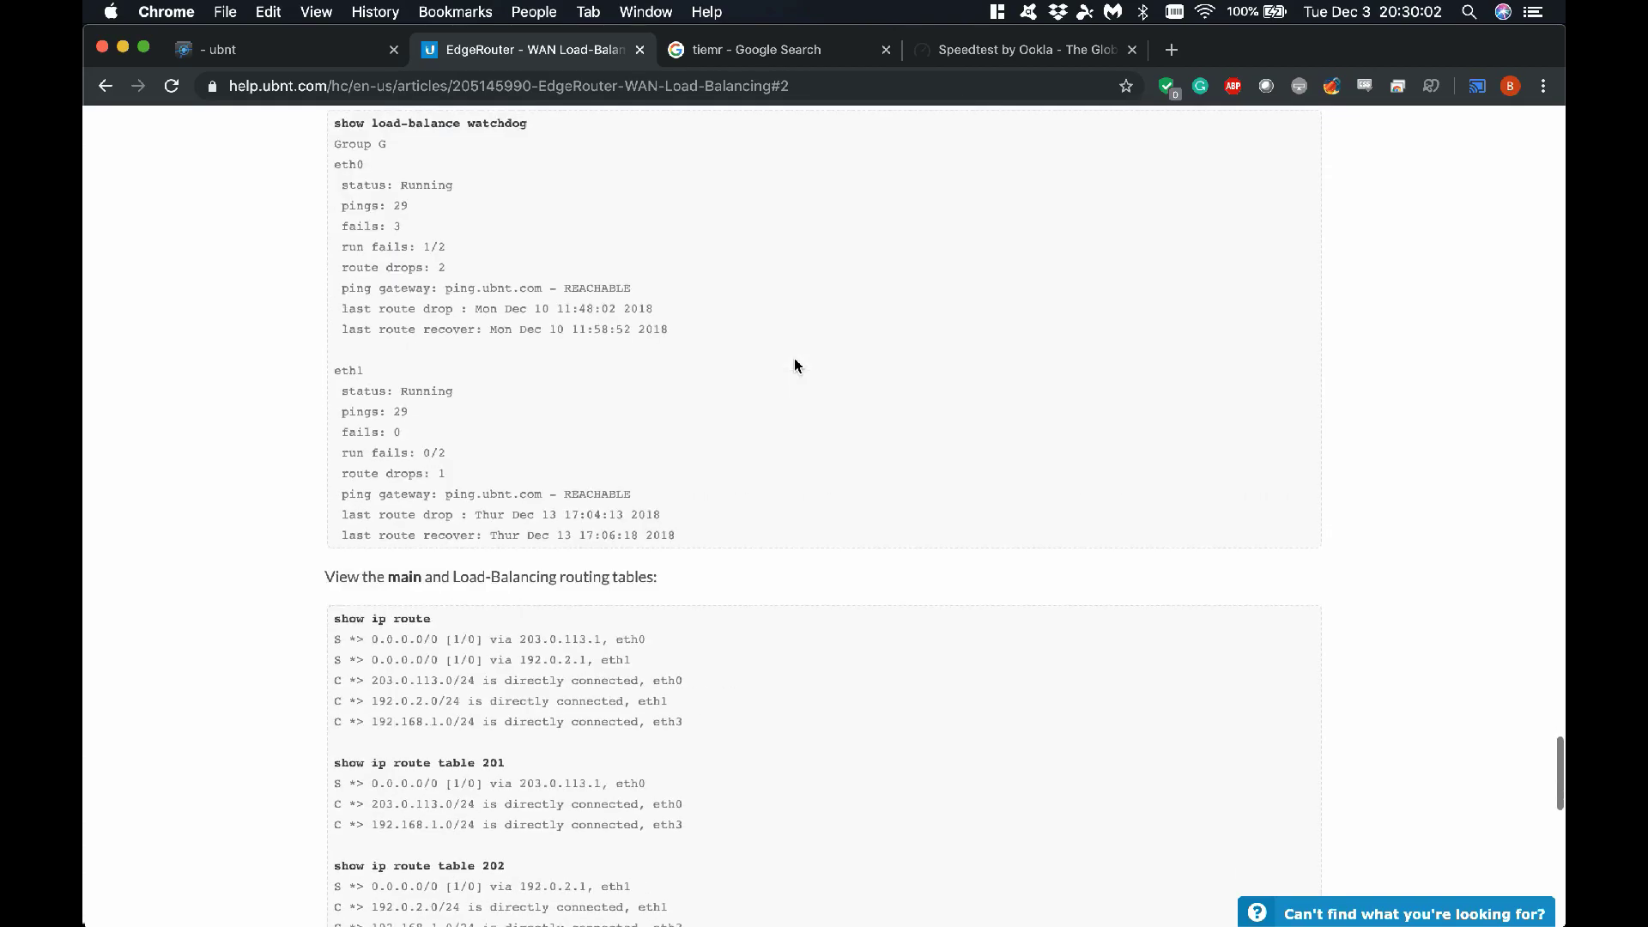
scroll(795, 366, up, 13)
scroll(794, 366, up, 15)
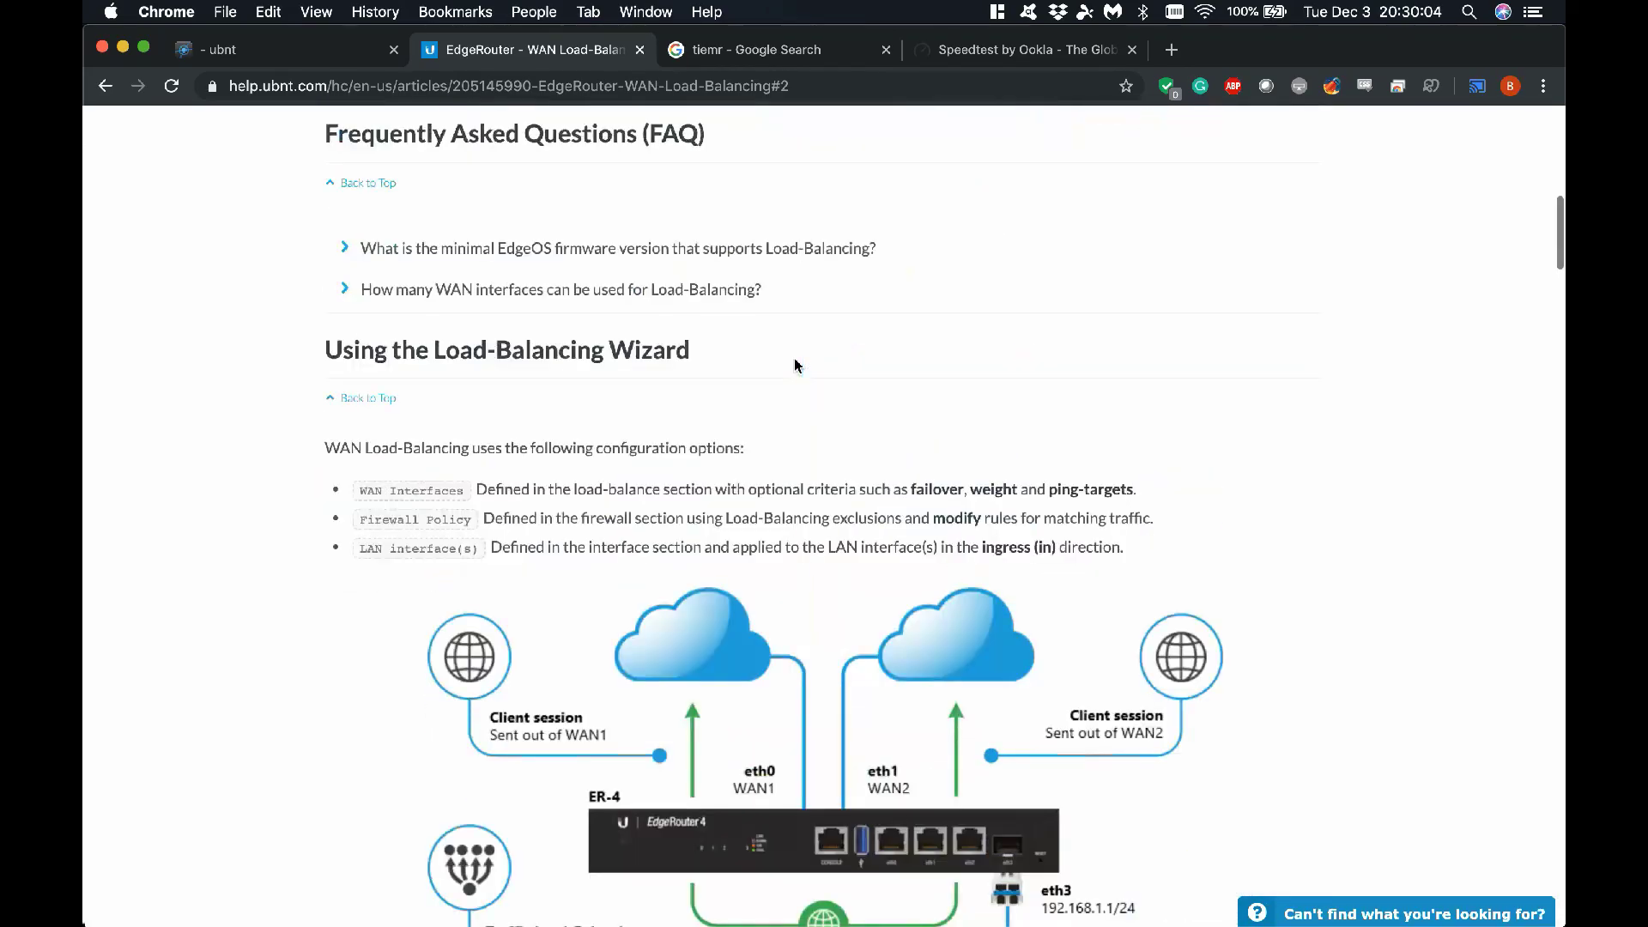
scroll(795, 365, down, 10)
scroll(795, 366, down, 3)
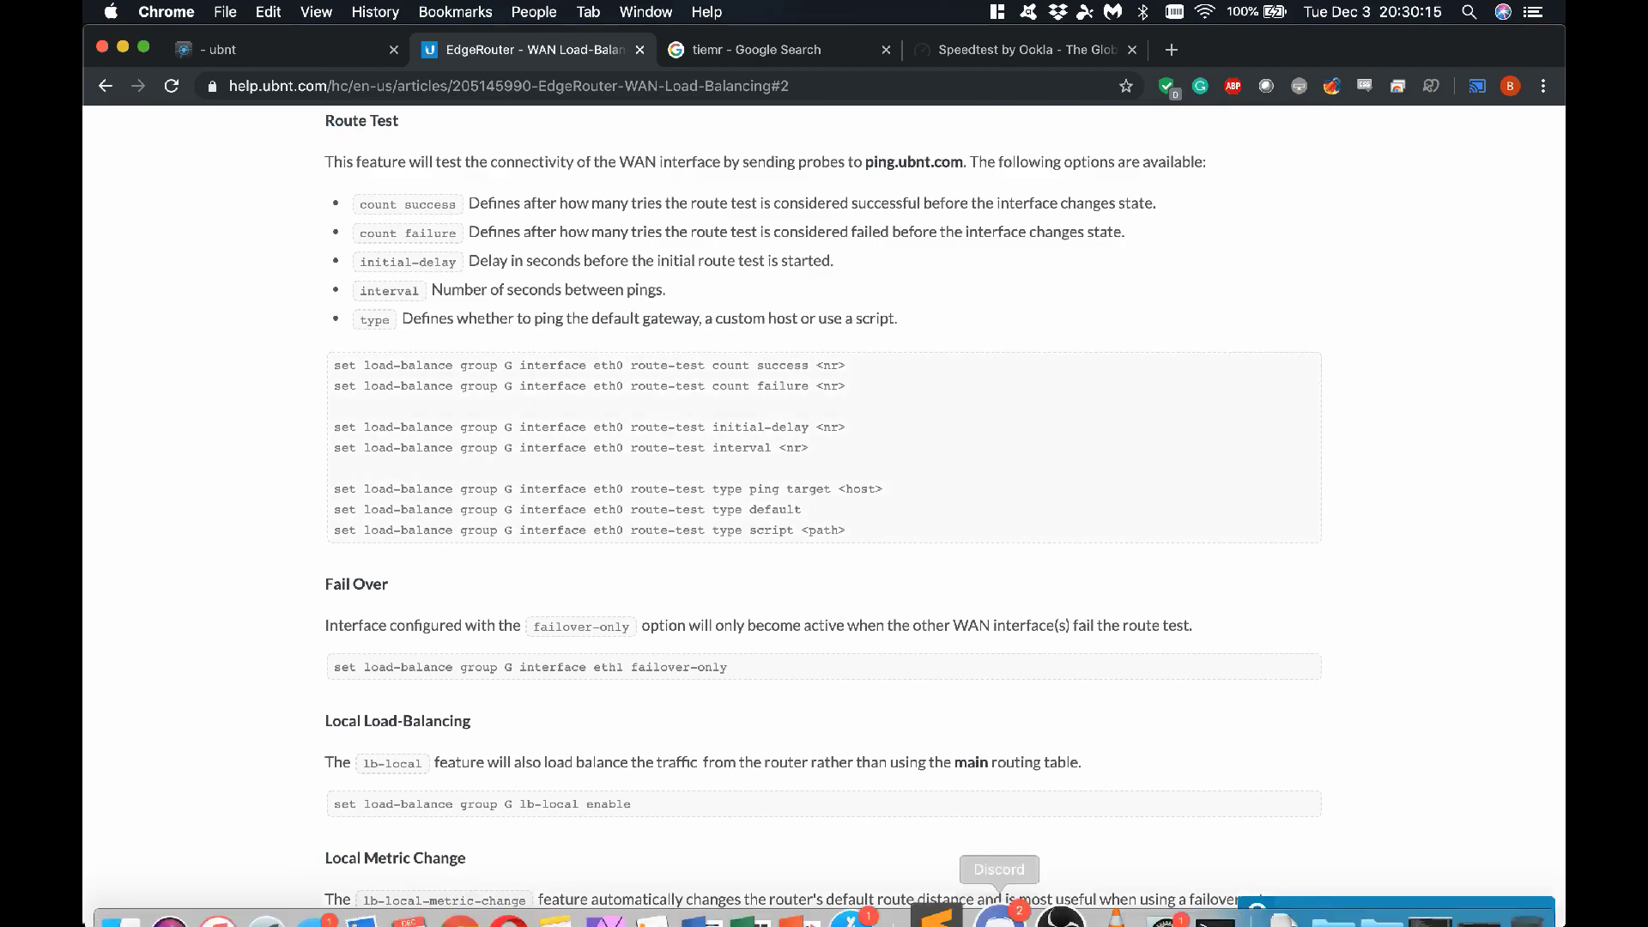
Switch to Terminal and run "show configuration commands" in the router's SSH session.
click(1174, 806)
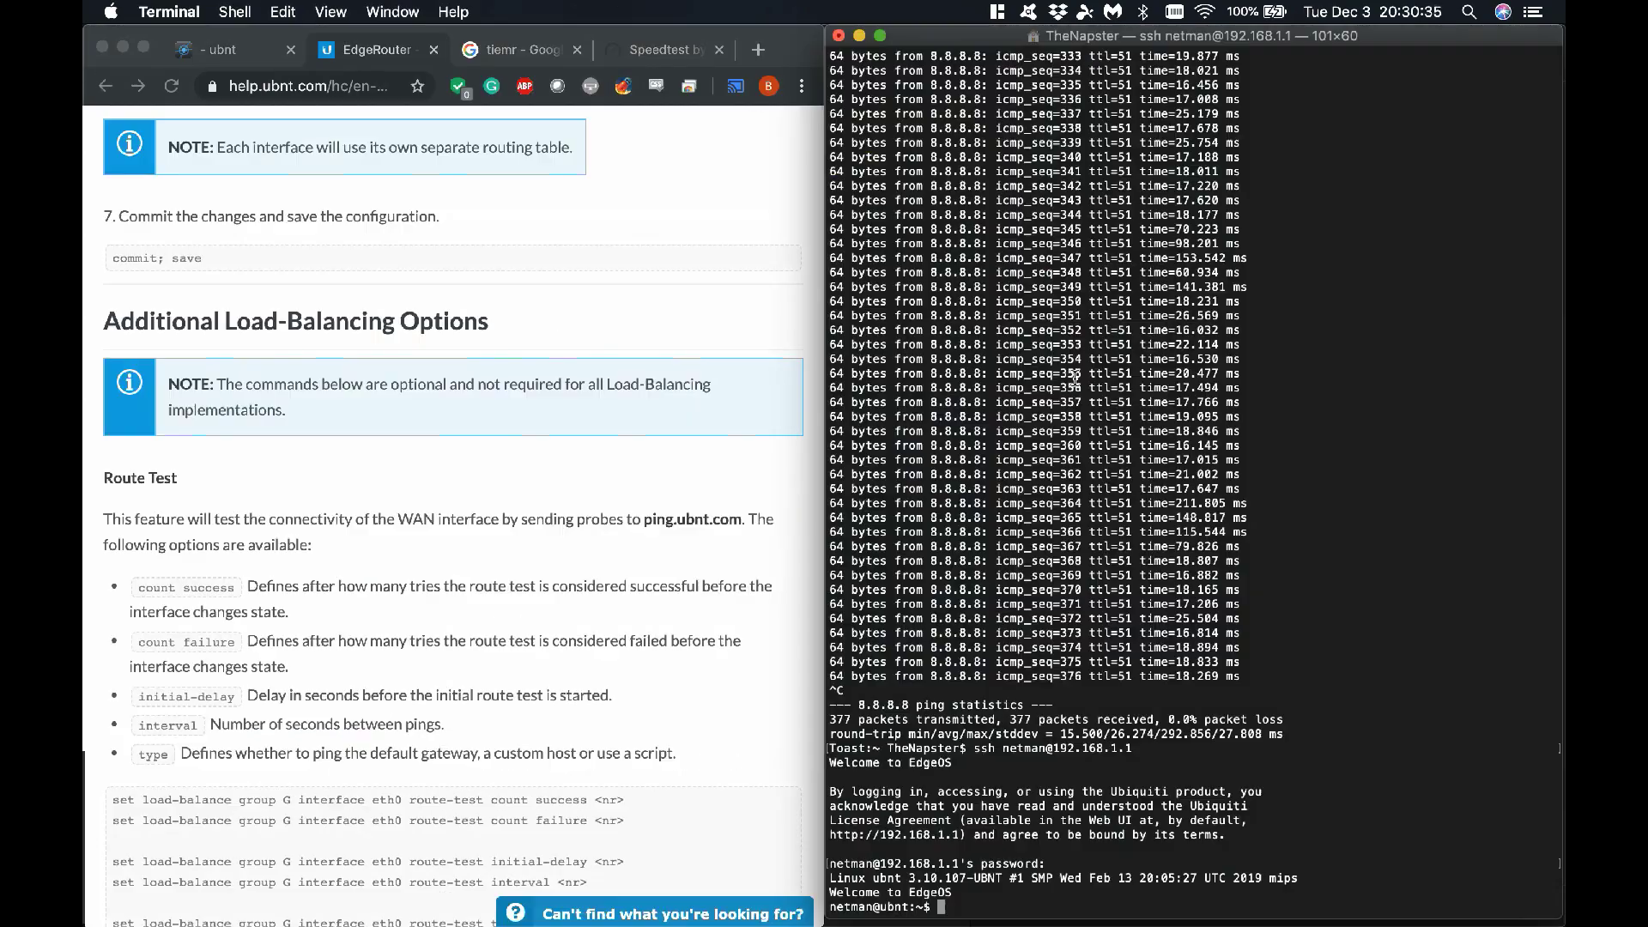
text(show)
text( configuration commands)
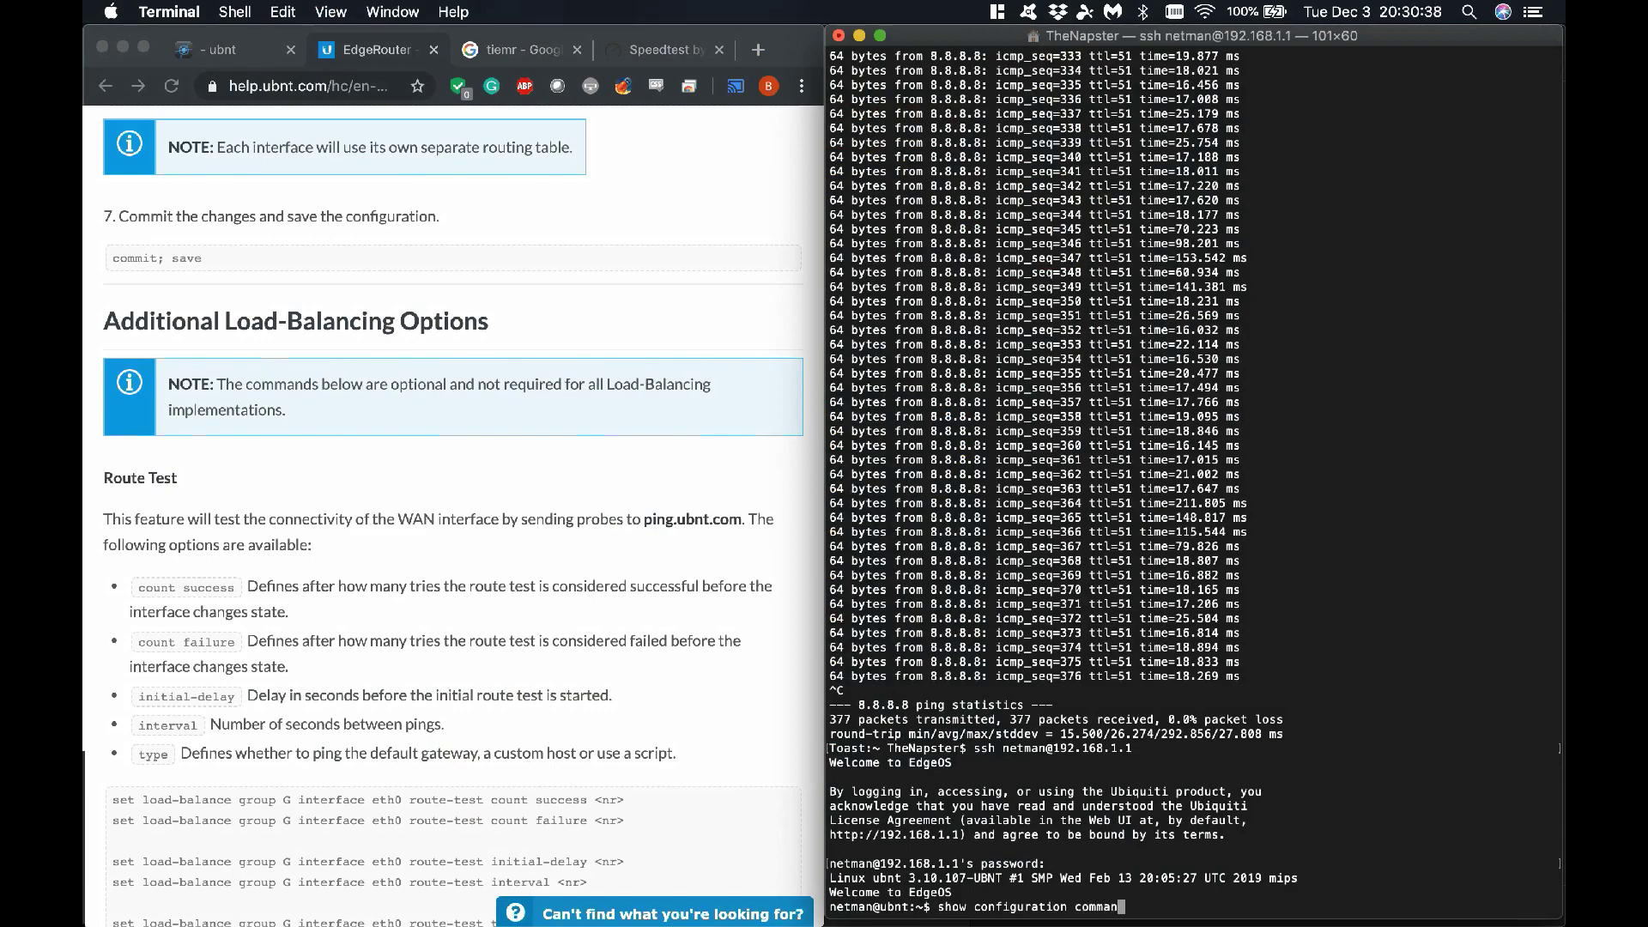
key(Return)
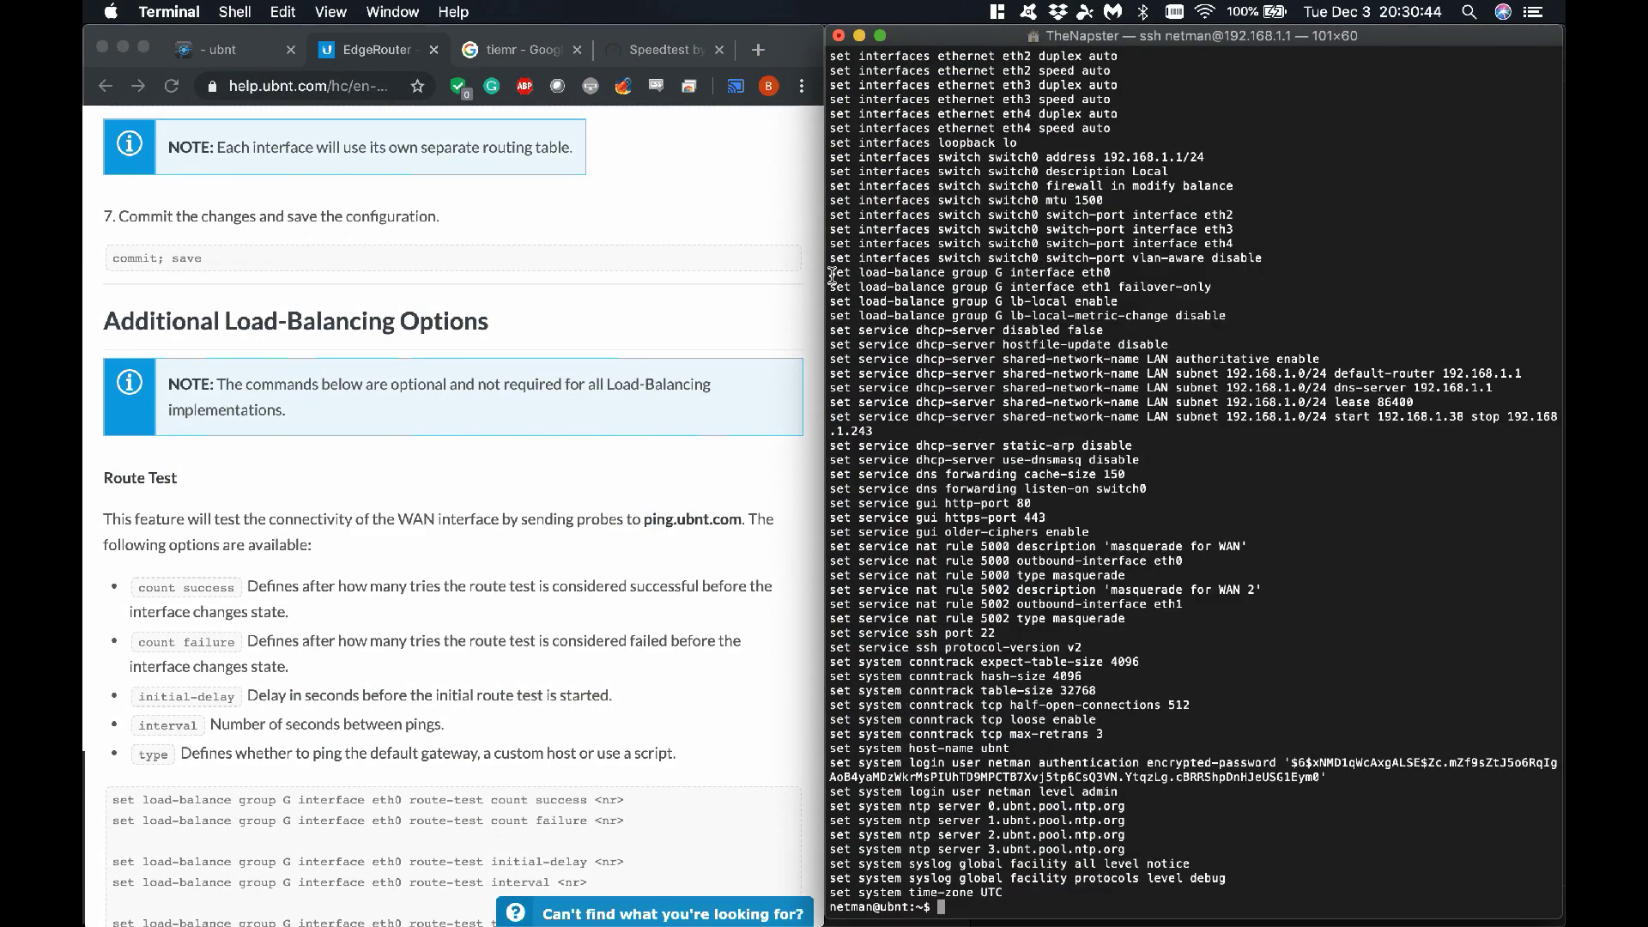
Highlight the load-balance group G lines in the configuration output and compare them with the article's route-test commands.
drag(830, 273, 1312, 319)
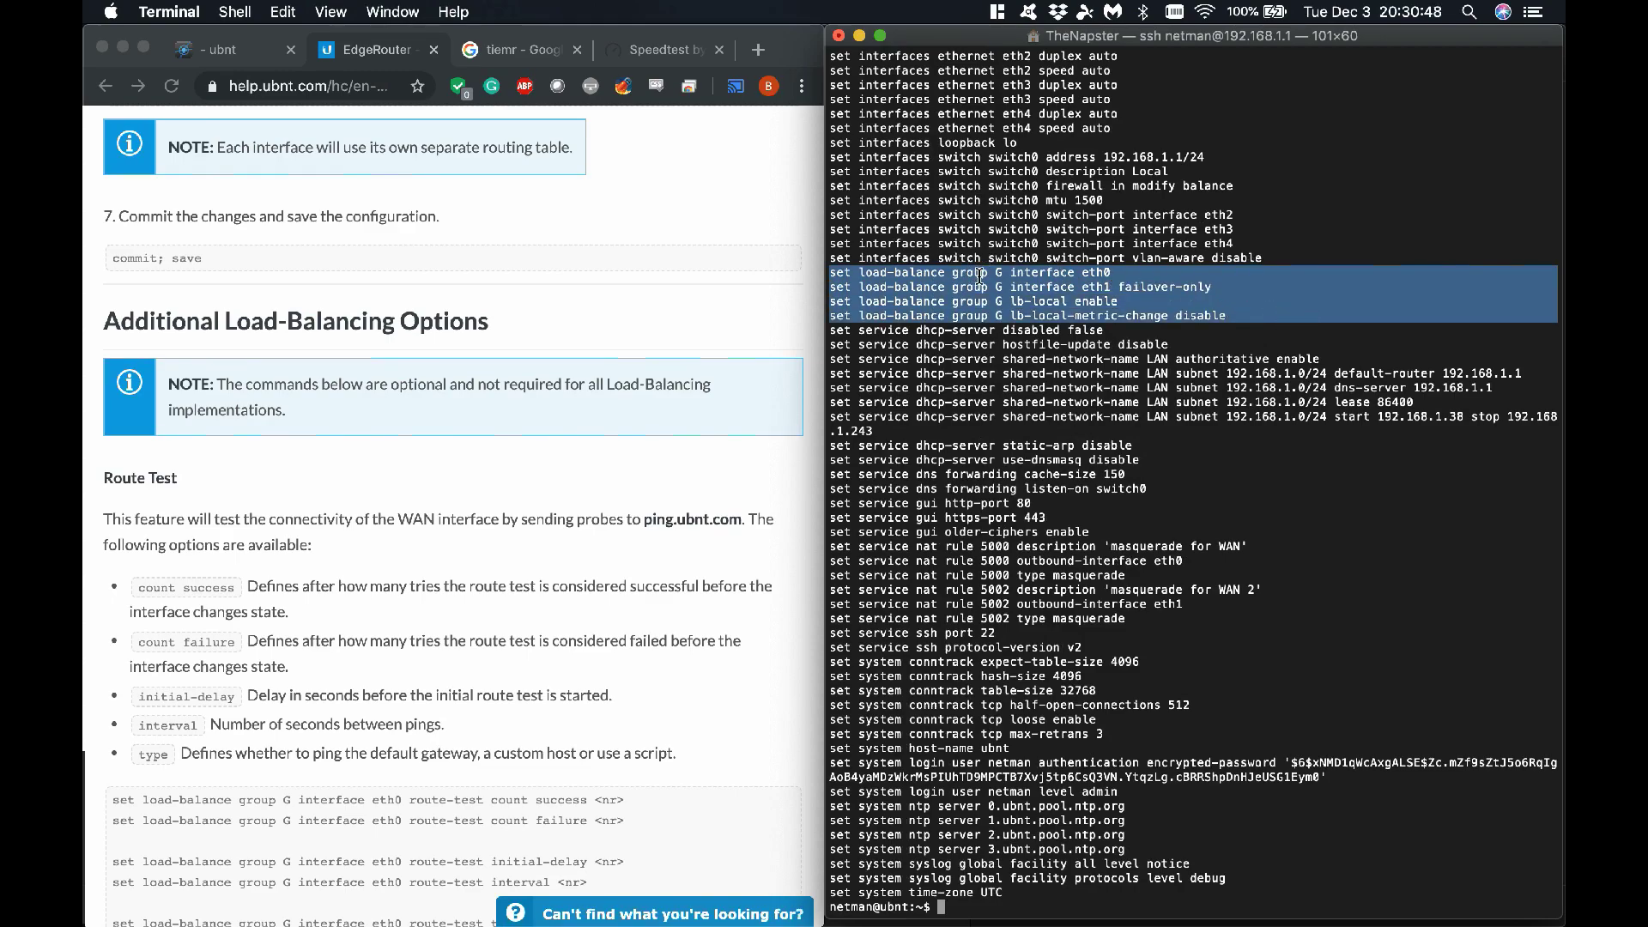
scroll(369, 608, down, 3)
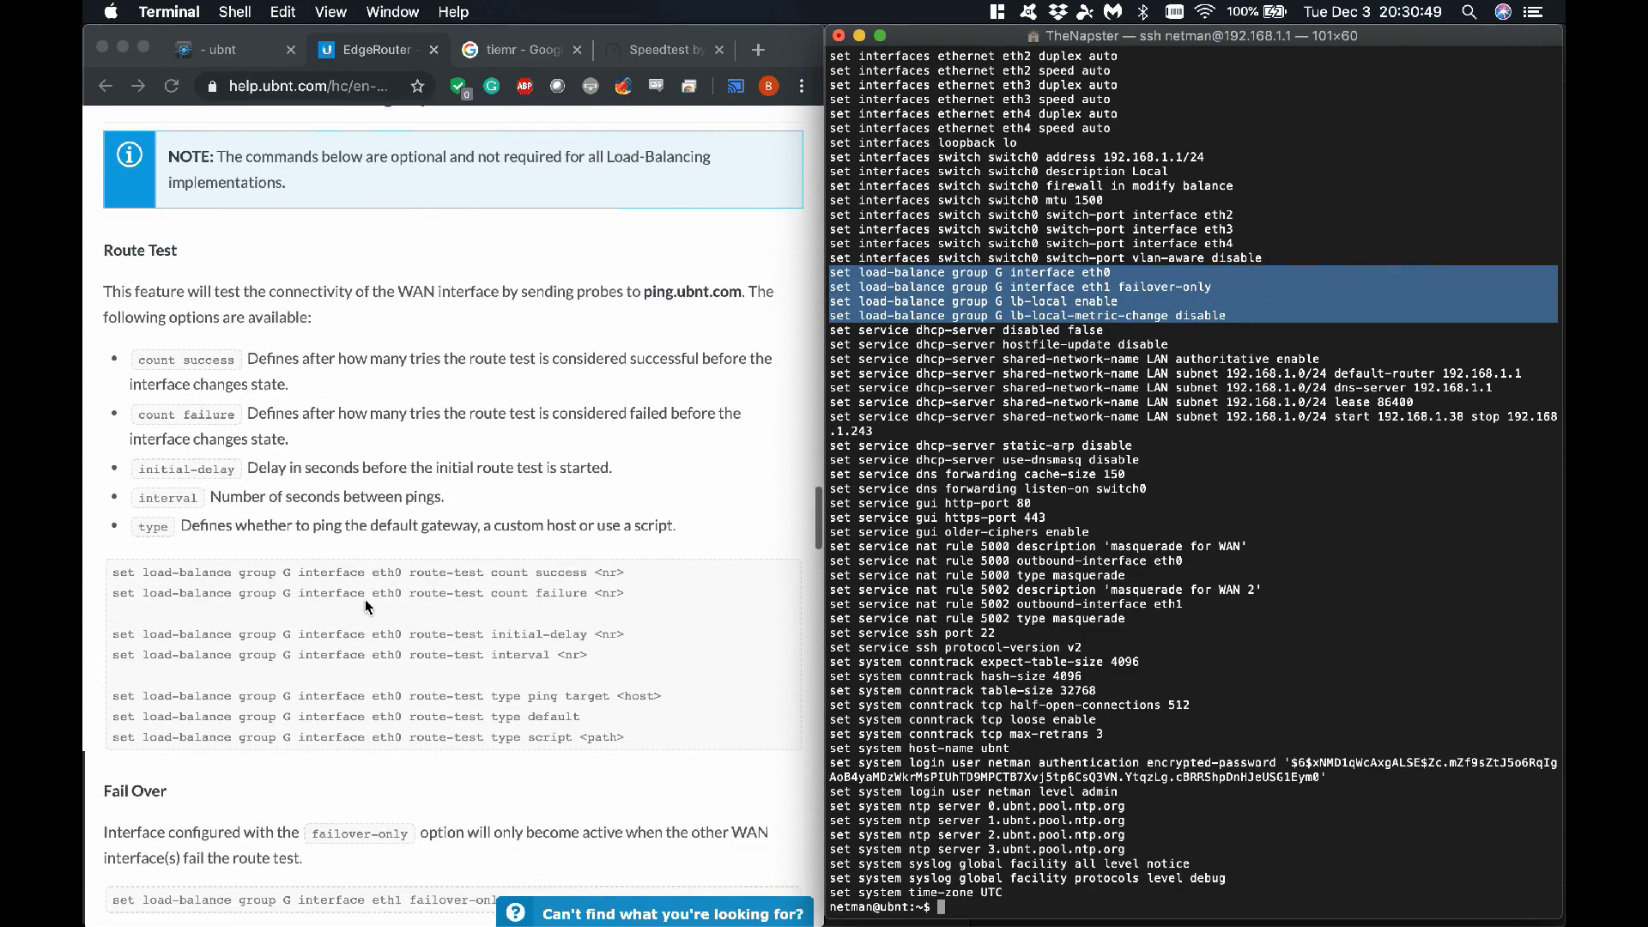
click(252, 570)
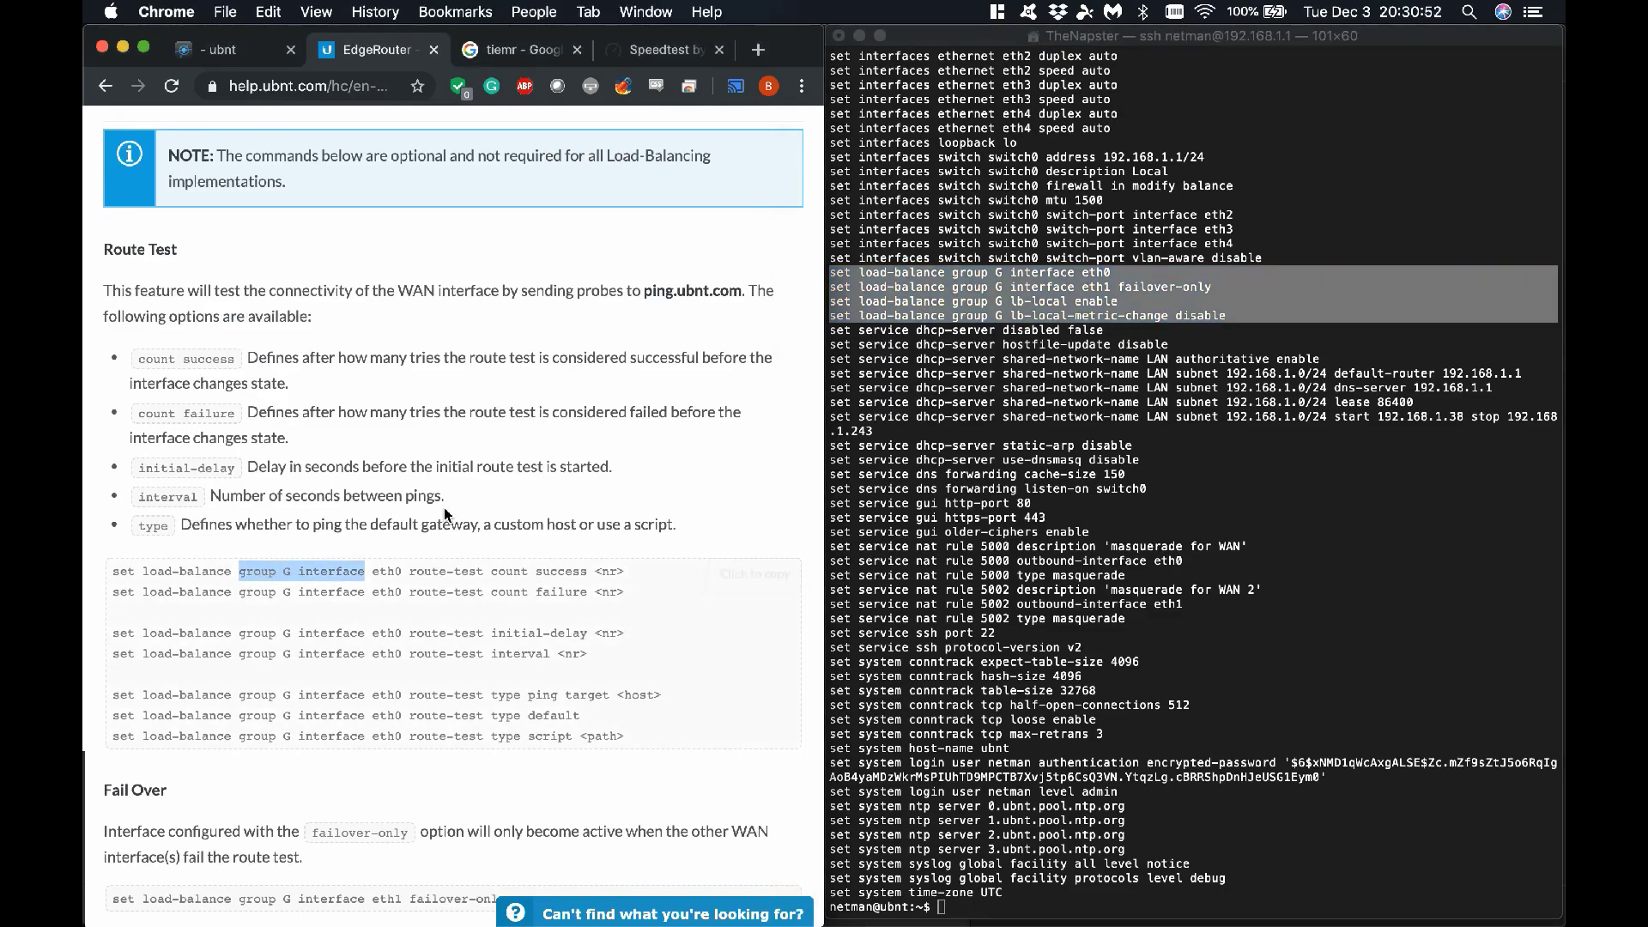
Examine the Terminal's load-balance lines, highlighting failover-only on eth1, lb-local enable and lb-local-metric-change disable.
click(949, 329)
drag(1082, 272, 1221, 284)
click(1115, 286)
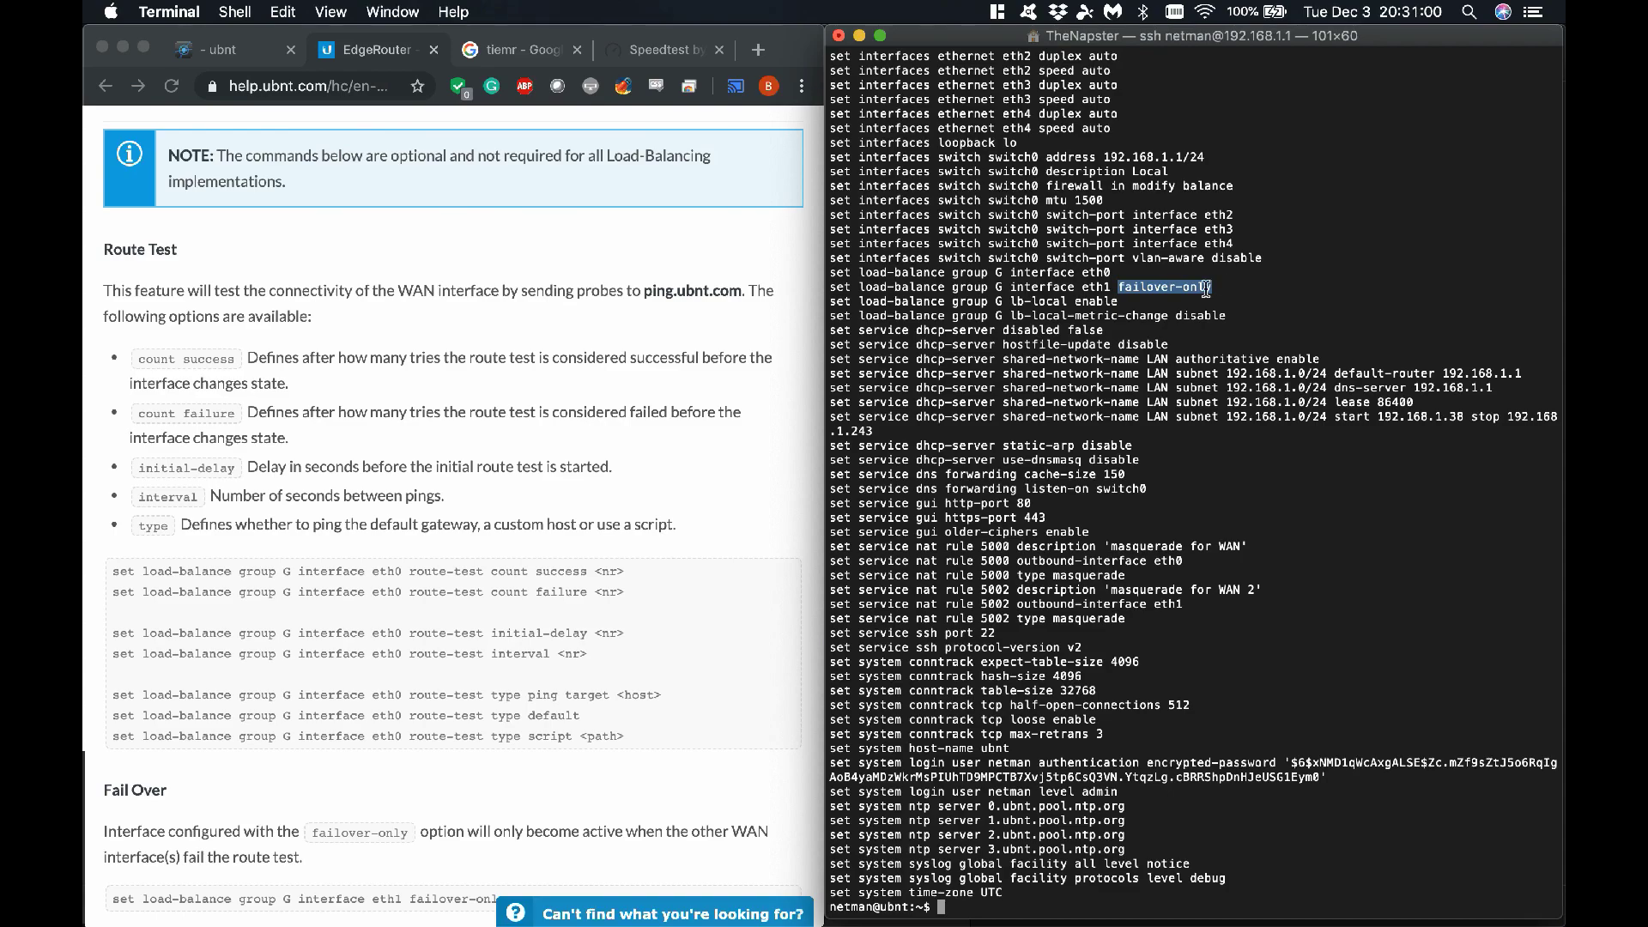
click(1001, 301)
drag(1011, 301, 1146, 304)
drag(1001, 316, 1263, 317)
click(1253, 301)
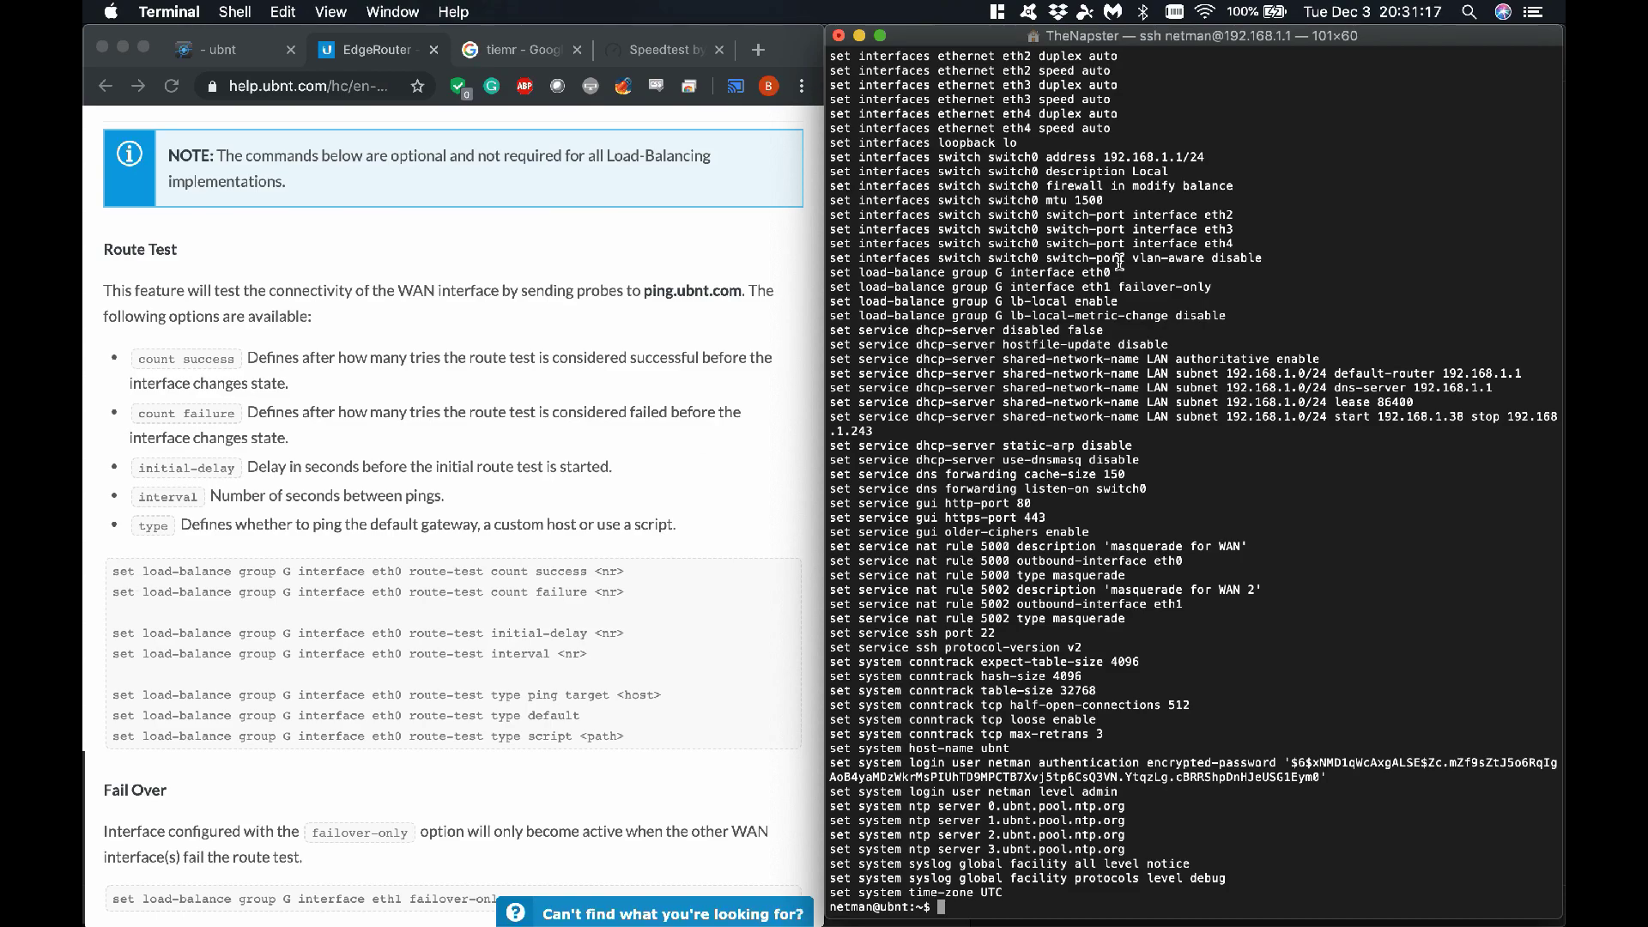
drag(830, 272, 1251, 316)
click(1251, 316)
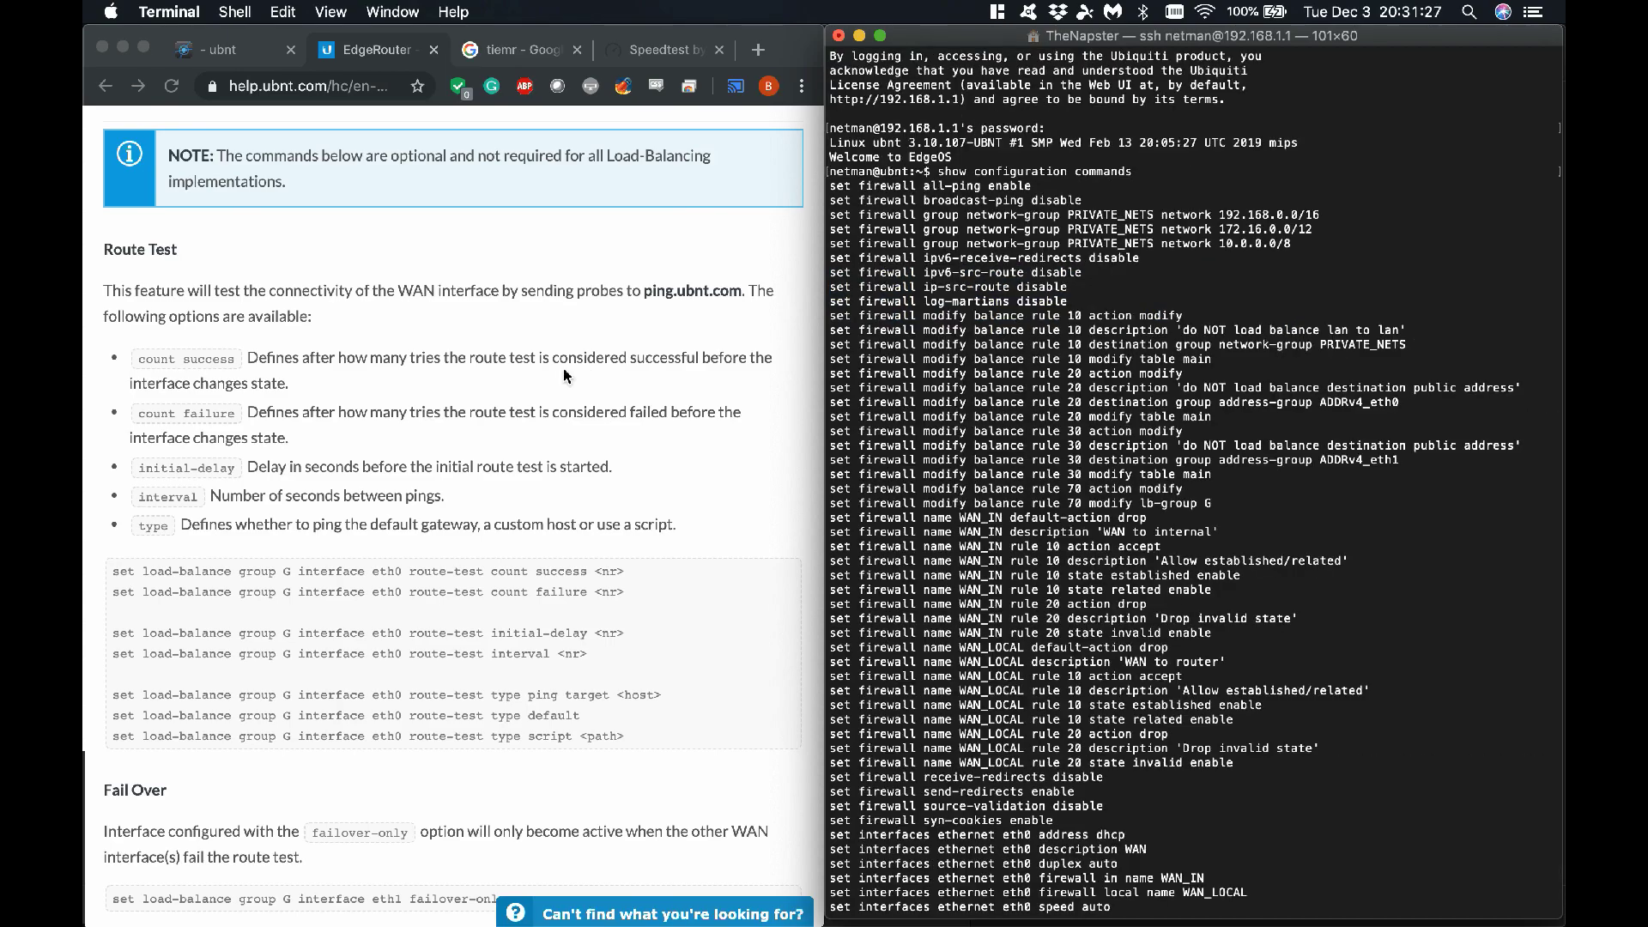
Bring up the article's CLI firewall steps and highlight the firewall modify balance, WAN_IN and WAN_LOCAL rules in the Terminal output.
scroll(564, 375, up, 15)
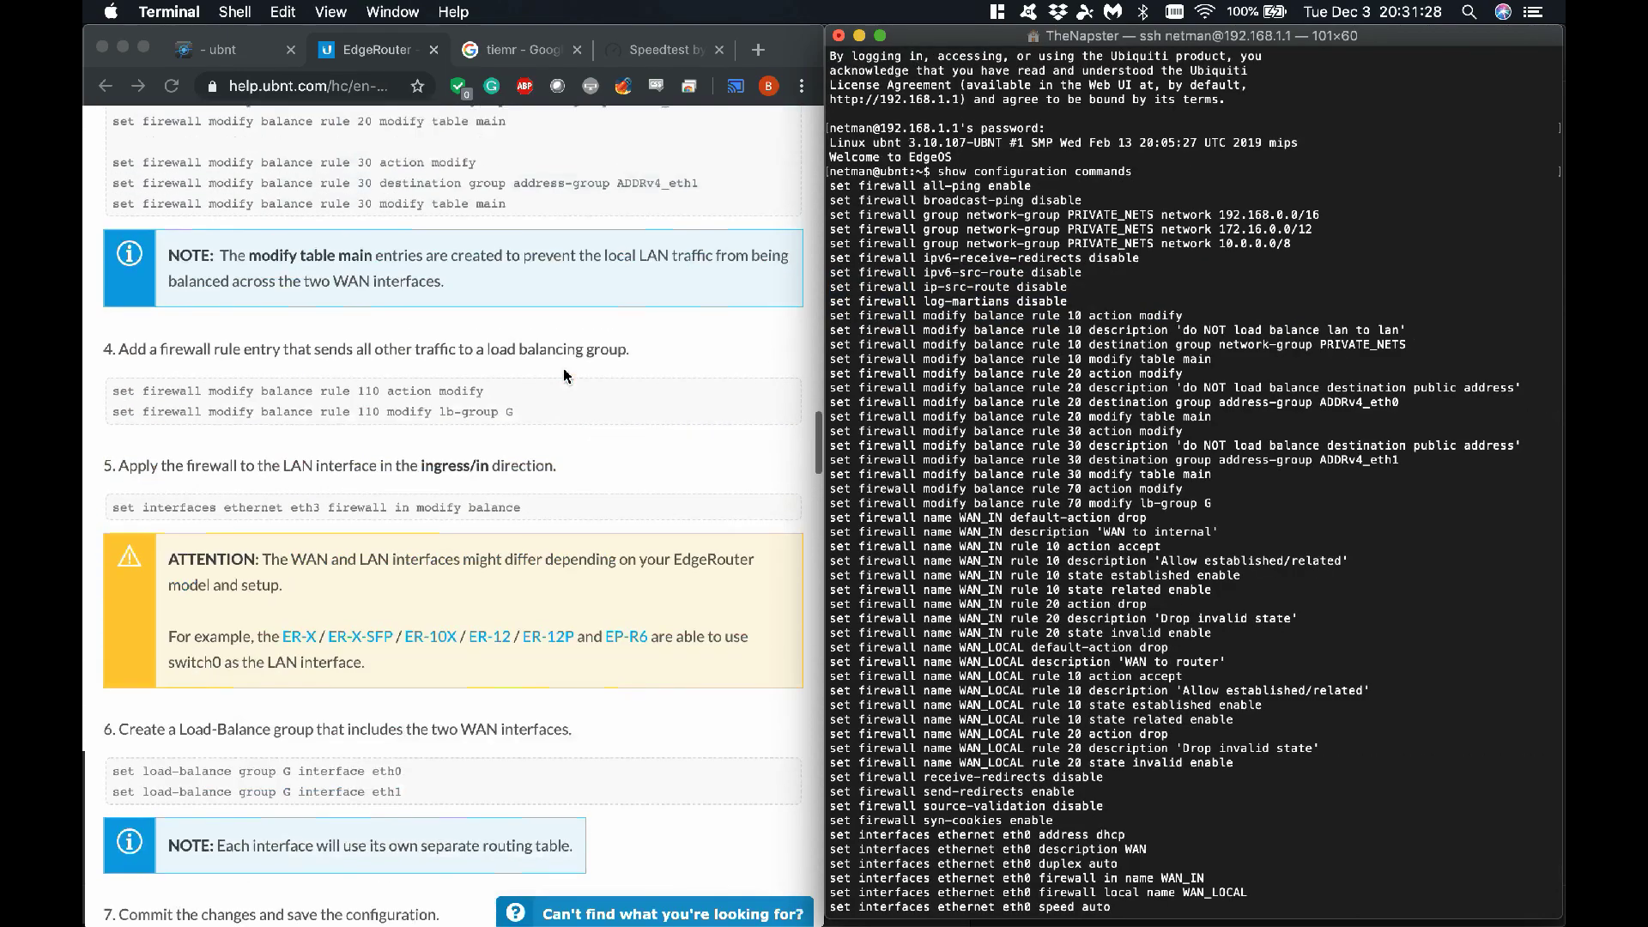
scroll(564, 375, up, 5)
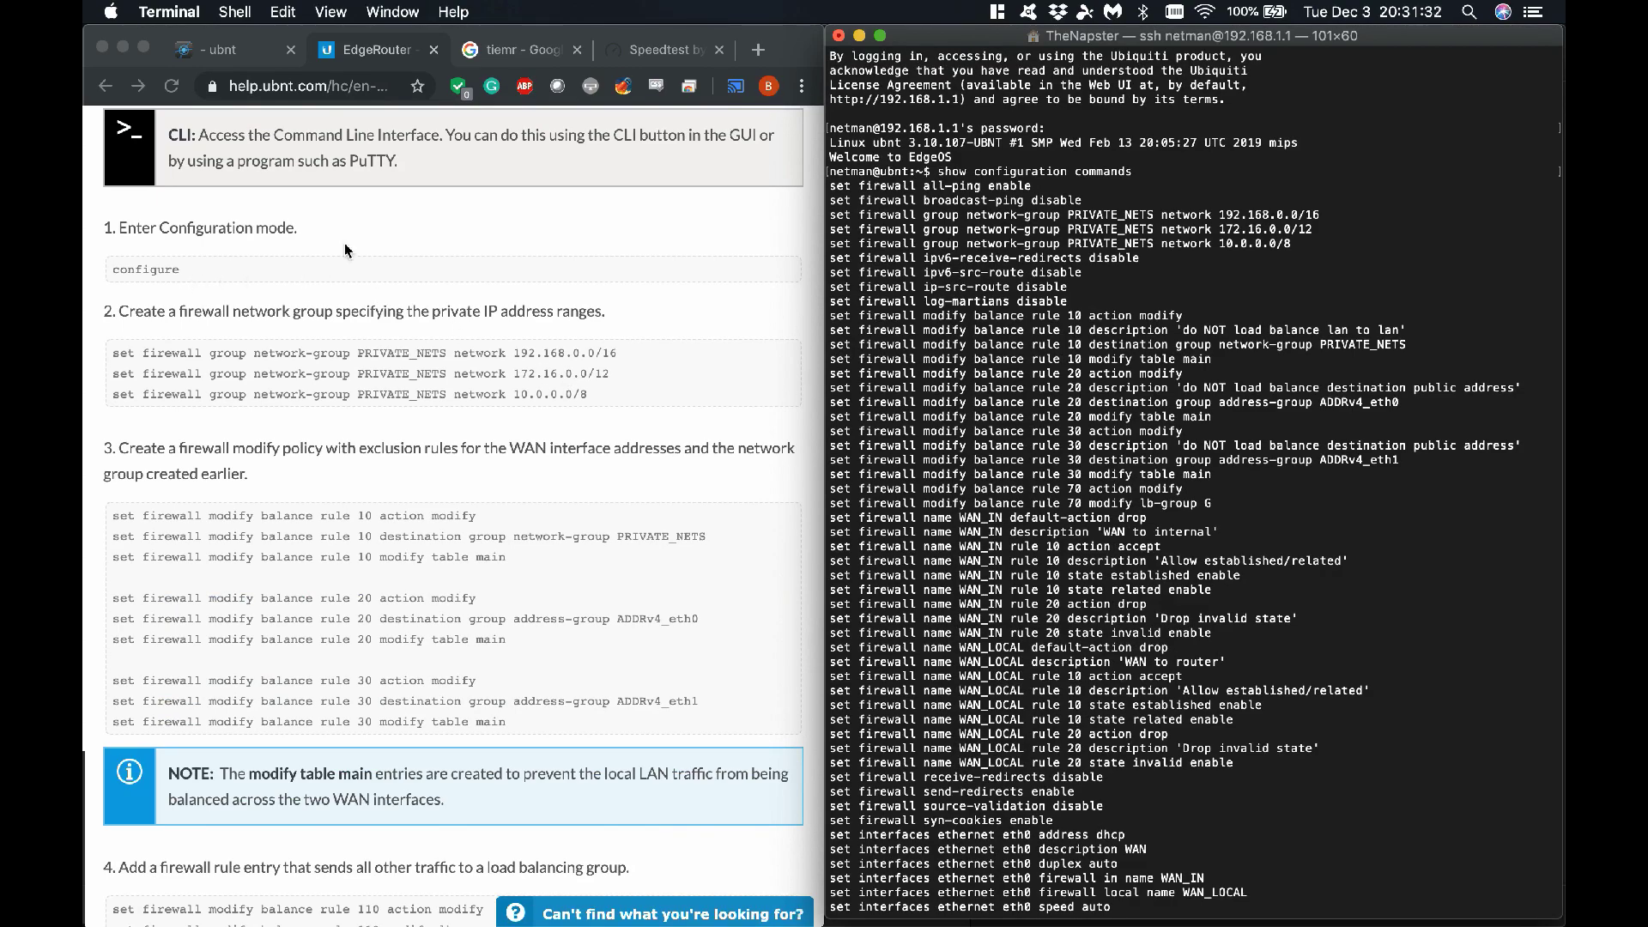
drag(845, 344, 1392, 765)
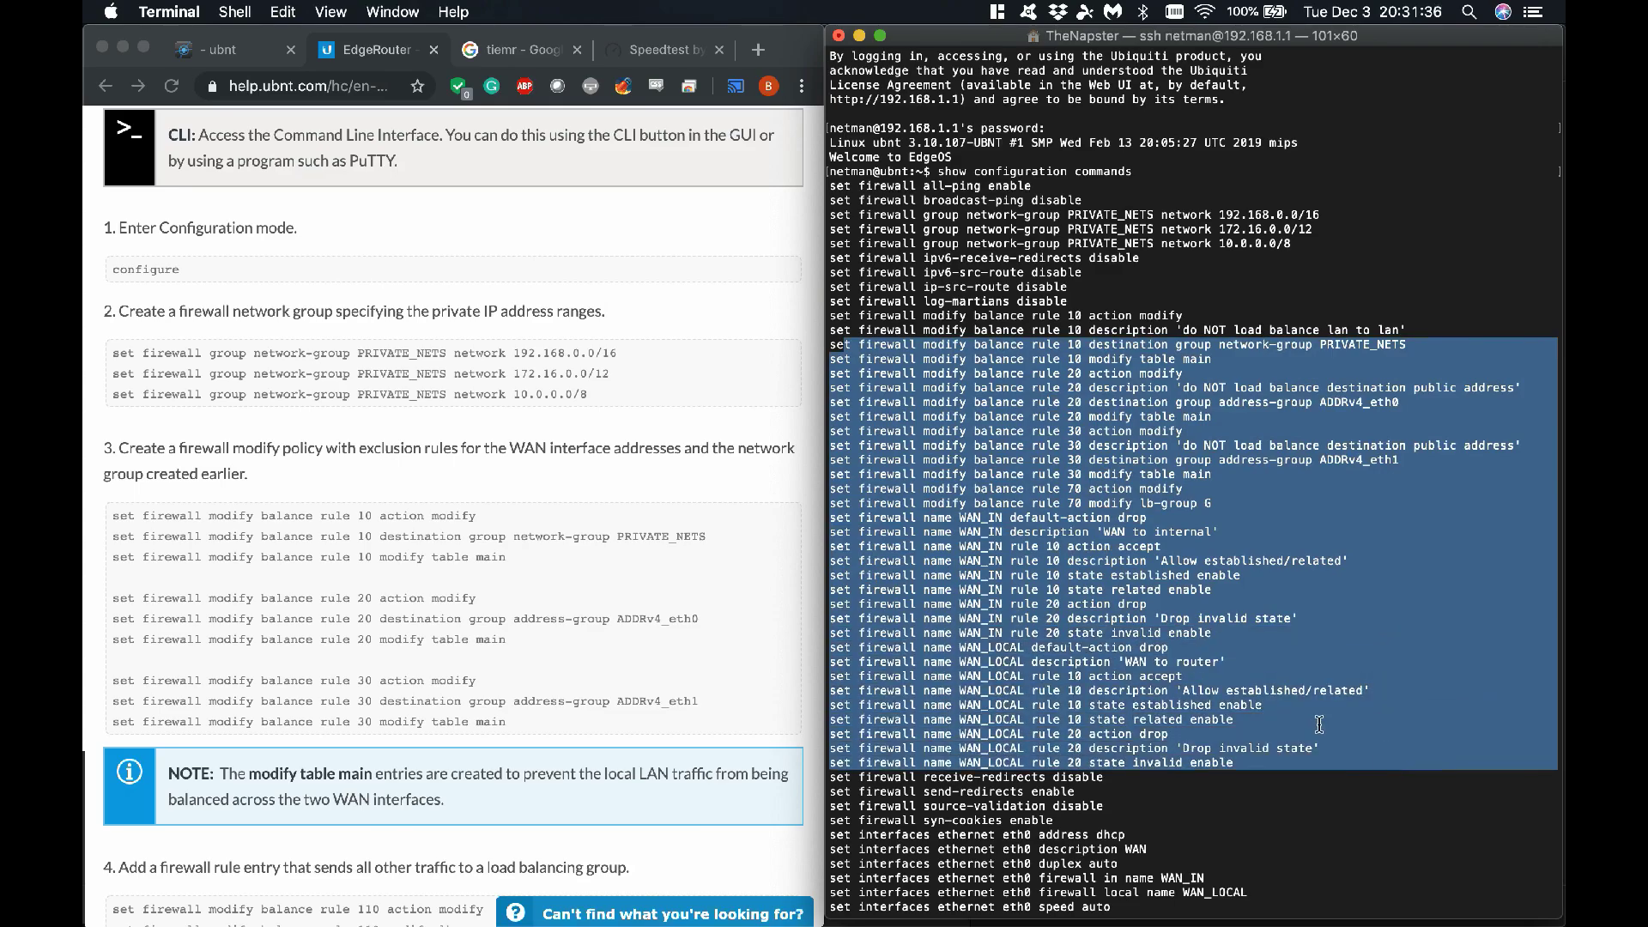
Examine the article's remaining CLI load-balancing steps and its route-test, failover and local load-balancing options beside the Terminal configuration output.
click(1136, 641)
scroll(347, 559, down, 1)
scroll(347, 559, up, 1)
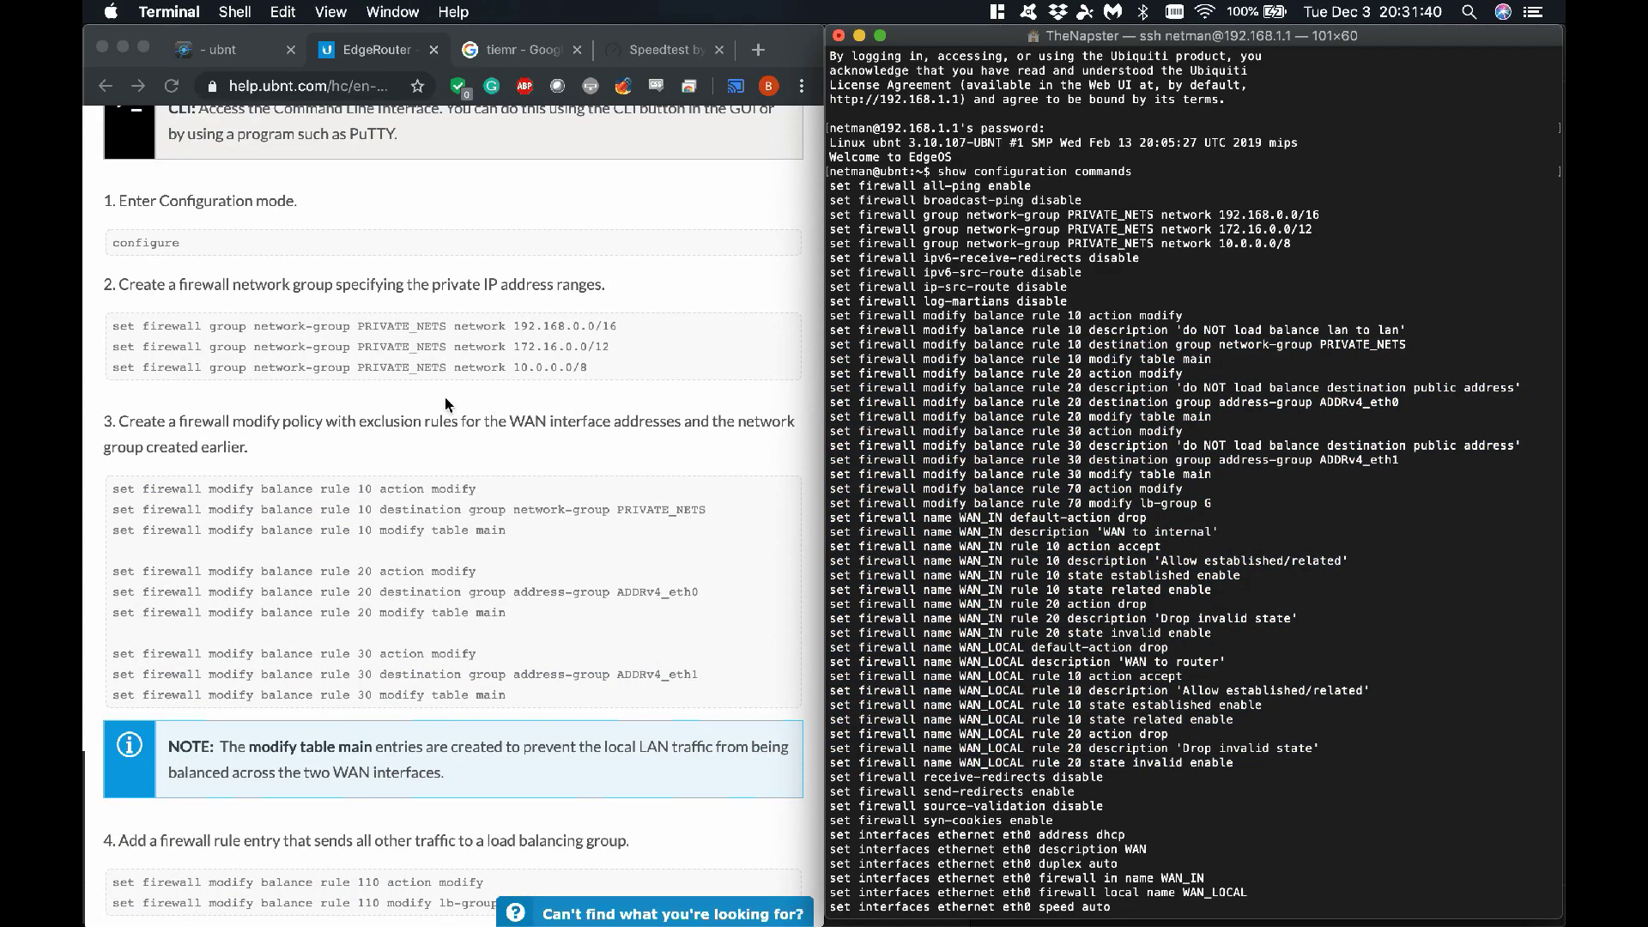
scroll(444, 396, down, 8)
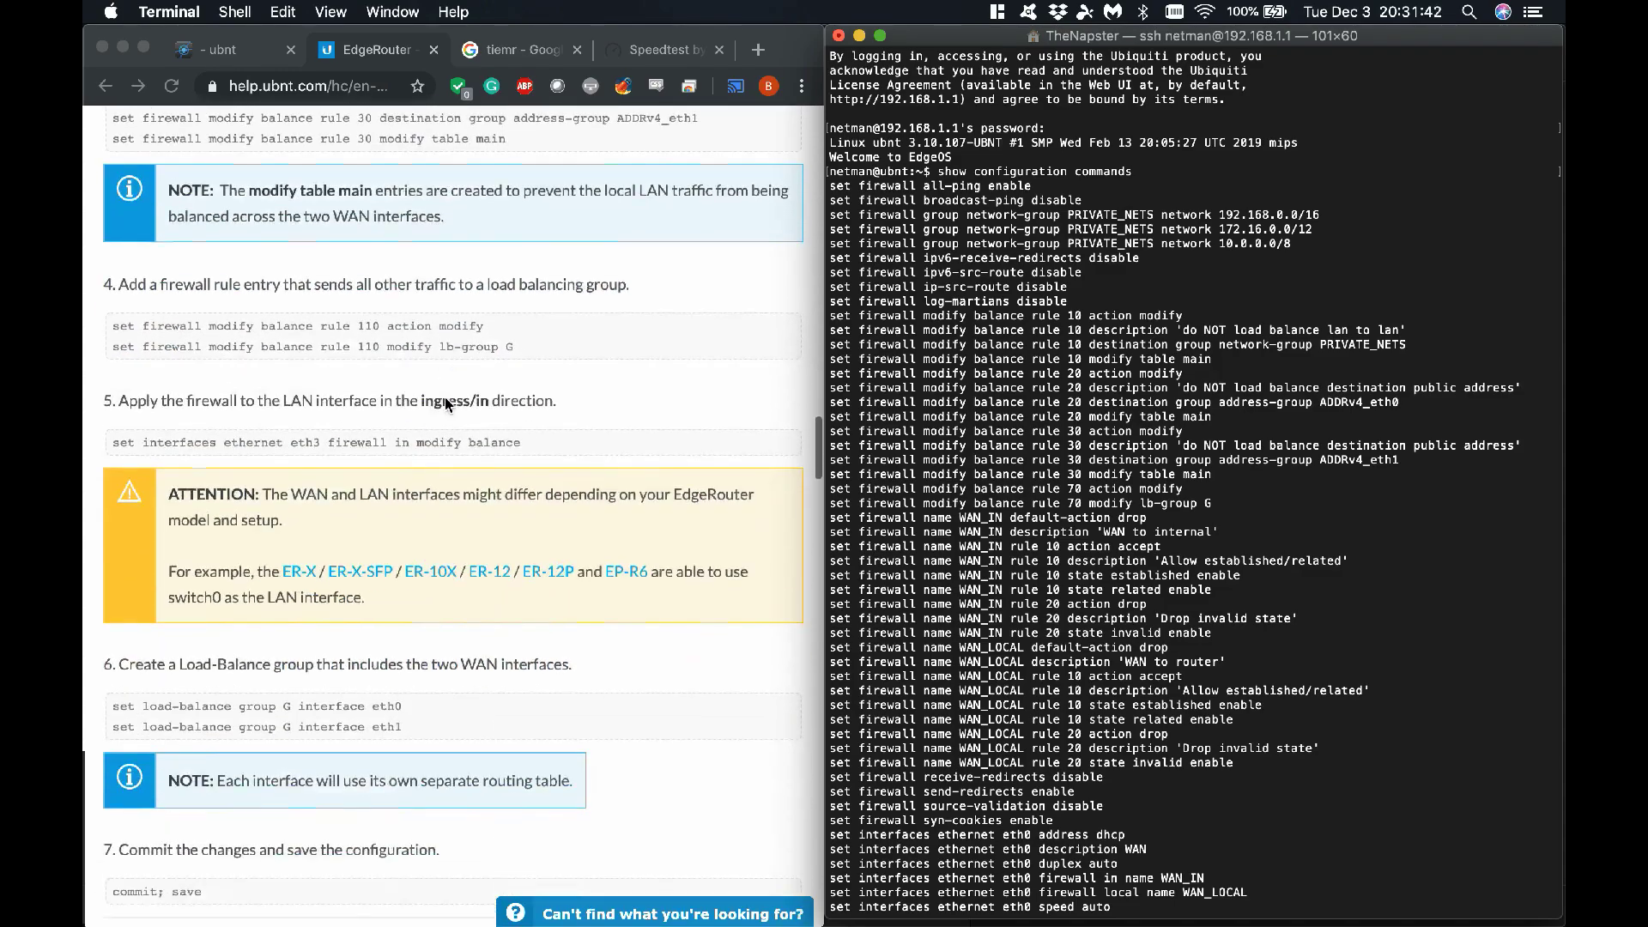
scroll(445, 397, down, 2)
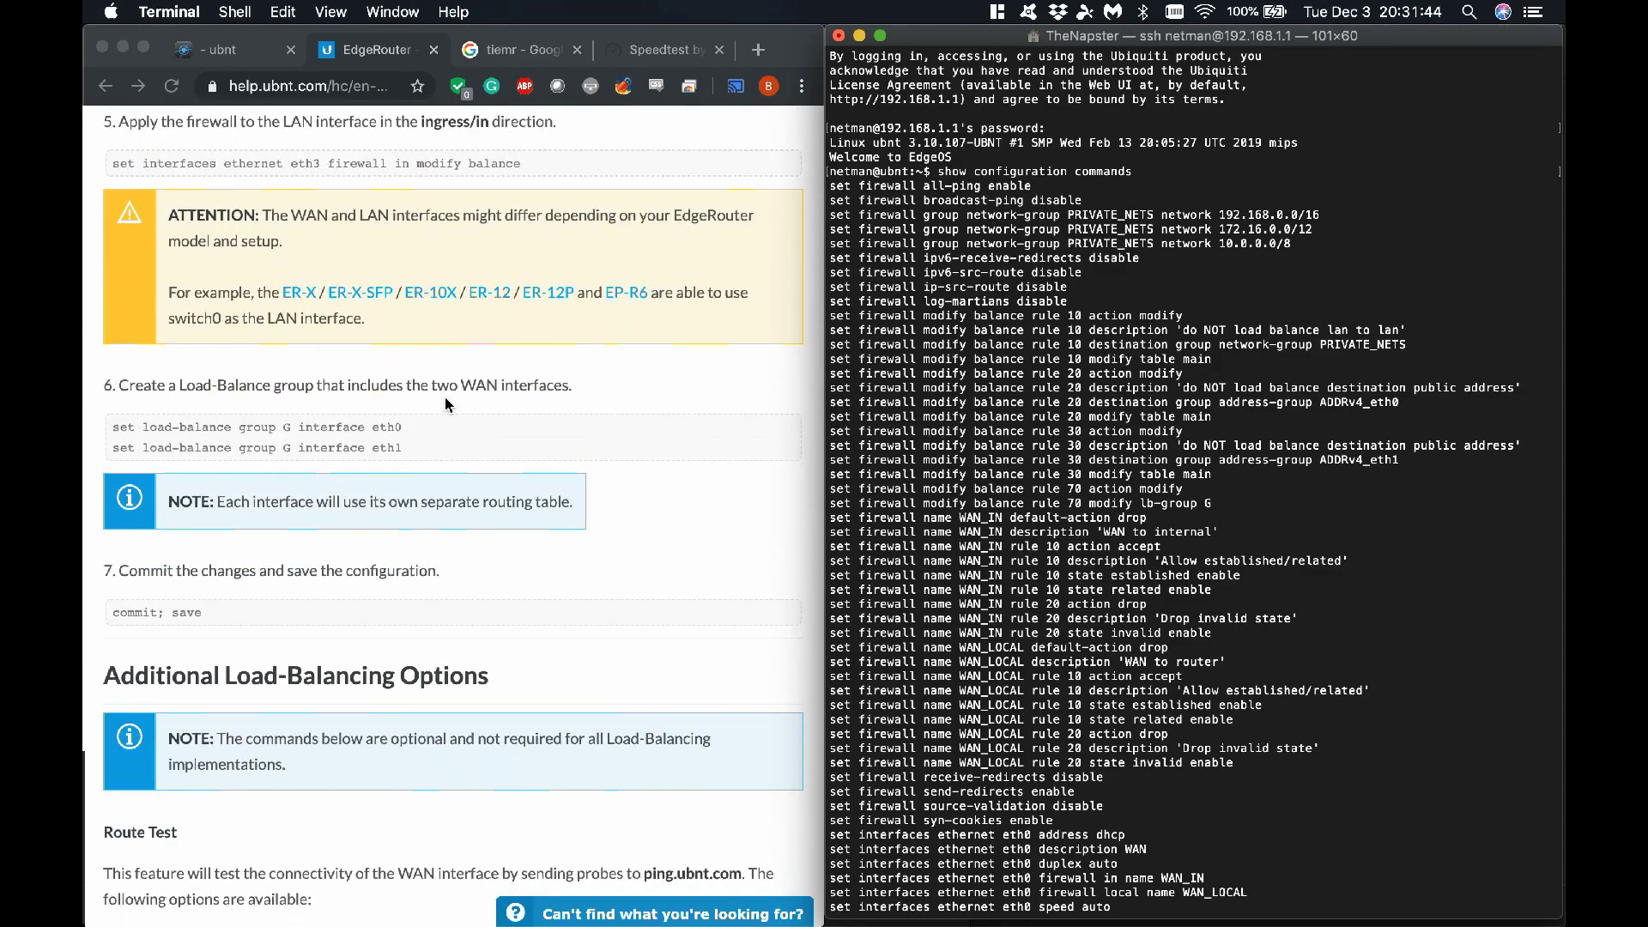
scroll(445, 396, down, 8)
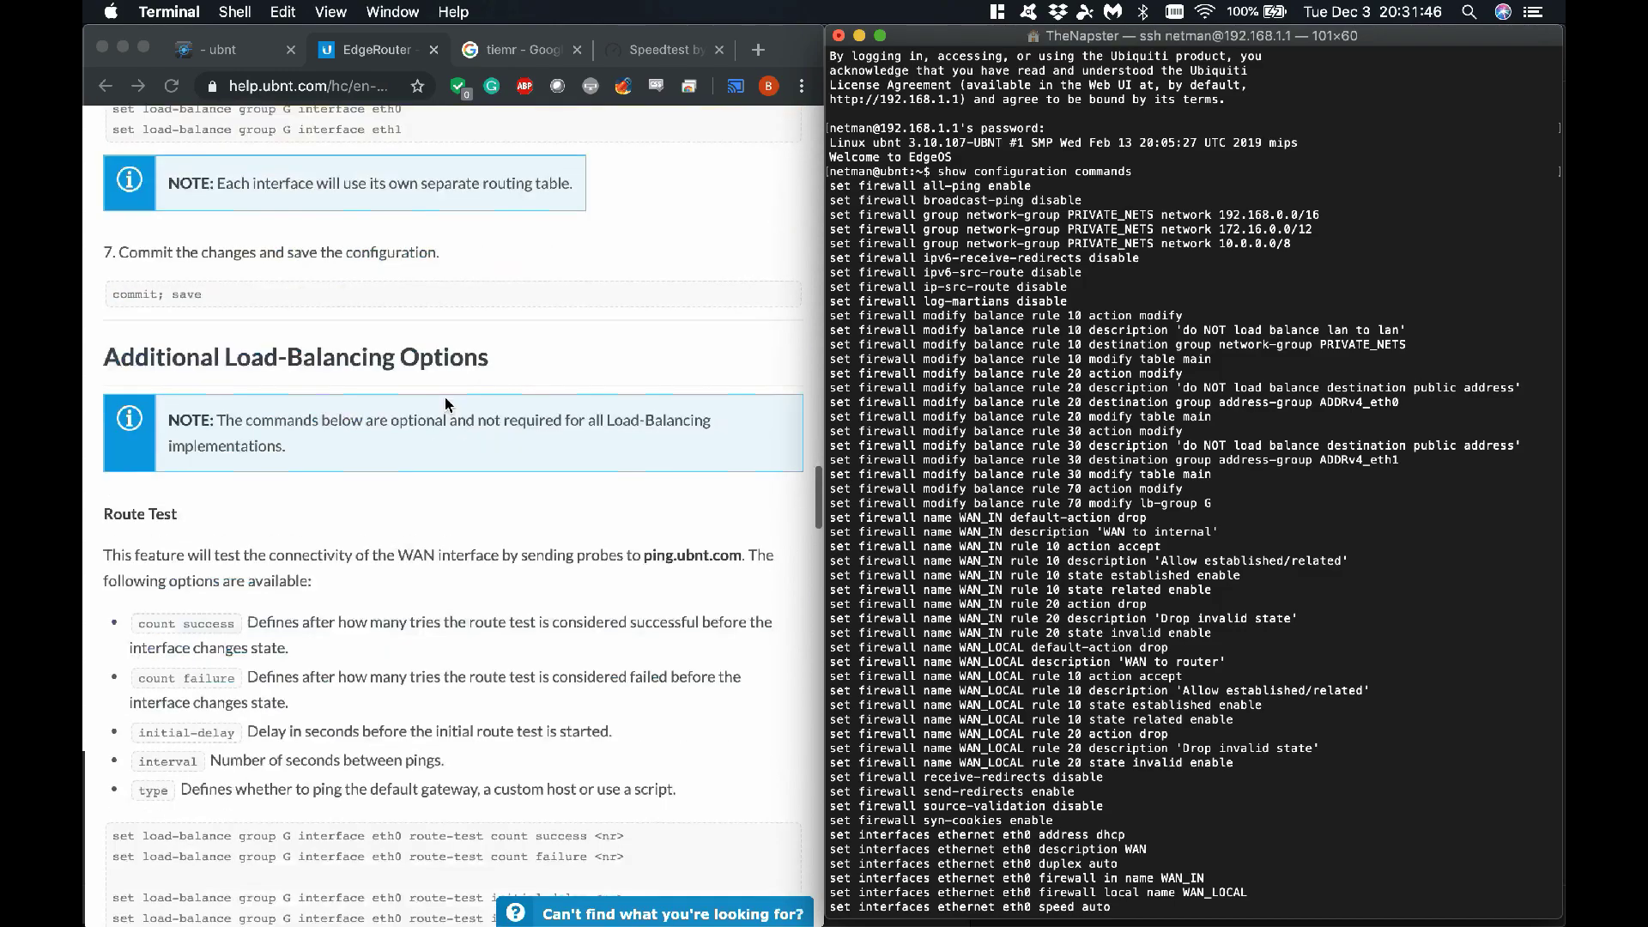
scroll(1039, 621, down, 1)
scroll(1039, 622, down, 20)
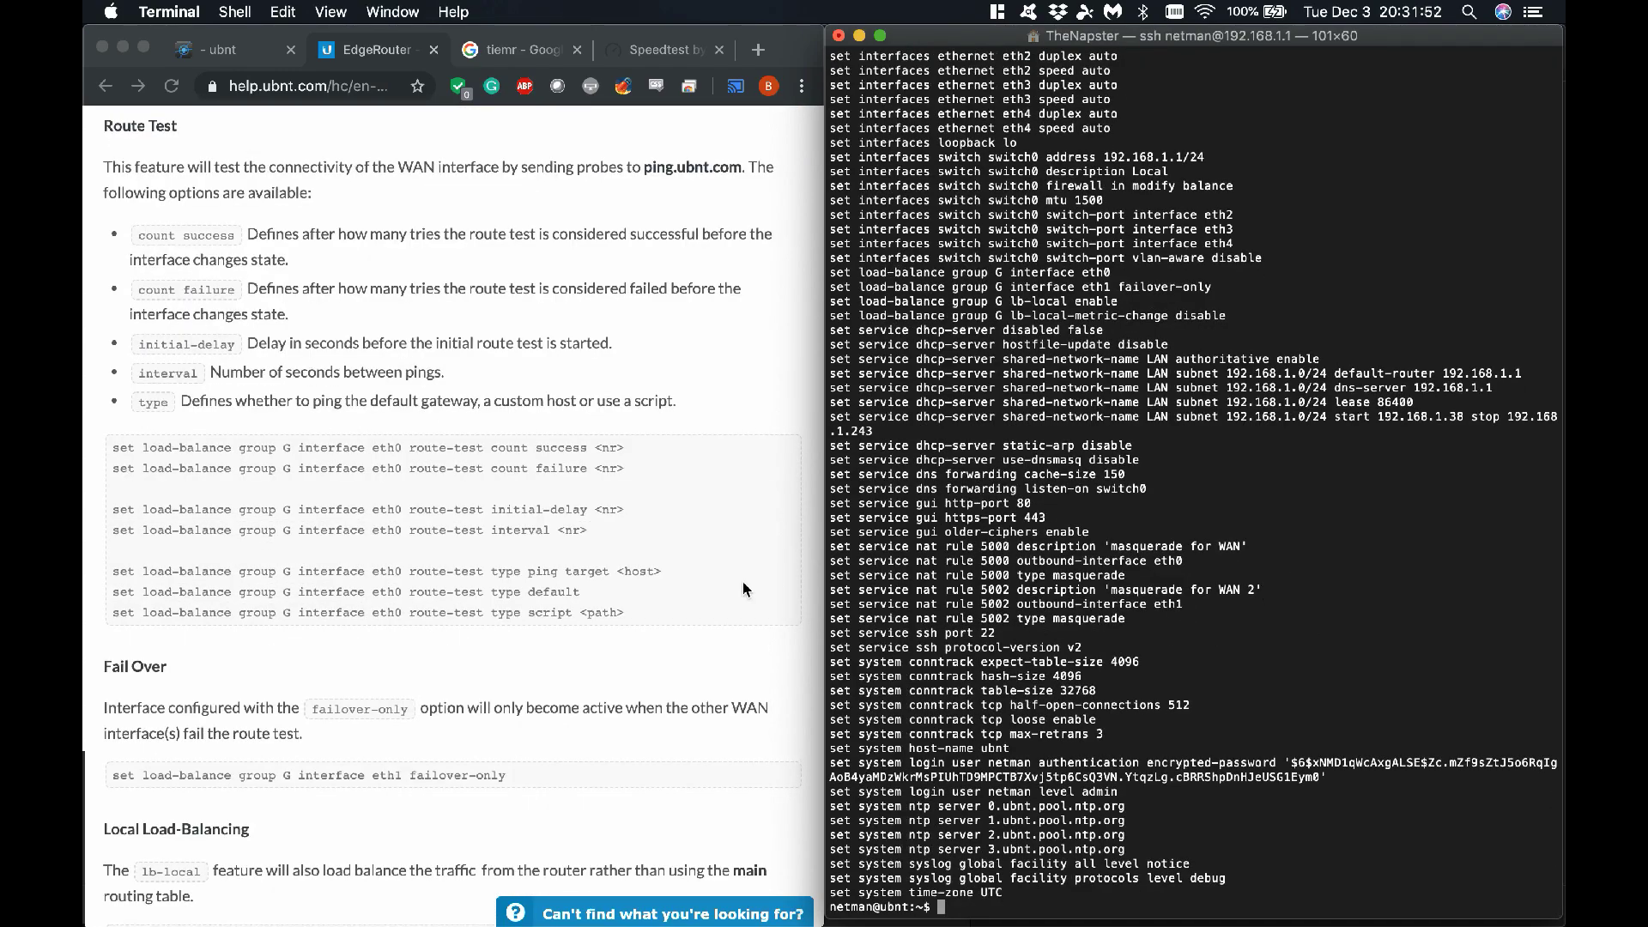
scroll(743, 580, down, 4)
scroll(743, 580, up, 2)
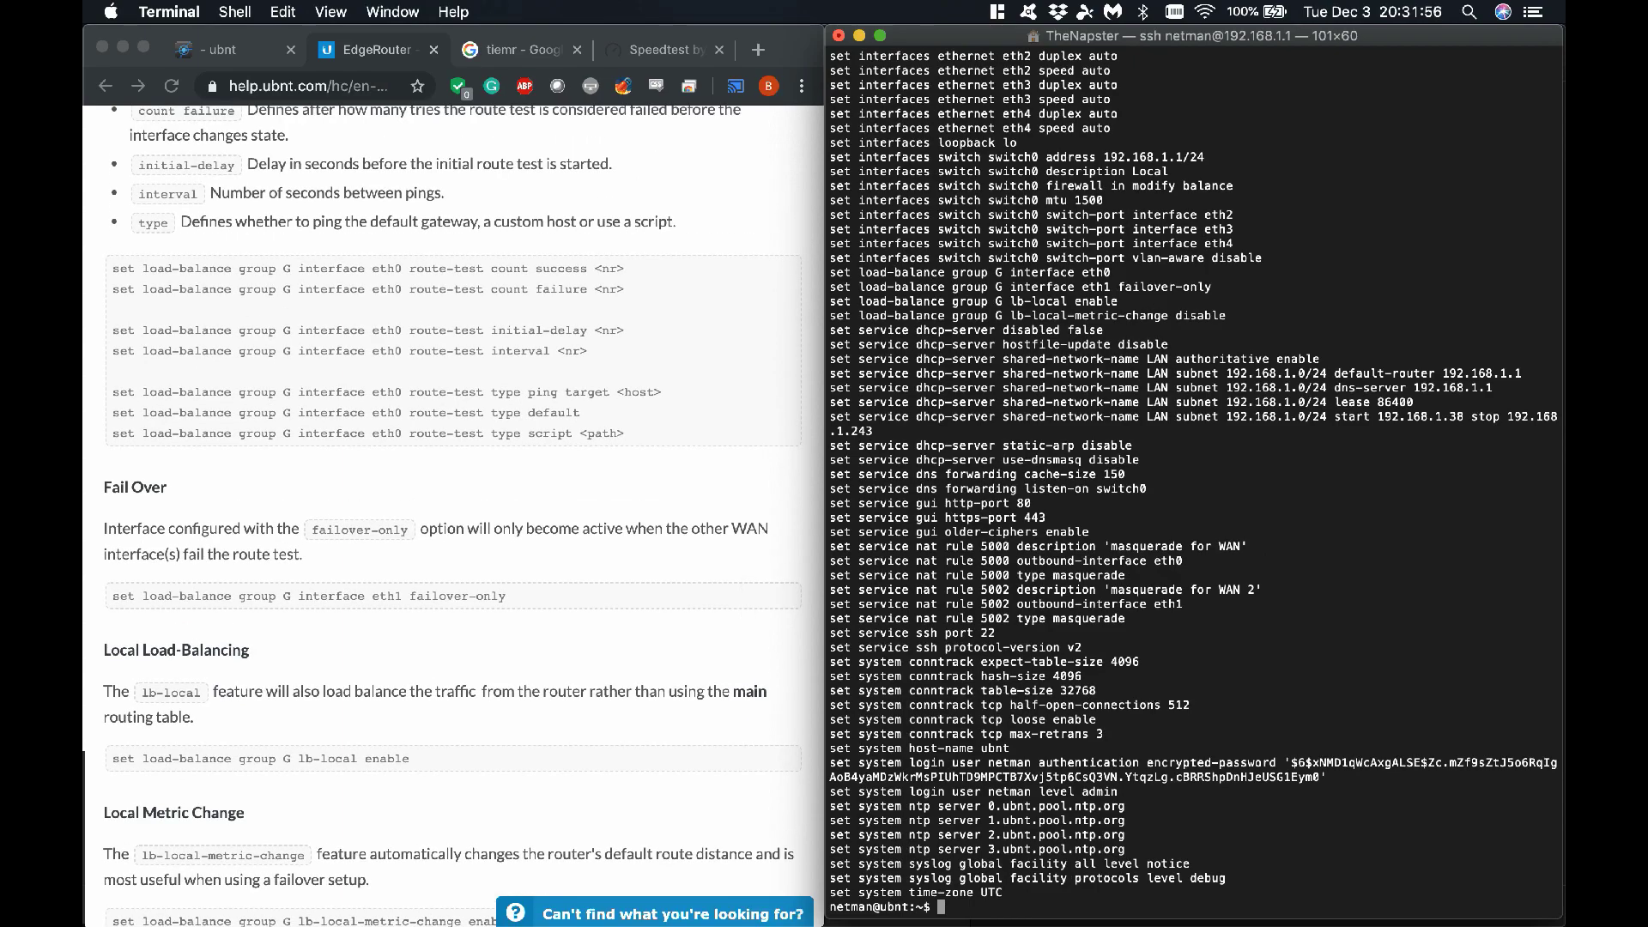
Enter configuration mode in the router's SSH session and delete the failover-only setting from load-balance group G interface eth1.
text(configure)
key(Return)
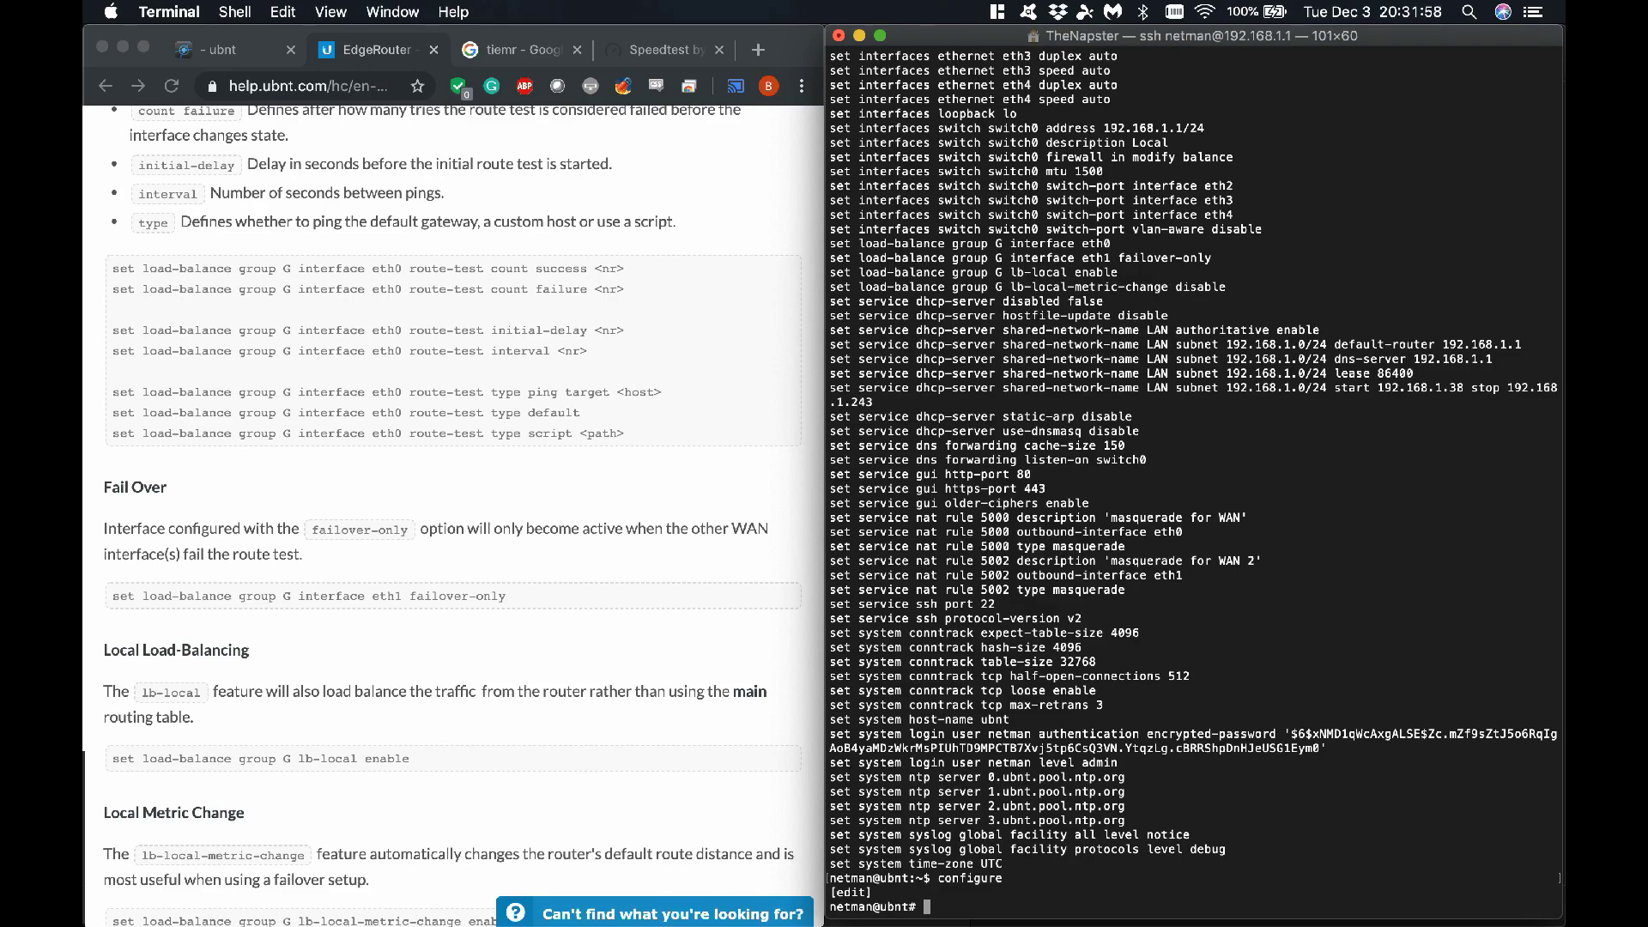
text(set)
key(BackSpace)
key(BackSpace)
key(BackSpace)
text(delete load-balance group G)
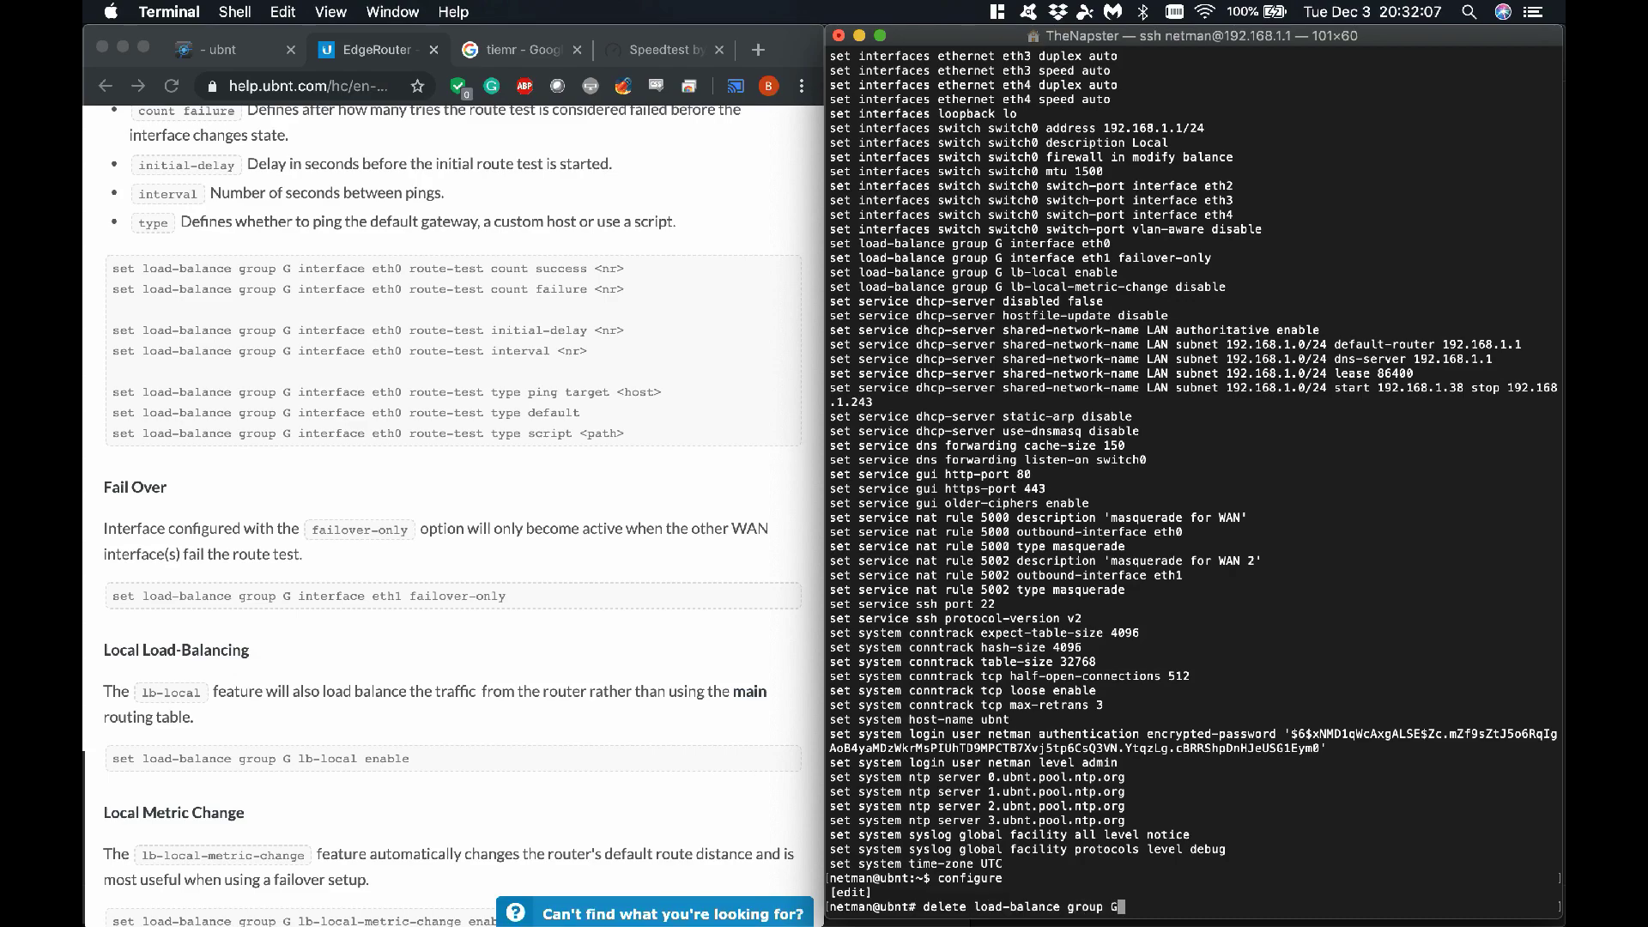
text( interface eth1 f)
key(Tab)
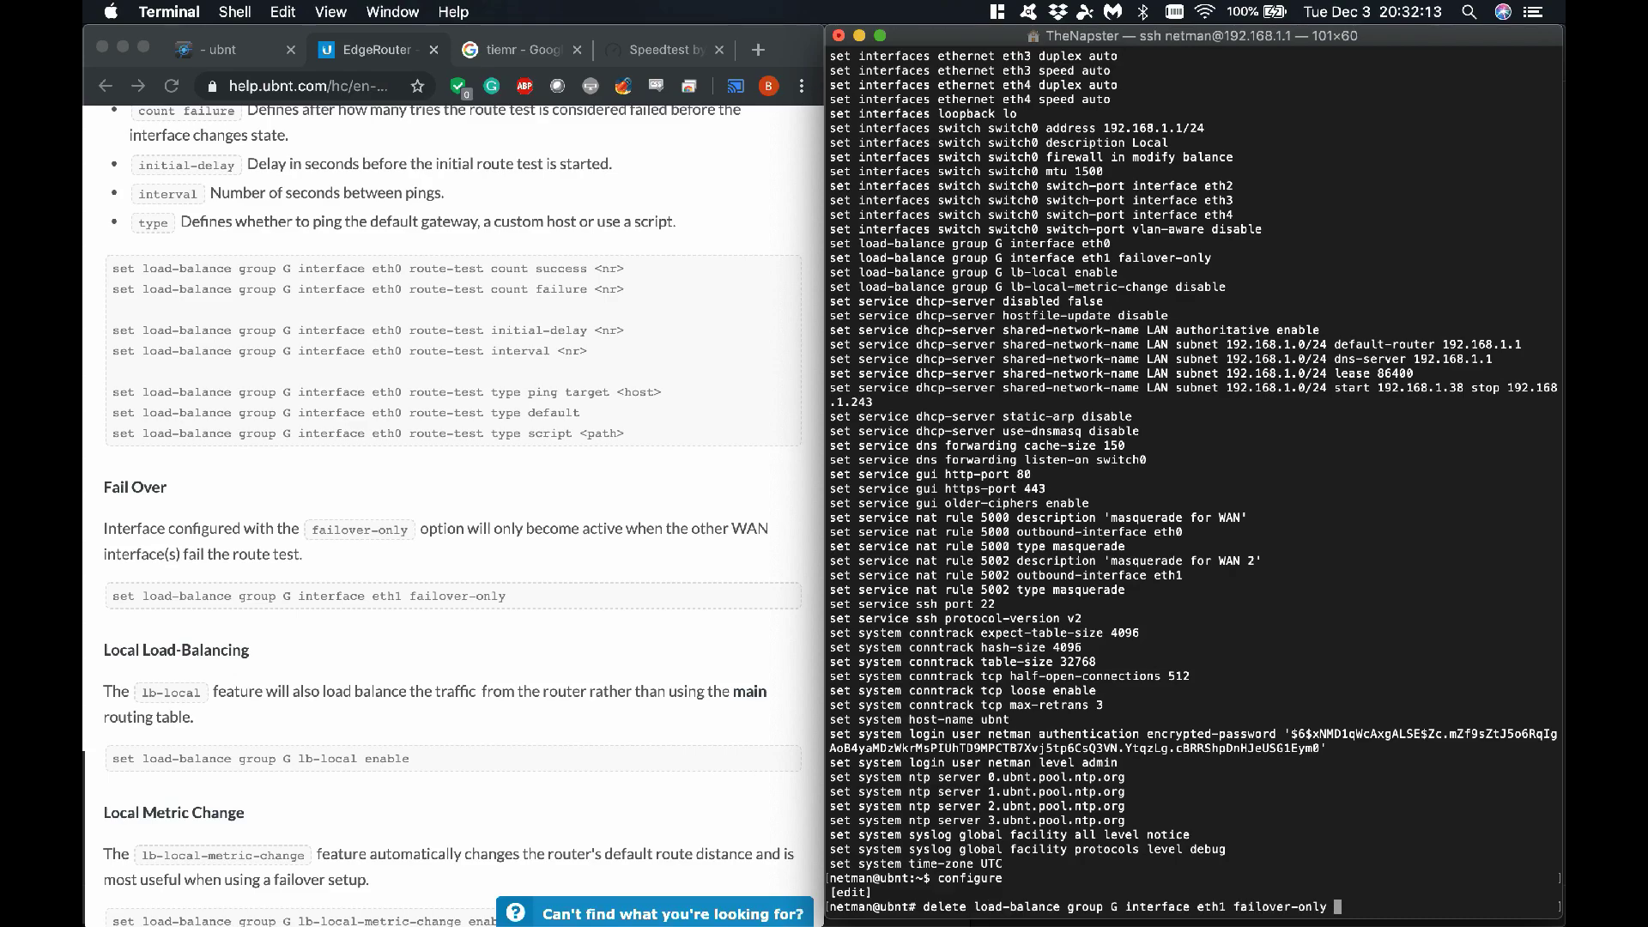
key(Return)
Try to set eth1 as an interface of load-balance group G and commit the configuration changes.
text(set load-balance )
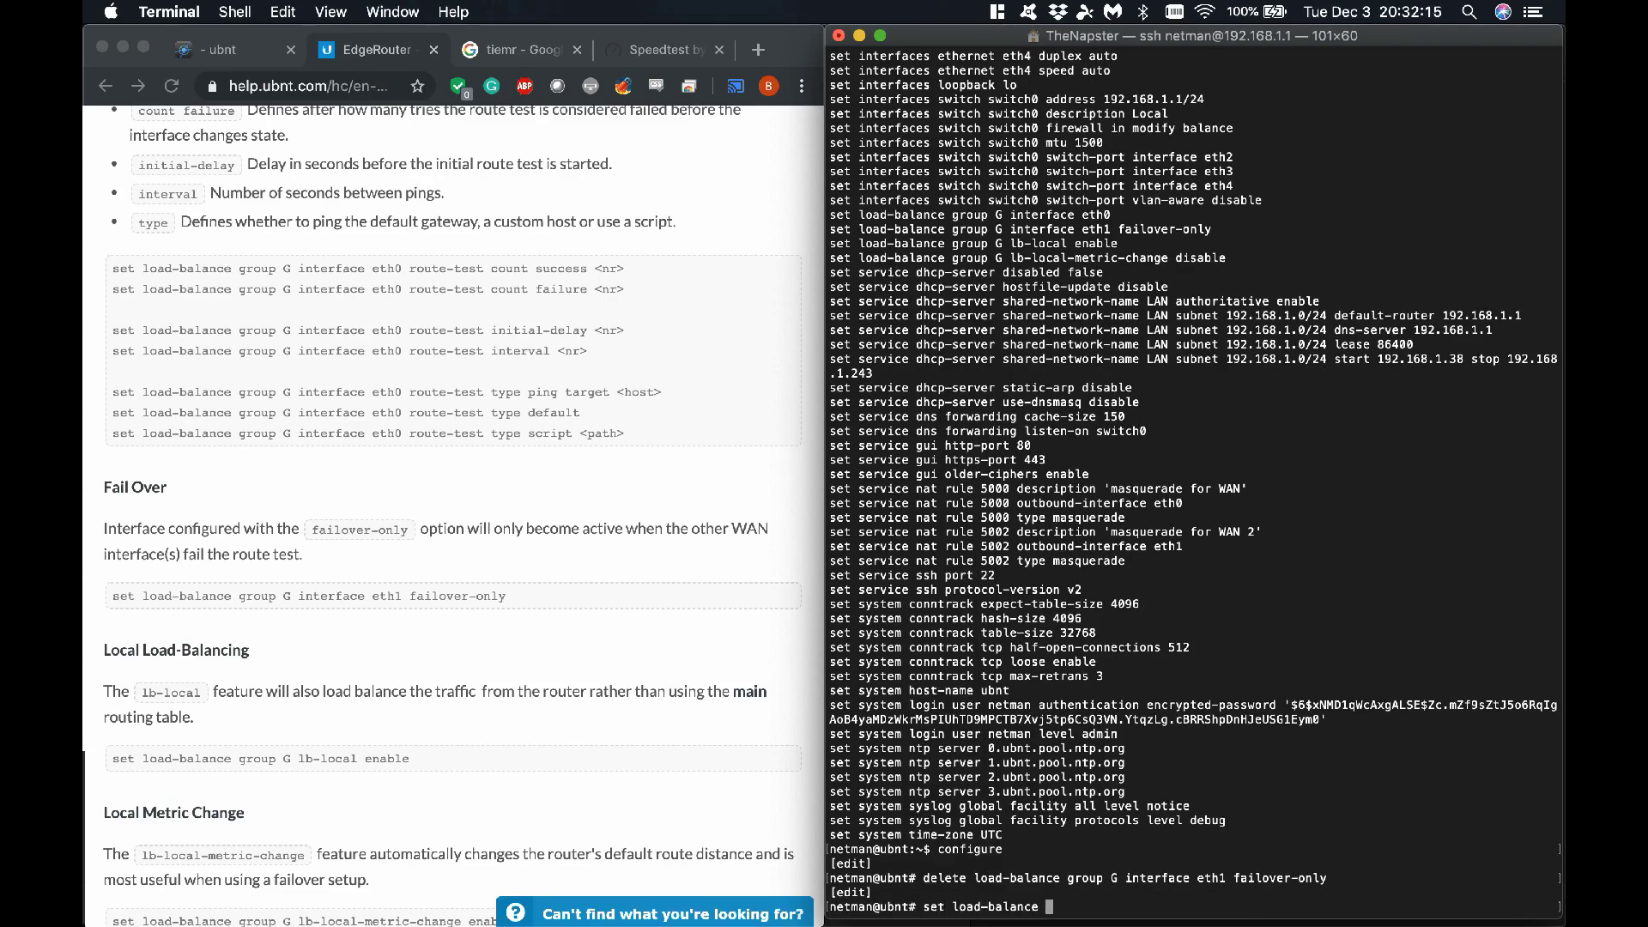
text(group G interface eth1)
key(Return)
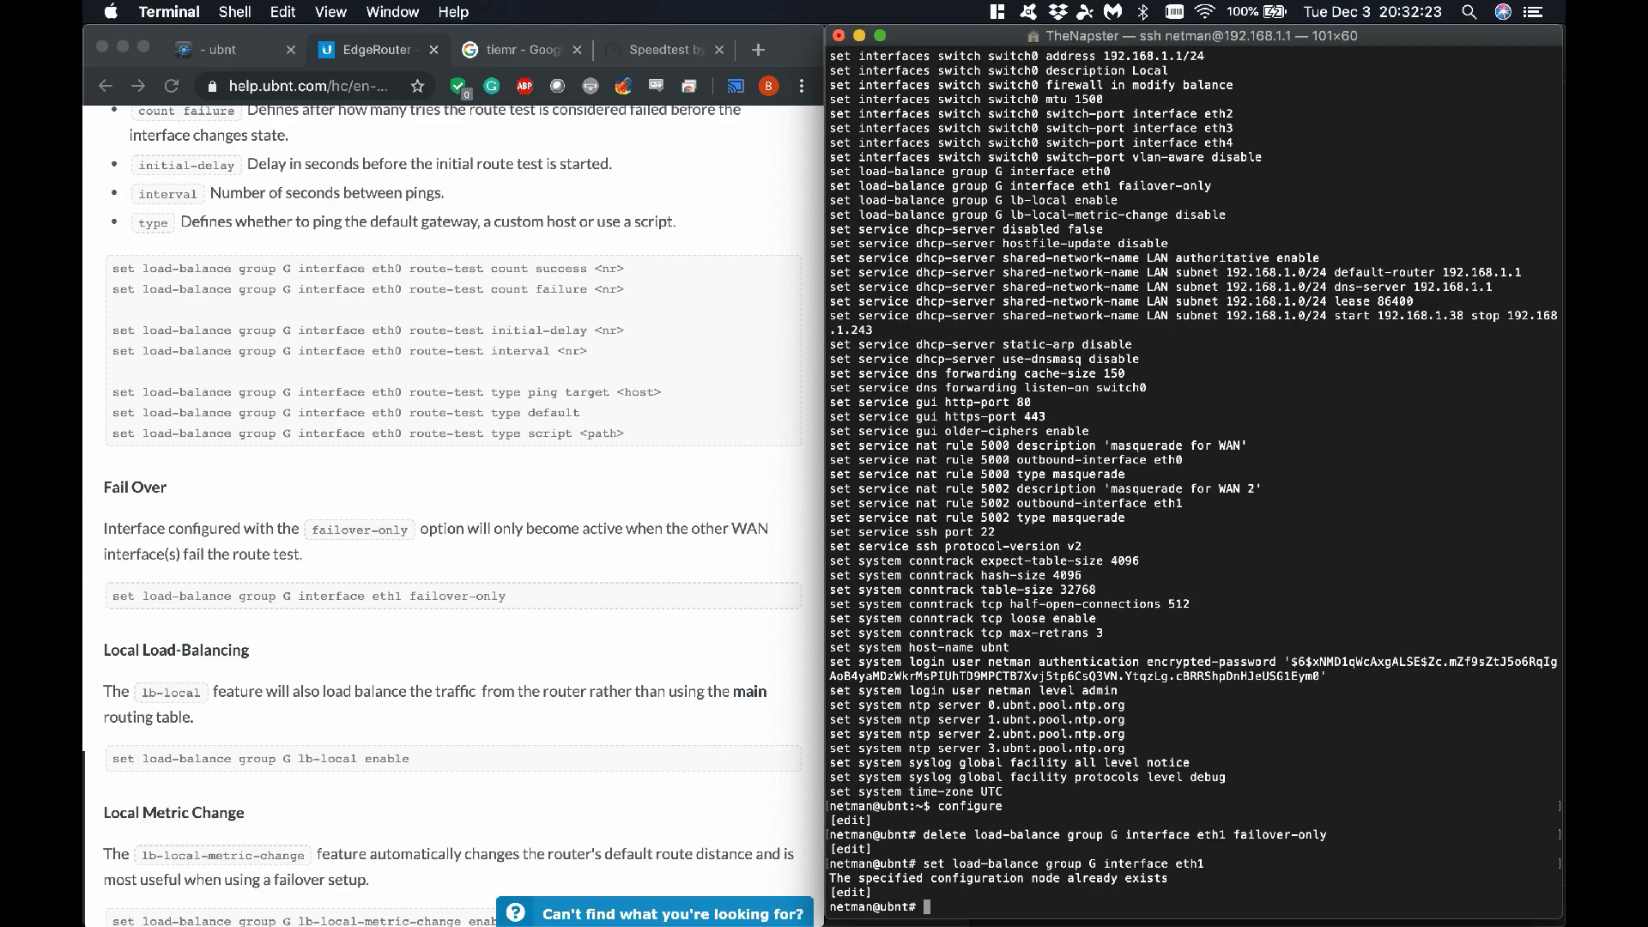
text(commit)
key(Return)
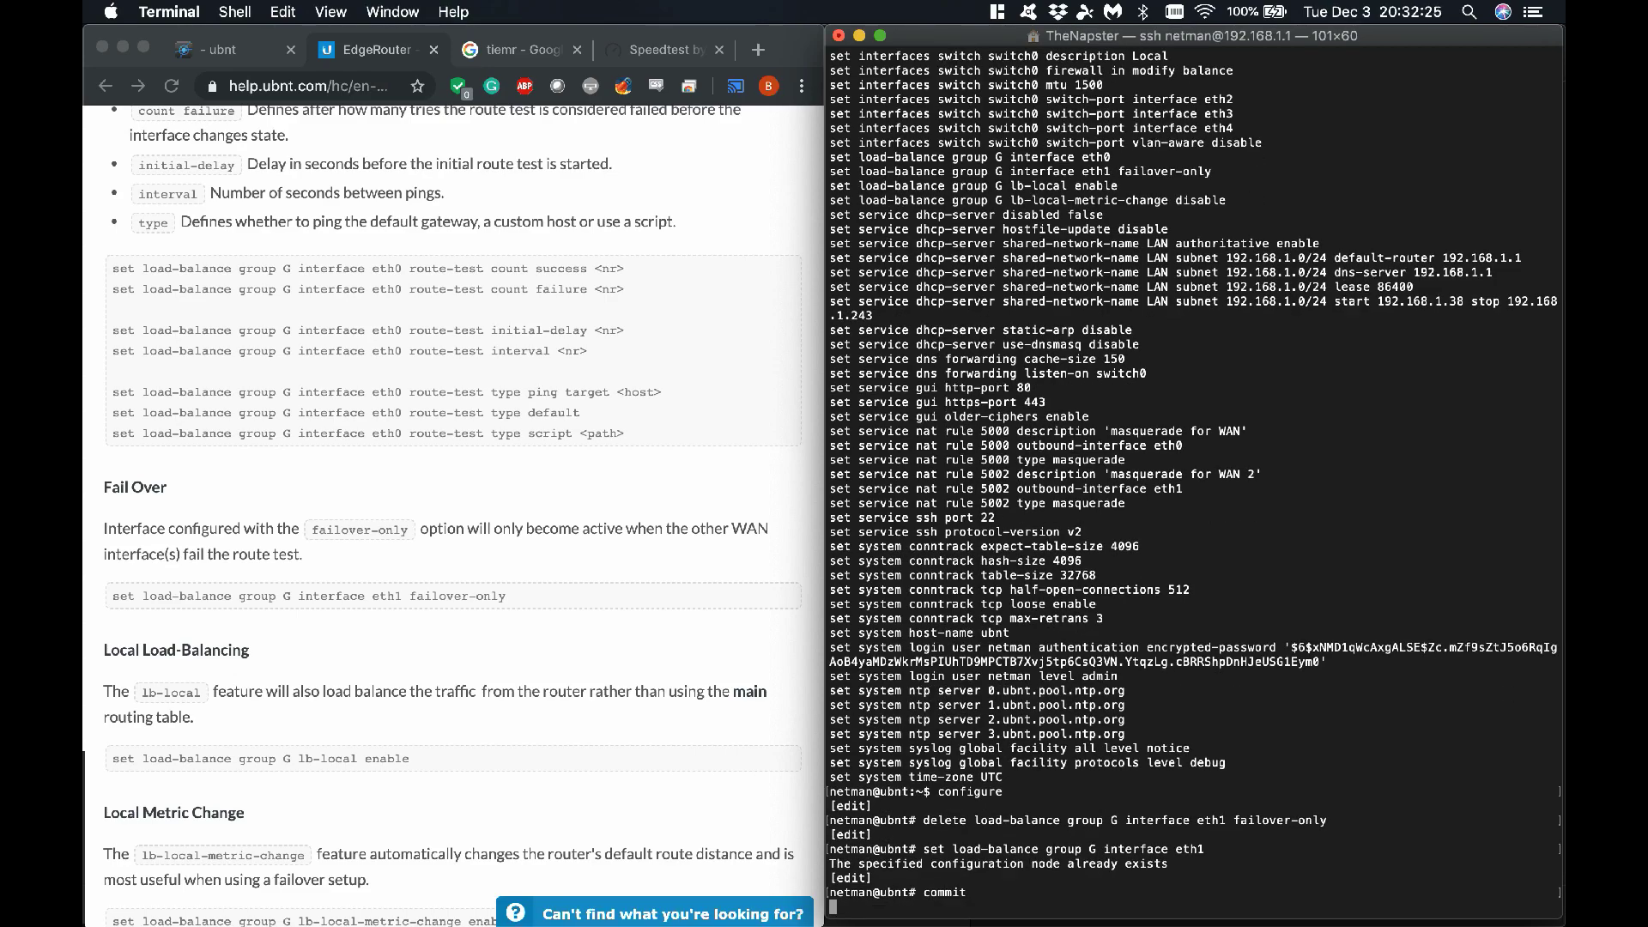
Enter "set load-balance group G interface eth1" again and highlight the eth1 line in the configuration listing.
text(set load-balance group )
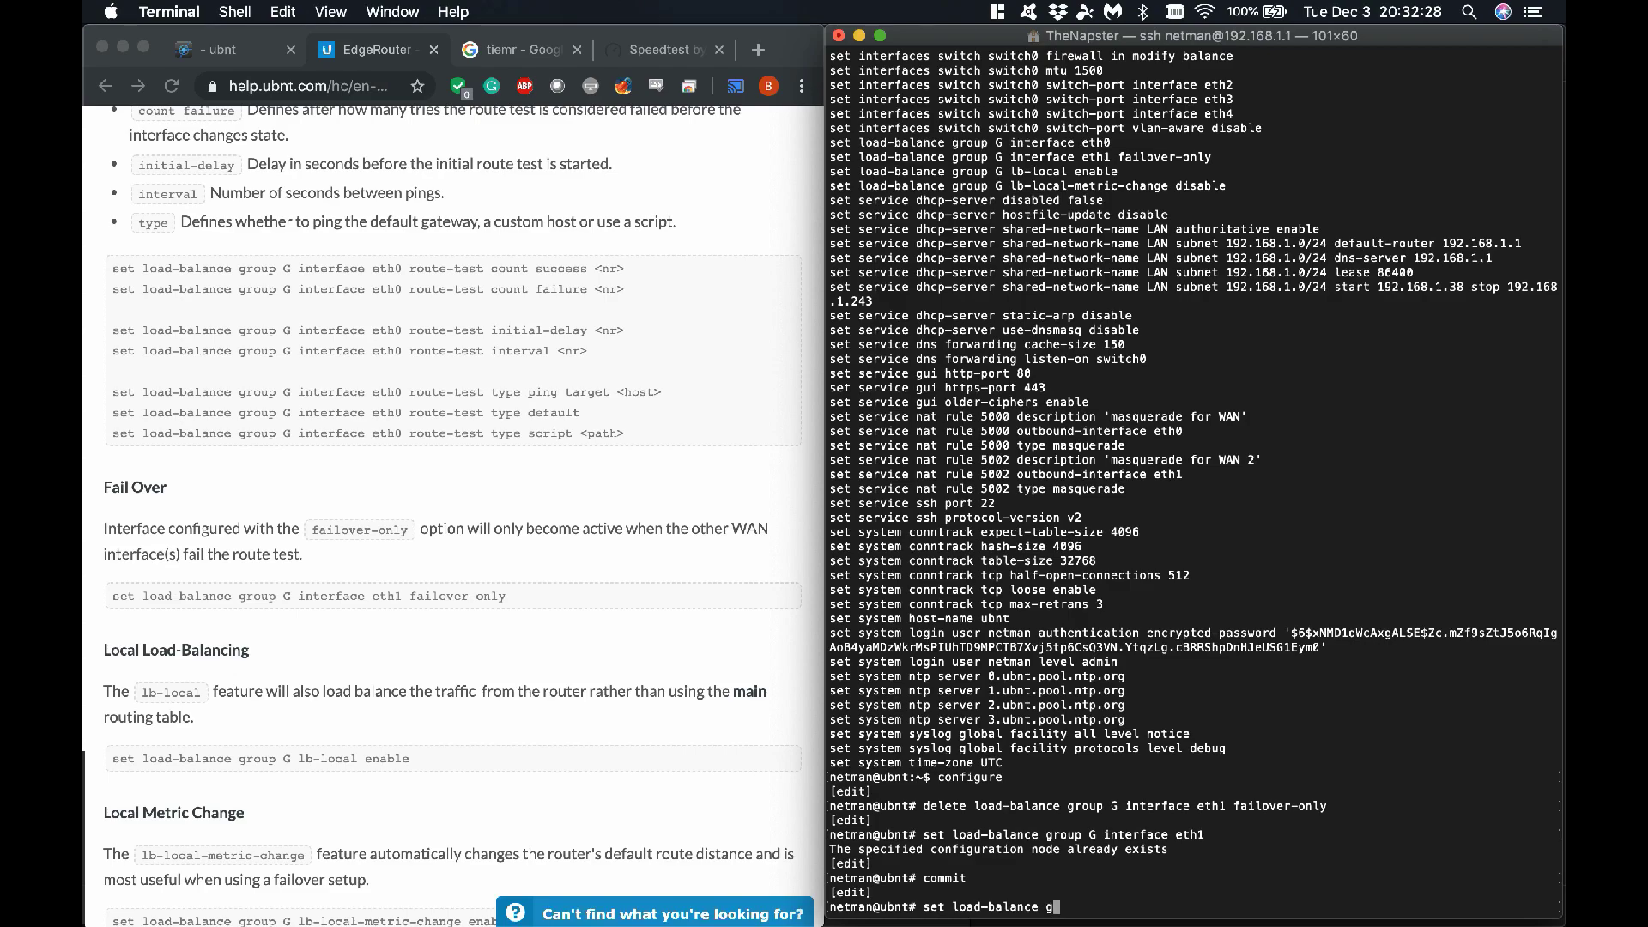
text(G interface eth1)
key(Return)
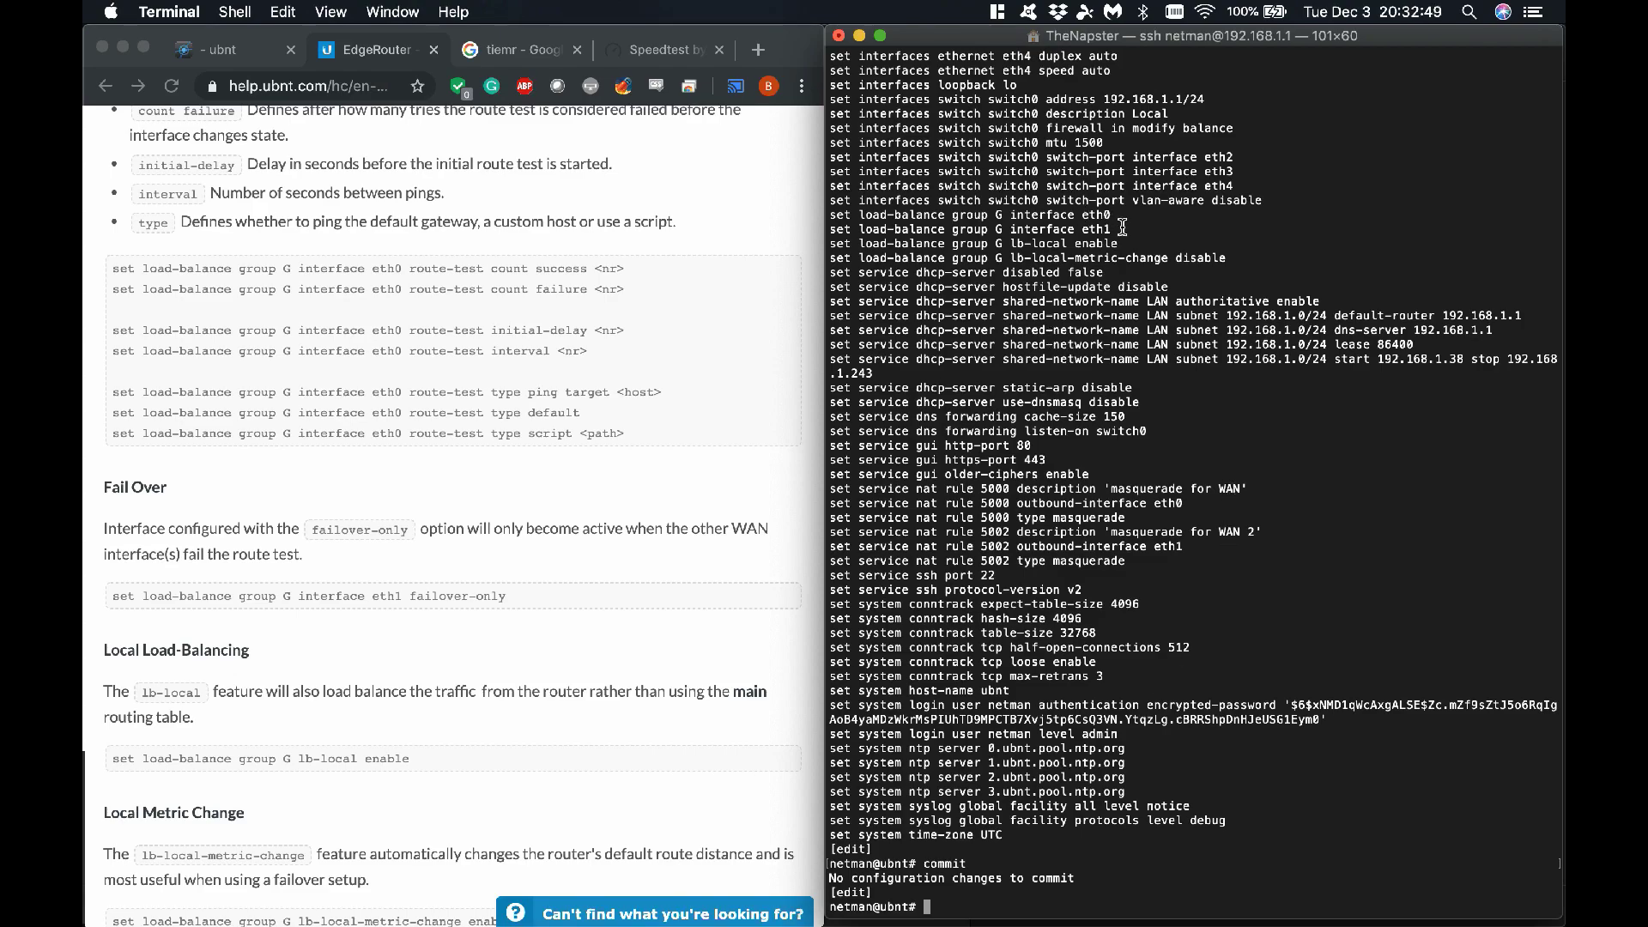
drag(1117, 229, 845, 231)
click(937, 348)
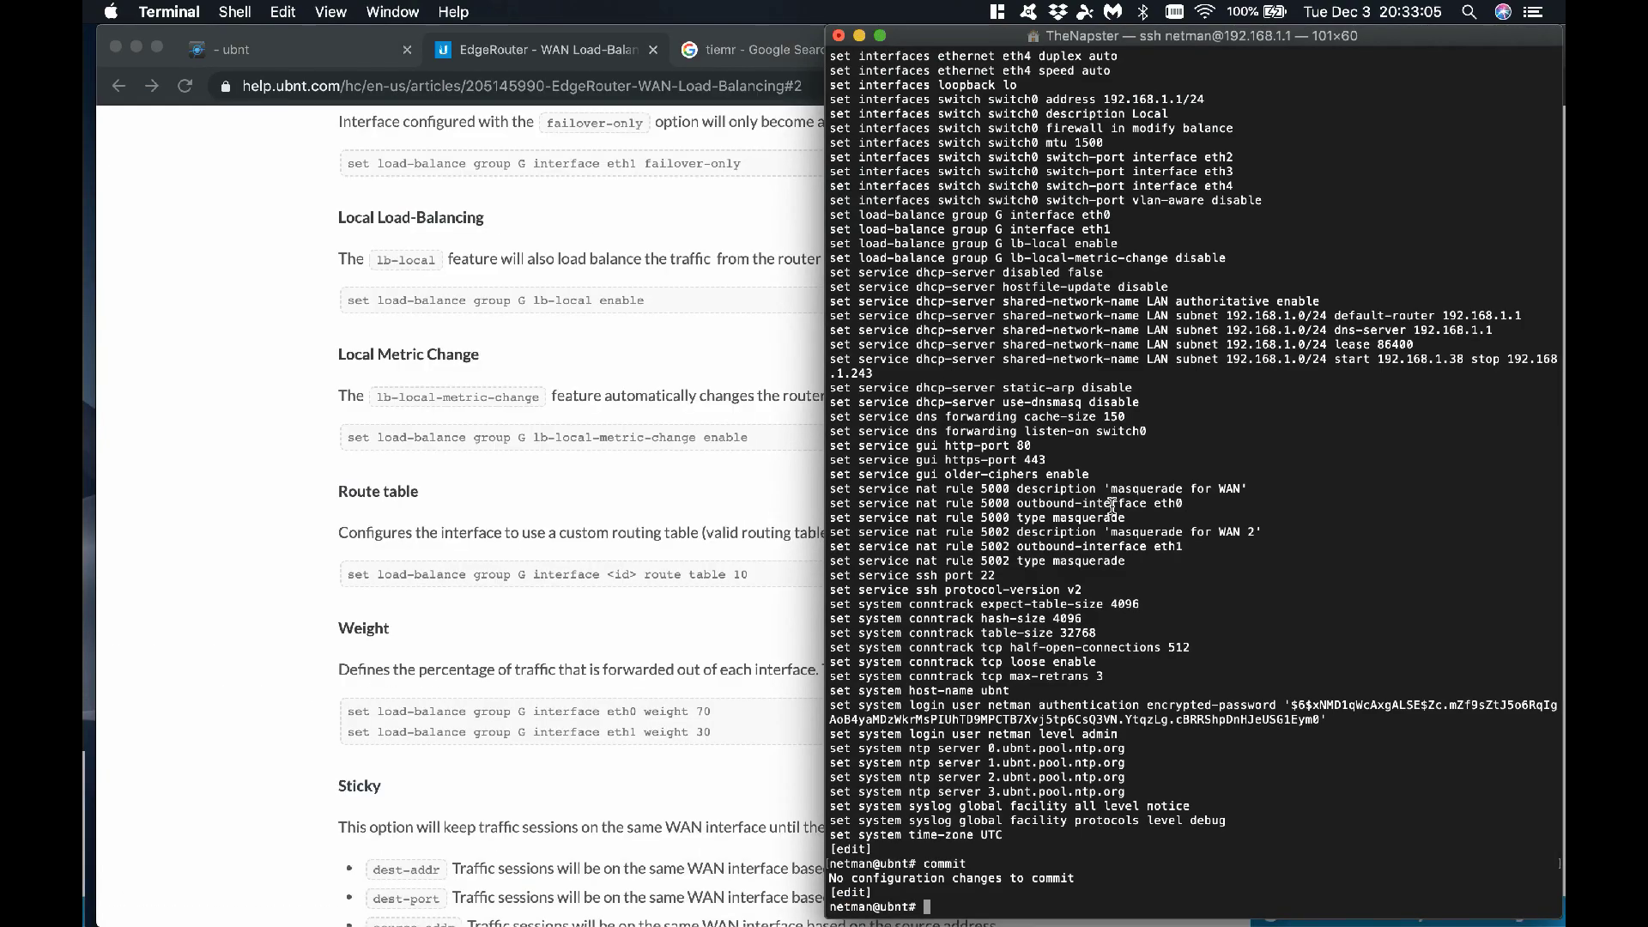
Ping 8.8.8.8 repeatedly from the local shell, stopping and restarting the ping to compare which WAN path each run takes.
key(Up)
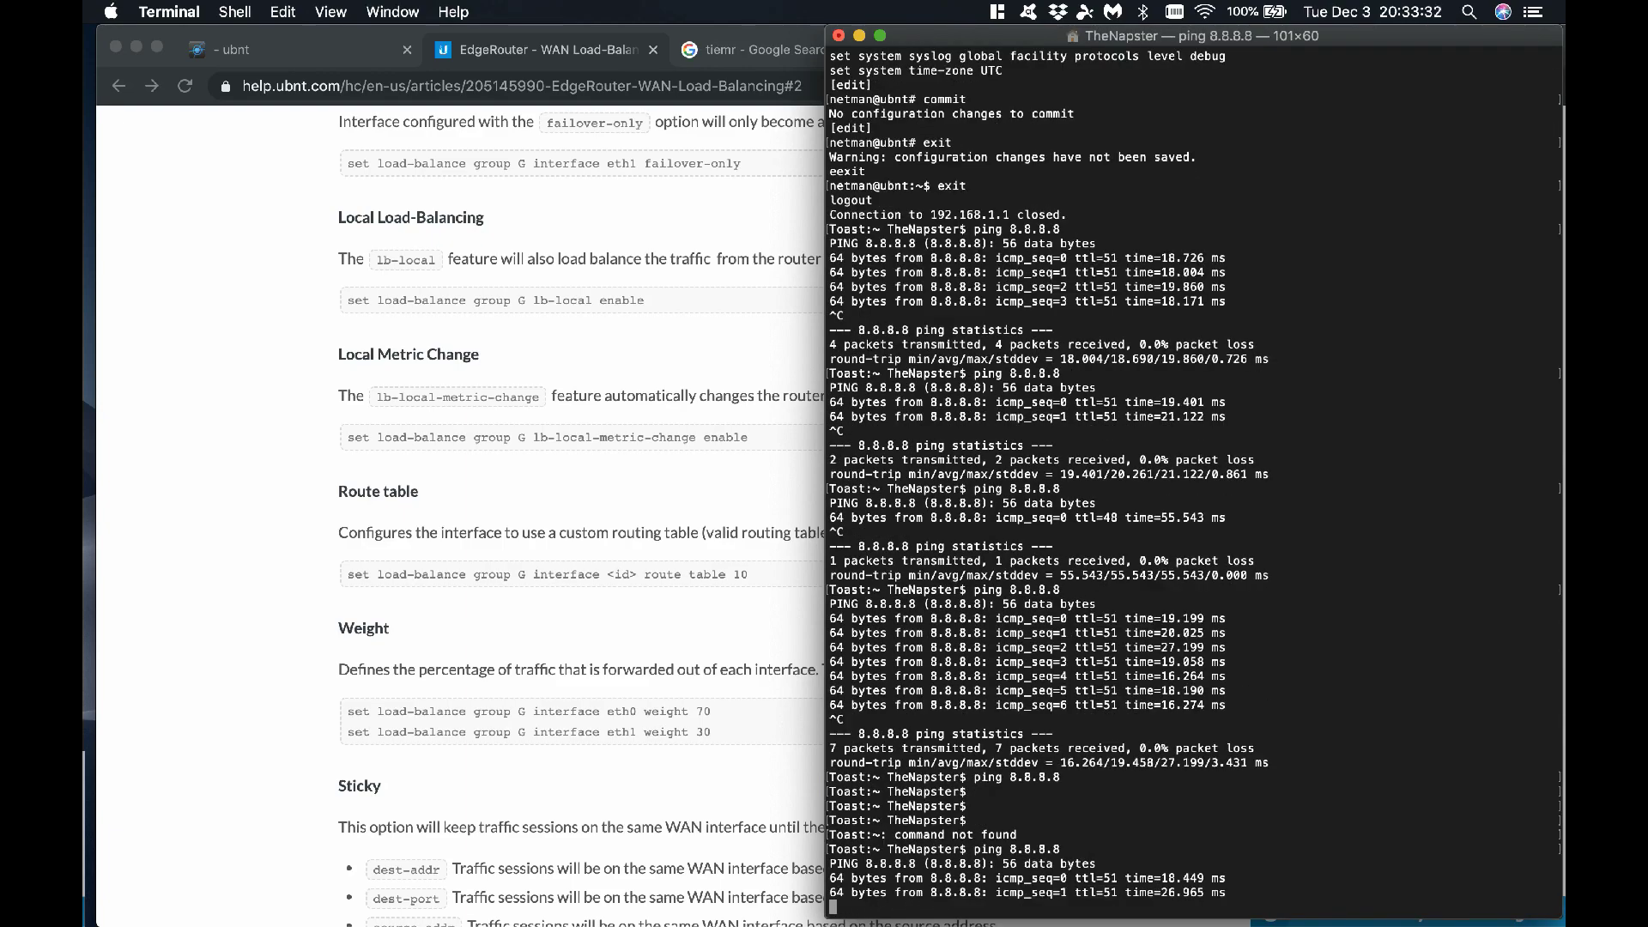
key(ctrl+c)
key(Up)
key(Return)
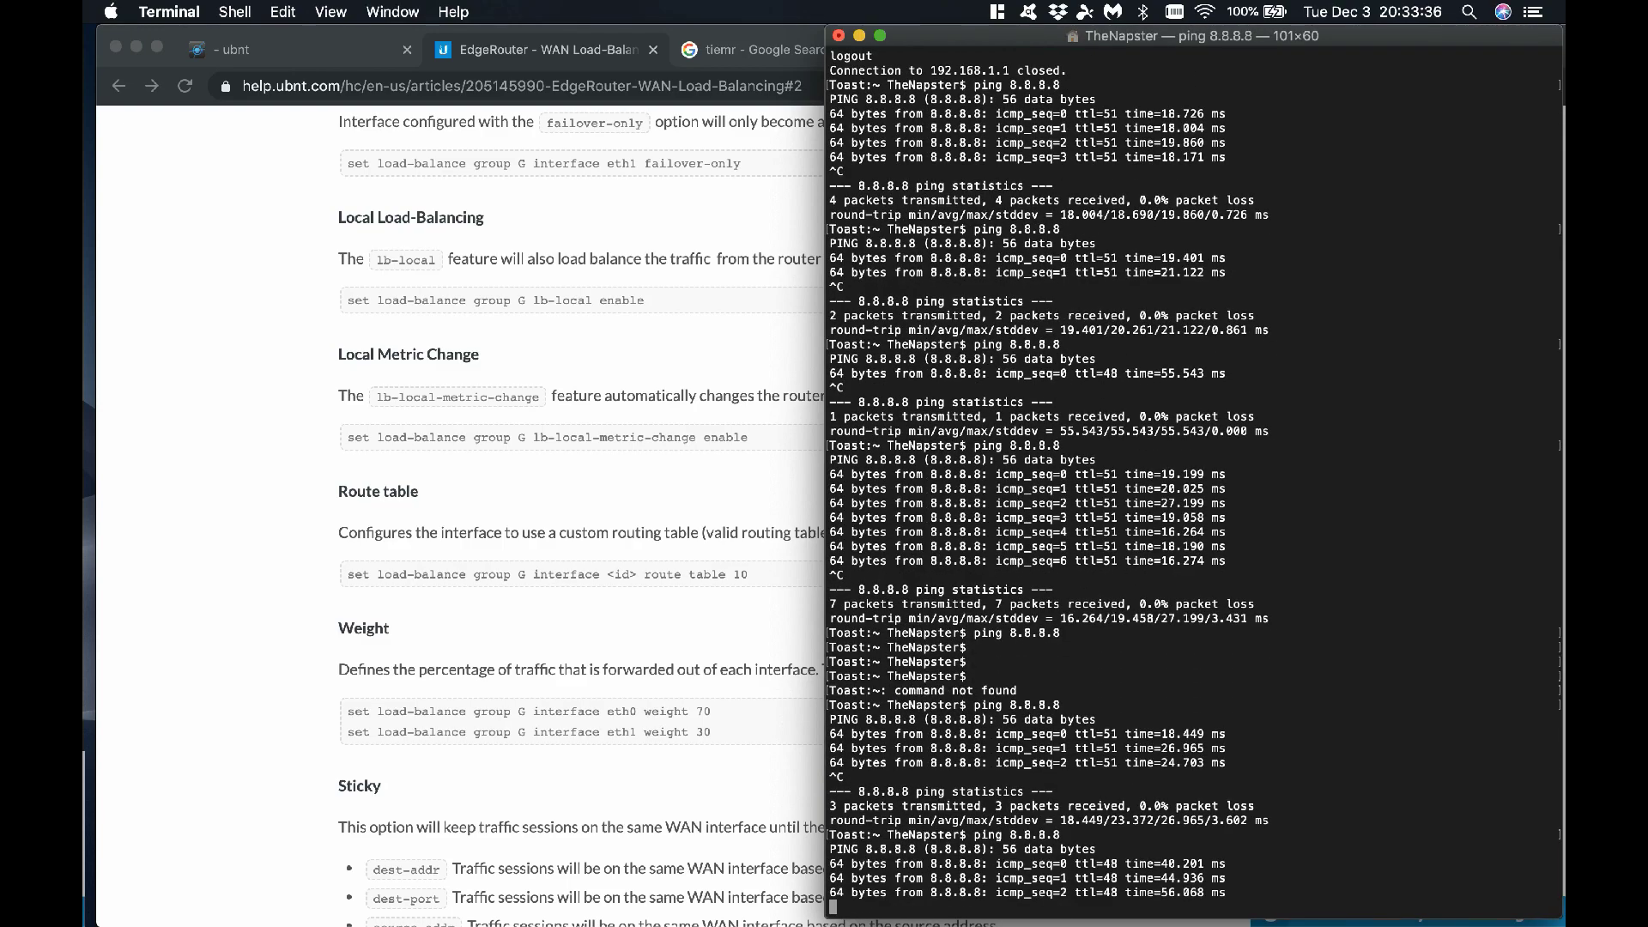
key(ctrl+c)
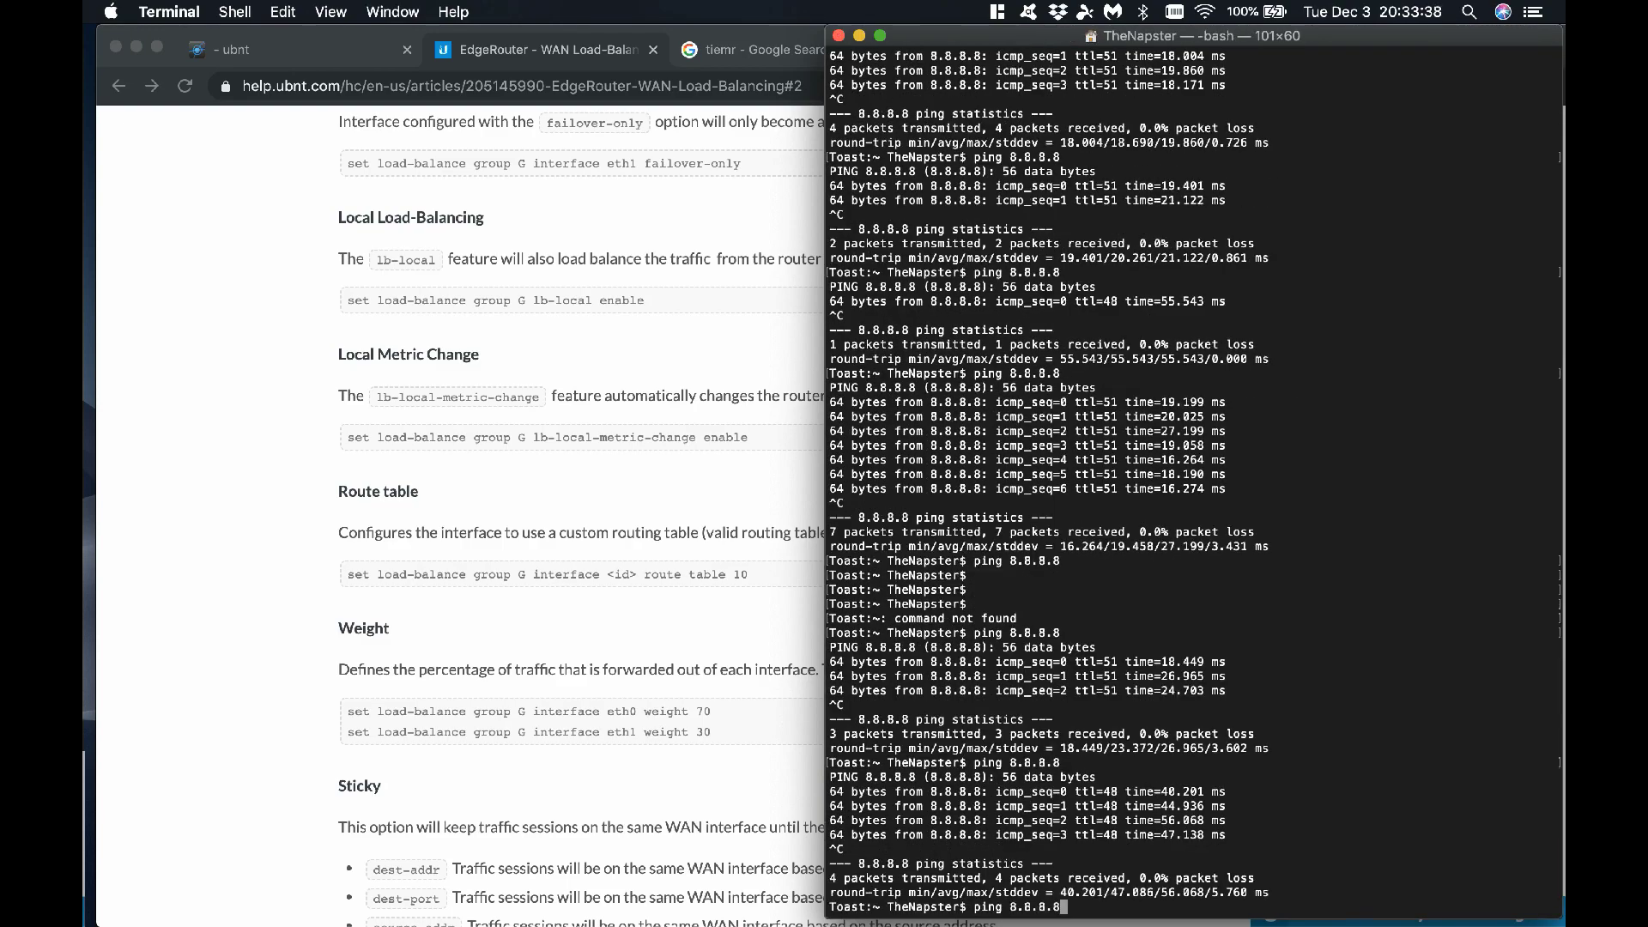
key(Up)
key(Return)
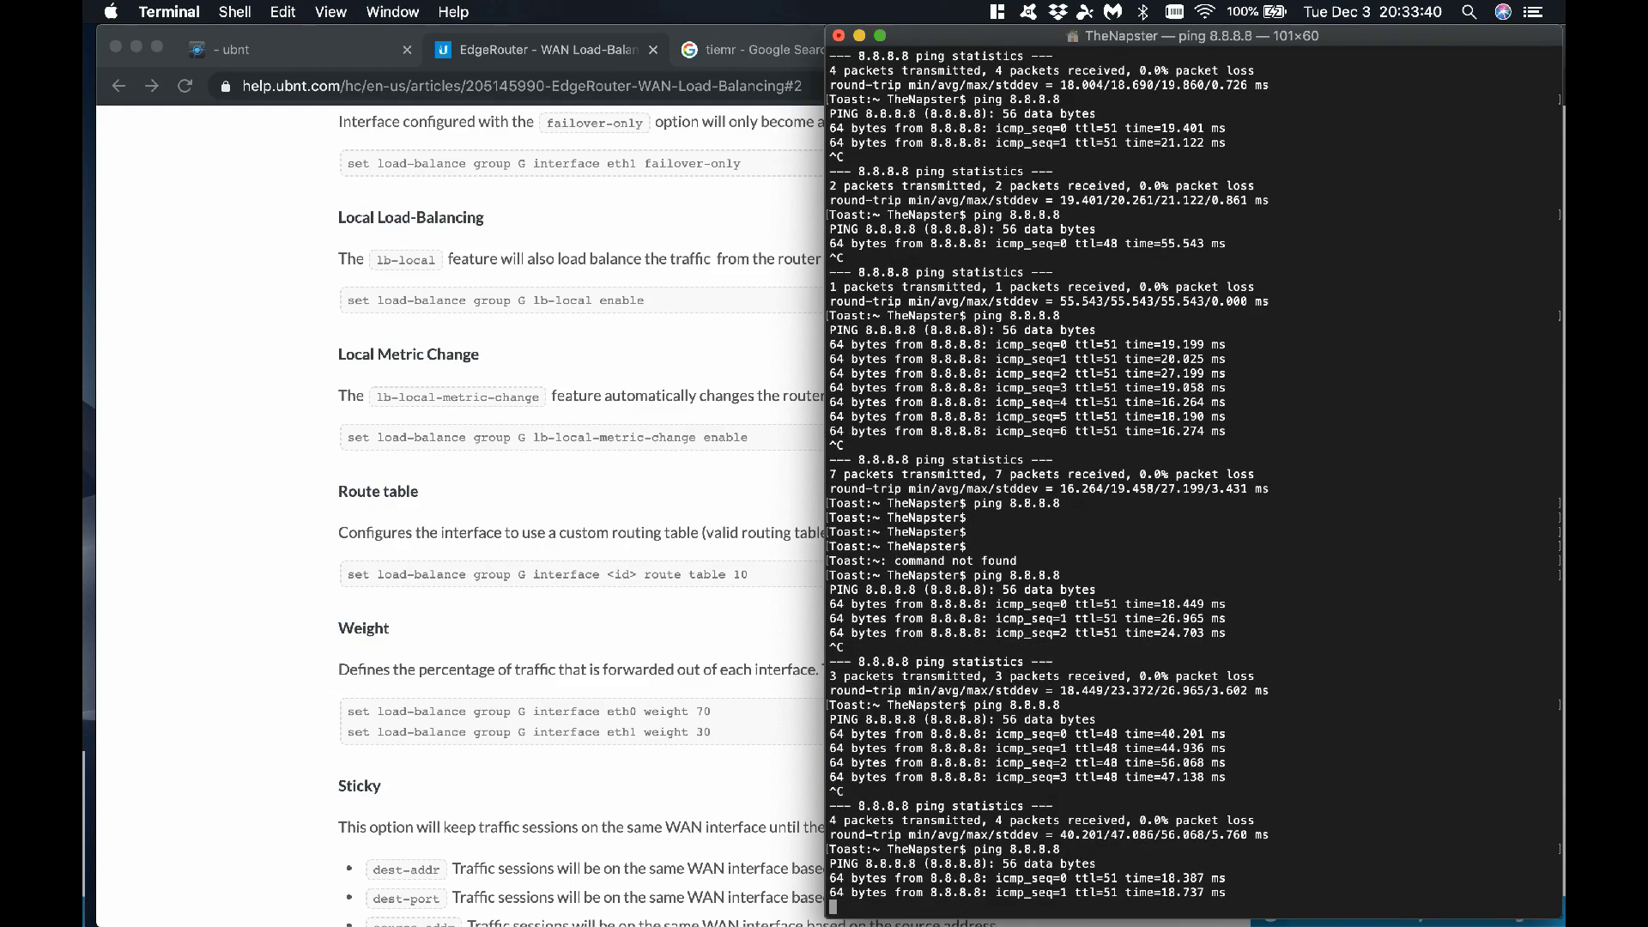
key(ctrl+c)
key(Up)
key(Return)
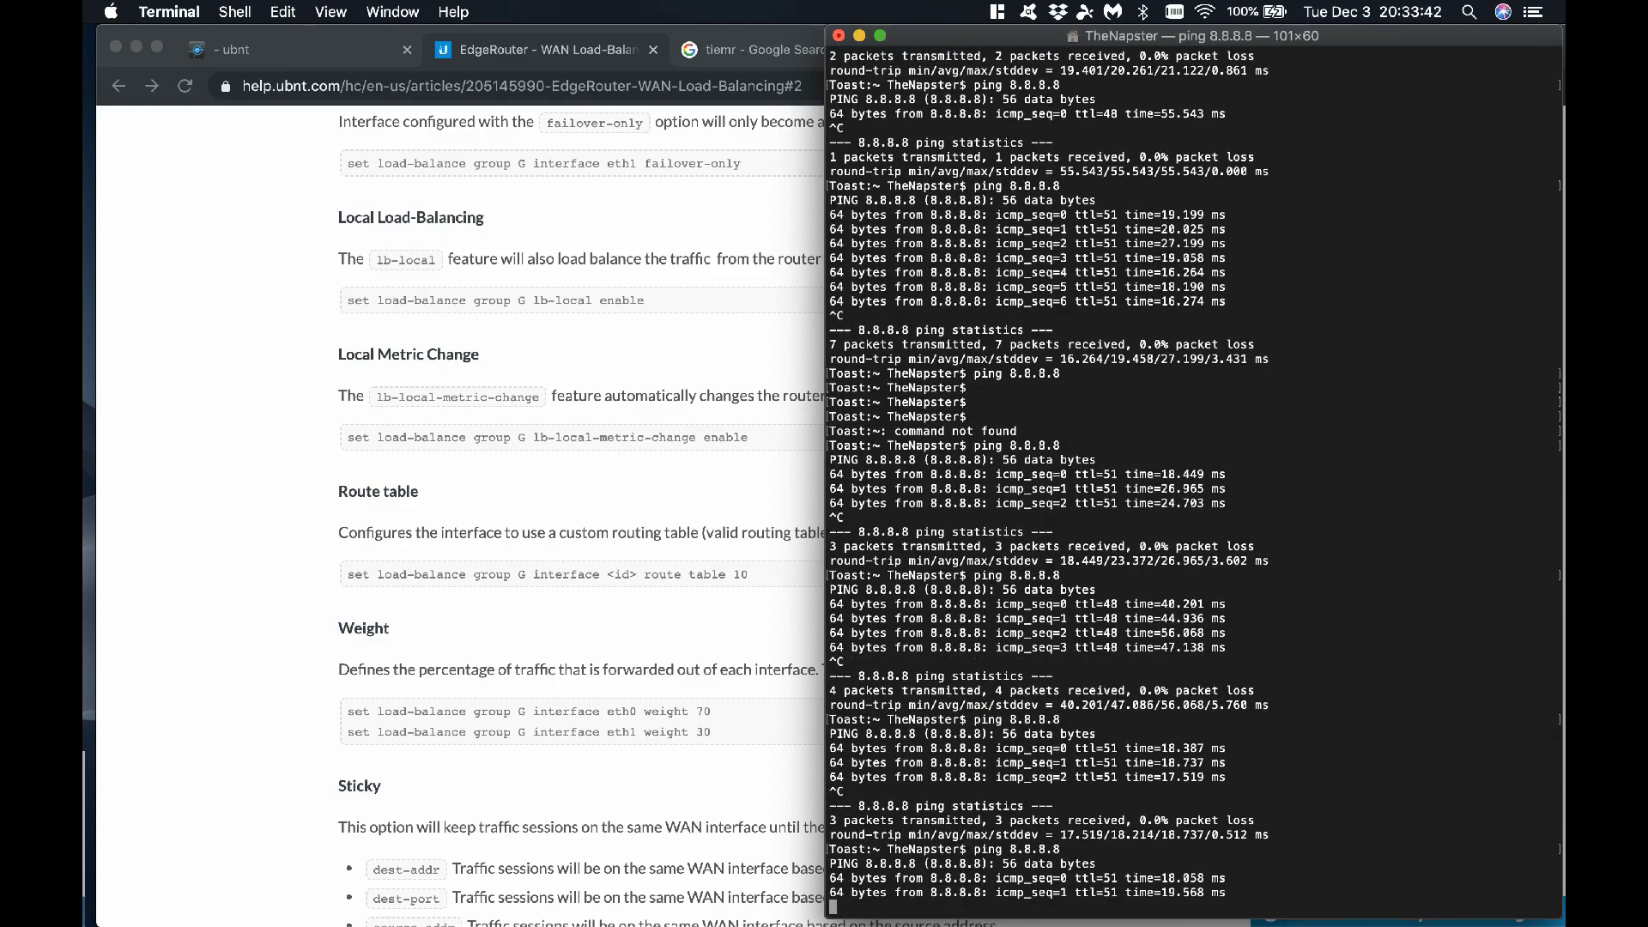
key(ctrl+c)
key(Up)
key(Return)
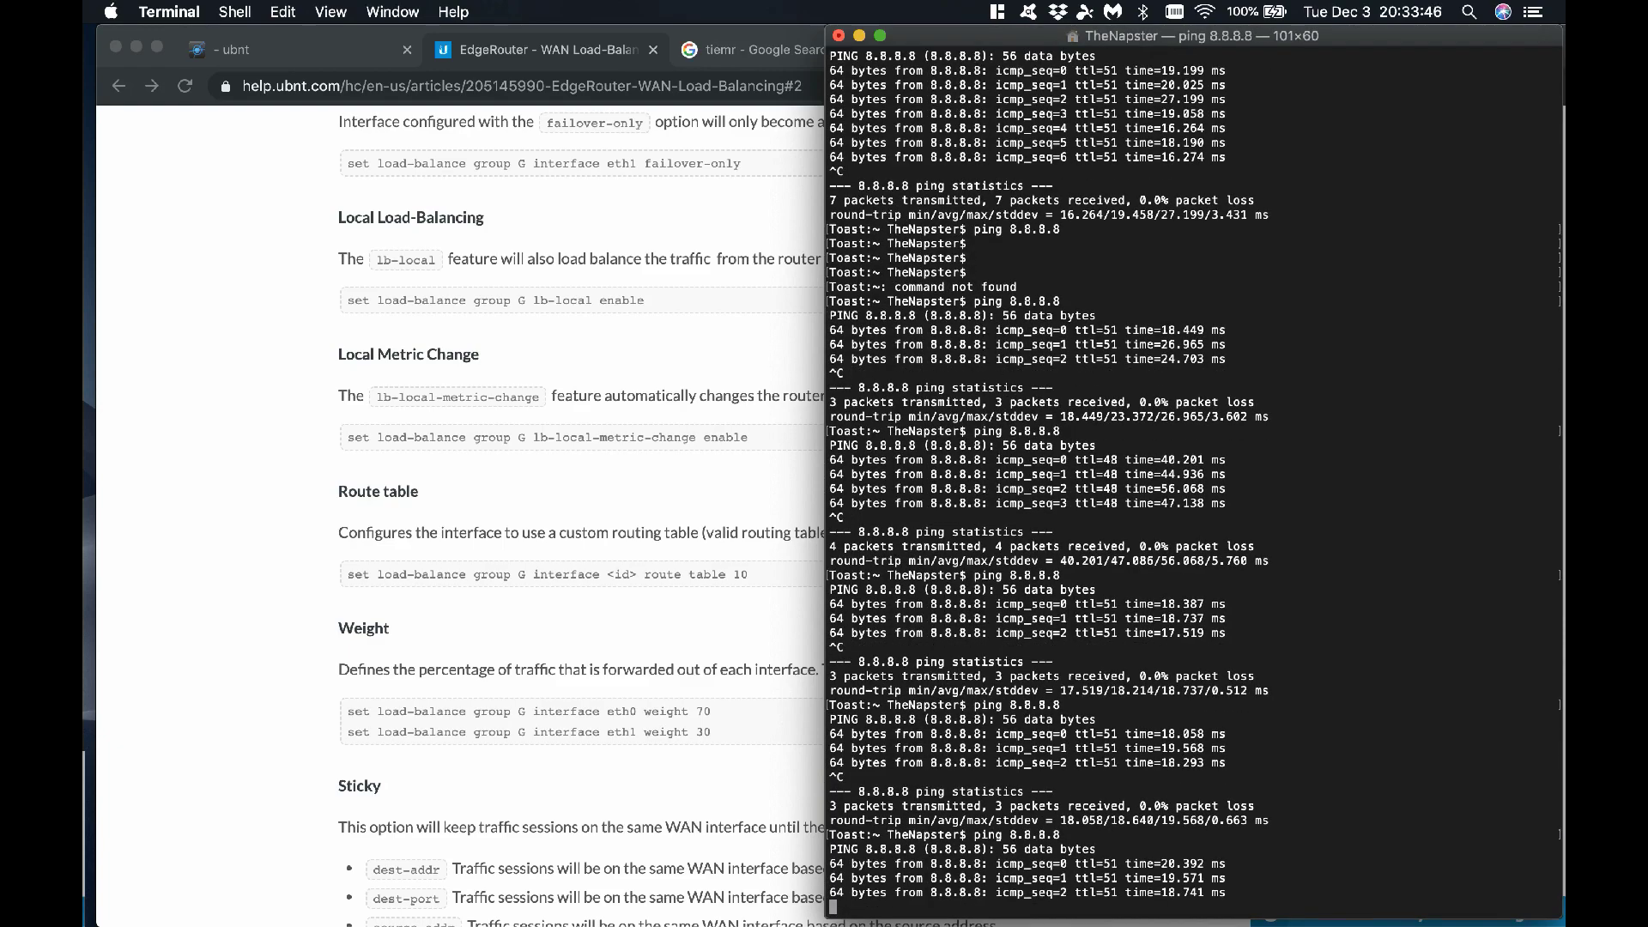
key(ctrl+c)
key(Up)
key(Return)
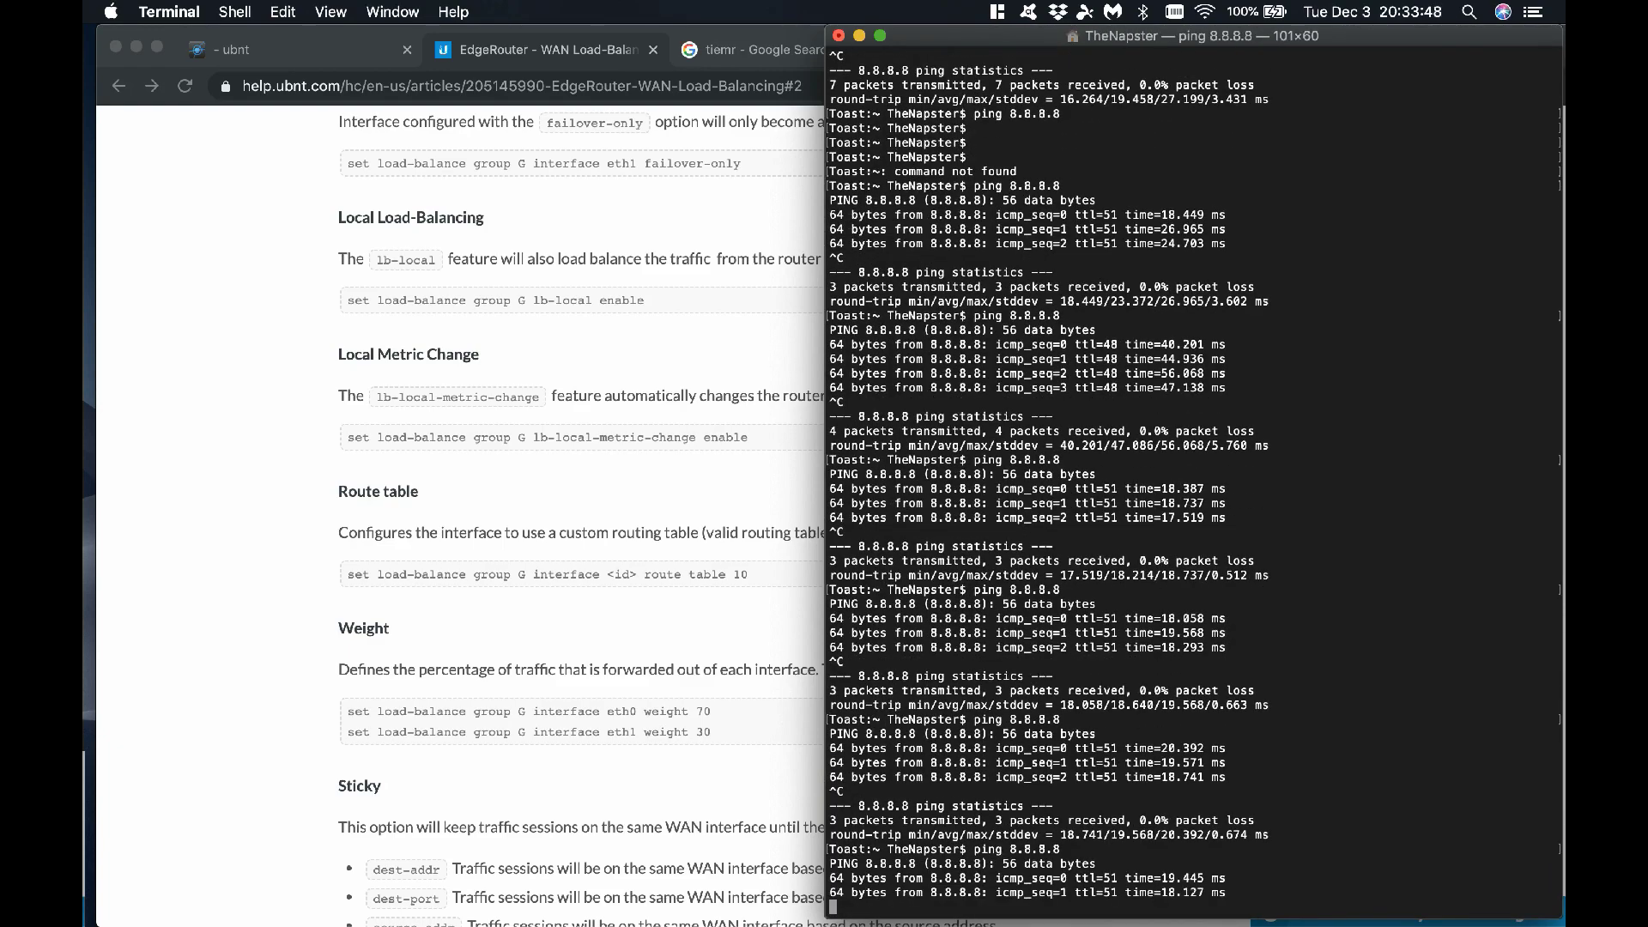
key(ctrl+c)
key(Up)
key(Return)
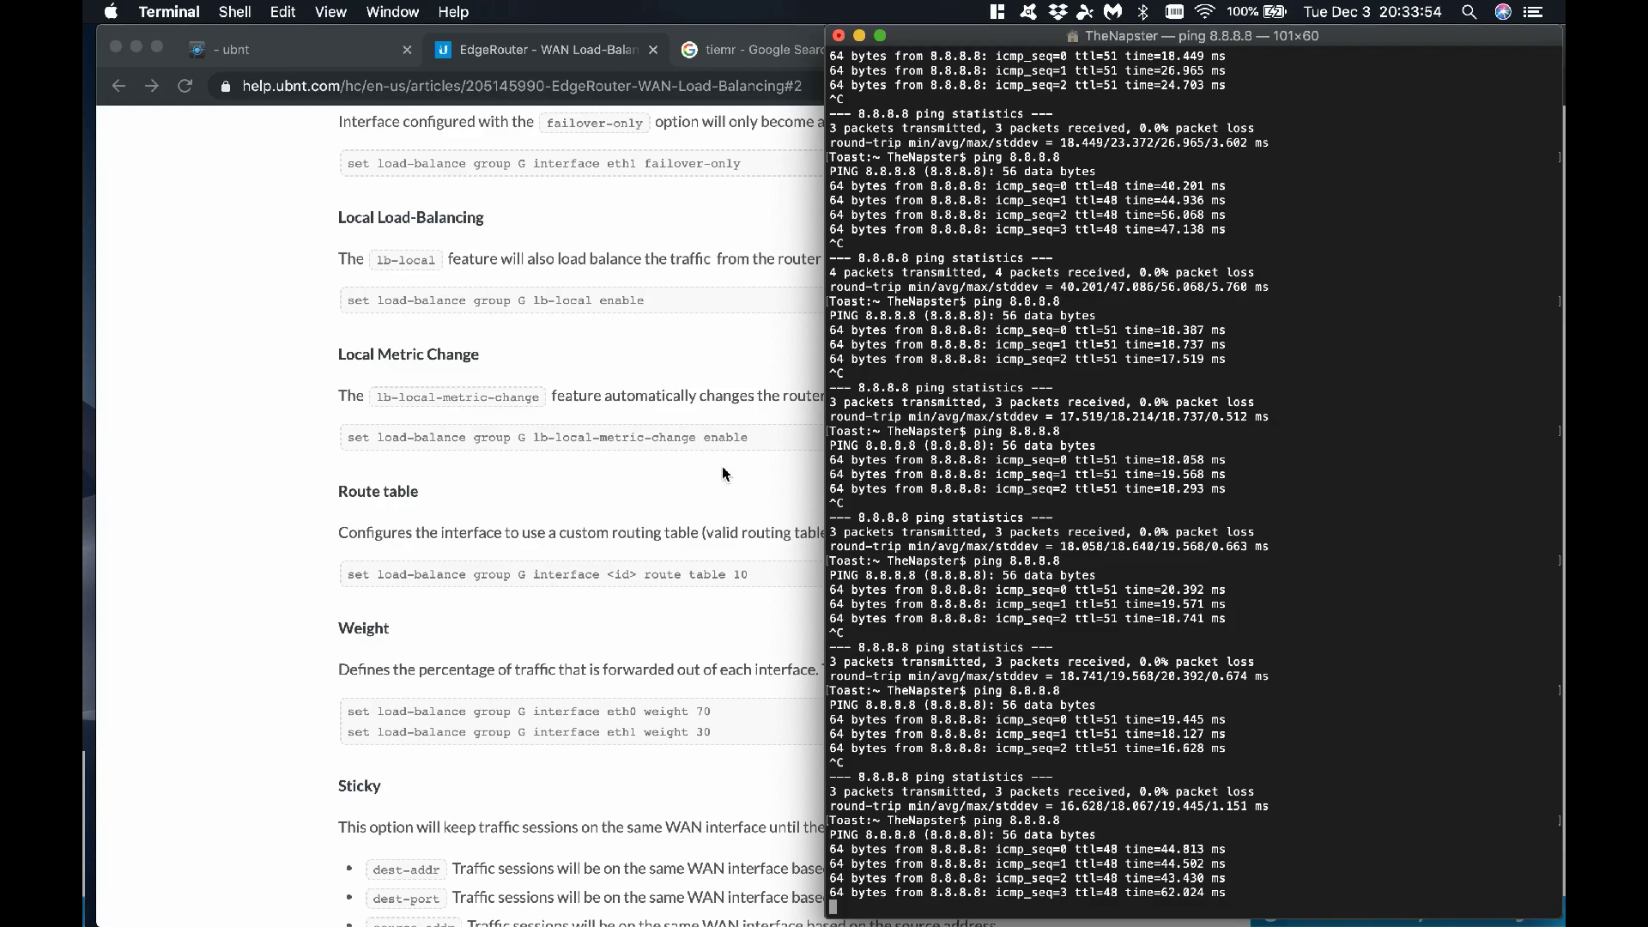
Switch to Chrome, search the help article for "default" to check the interface weight ratio, and return to Terminal.
click(531, 471)
scroll(531, 471, down, 6)
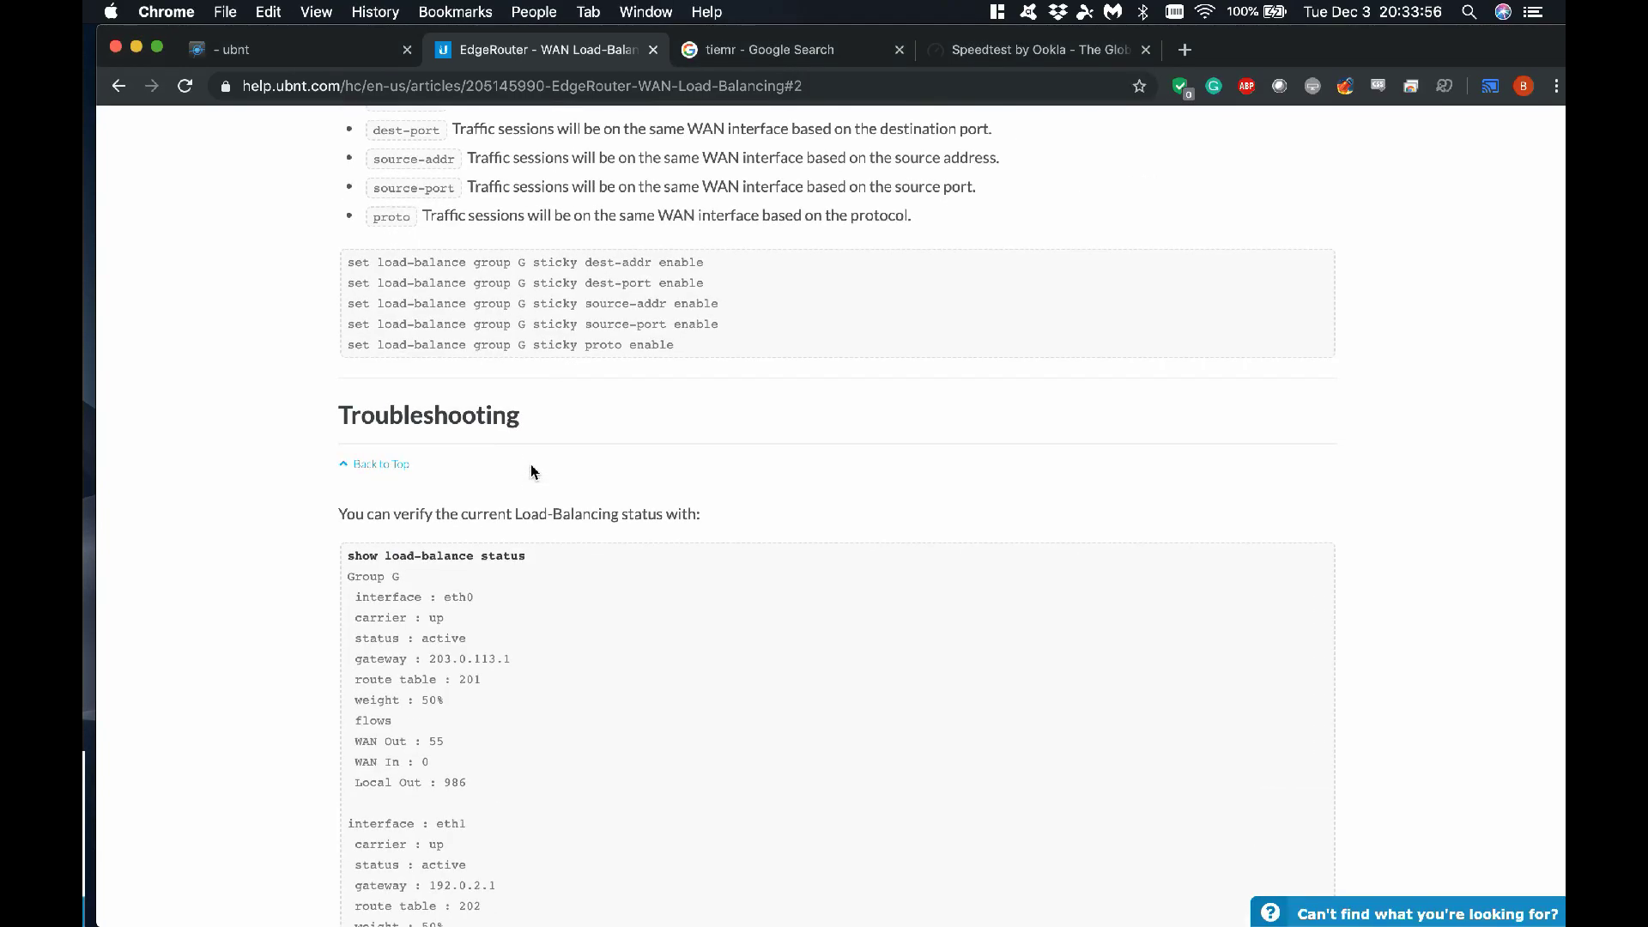
scroll(531, 471, up, 7)
scroll(531, 471, down, 4)
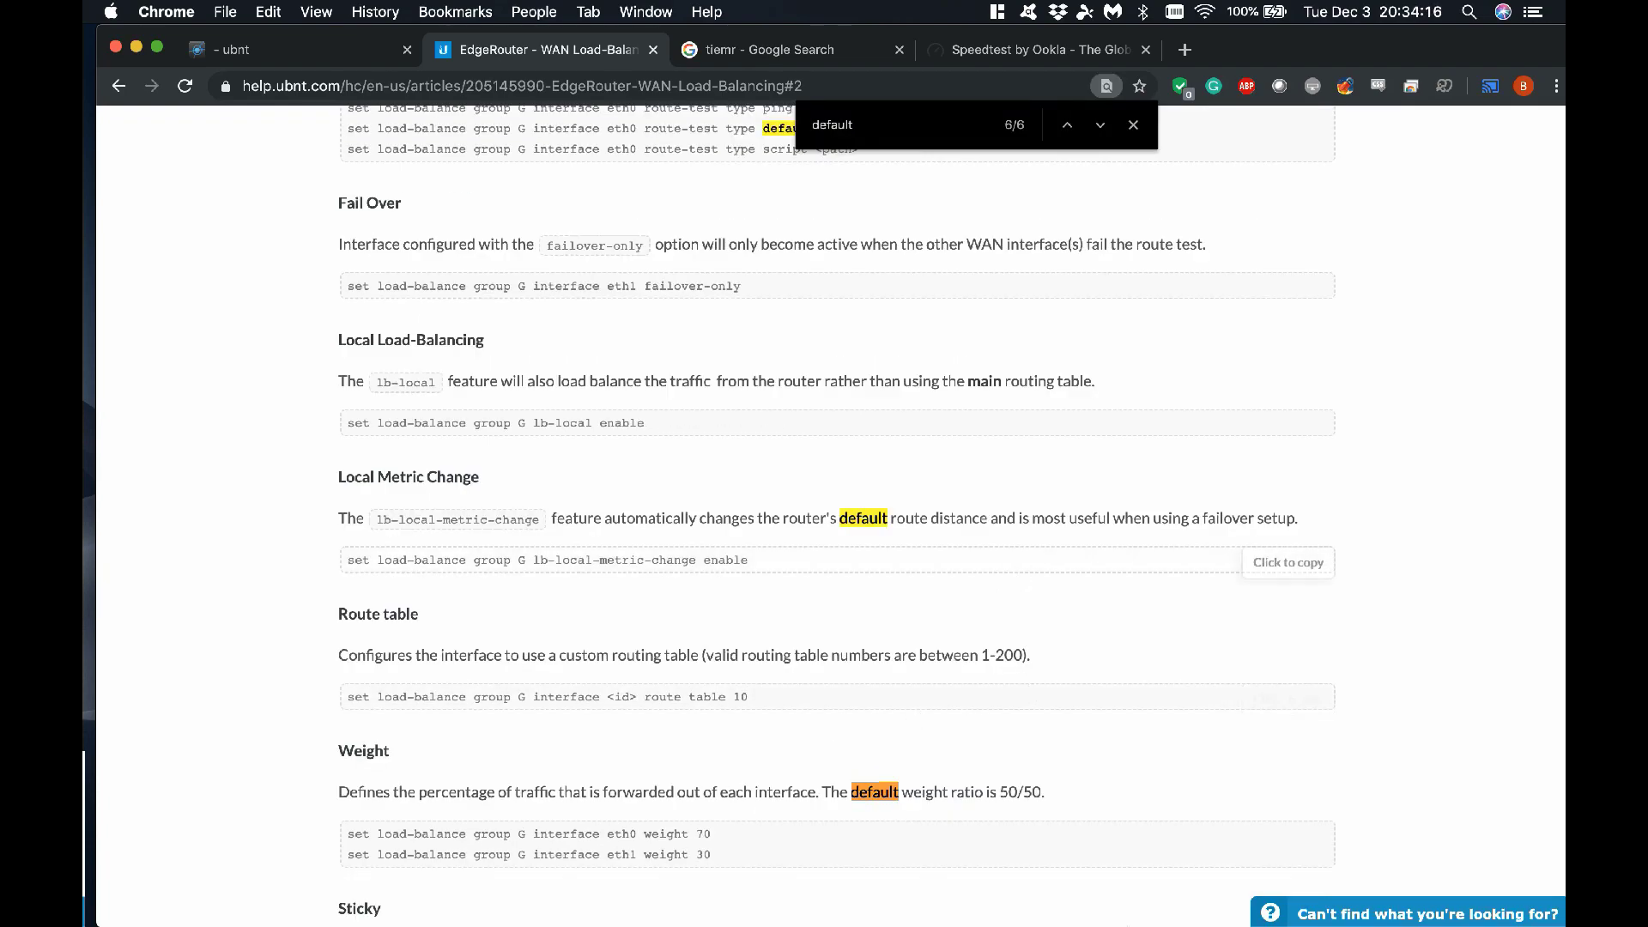
click(1198, 884)
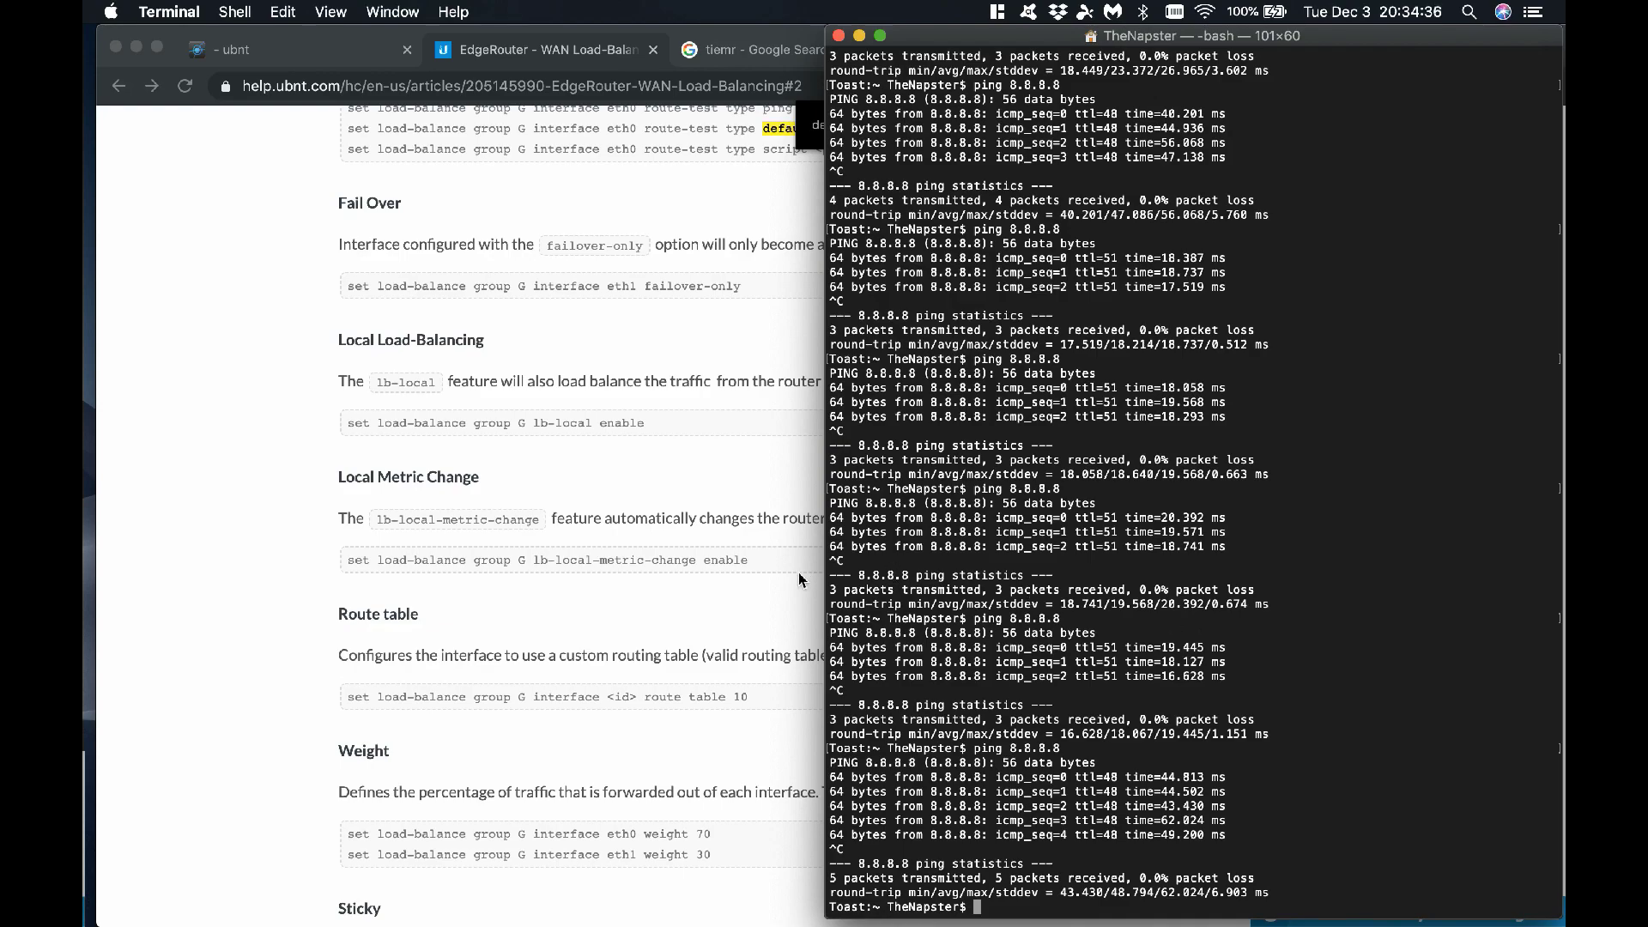
Switch to the Speedtest page in Chrome and start a multi-connection speed test.
click(301, 342)
key(super+4)
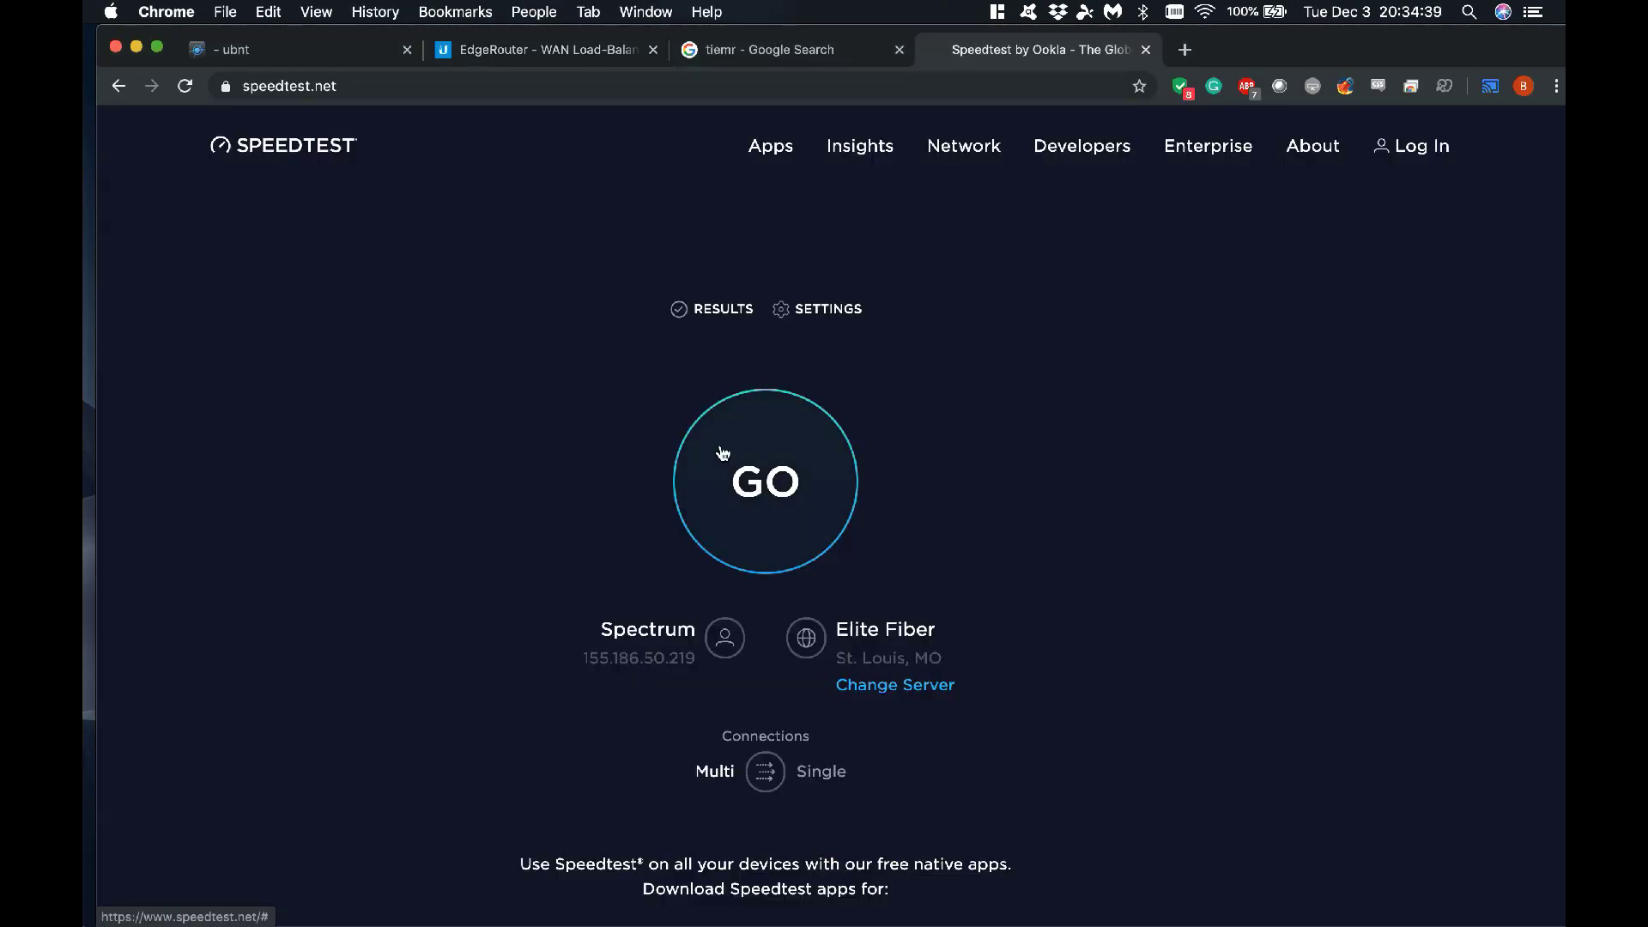
click(725, 449)
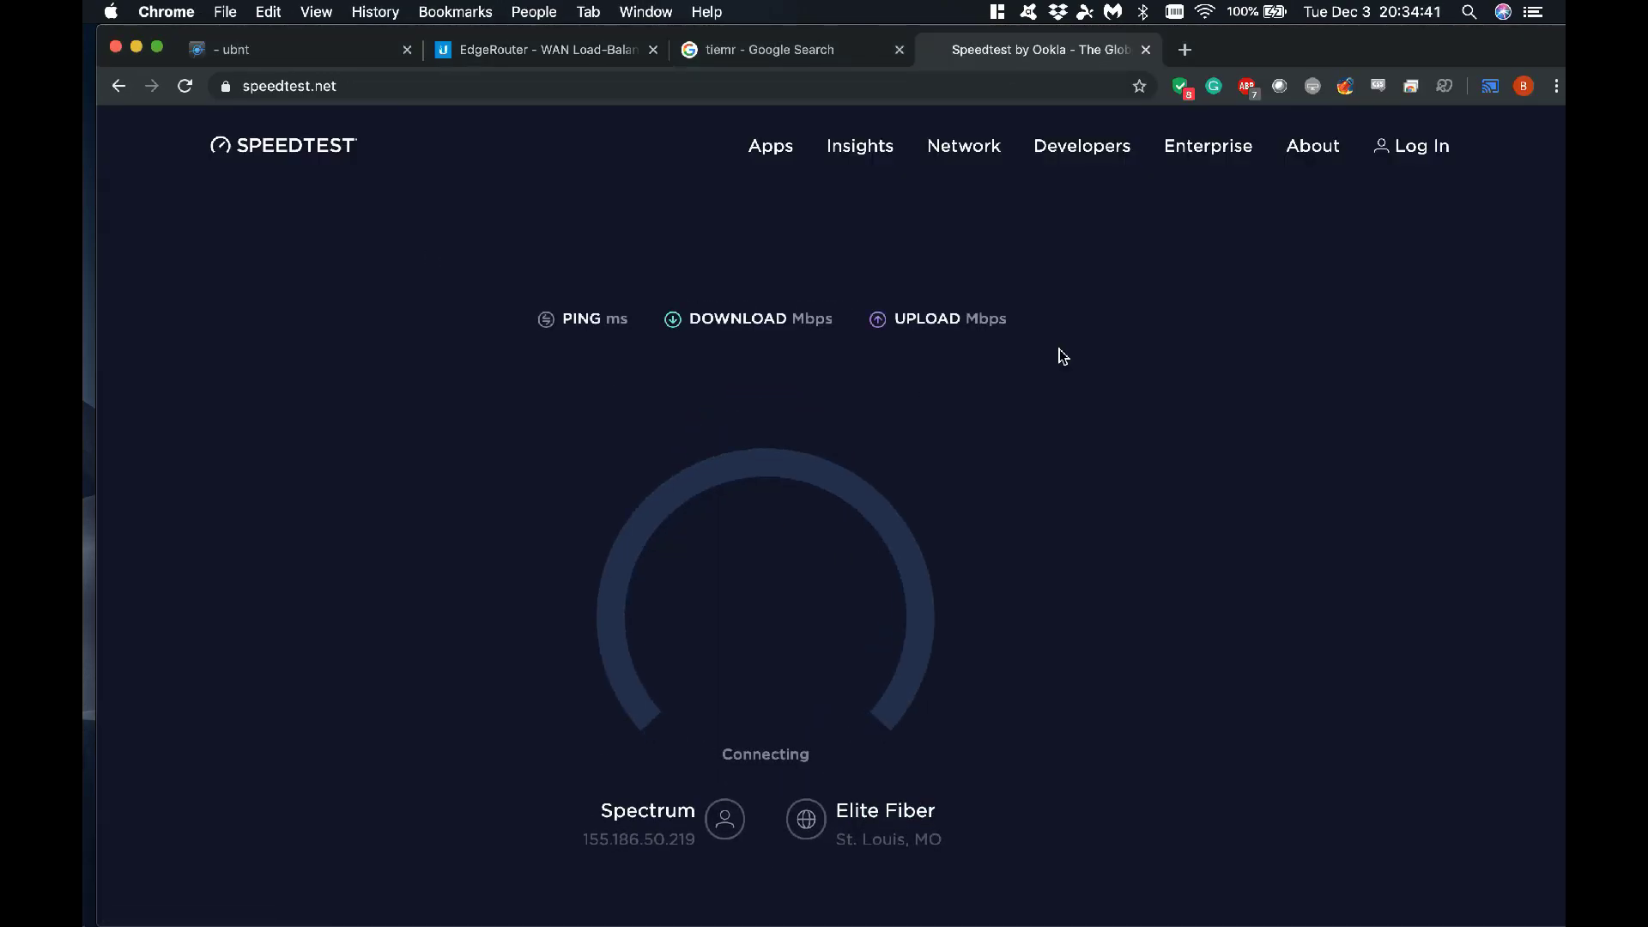